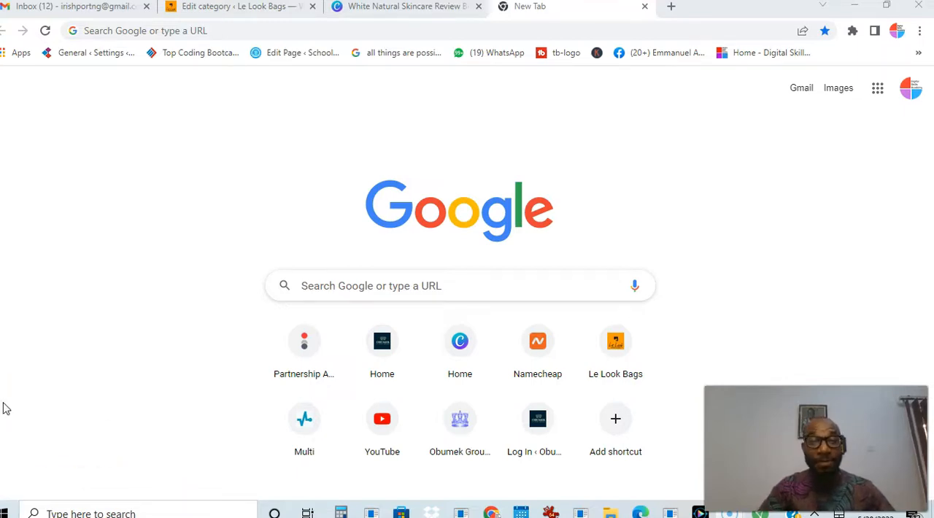
Go to namecheap.com and open its Shared Hosting plans page
{"action": "left_click", "coordinate": [176, 30]}
{"action": "type", "text": "name"}
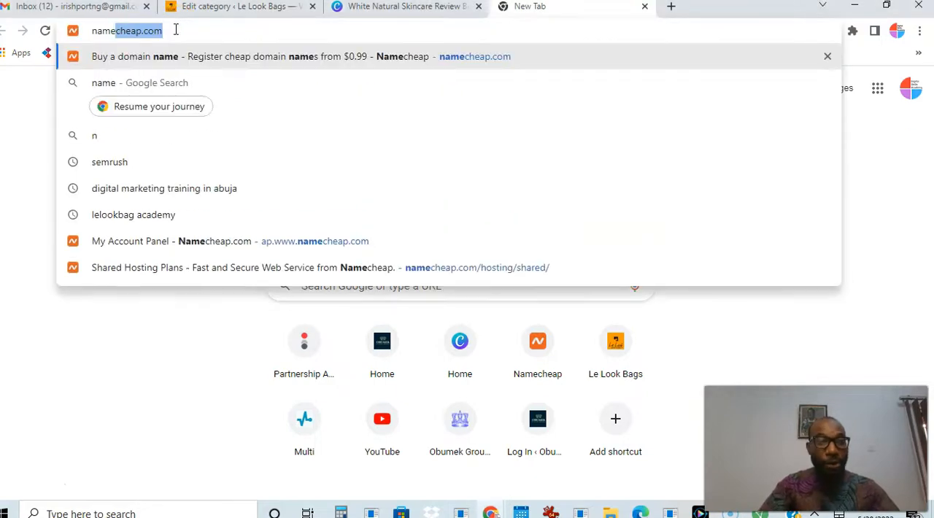
{"action": "key", "text": "Return"}
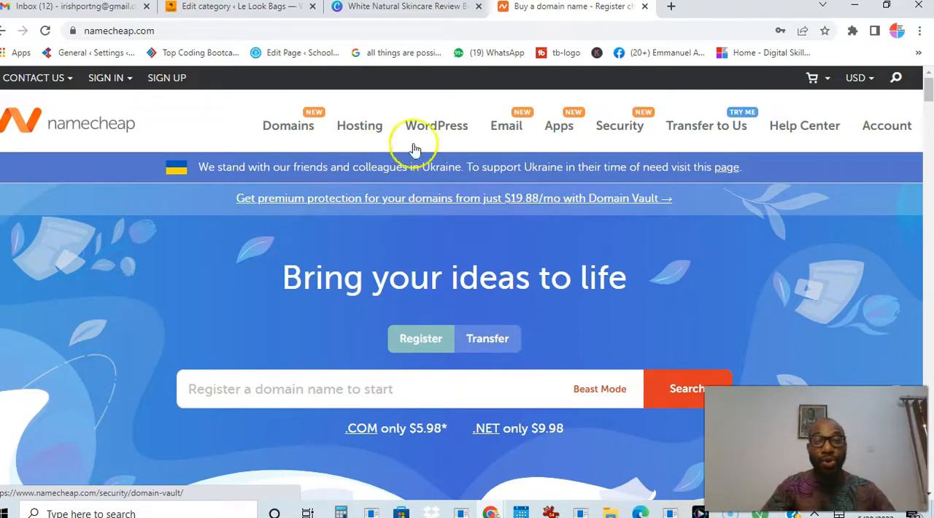
{"action": "mouse_move", "coordinate": [363, 130]}
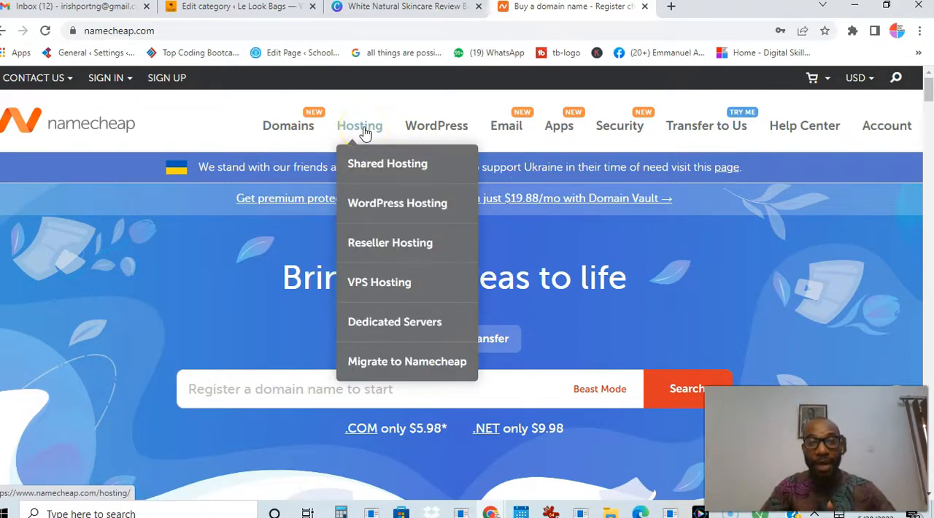
{"action": "left_click", "coordinate": [368, 166]}
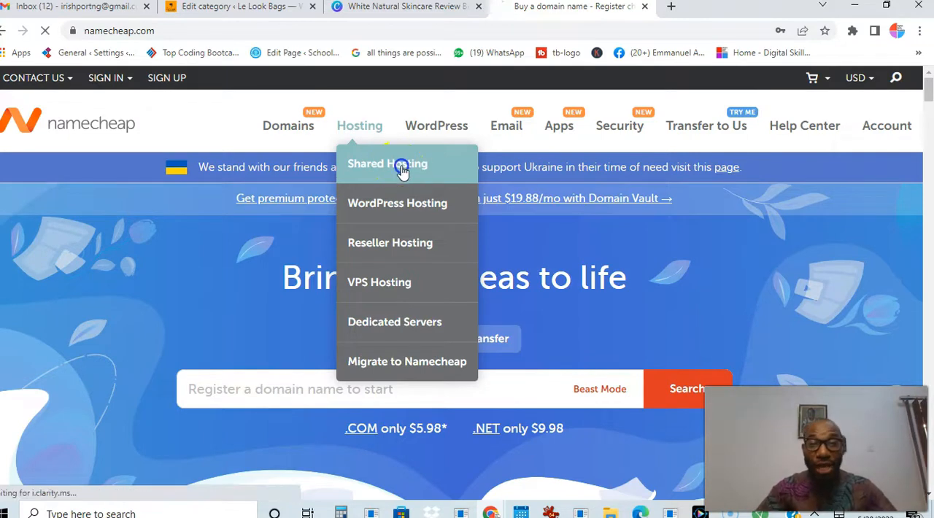
{"action": "left_click", "coordinate": [402, 168]}
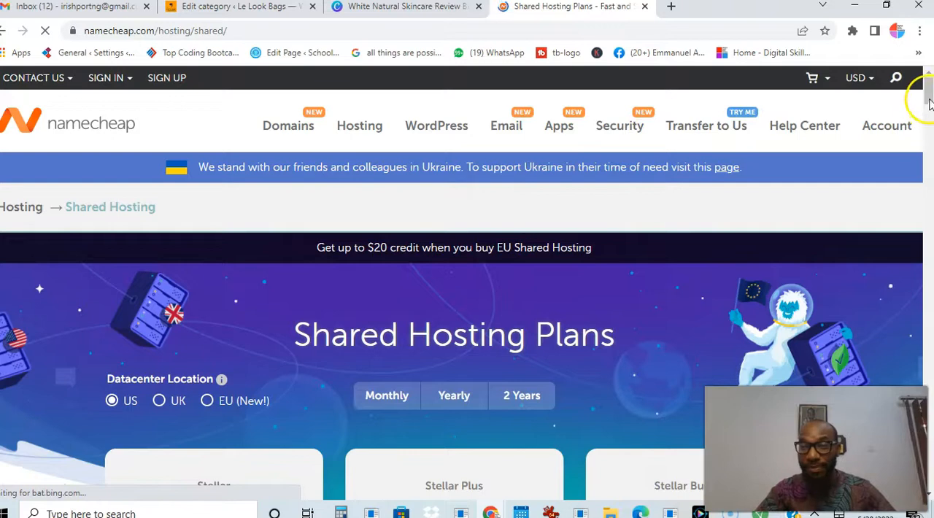
Review the yearly shared hosting plans and start a purchase of the Stellar plan with the US datacenter
{"action": "left_click_drag", "start_coordinate": [929, 100], "coordinate": [930, 114]}
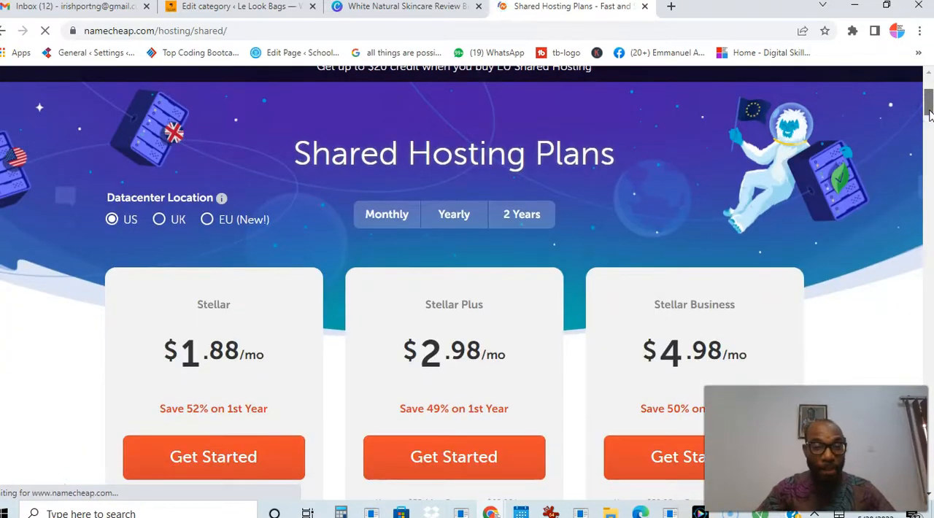
{"action": "scroll", "coordinate": [929, 115], "scroll_direction": "down", "scroll_amount": 1}
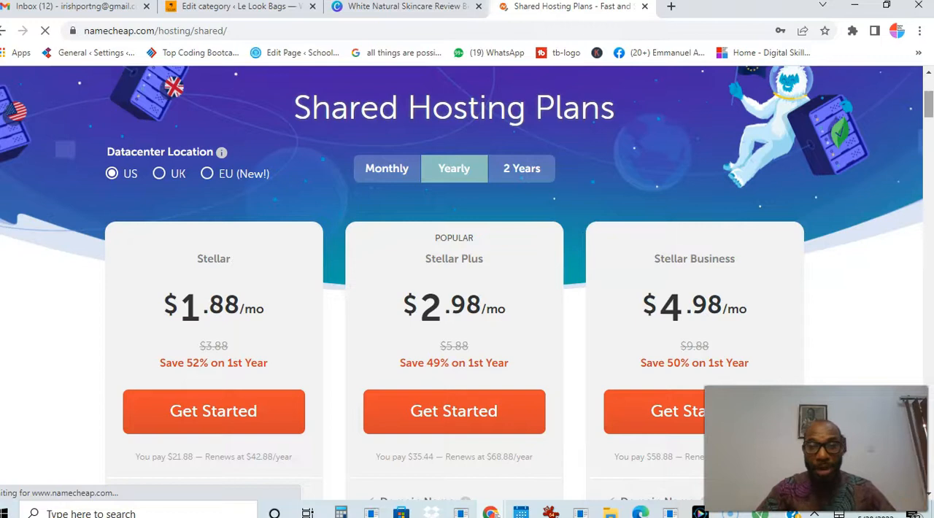
{"action": "scroll", "coordinate": [925, 109], "scroll_direction": "down", "scroll_amount": 3}
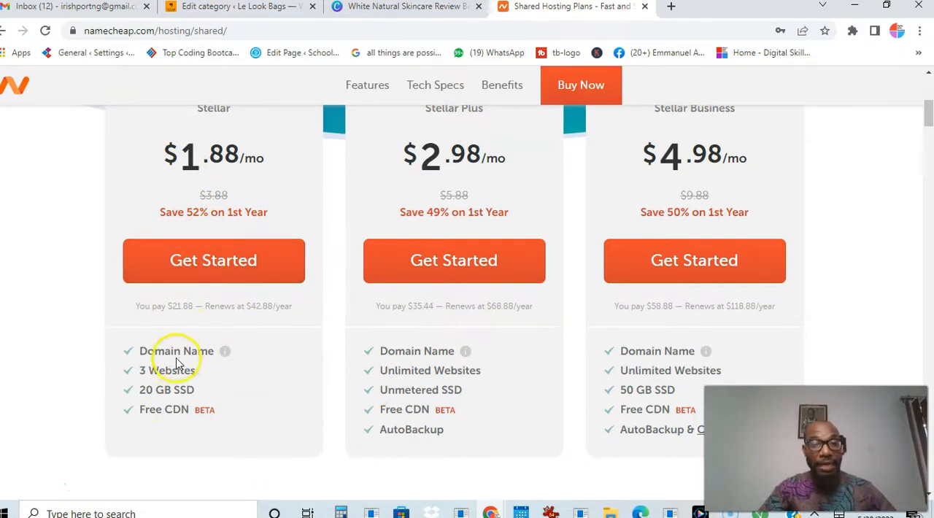
{"action": "mouse_move", "coordinate": [228, 355]}
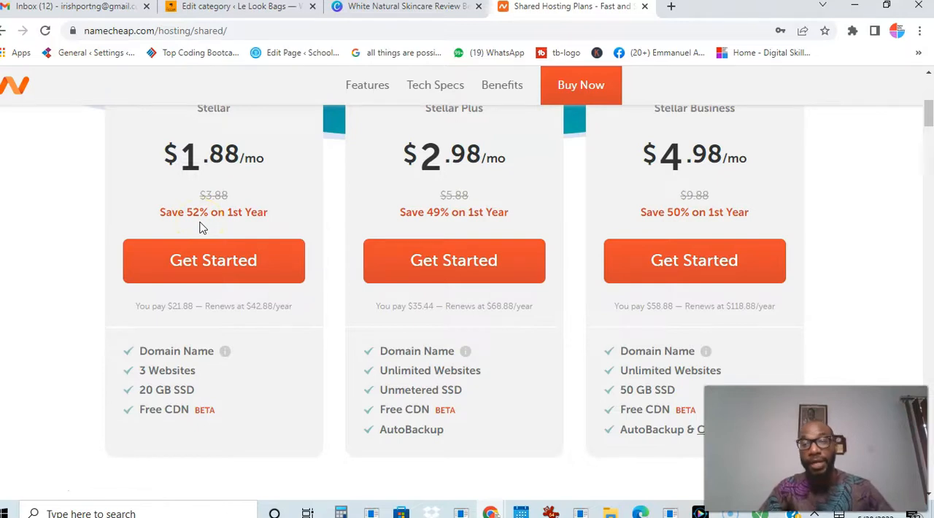
{"action": "left_click", "coordinate": [232, 273]}
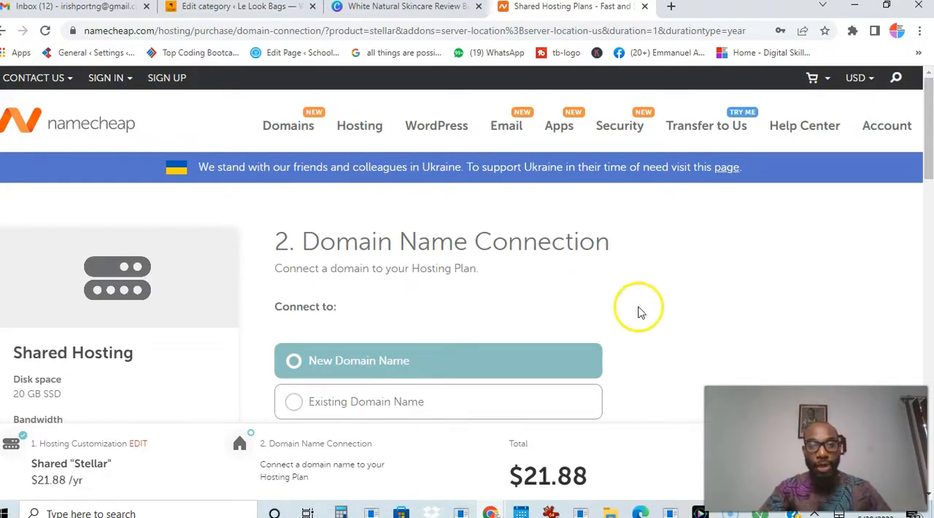
Search for organicfoodonline as a new domain name for the hosting plan and check the results
{"action": "scroll", "coordinate": [929, 157], "scroll_direction": "down", "scroll_amount": 2}
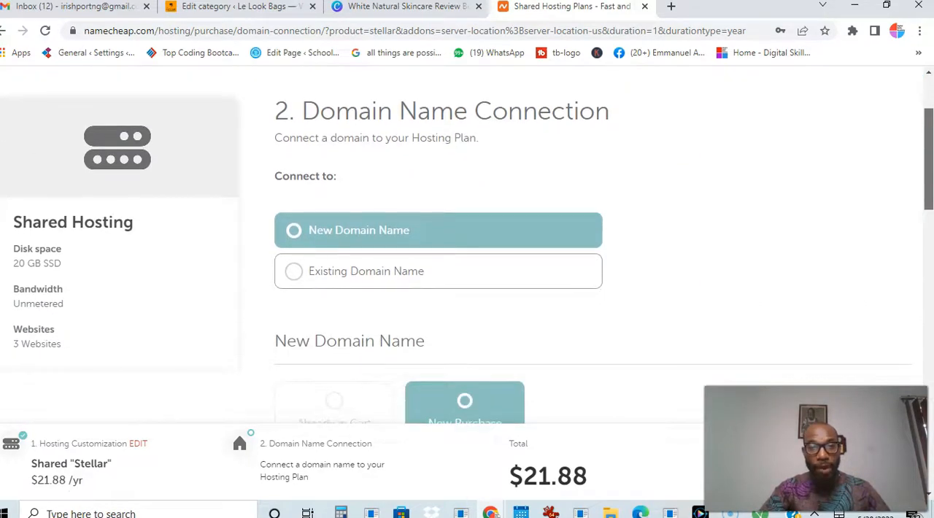
{"action": "scroll", "coordinate": [928, 157], "scroll_direction": "down", "scroll_amount": 1}
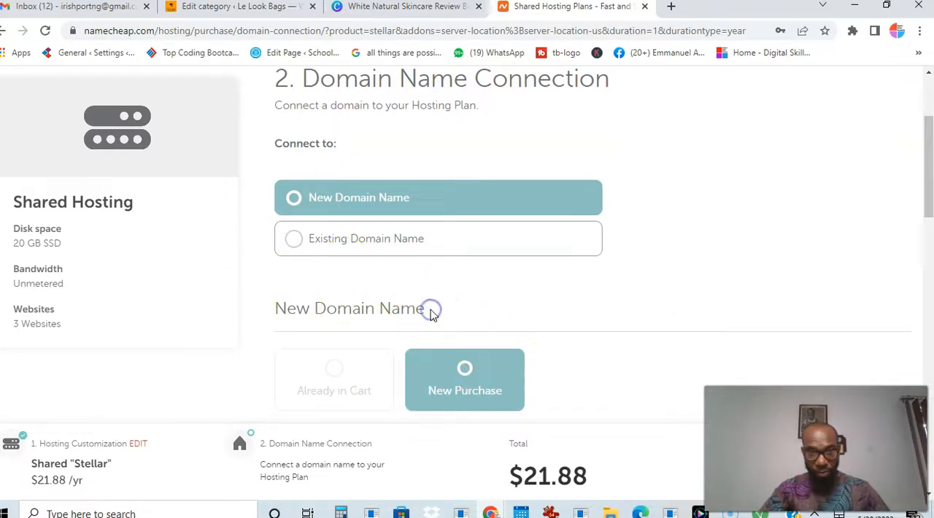
{"action": "left_click_drag", "start_coordinate": [923, 198], "coordinate": [930, 231]}
{"action": "scroll", "coordinate": [446, 404], "scroll_direction": "down", "scroll_amount": 1}
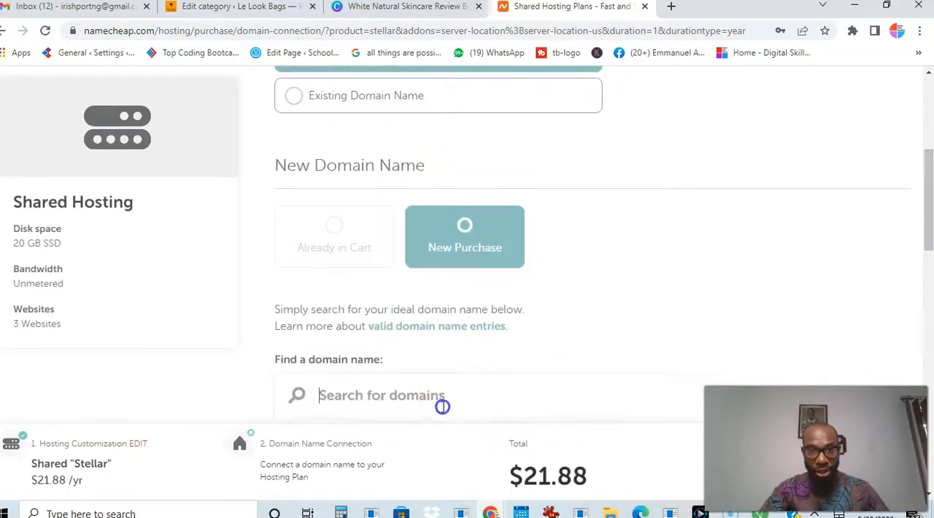
{"action": "left_click", "coordinate": [394, 351]}
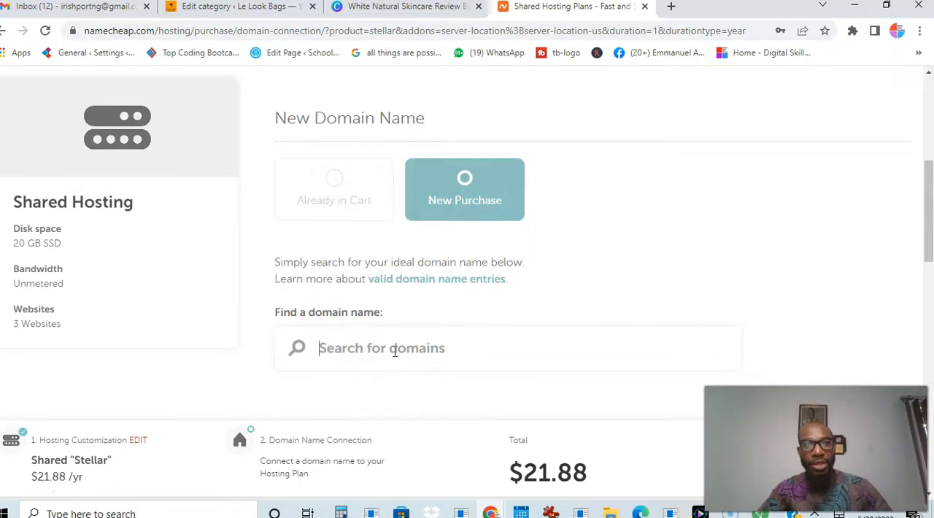
{"action": "type", "text": "organicfood"}
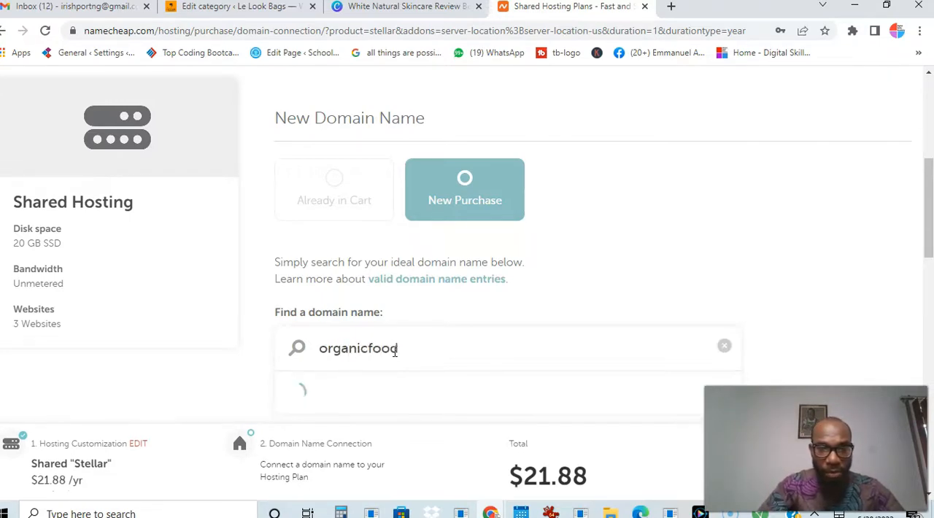
{"action": "type", "text": "online"}
{"action": "left_click_drag", "start_coordinate": [929, 244], "coordinate": [929, 273]}
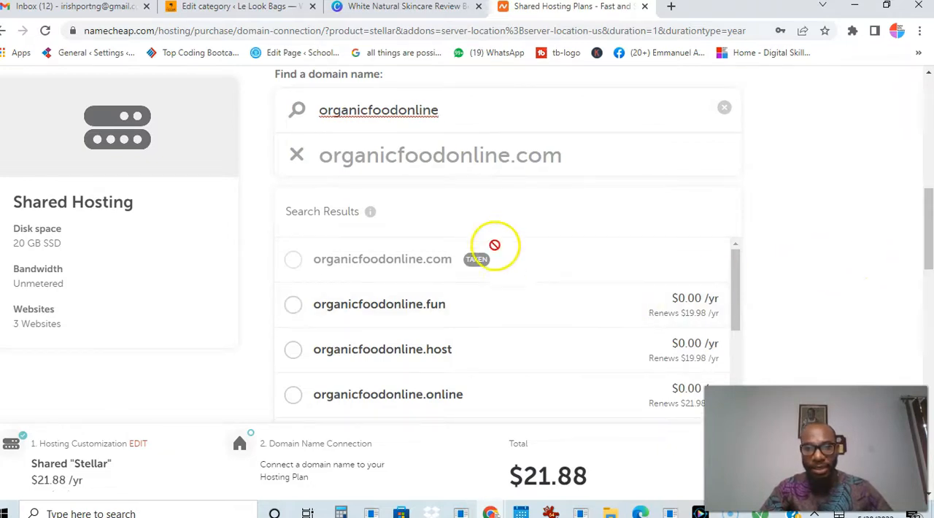
Change the domain search to organicfoodnow to check its availability
{"action": "left_click_drag", "start_coordinate": [929, 212], "coordinate": [925, 184]}
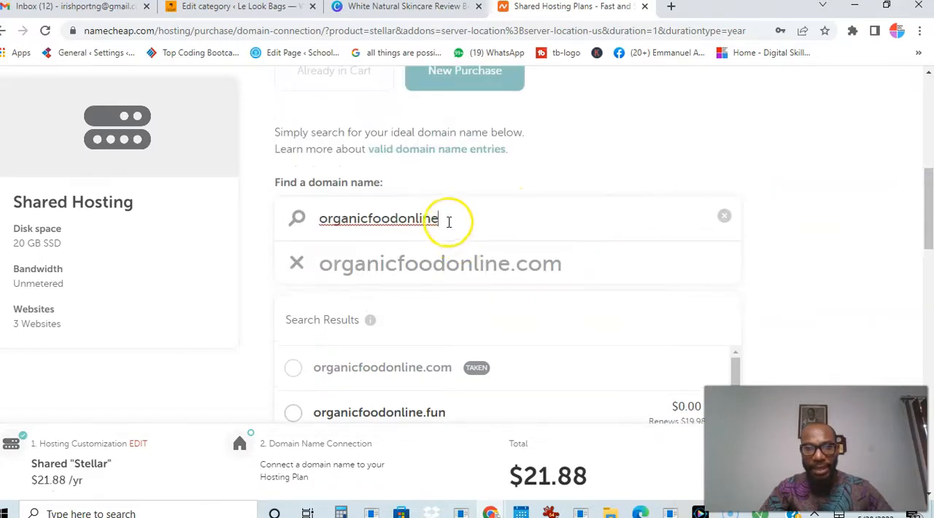
{"action": "key", "text": "BackSpace"}
{"action": "key", "text": "BackSpace"}
{"action": "key", "text": "BackSpace"}
{"action": "key", "text": "BackSpace"}
{"action": "key", "text": "BackSpace"}
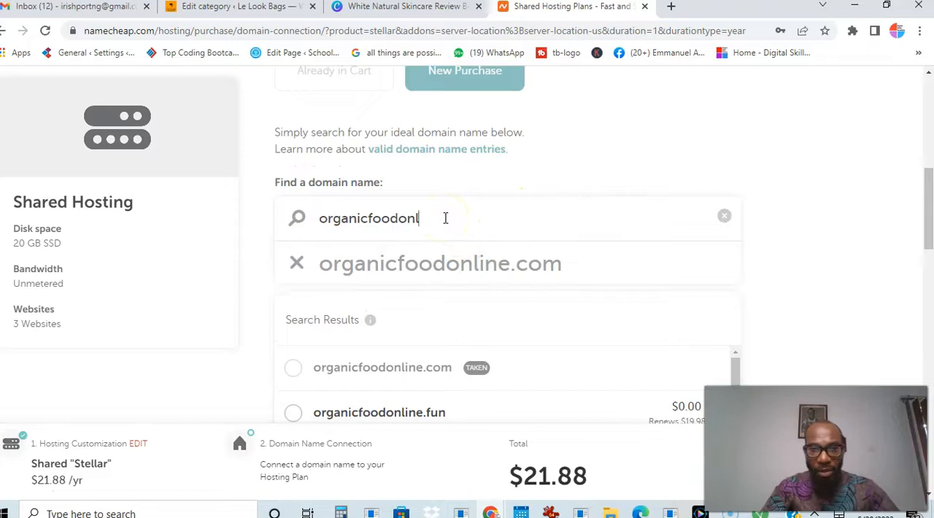
{"action": "key", "text": "BackSpace"}
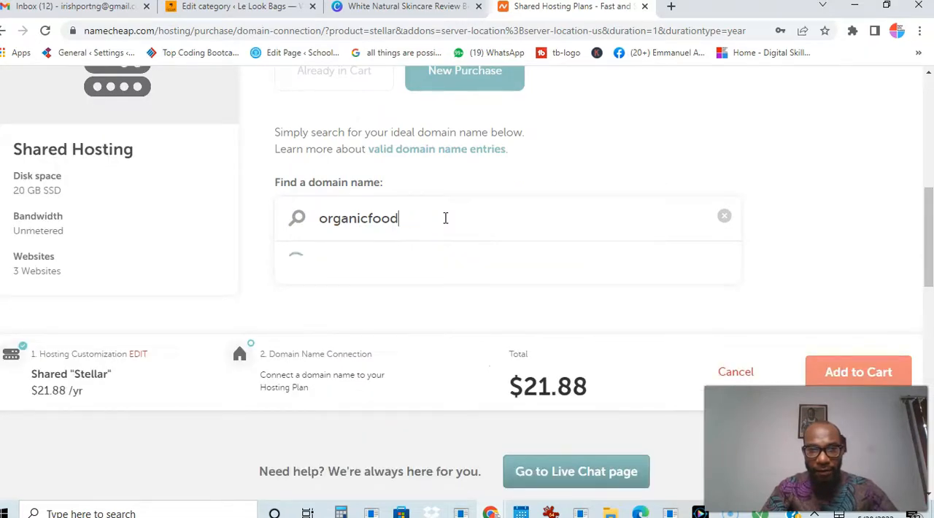
{"action": "type", "text": "now"}
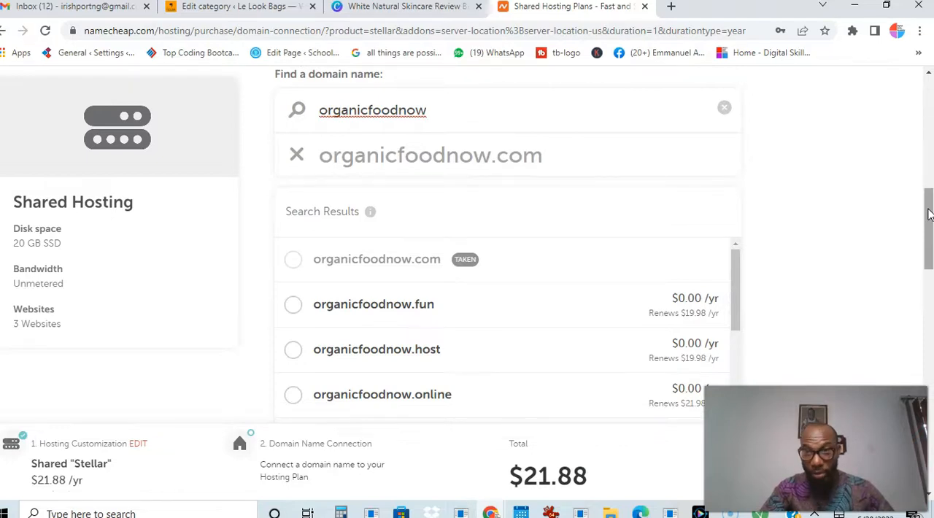
Replace the ending of the searched domain name to search for organicfoodgo
{"action": "scroll", "coordinate": [931, 218], "scroll_direction": "up", "scroll_amount": 1}
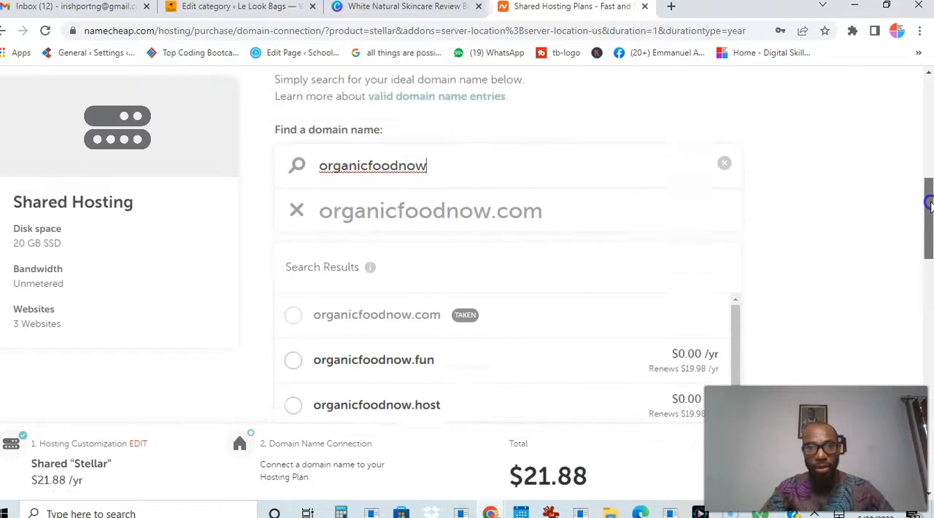
{"action": "left_click", "coordinate": [429, 181]}
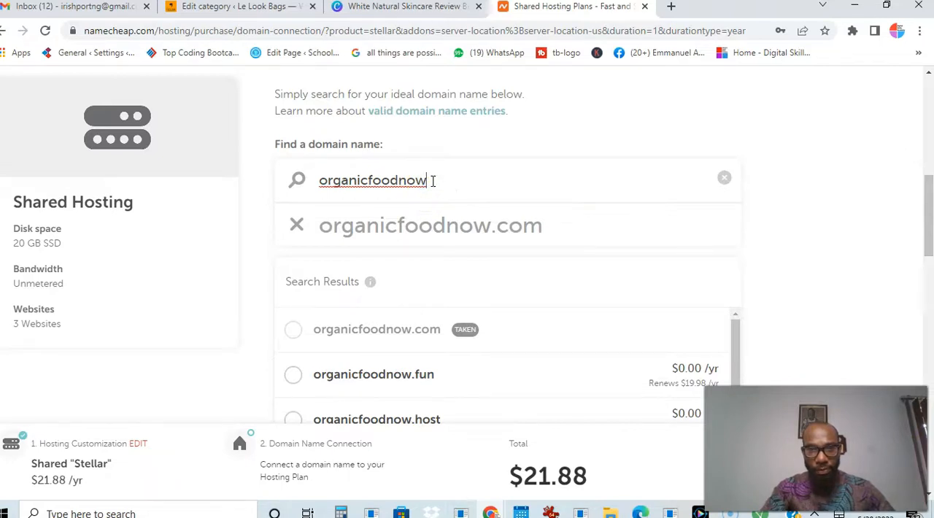
{"action": "key", "text": "BackSpace"}
{"action": "key", "text": "BackSpace"}
{"action": "key", "text": "BackSpace"}
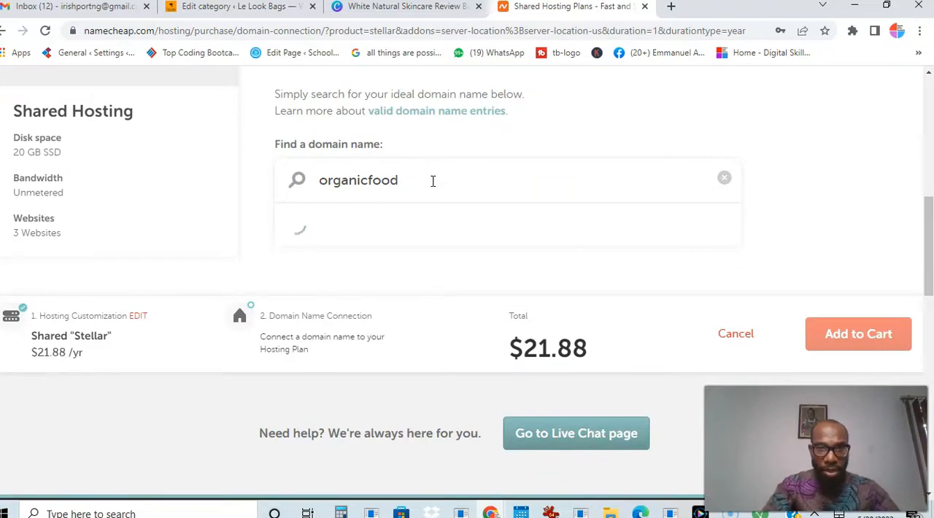
{"action": "type", "text": "on"}
{"action": "scroll", "coordinate": [433, 182], "scroll_direction": "down", "scroll_amount": 1}
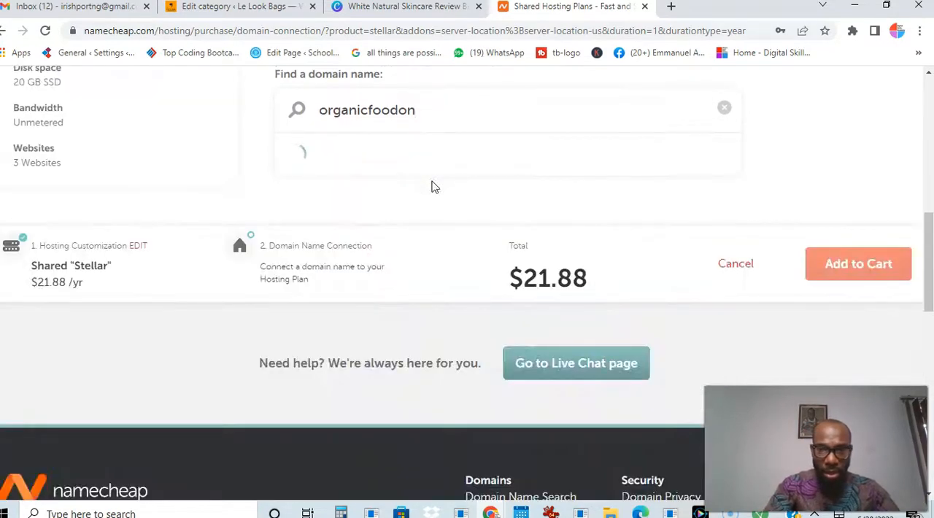
{"action": "key", "text": "BackSpace"}
{"action": "key", "text": "BackSpace"}
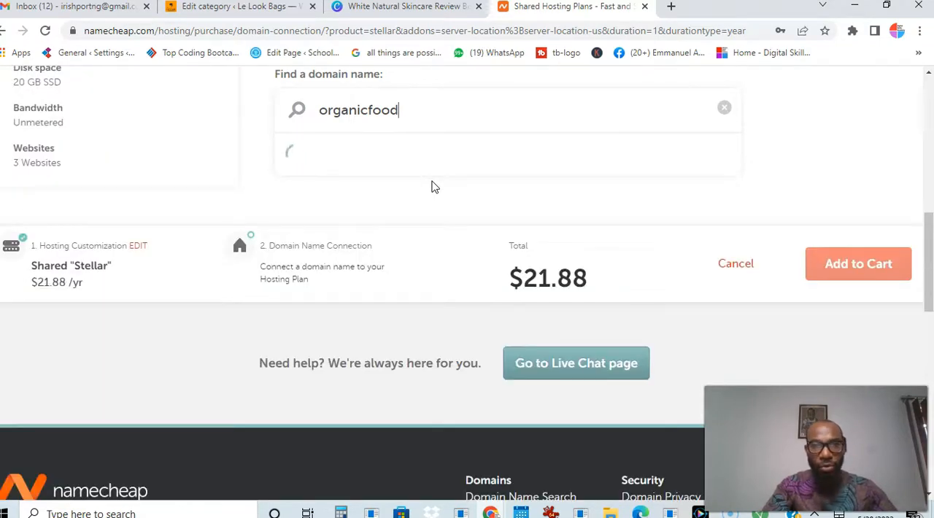
{"action": "type", "text": "go"}
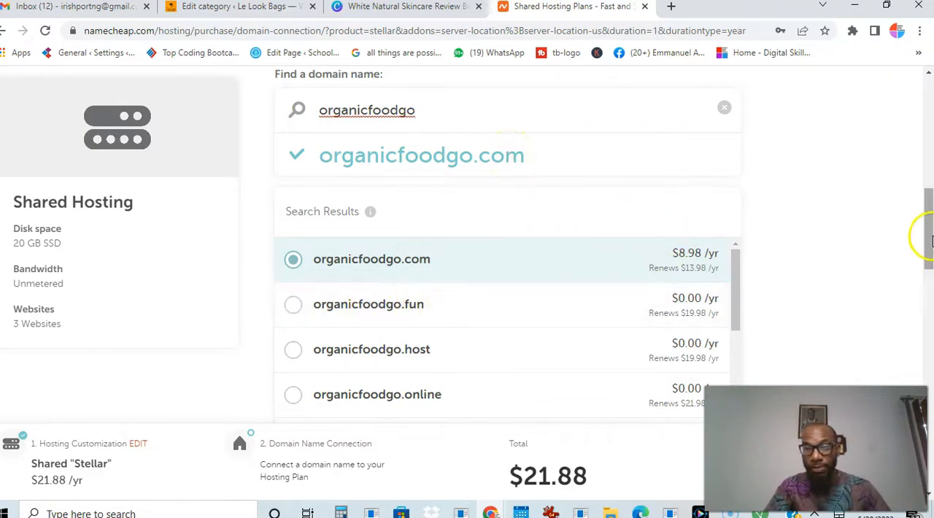
Review the domain search results and connect organicfoodgo.com to the hosting plan
{"action": "left_click_drag", "start_coordinate": [928, 239], "coordinate": [929, 255]}
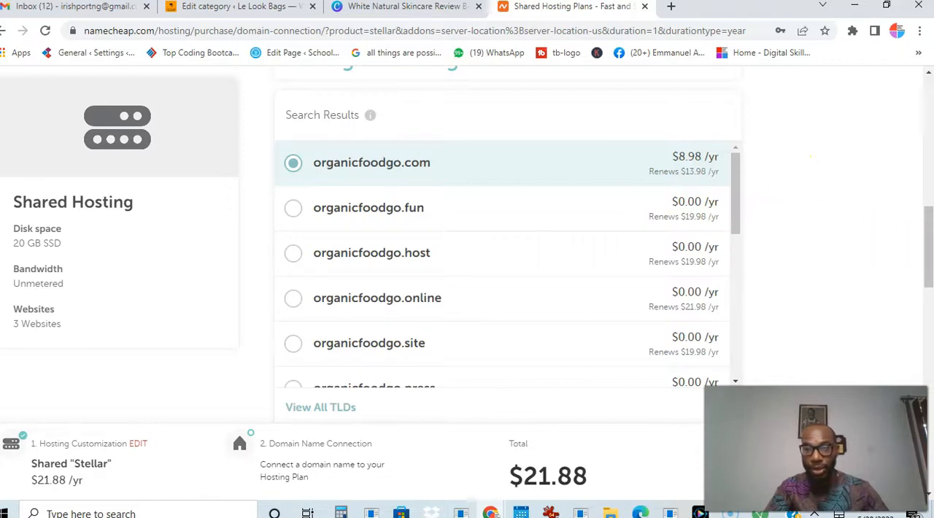
{"action": "left_click_drag", "start_coordinate": [929, 230], "coordinate": [929, 251]}
{"action": "scroll", "coordinate": [929, 250], "scroll_direction": "up", "scroll_amount": 5}
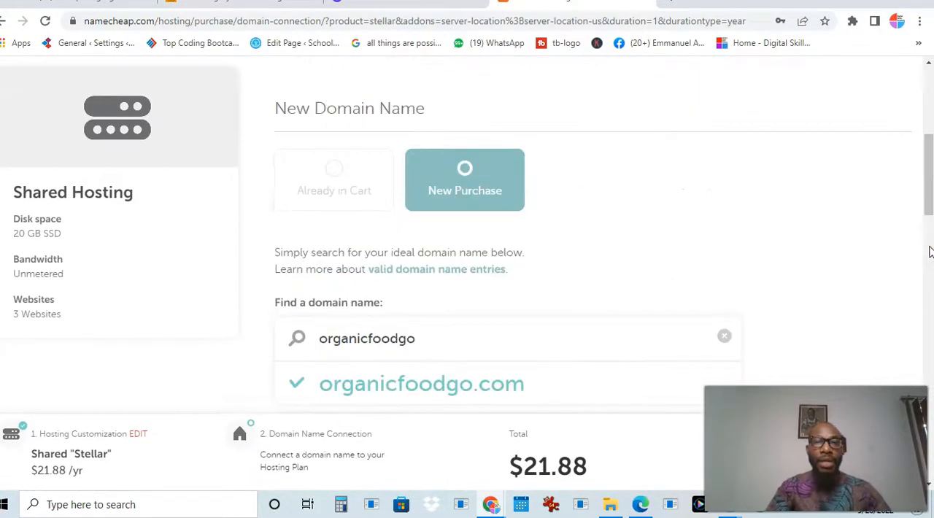
{"action": "left_click_drag", "start_coordinate": [928, 194], "coordinate": [927, 265]}
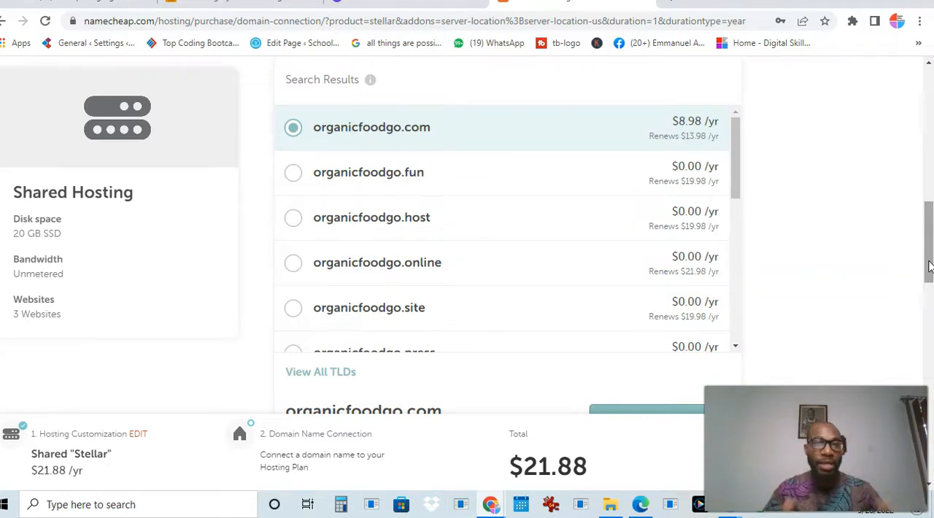
{"action": "mouse_move", "coordinate": [930, 224]}
{"action": "left_mouse_down"}
{"action": "mouse_move", "coordinate": [930, 266]}
{"action": "mouse_move", "coordinate": [930, 210]}
{"action": "left_mouse_up"}
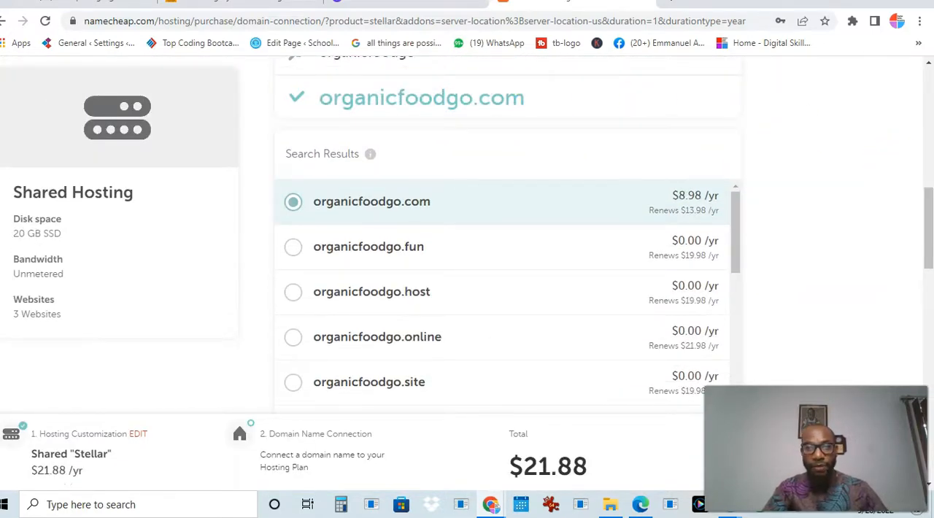
{"action": "left_click_drag", "start_coordinate": [926, 219], "coordinate": [932, 291]}
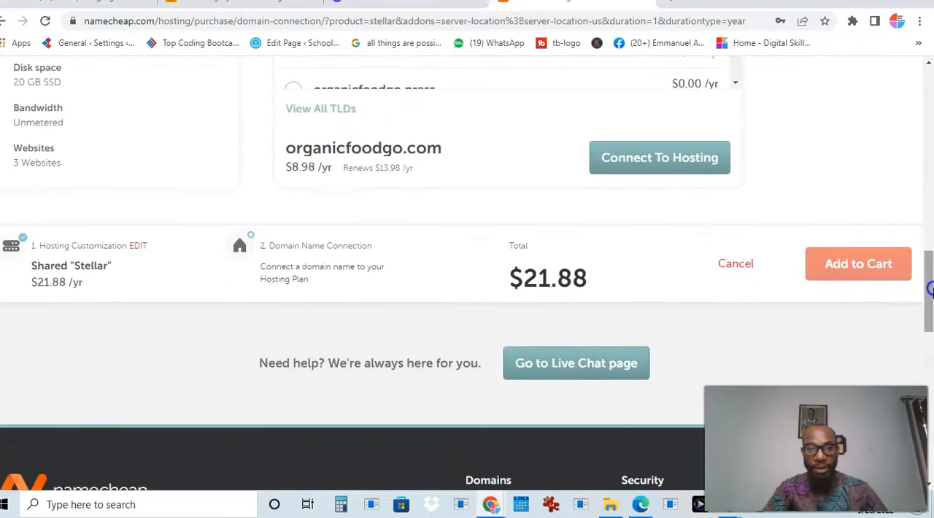
{"action": "scroll", "coordinate": [661, 329], "scroll_direction": "up", "scroll_amount": 2}
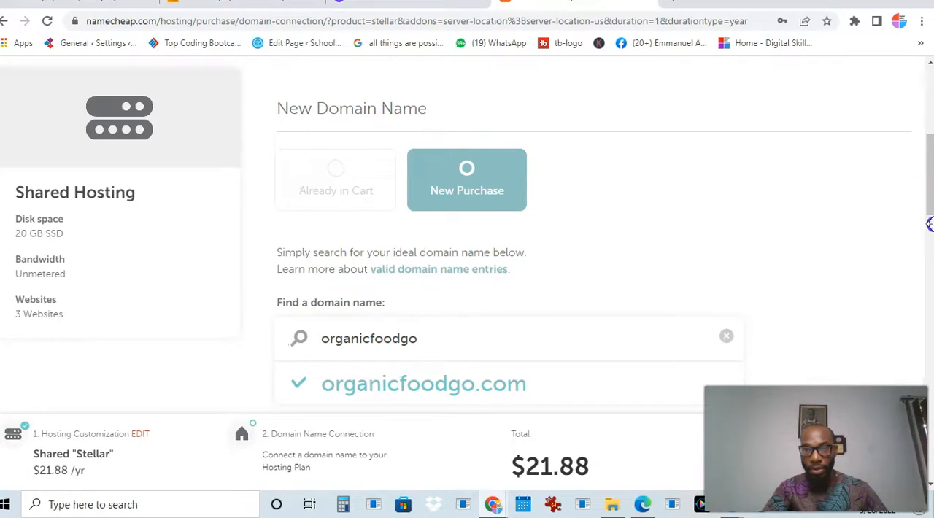
{"action": "left_click_drag", "start_coordinate": [928, 193], "coordinate": [926, 293]}
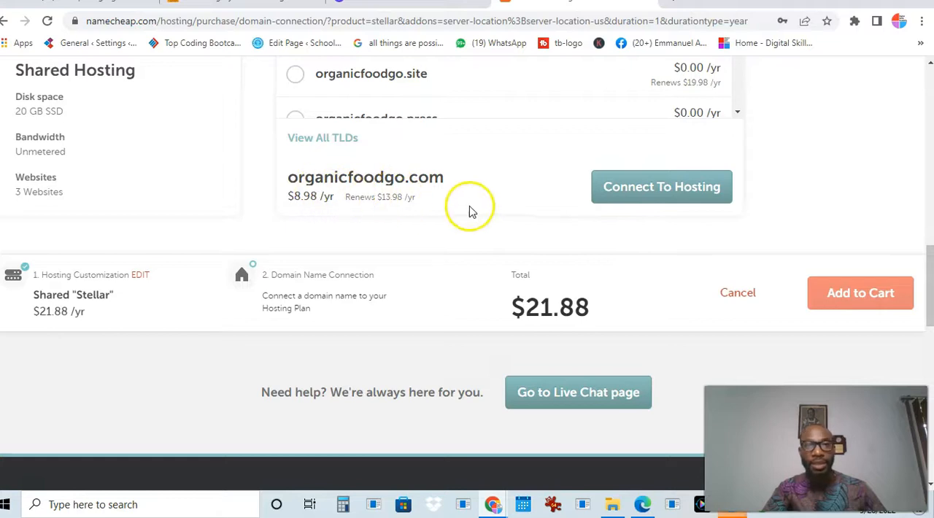
{"action": "left_click", "coordinate": [603, 194]}
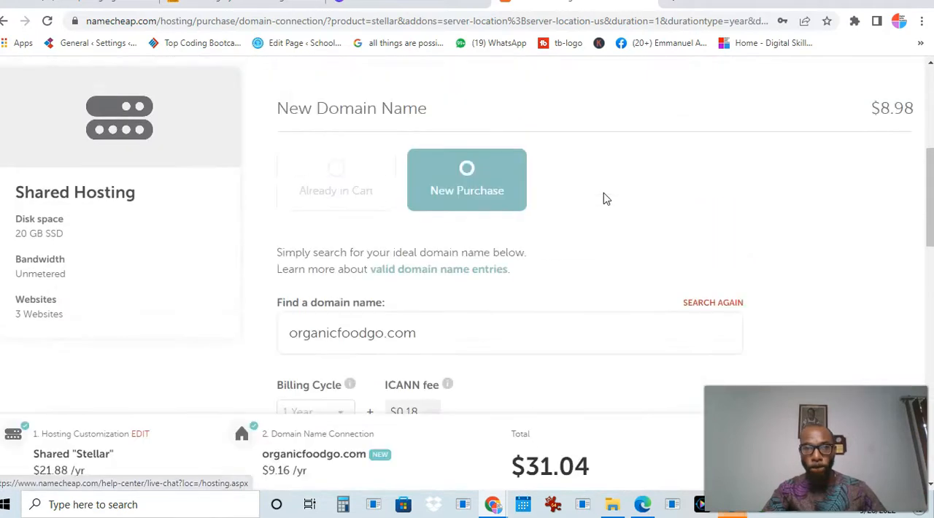
{"action": "left_click_drag", "start_coordinate": [928, 182], "coordinate": [929, 216]}
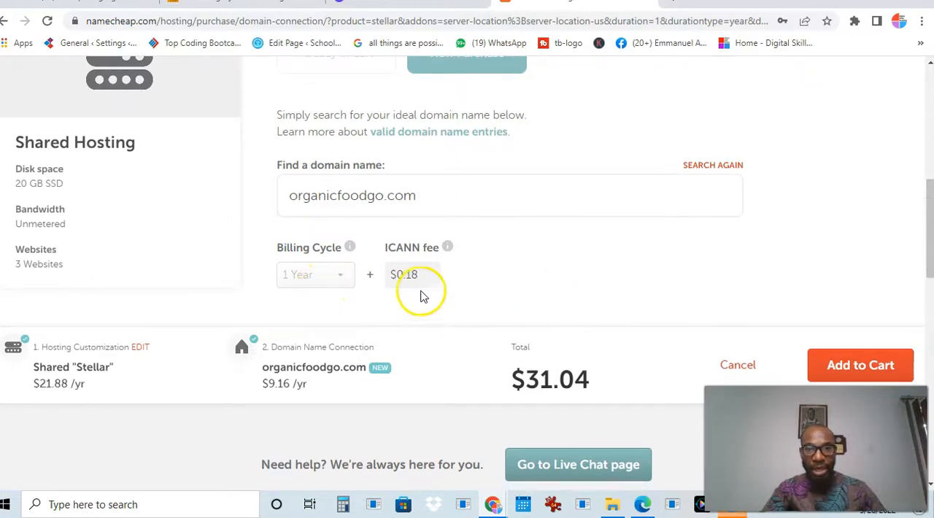
Add the Stellar hosting plan with organicfoodgo.com to the cart and close the unneeded browser tab
{"action": "left_click_drag", "start_coordinate": [928, 251], "coordinate": [929, 276]}
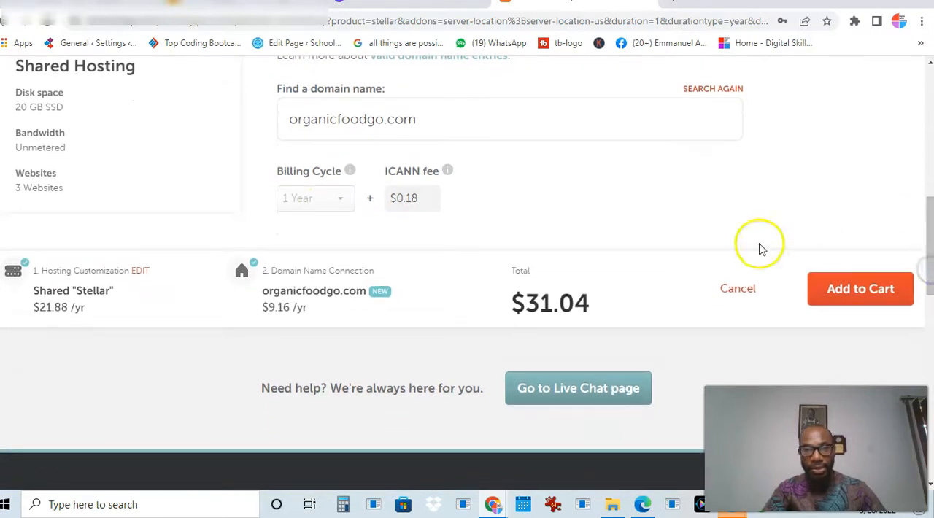
{"action": "left_click", "coordinate": [868, 286]}
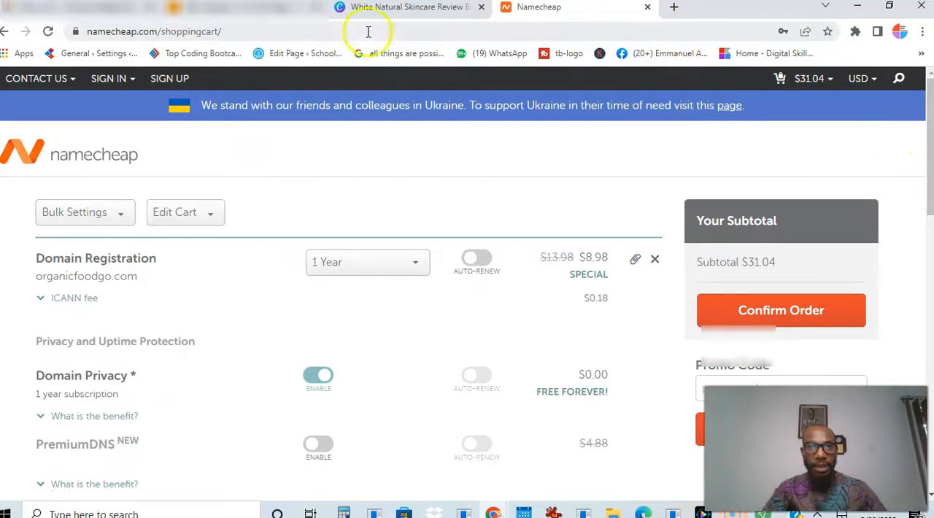
{"action": "left_click", "coordinate": [317, 8]}
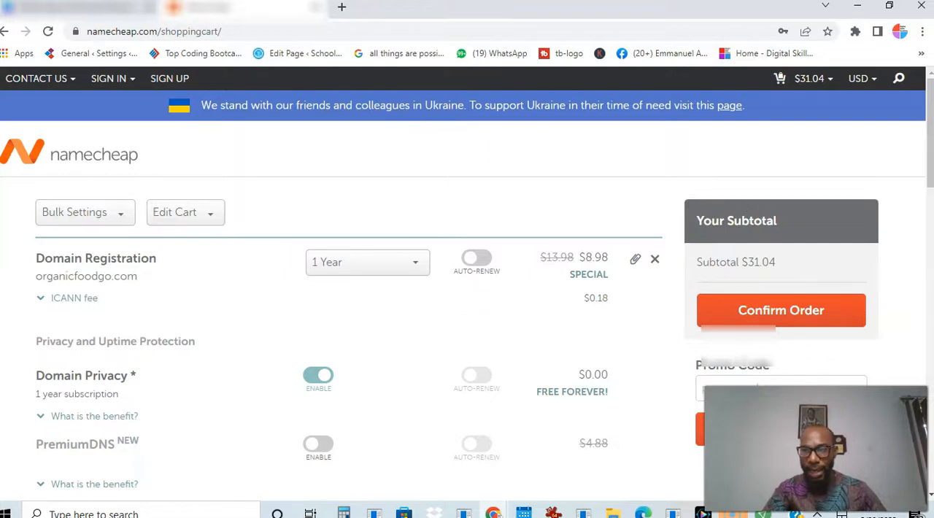
Review the domain registration, domain privacy and Stellar hosting items in the cart and confirm the order
{"action": "left_click_drag", "start_coordinate": [924, 166], "coordinate": [929, 184]}
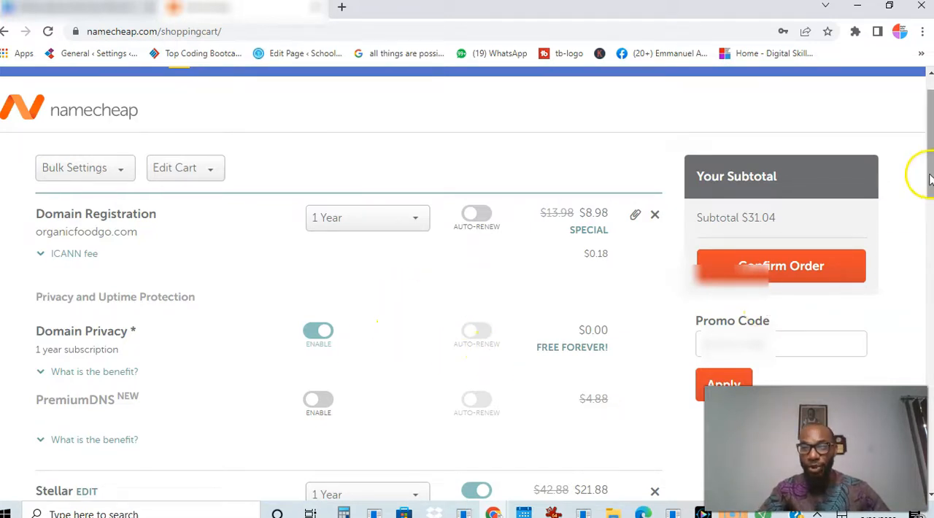
{"action": "left_click_drag", "start_coordinate": [927, 177], "coordinate": [929, 227]}
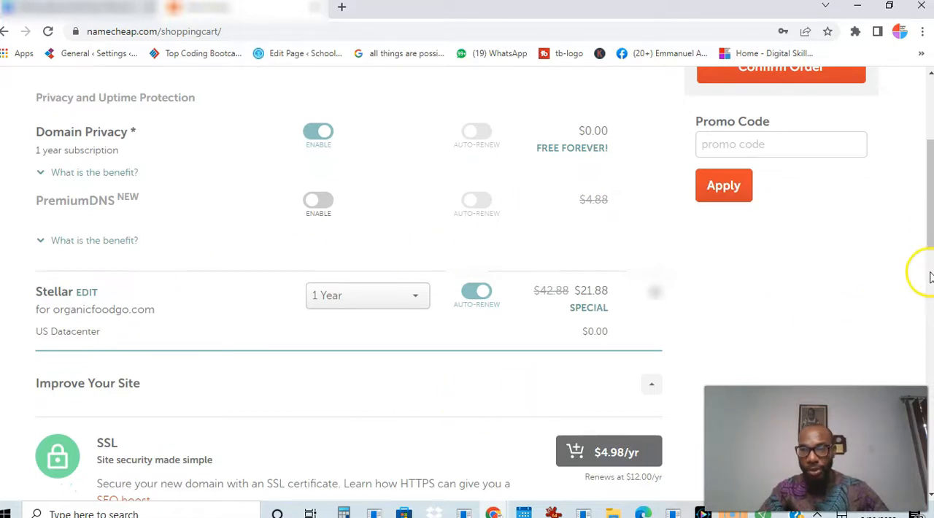
{"action": "left_click_drag", "start_coordinate": [925, 236], "coordinate": [921, 206]}
{"action": "left_click_drag", "start_coordinate": [920, 196], "coordinate": [920, 194]}
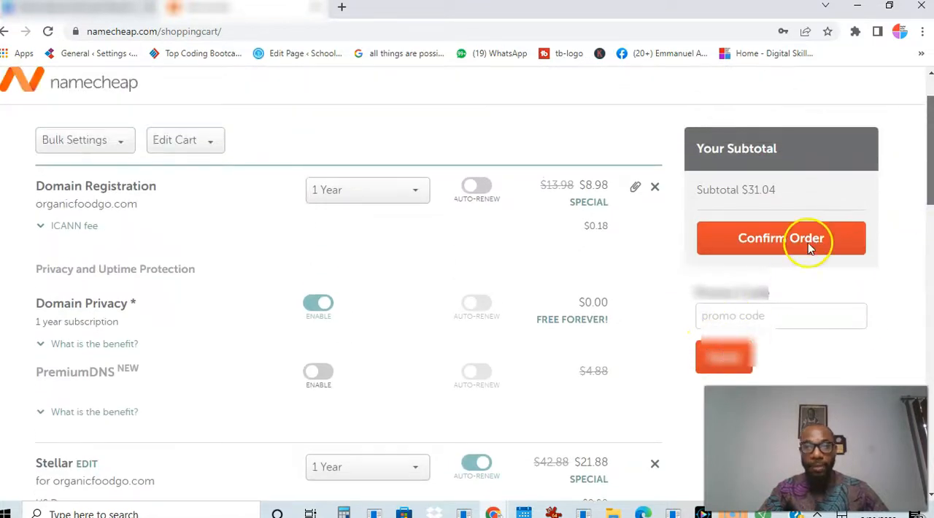
{"action": "left_click", "coordinate": [722, 248]}
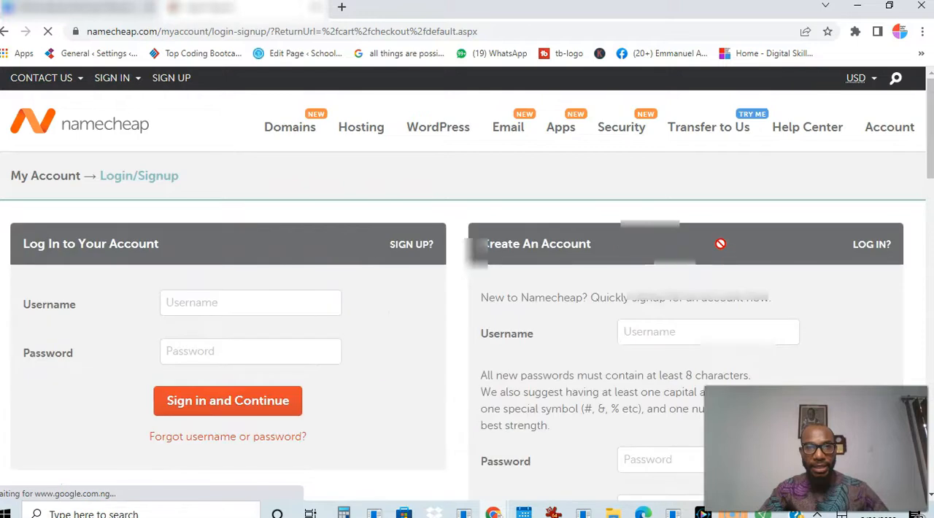
Examine the account creation form's username, password, name, email and newsletter fields on the login/signup page
{"action": "scroll", "coordinate": [928, 142], "scroll_direction": "down", "scroll_amount": 1}
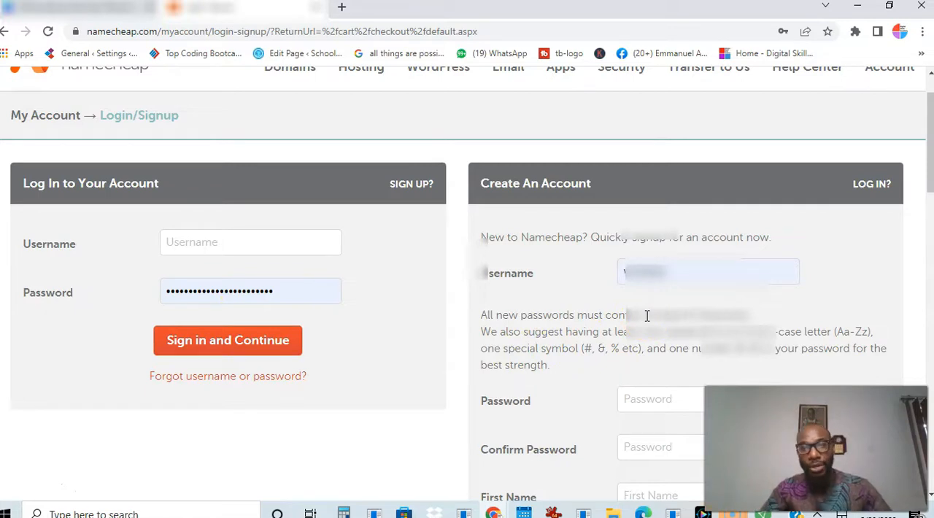
{"action": "left_click", "coordinate": [670, 275]}
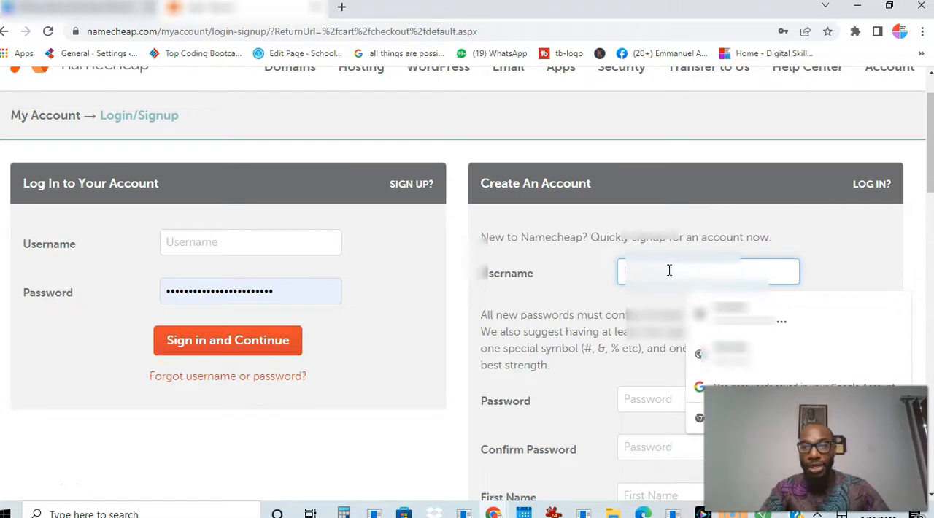
{"action": "left_click", "coordinate": [879, 240]}
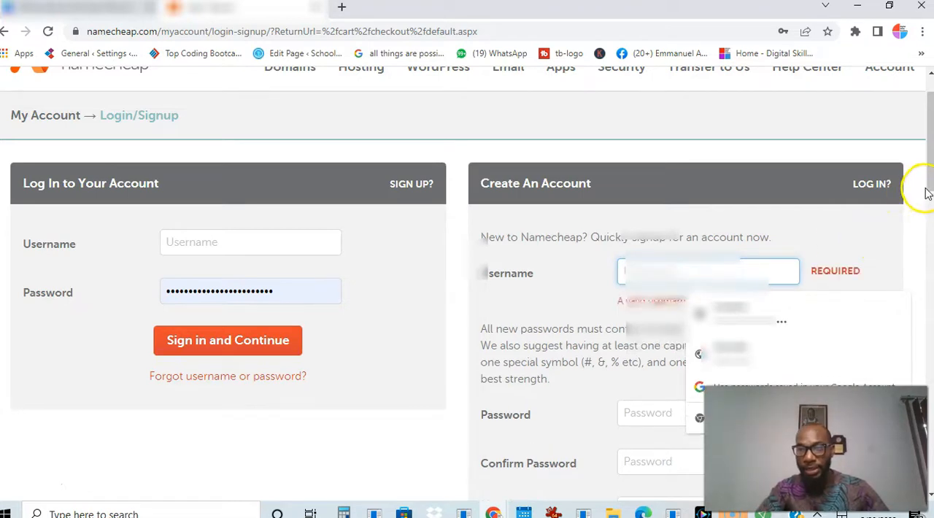
{"action": "left_click_drag", "start_coordinate": [927, 192], "coordinate": [927, 217]}
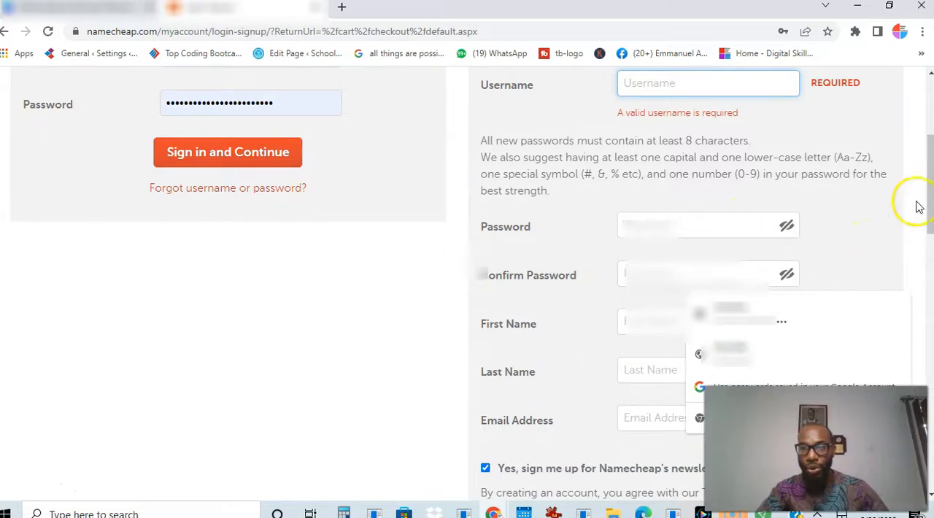
{"action": "left_click_drag", "start_coordinate": [927, 204], "coordinate": [930, 218]}
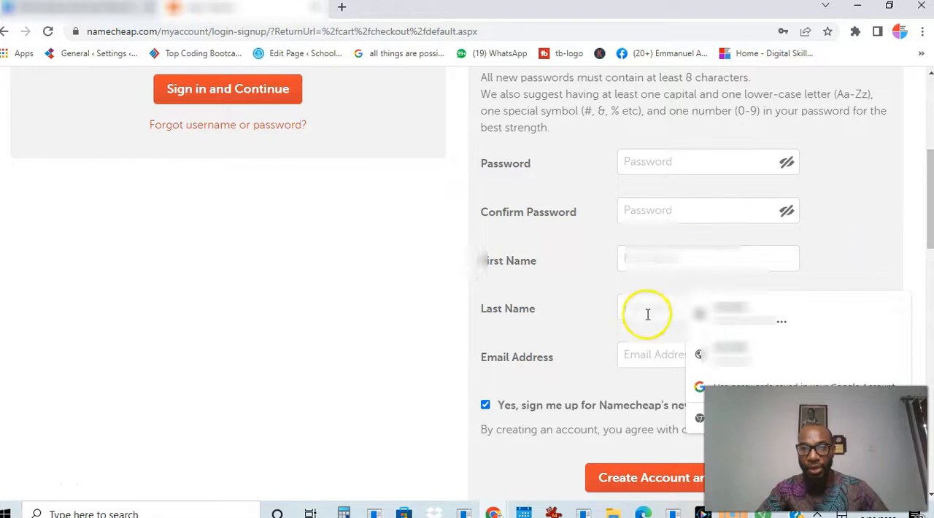
{"action": "left_click_drag", "start_coordinate": [924, 215], "coordinate": [925, 259]}
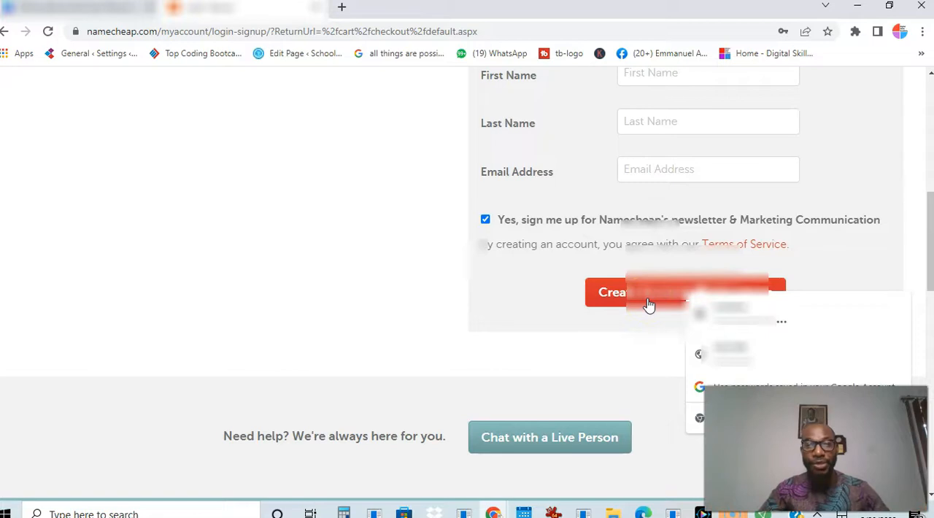
{"action": "left_click_drag", "start_coordinate": [925, 250], "coordinate": [924, 184]}
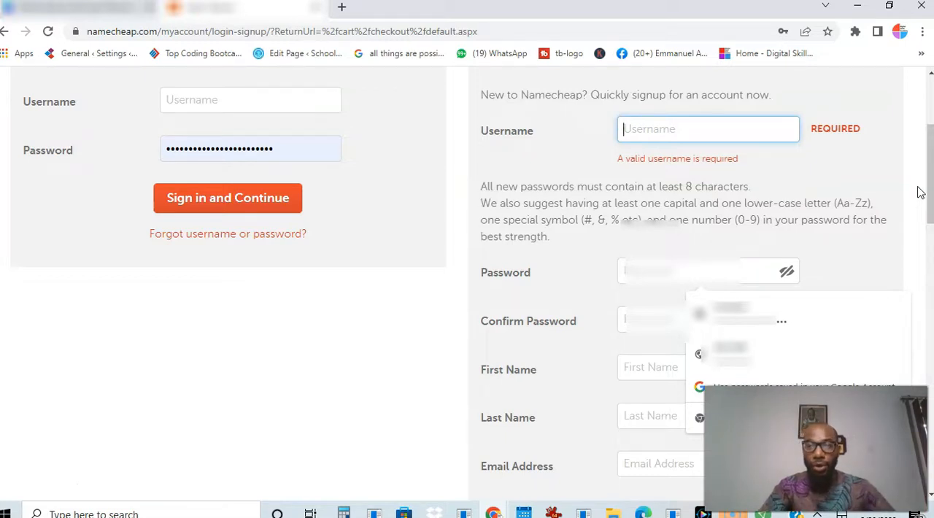
{"action": "left_click_drag", "start_coordinate": [925, 194], "coordinate": [929, 221]}
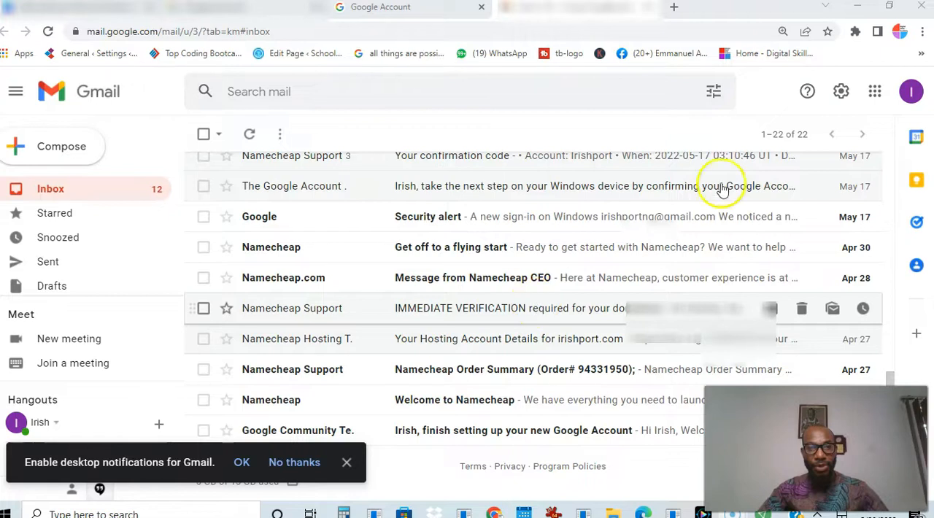
Go to themeforest.net and open its WordPress themes category
{"action": "left_click", "coordinate": [567, 31]}
{"action": "type", "text": "theme"}
{"action": "key", "text": "Return"}
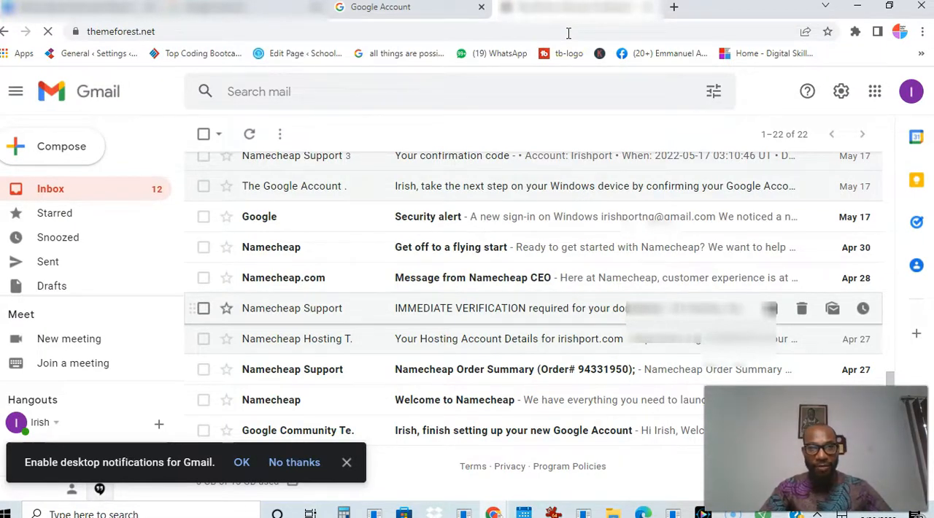
{"action": "left_click", "coordinate": [623, 307]}
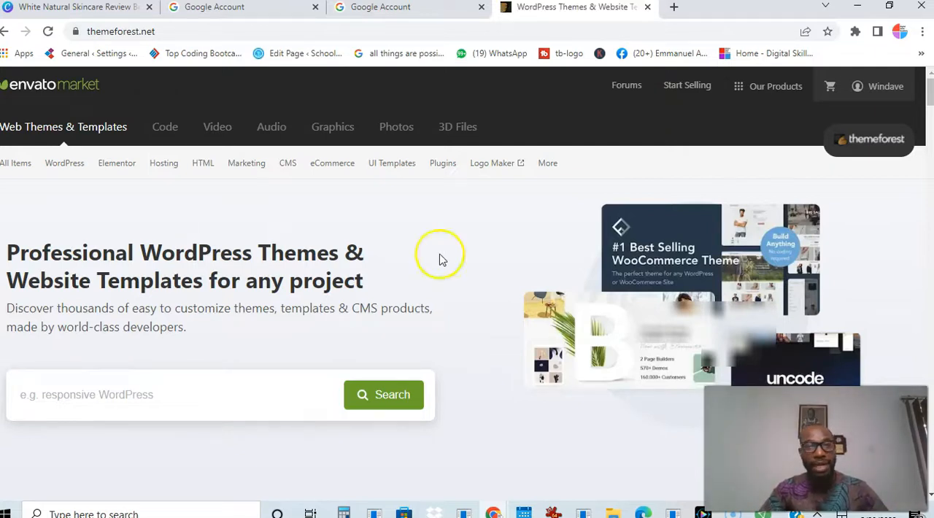
{"action": "left_click", "coordinate": [66, 161]}
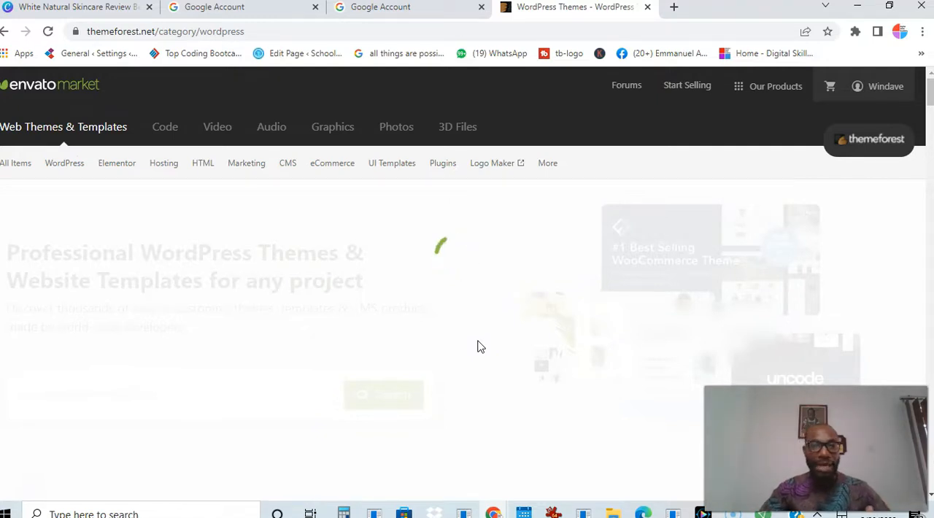
{"action": "left_click", "coordinate": [501, 340]}
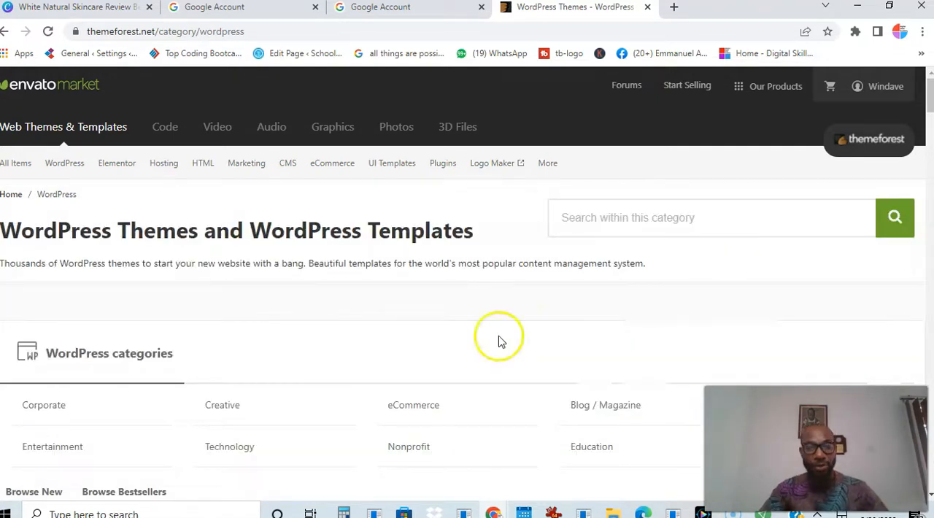
{"action": "left_click_drag", "start_coordinate": [929, 103], "coordinate": [929, 107]}
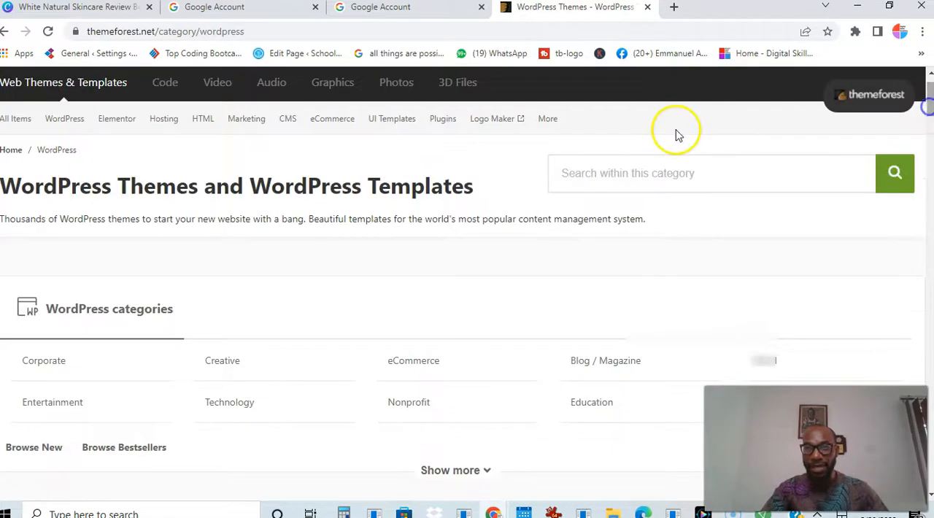
Search the WordPress category for the suggested term "organic food wordpress" and look over the results
{"action": "left_click", "coordinate": [642, 171]}
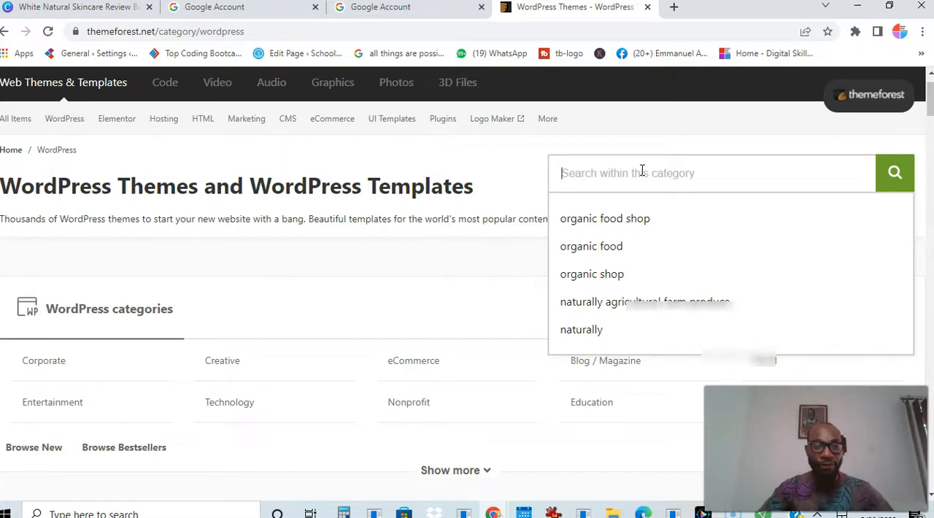
{"action": "type", "text": "organic fo"}
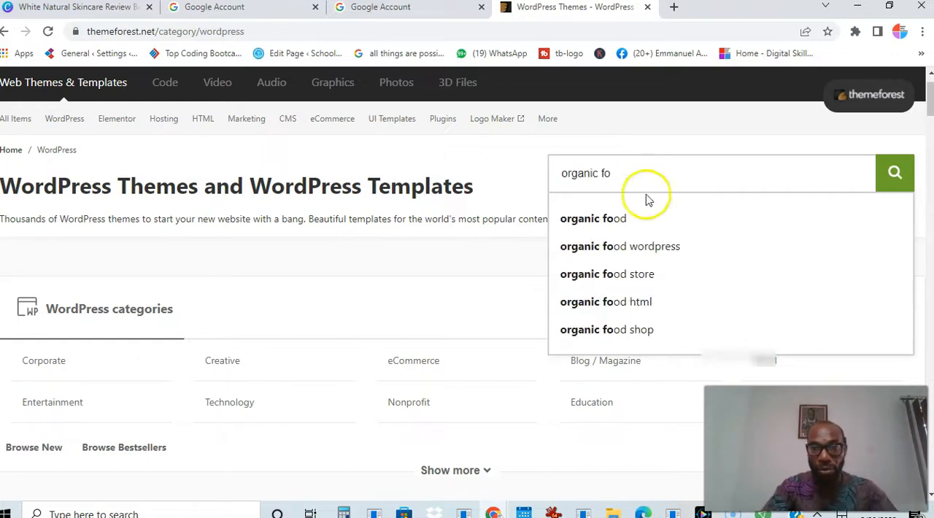
{"action": "left_click", "coordinate": [653, 245]}
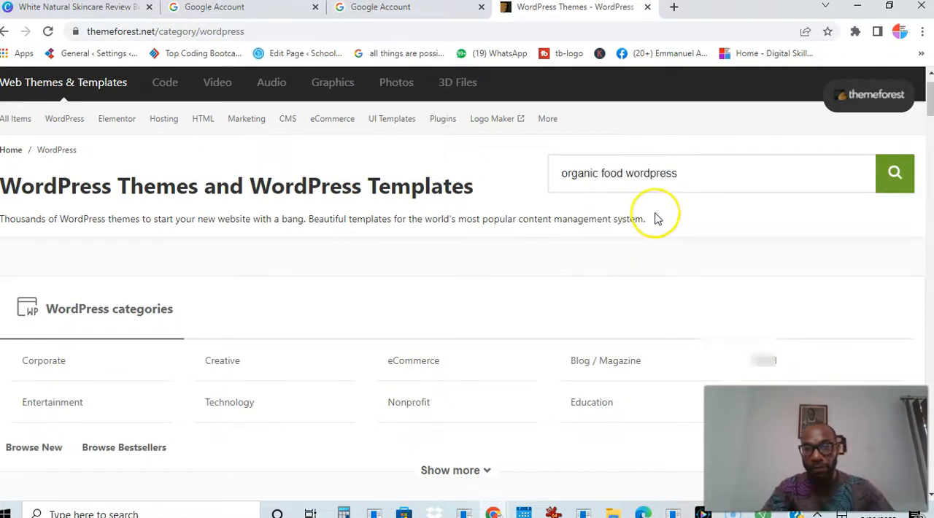
{"action": "left_click", "coordinate": [678, 172]}
{"action": "key", "text": "Return"}
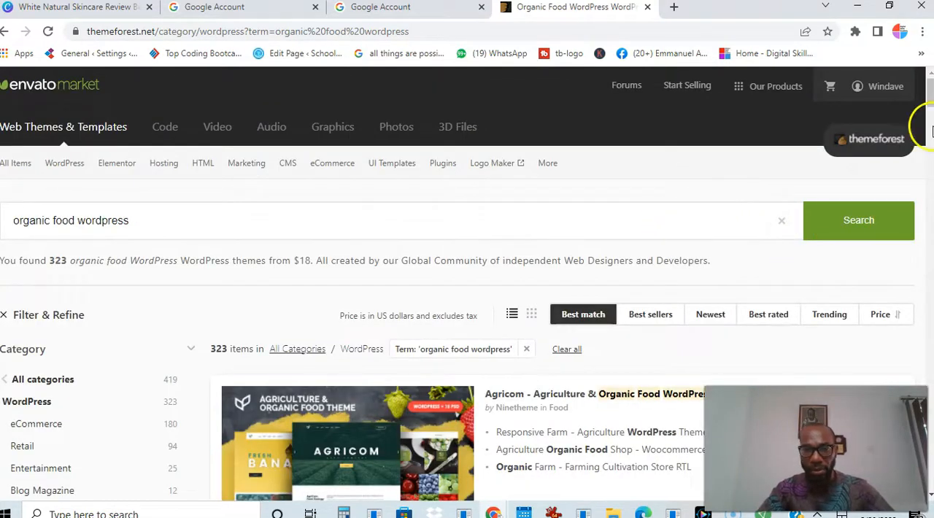
{"action": "mouse_move", "coordinate": [930, 102]}
{"action": "left_mouse_down"}
{"action": "mouse_move", "coordinate": [931, 217]}
{"action": "mouse_move", "coordinate": [924, 91]}
{"action": "left_mouse_up"}
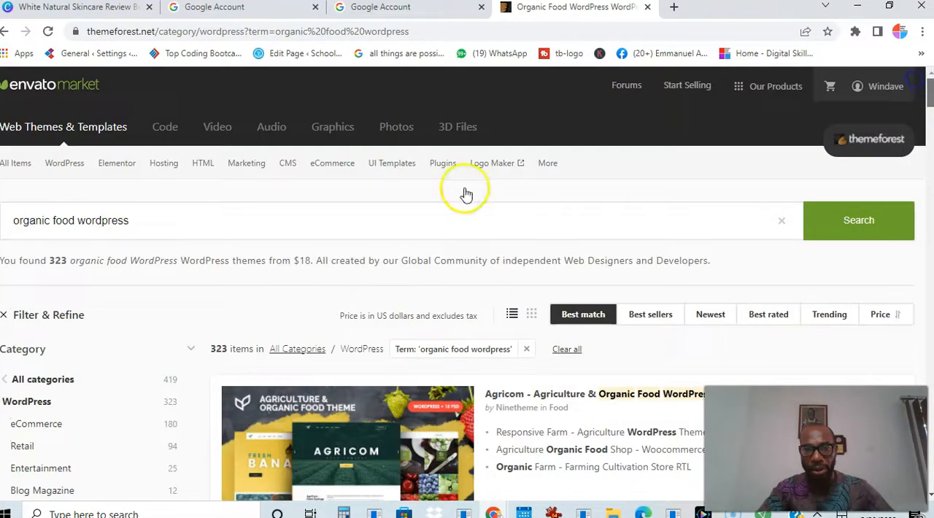
Extend the theme search to "organic food wordpress online shop" and run it
{"action": "left_click", "coordinate": [277, 226]}
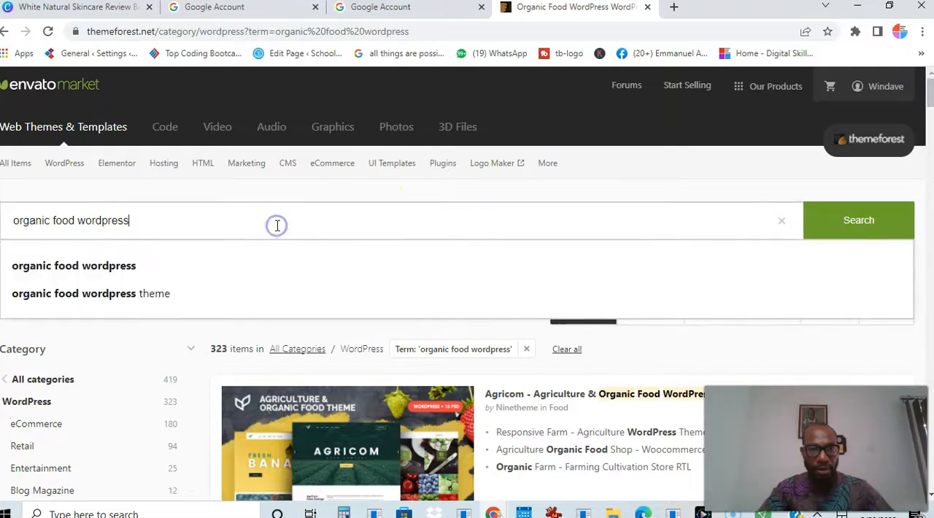
{"action": "type", "text": "o"}
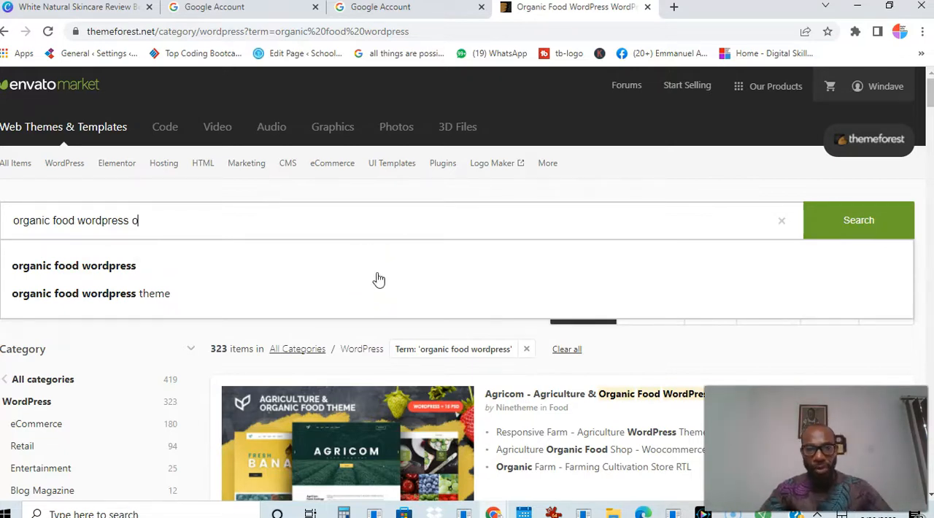
{"action": "type", "text": "nline shop"}
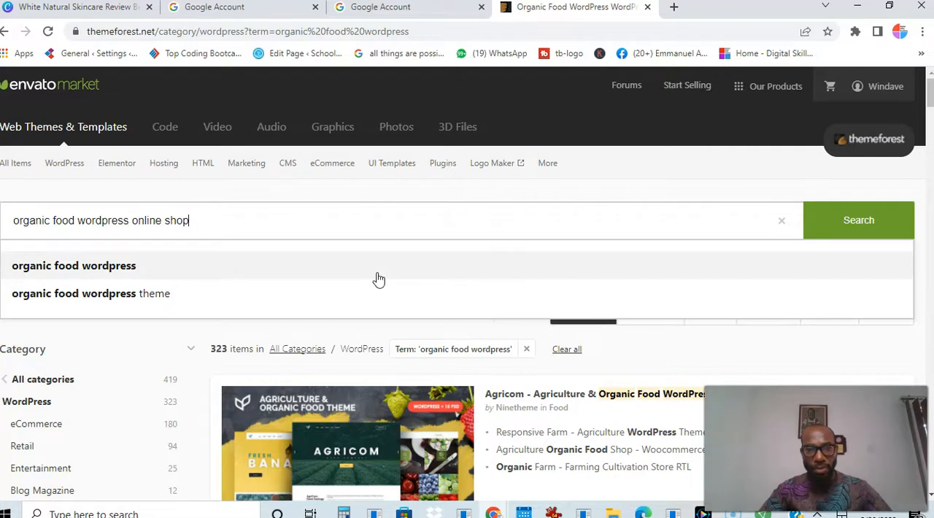
{"action": "left_click", "coordinate": [859, 221]}
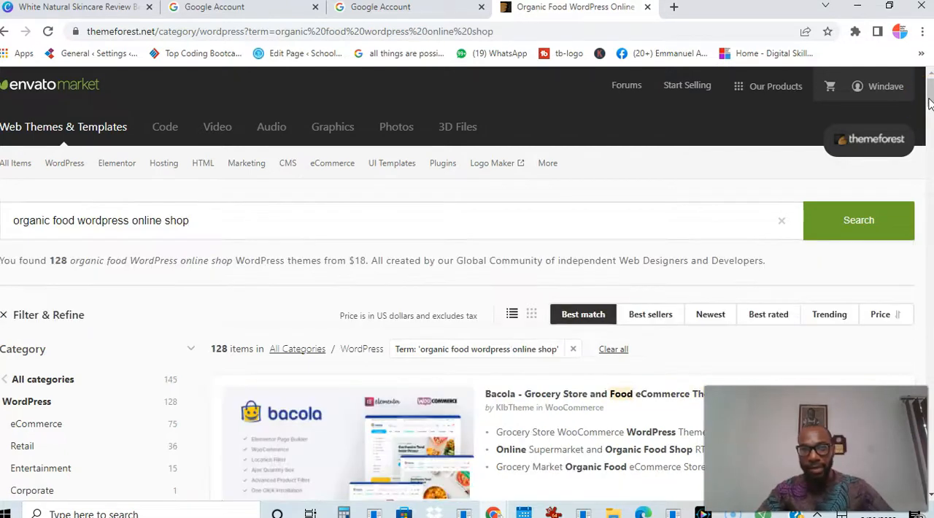
Browse the organic food shop themes in the results and open the live preview of the Naturally WooCommerce theme
{"action": "left_click_drag", "start_coordinate": [929, 104], "coordinate": [929, 156]}
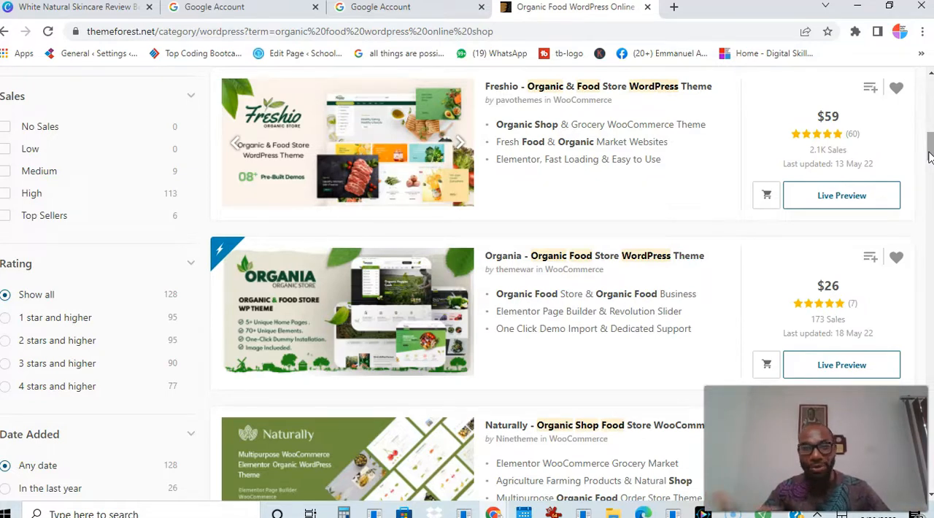
{"action": "mouse_move", "coordinate": [928, 157]}
{"action": "left_mouse_down"}
{"action": "mouse_move", "coordinate": [928, 130]}
{"action": "mouse_move", "coordinate": [928, 146]}
{"action": "left_mouse_up"}
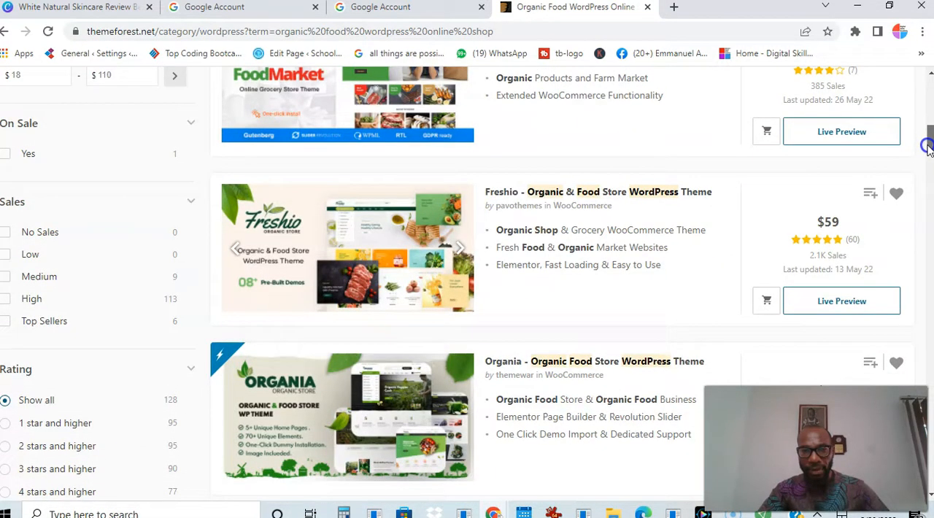
{"action": "left_click_drag", "start_coordinate": [928, 146], "coordinate": [928, 162]}
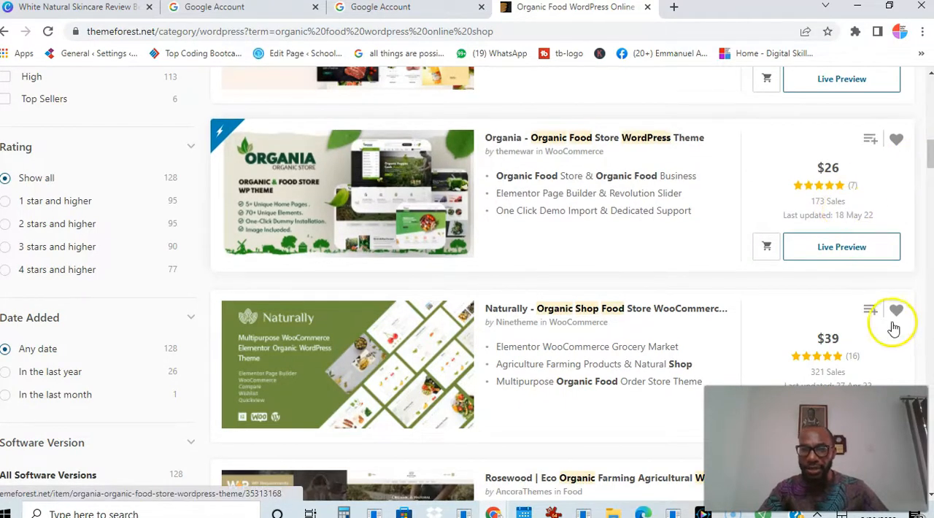
{"action": "left_click_drag", "start_coordinate": [930, 163], "coordinate": [930, 174]}
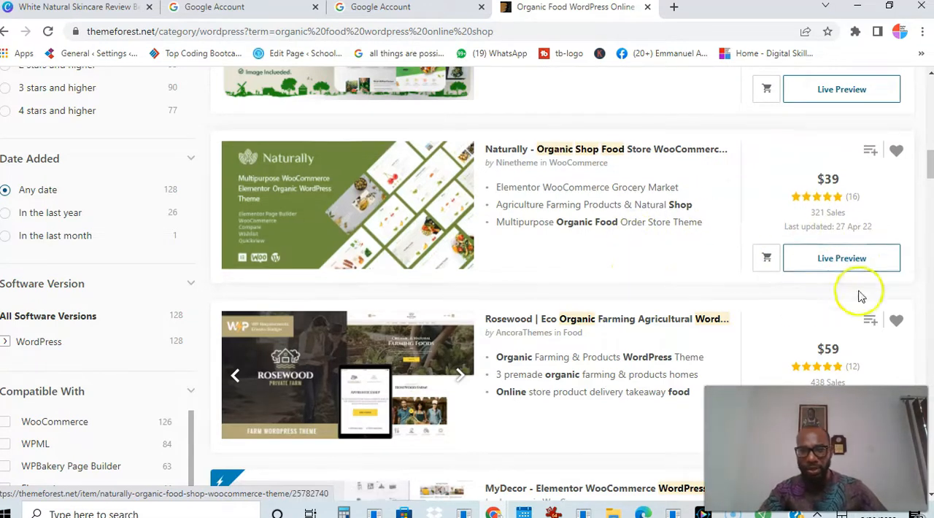
{"action": "left_click", "coordinate": [826, 260]}
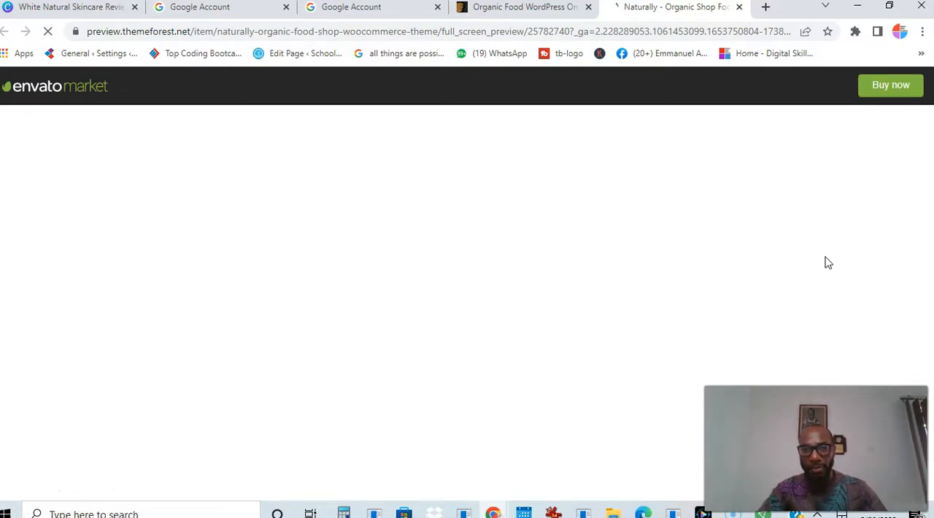
{"action": "left_click", "coordinate": [512, 290]}
{"action": "left_click", "coordinate": [302, 281]}
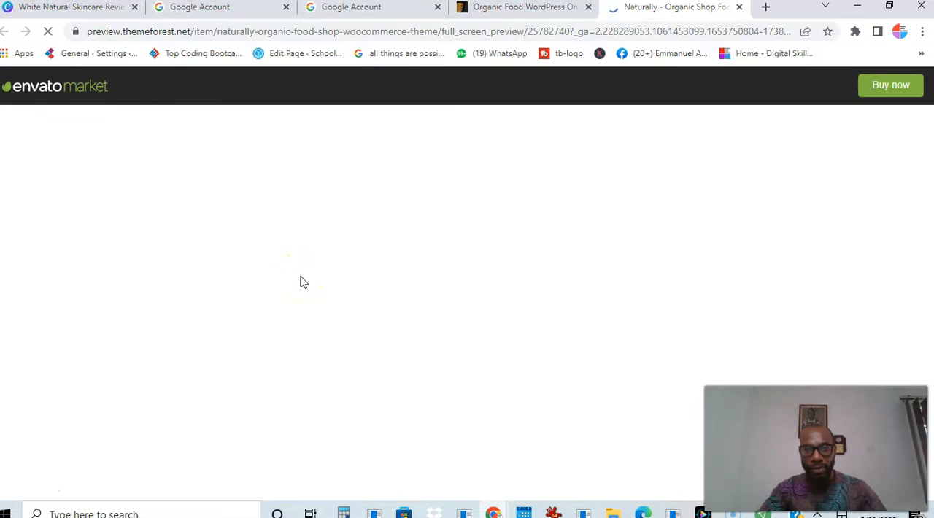
Look over the Naturally theme's live preview, including its demo shop homepage
{"action": "left_click", "coordinate": [34, 494]}
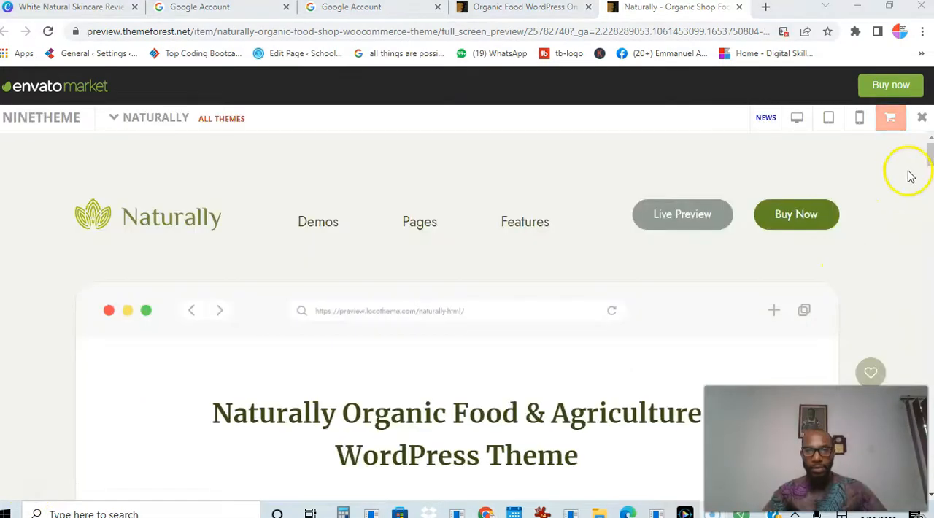
{"action": "left_click_drag", "start_coordinate": [929, 154], "coordinate": [927, 213]}
{"action": "left_click", "coordinate": [752, 240]}
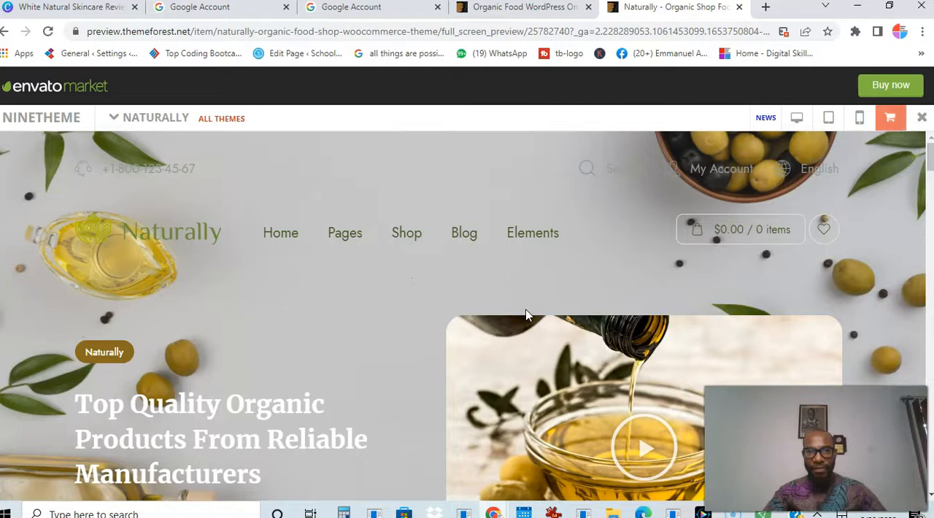
{"action": "mouse_move", "coordinate": [928, 169]}
{"action": "left_mouse_down"}
{"action": "mouse_move", "coordinate": [922, 368]}
{"action": "mouse_move", "coordinate": [538, 16]}
{"action": "mouse_move", "coordinate": [928, 211]}
{"action": "mouse_move", "coordinate": [924, 383]}
{"action": "mouse_move", "coordinate": [916, 324]}
{"action": "mouse_move", "coordinate": [928, 295]}
{"action": "mouse_move", "coordinate": [925, 161]}
{"action": "left_mouse_up"}
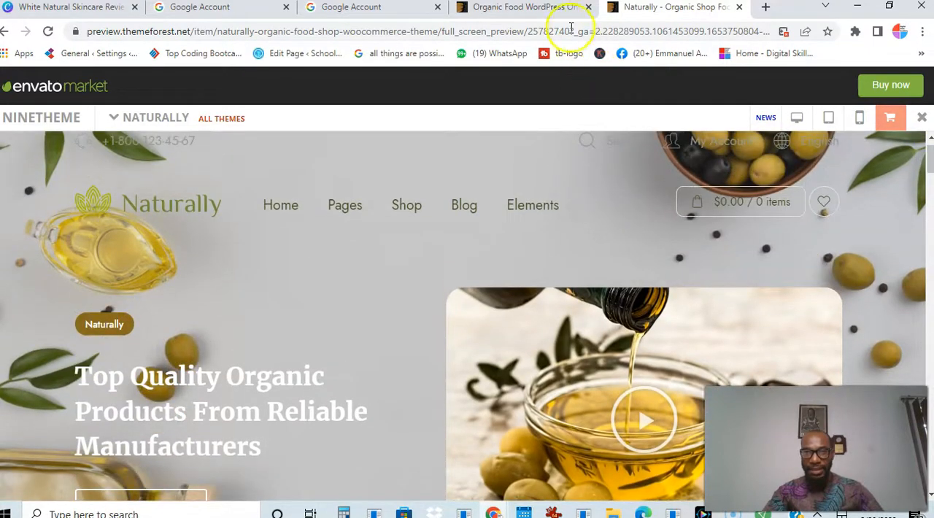
Return to the theme search results, add the Naturally WooCommerce theme with a Regular License to the cart and proceed to checkout
{"action": "left_click", "coordinate": [547, 9]}
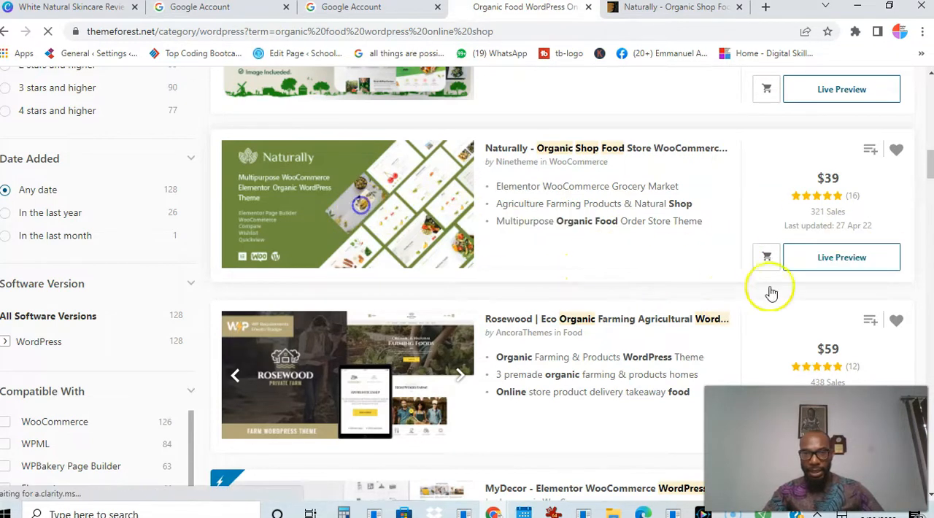
{"action": "left_click", "coordinate": [766, 260]}
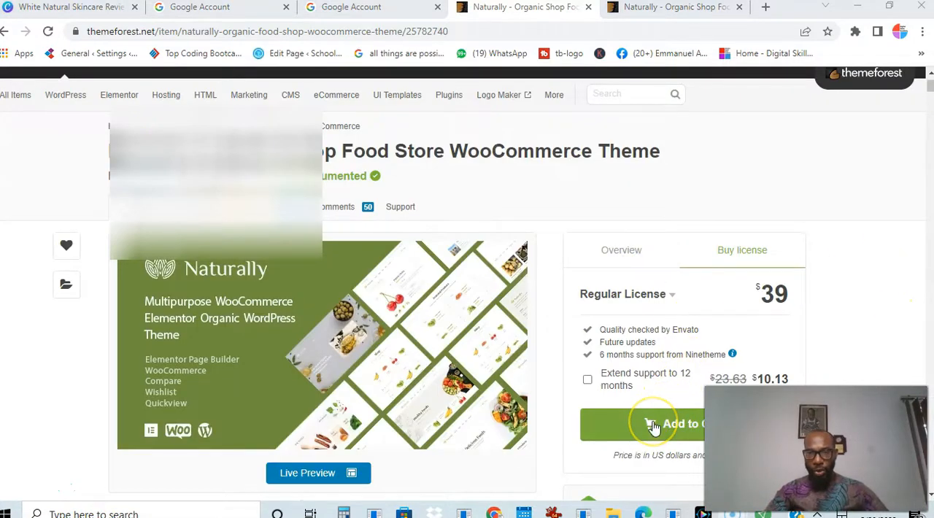
{"action": "left_click", "coordinate": [634, 429]}
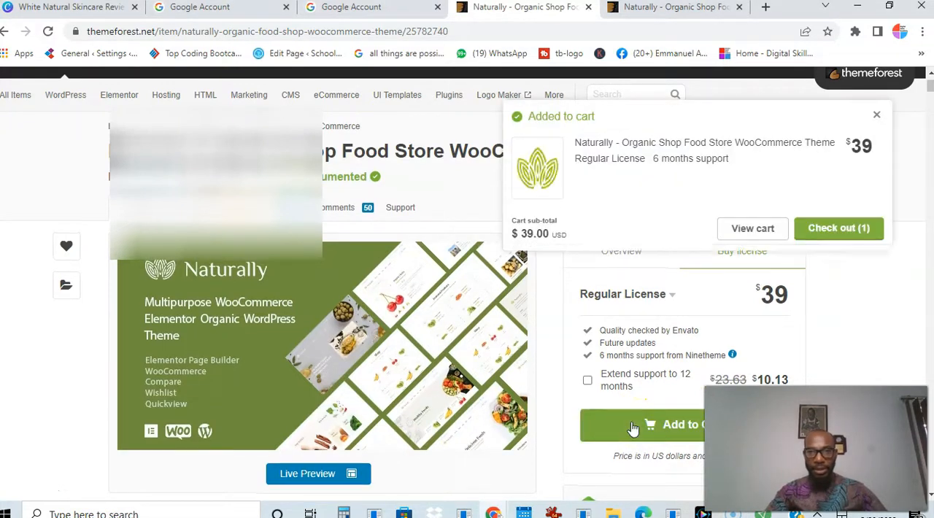
{"action": "left_click", "coordinate": [830, 234]}
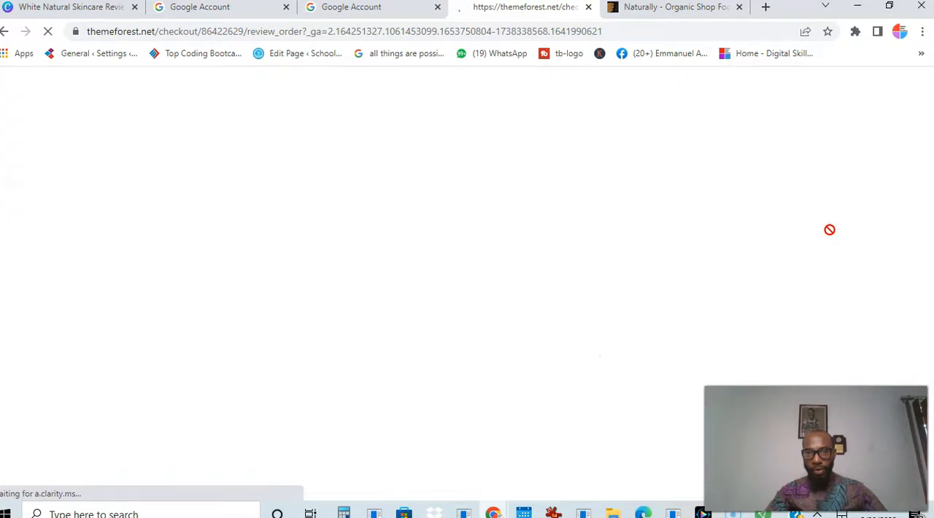
Review the order summary, payment methods and card fields on the checkout page for the Naturally theme
{"action": "left_click", "coordinate": [645, 303]}
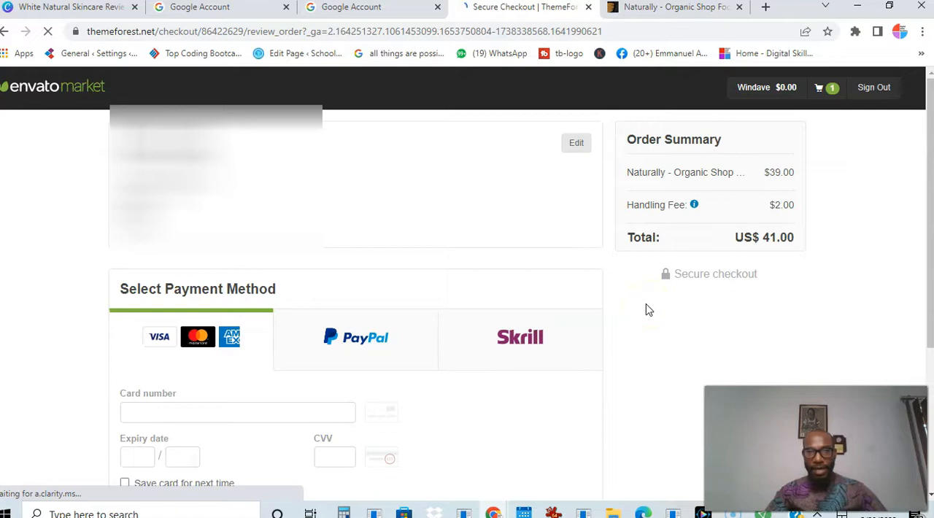
{"action": "left_click_drag", "start_coordinate": [930, 153], "coordinate": [928, 167]}
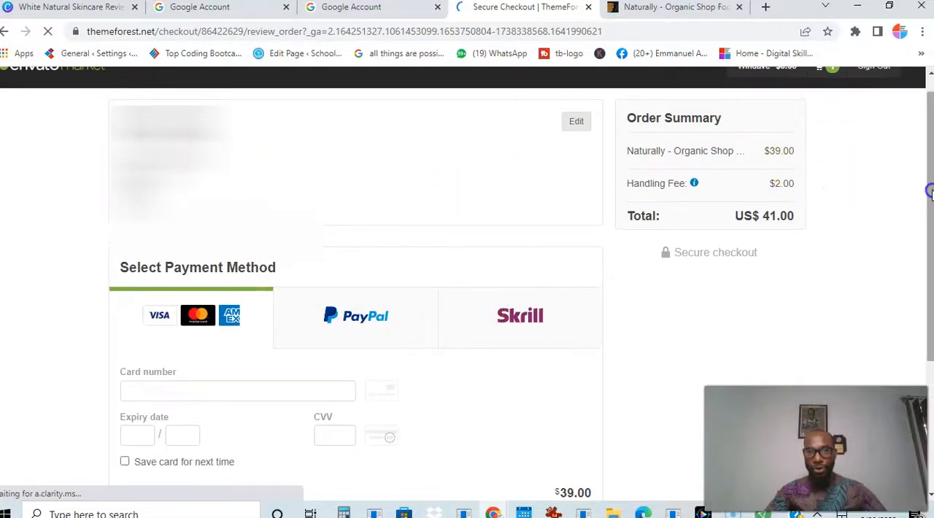
{"action": "left_click_drag", "start_coordinate": [930, 187], "coordinate": [930, 172]}
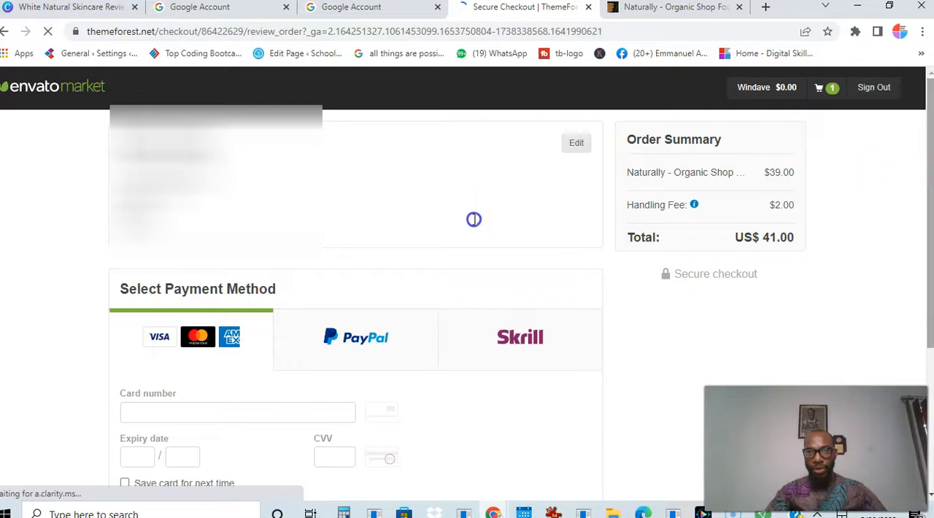
{"action": "mouse_move", "coordinate": [930, 209]}
{"action": "left_mouse_down"}
{"action": "mouse_move", "coordinate": [930, 235]}
{"action": "mouse_move", "coordinate": [929, 196]}
{"action": "mouse_move", "coordinate": [929, 204]}
{"action": "left_mouse_up"}
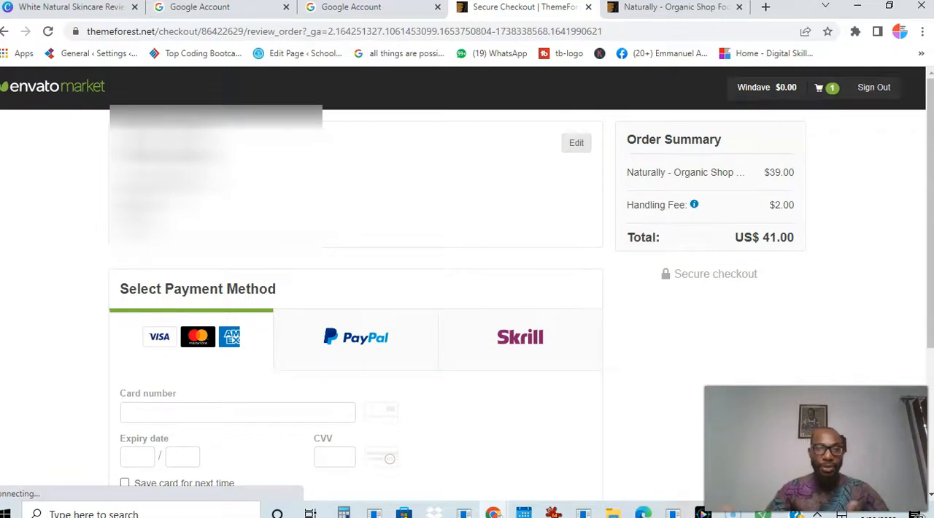
{"action": "scroll", "coordinate": [252, 375], "scroll_direction": "down", "scroll_amount": 2}
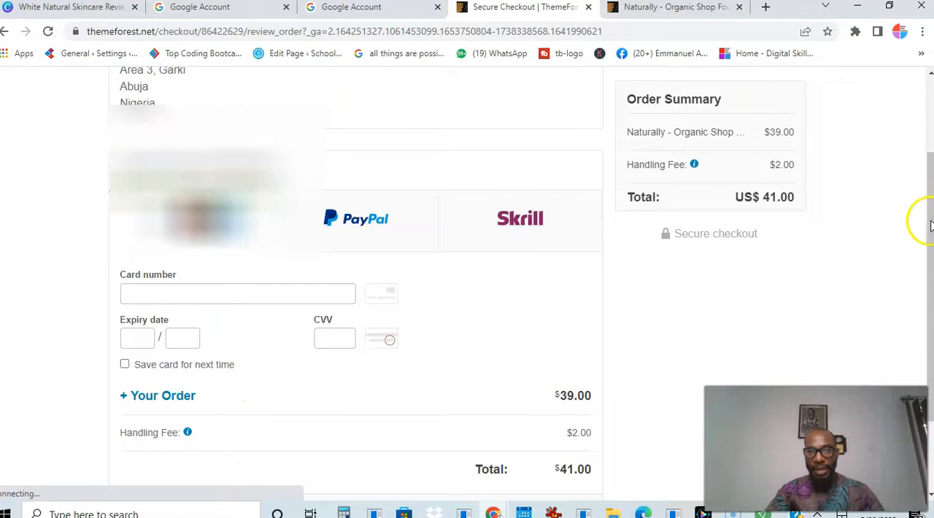
{"action": "left_click_drag", "start_coordinate": [928, 209], "coordinate": [929, 284]}
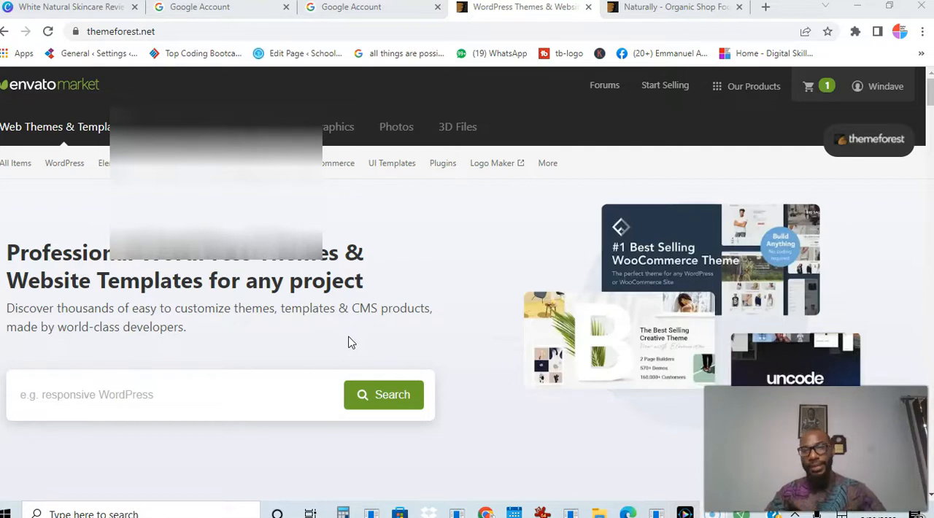
Open the ThemeForest account's downloads list and download all files and documentation for the Naturally theme
{"action": "left_click", "coordinate": [870, 88]}
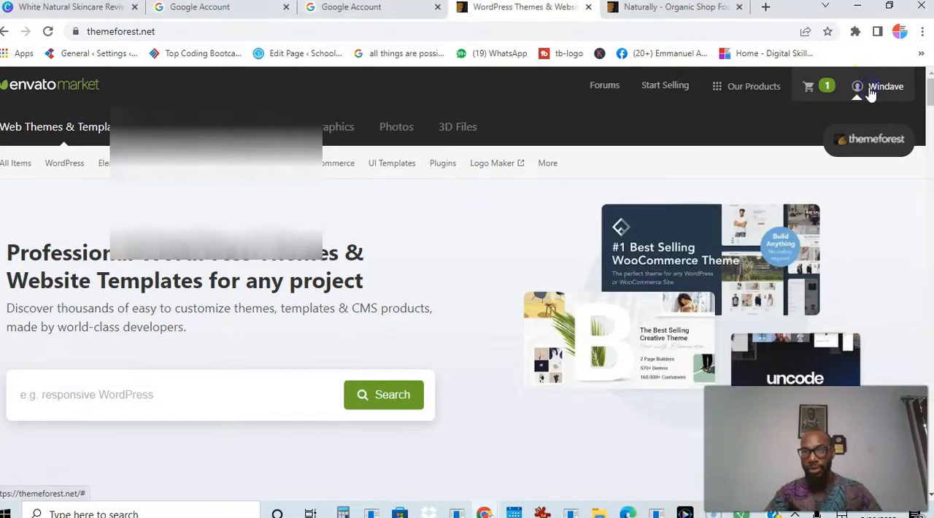
{"action": "left_click", "coordinate": [858, 100]}
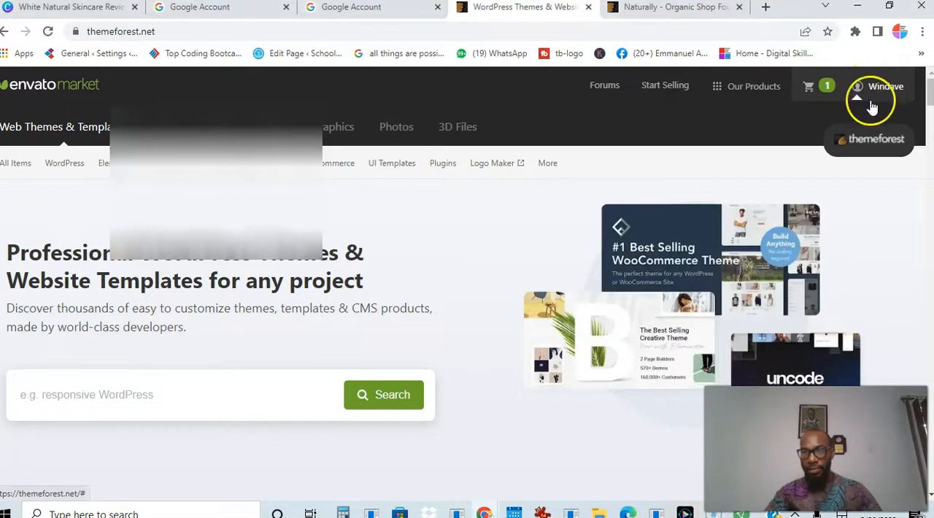
{"action": "left_click", "coordinate": [876, 93]}
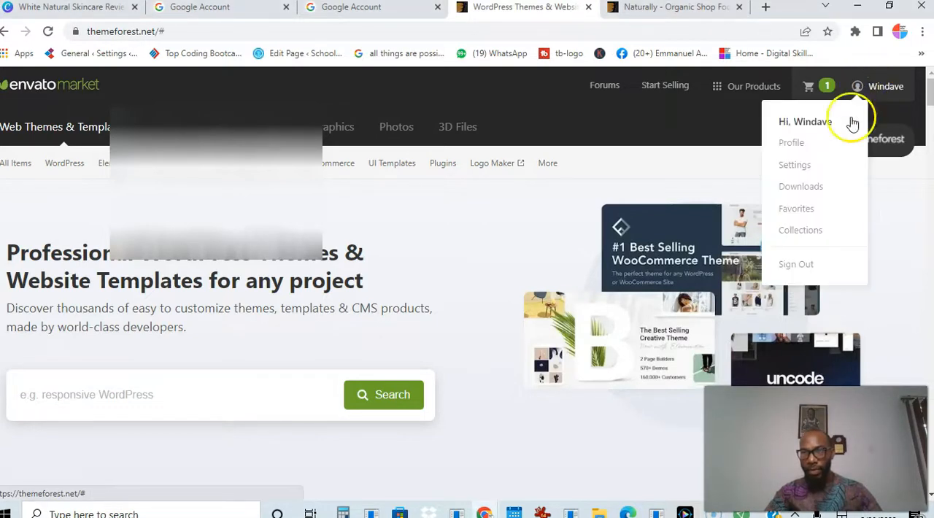
{"action": "left_click", "coordinate": [807, 188]}
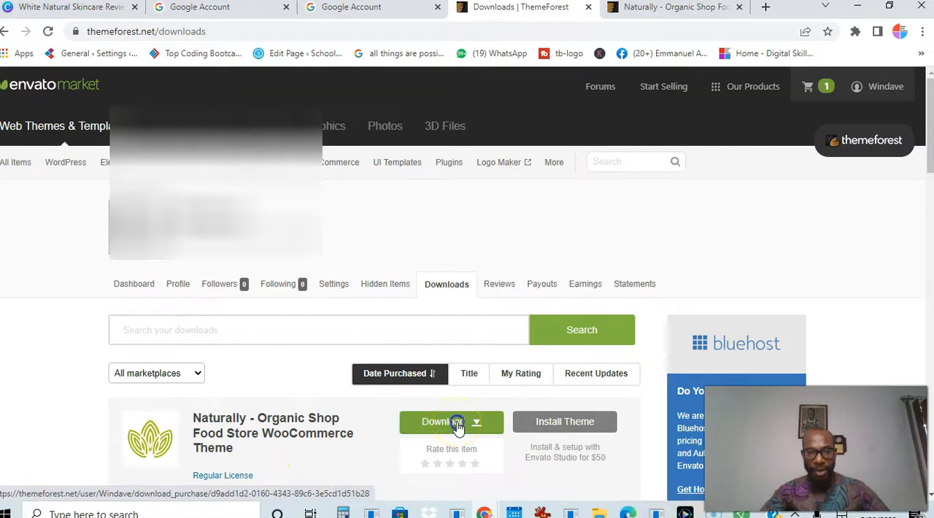
{"action": "left_click", "coordinate": [458, 428]}
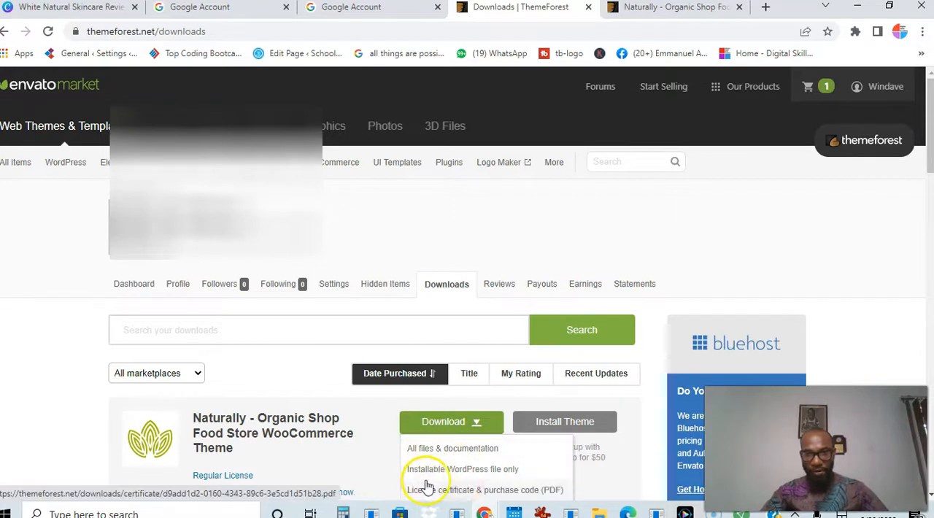
{"action": "left_click", "coordinate": [456, 453]}
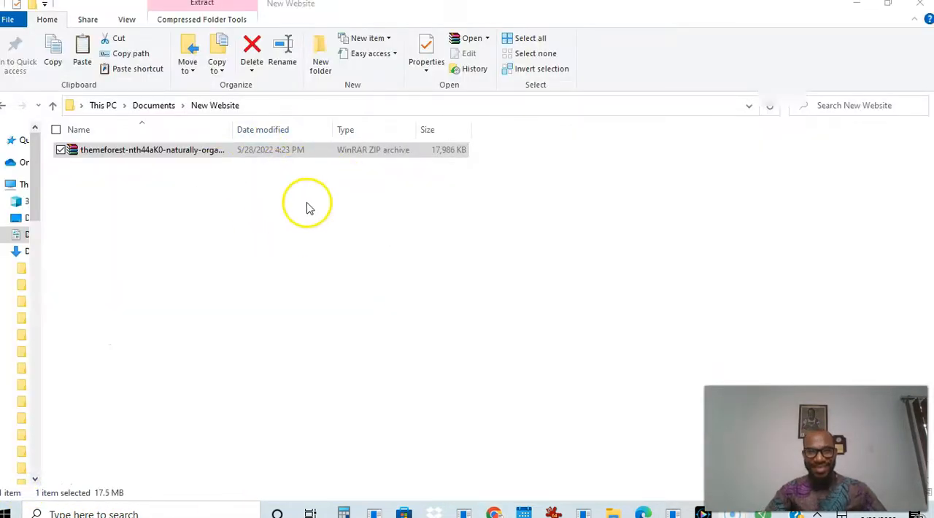
Extract the Naturally theme archive in the New Website folder to the default destination, without replacing the existing GPL.txt
{"action": "double_click", "coordinate": [267, 152]}
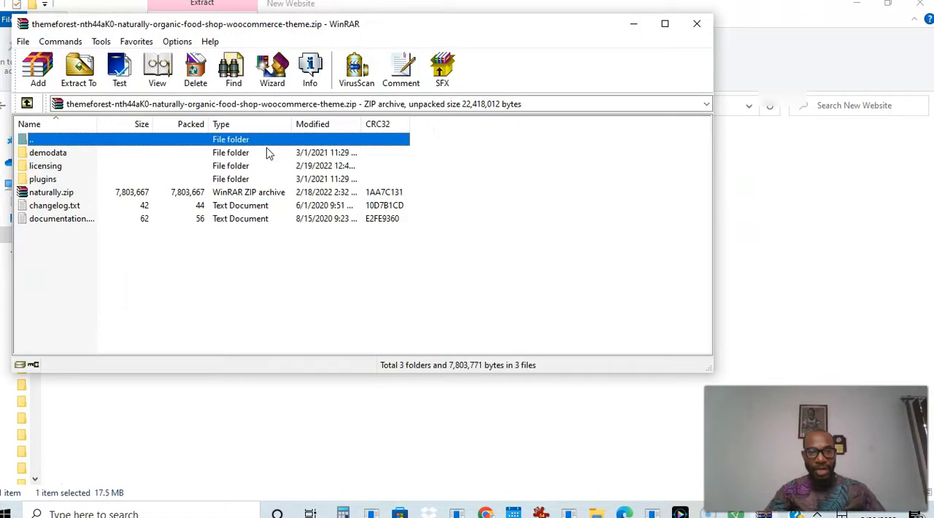
{"action": "left_click", "coordinate": [91, 84]}
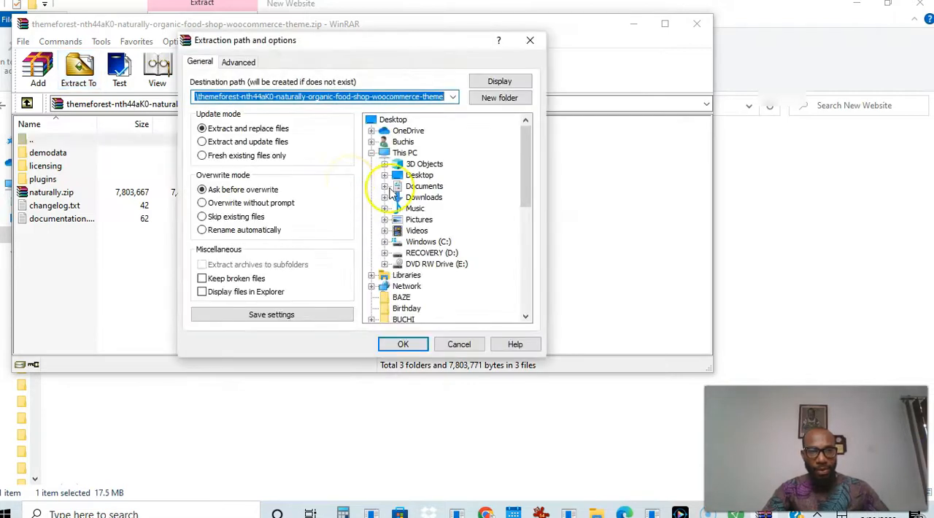
{"action": "left_click", "coordinate": [403, 344]}
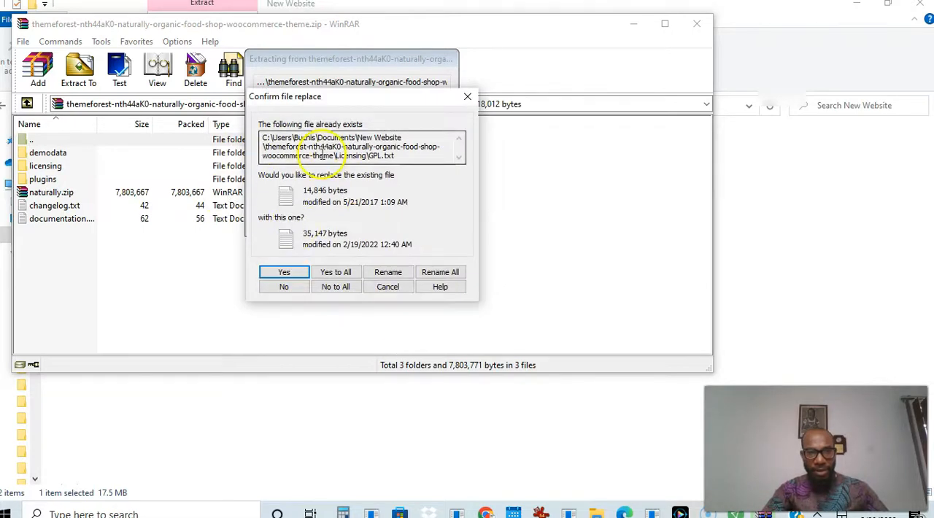
{"action": "left_click", "coordinate": [286, 286]}
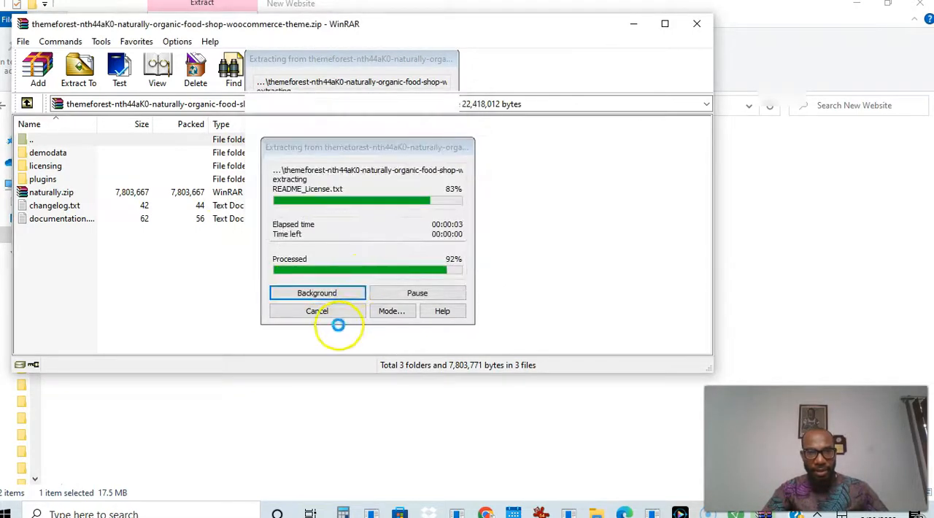
{"action": "left_click", "coordinate": [380, 276]}
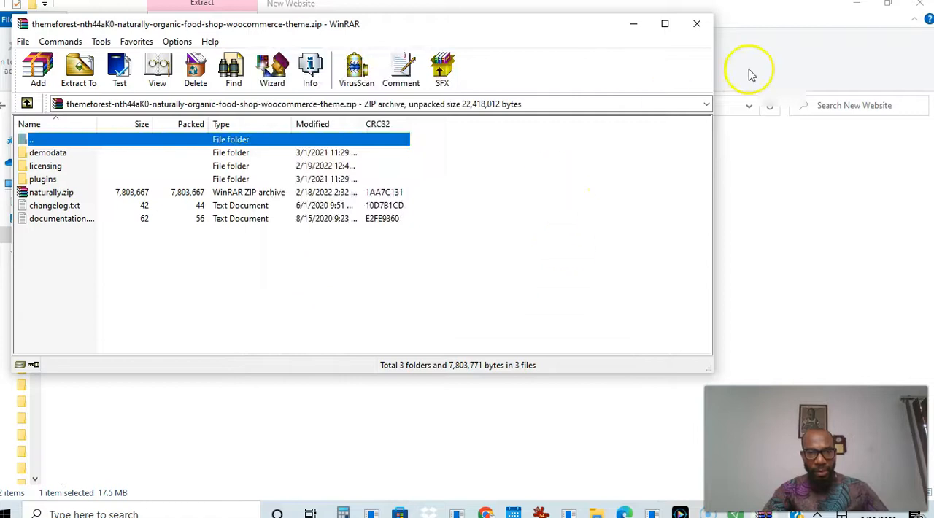
Minimize the archive window and open the extracted Naturally theme folder to examine its files
{"action": "left_click", "coordinate": [634, 24]}
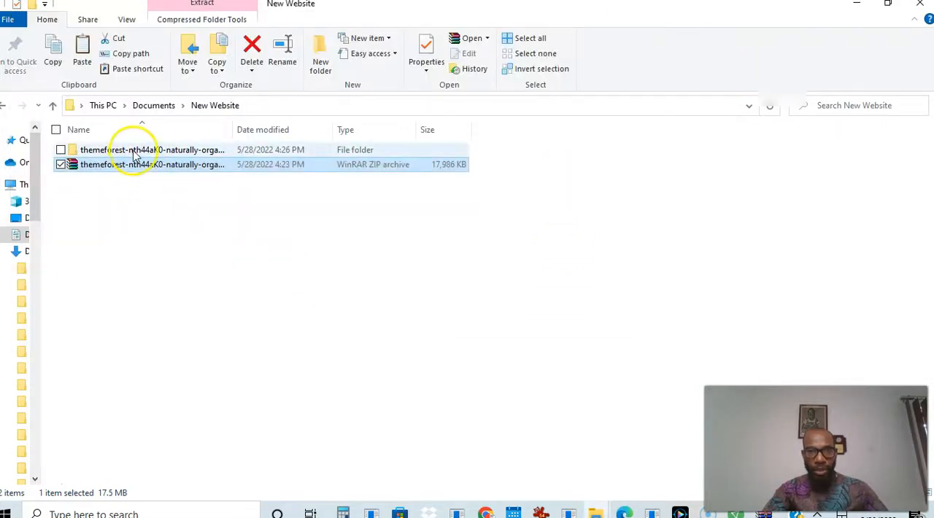
{"action": "left_click", "coordinate": [134, 151]}
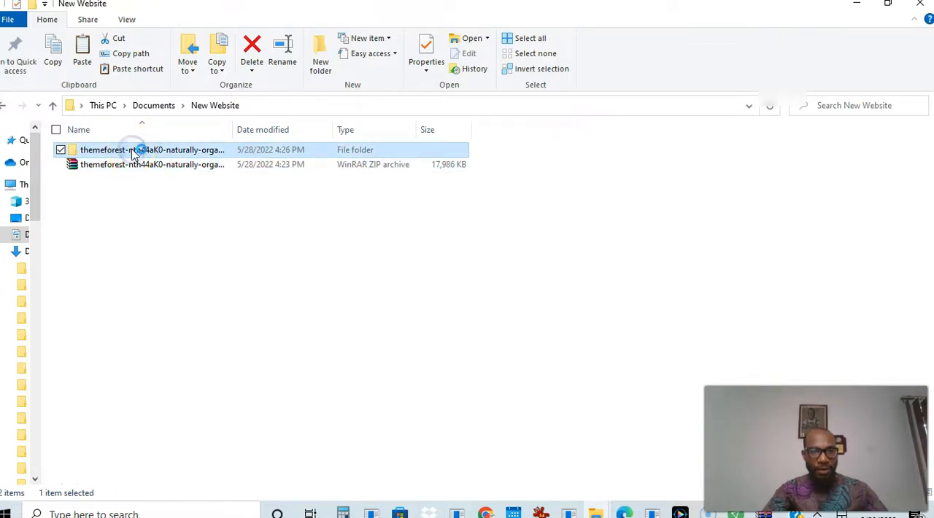
{"action": "double_click", "coordinate": [133, 151]}
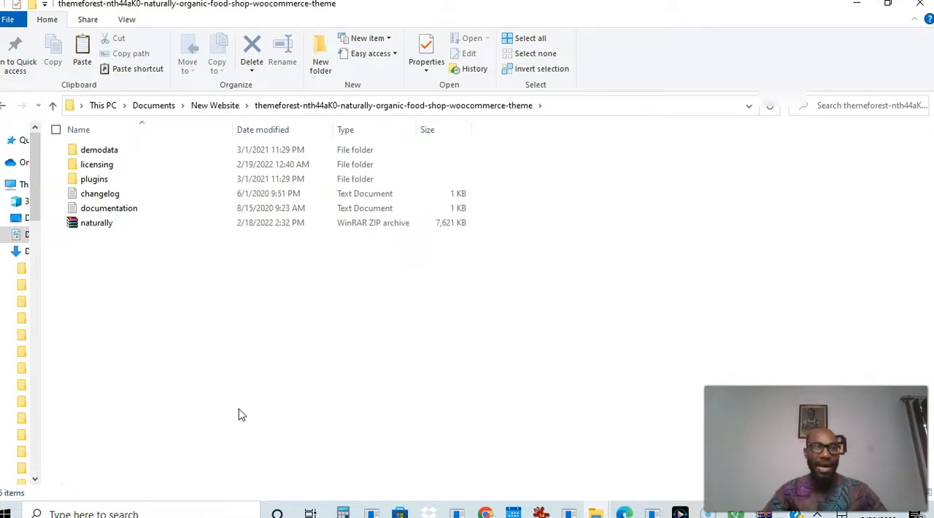
{"action": "left_click", "coordinate": [554, 304]}
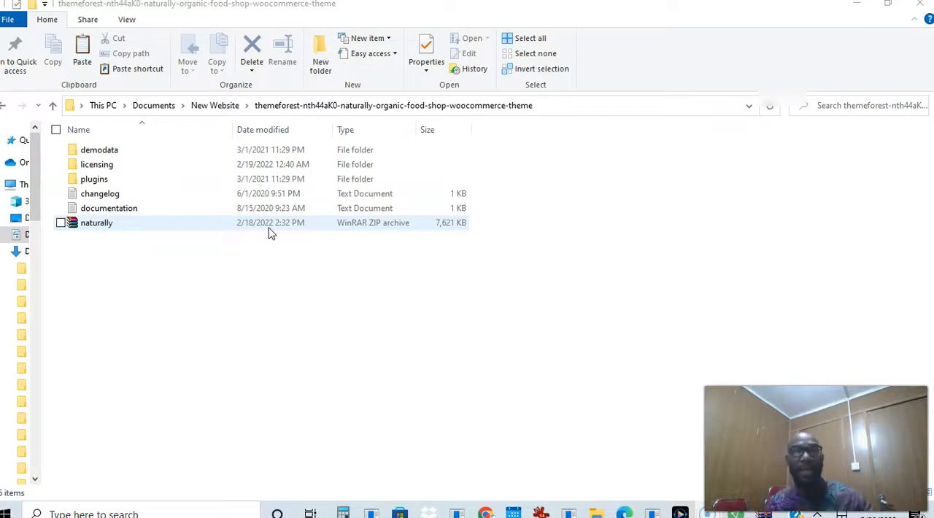
Switch to Chrome, open namecheap.com in a new tab and look through its home page
{"action": "left_click", "coordinate": [487, 513]}
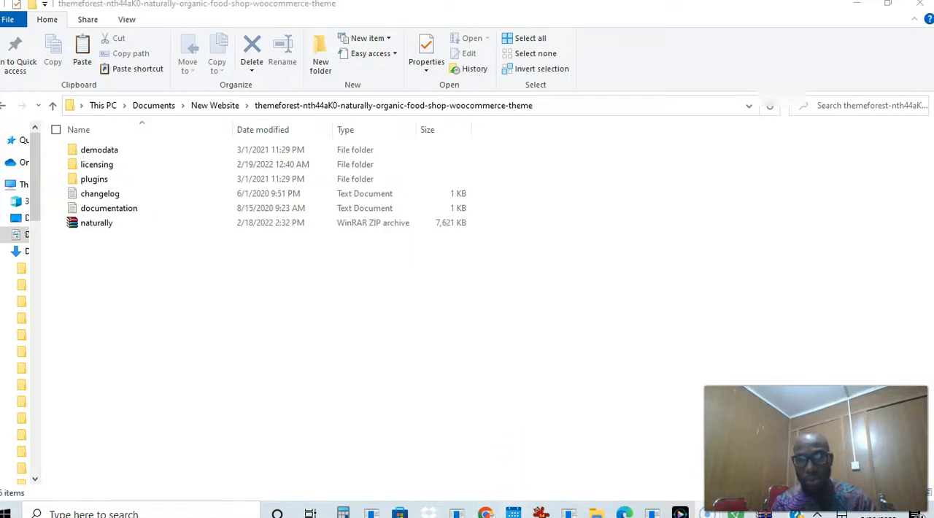
{"action": "mouse_move", "coordinate": [487, 514]}
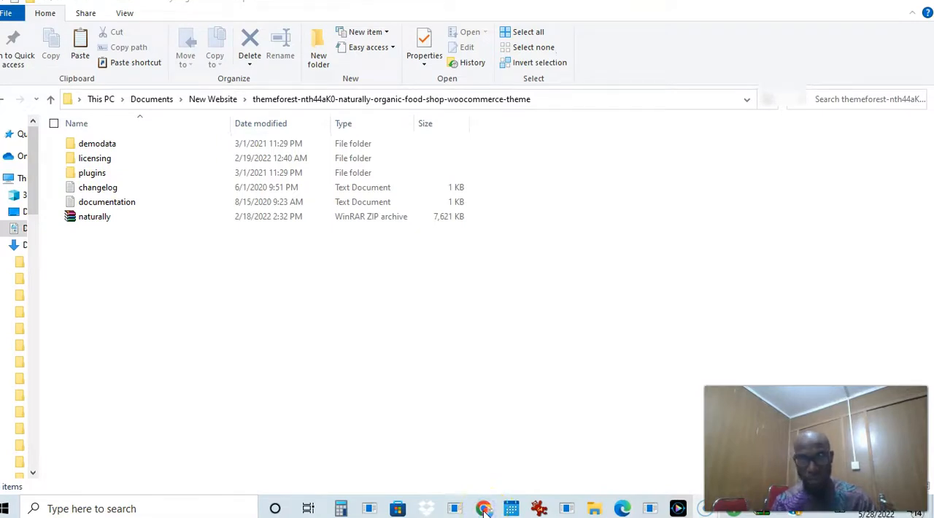
{"action": "mouse_move", "coordinate": [484, 508]}
{"action": "left_click", "coordinate": [516, 474]}
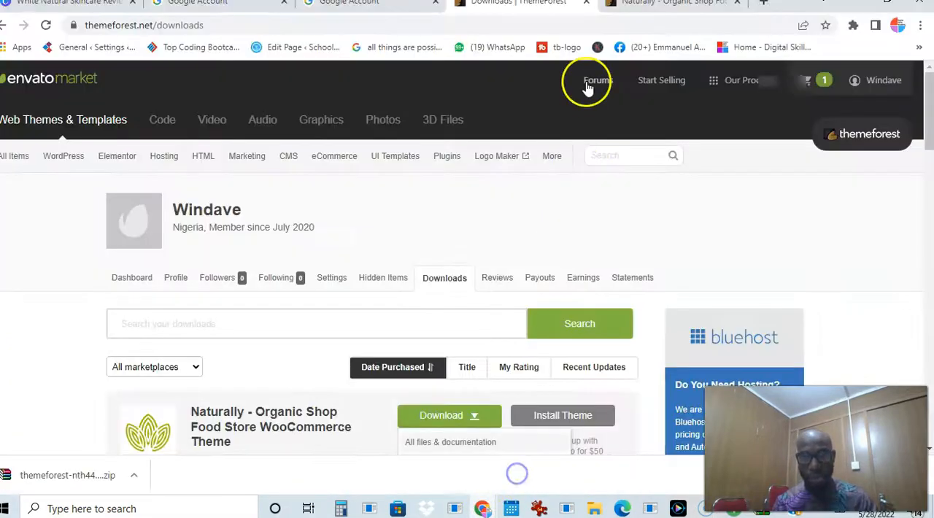
{"action": "left_click", "coordinate": [765, 4]}
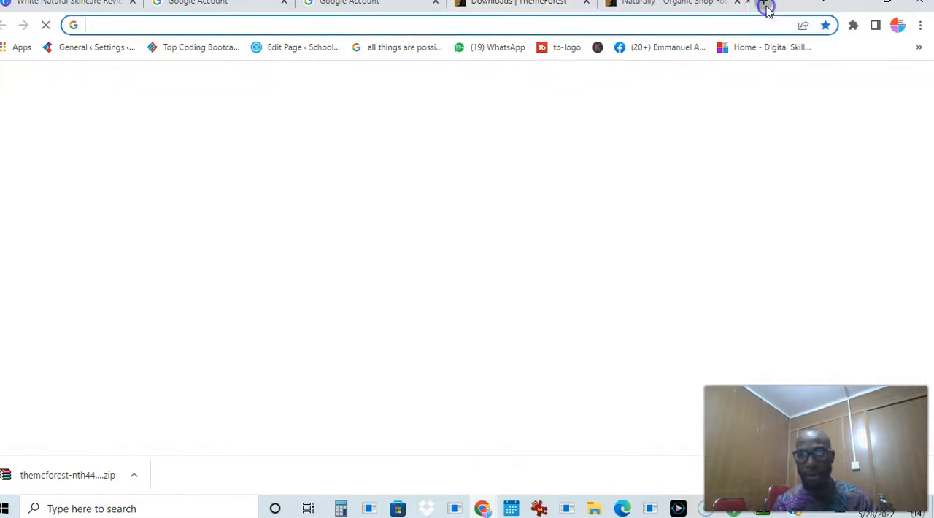
{"action": "type", "text": "na"}
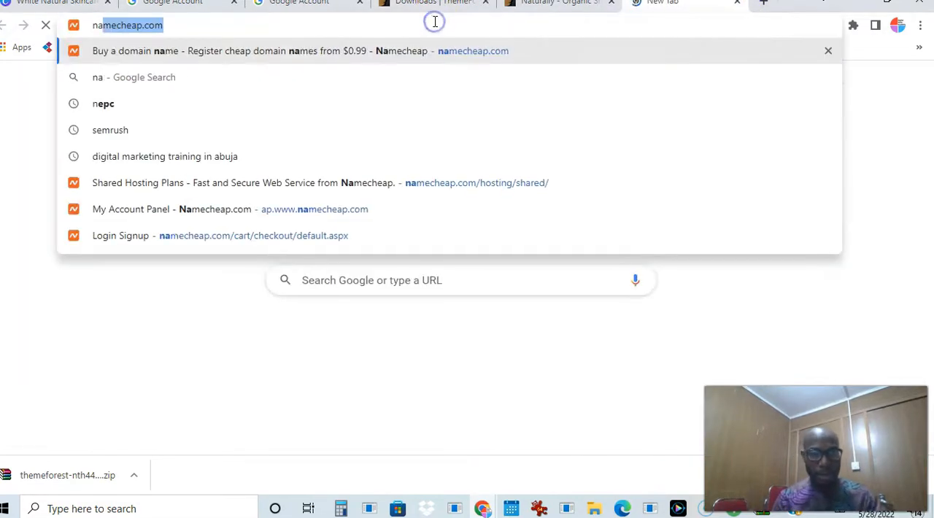
{"action": "type", "text": "m"}
{"action": "key", "text": "Return"}
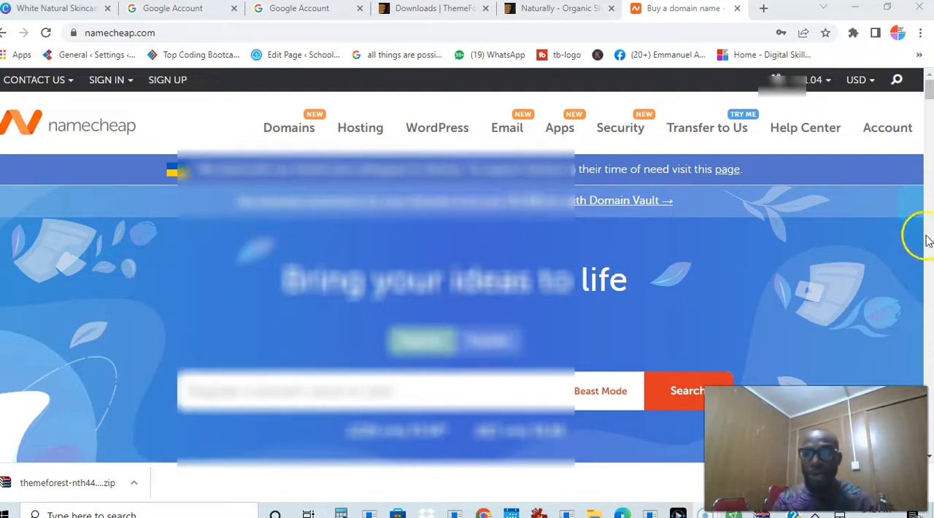
{"action": "left_click_drag", "start_coordinate": [929, 89], "coordinate": [930, 438]}
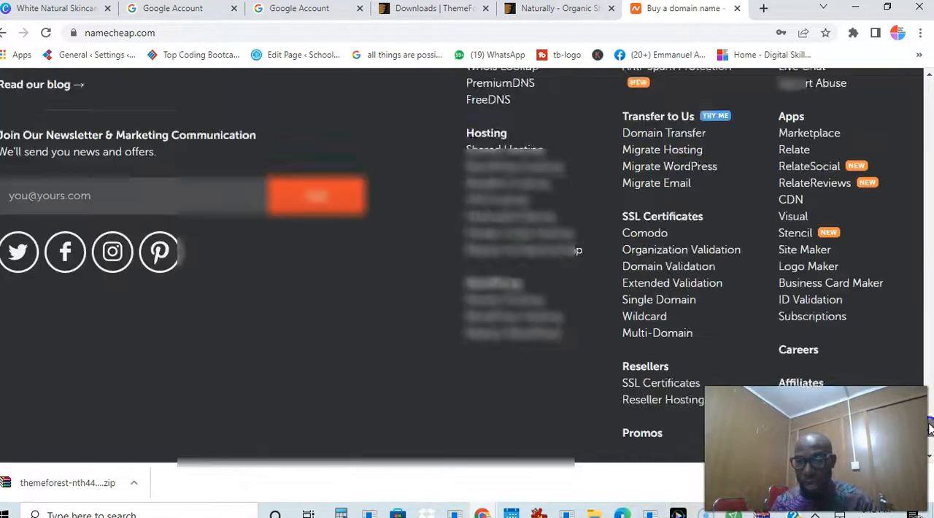
Open Namecheap's live chat page from the home page footer and bring up the chat window
{"action": "left_click_drag", "start_coordinate": [929, 438], "coordinate": [929, 407]}
{"action": "left_click", "coordinate": [547, 271]}
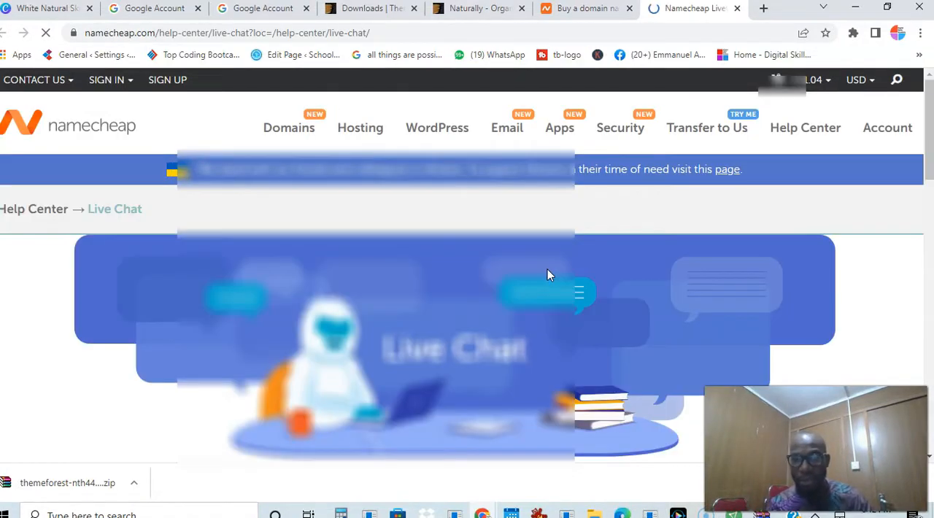
{"action": "left_click_drag", "start_coordinate": [927, 167], "coordinate": [919, 255]}
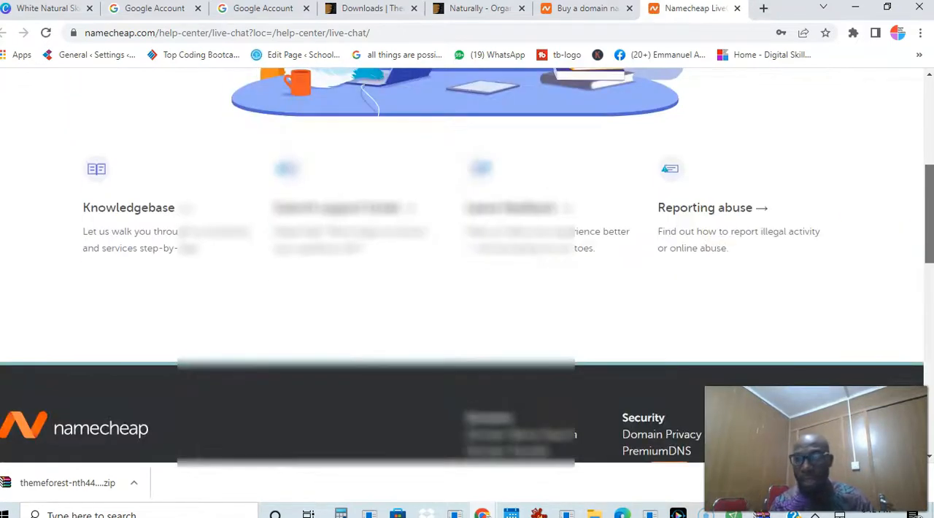
{"action": "left_click_drag", "start_coordinate": [816, 448], "coordinate": [621, 430]}
{"action": "left_click", "coordinate": [877, 428]}
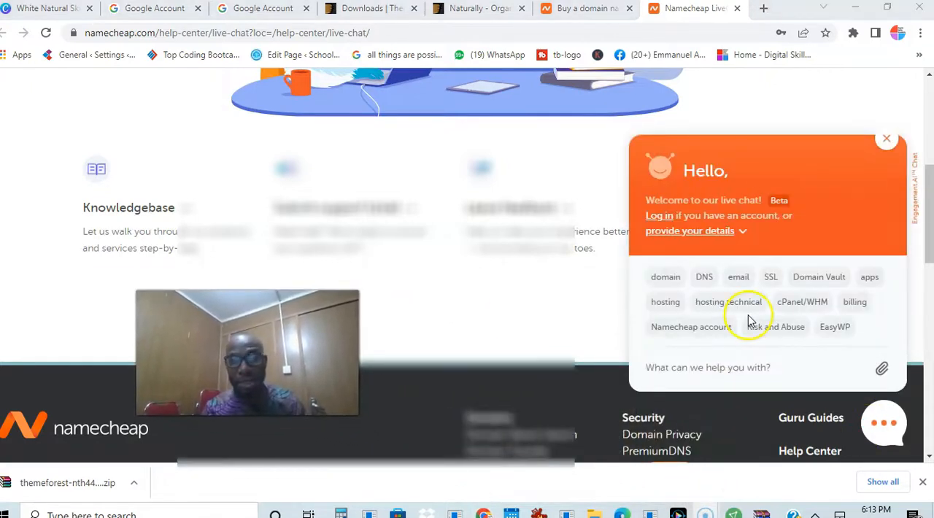
Choose hosting as the chat topic and enter "dynamic" in the support message
{"action": "left_click", "coordinate": [664, 304]}
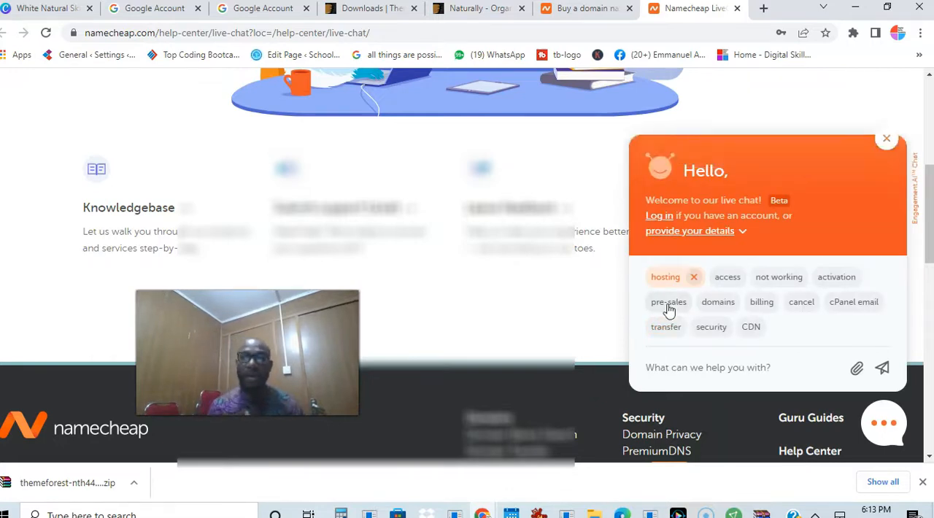
{"action": "left_click", "coordinate": [681, 367]}
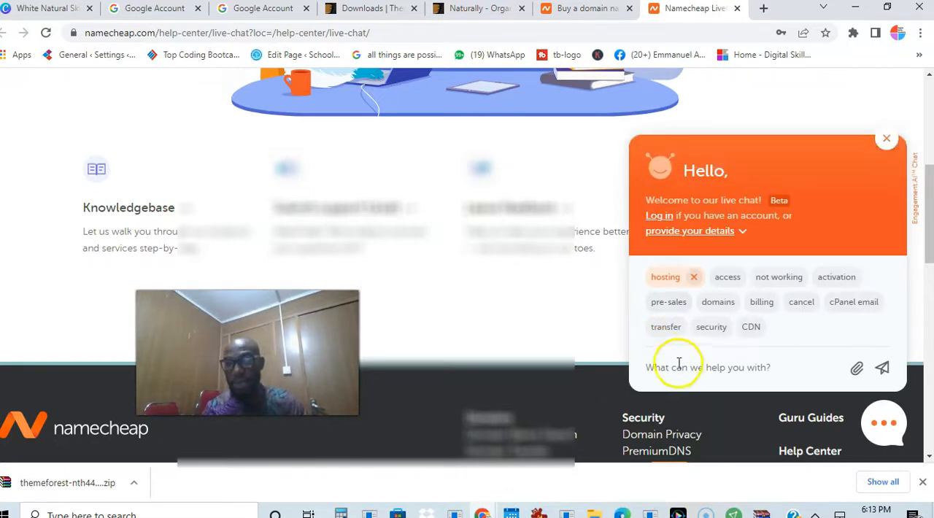
{"action": "type", "text": "dynamic"}
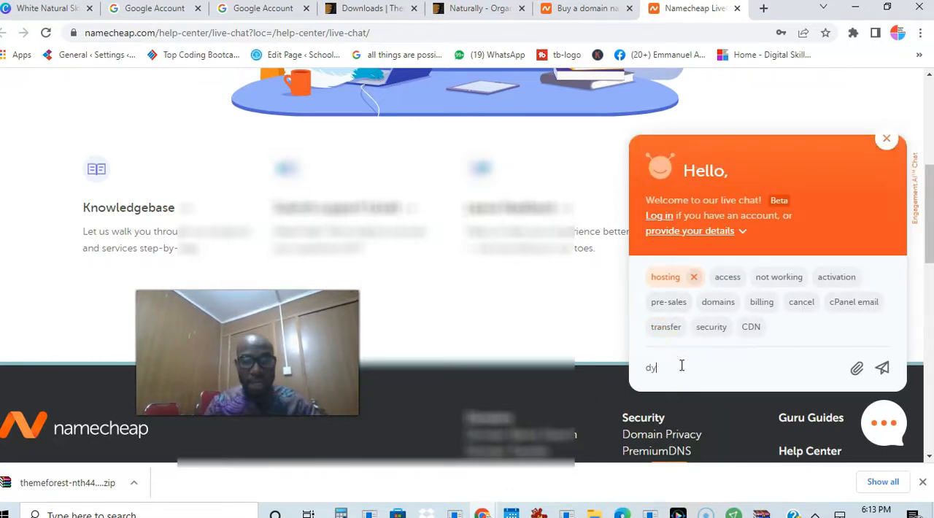
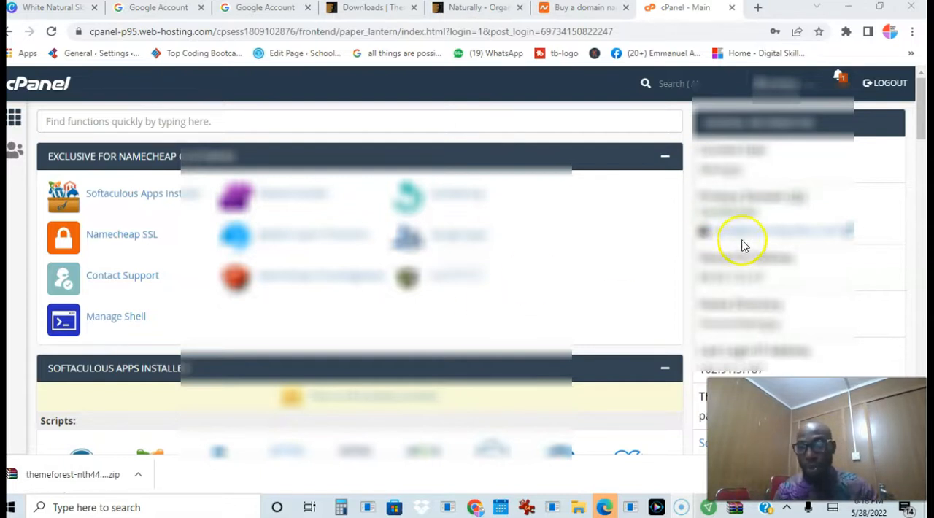
Look through the cPanel tools, open WordPress Manager by Softaculous and start a new WordPress installation
{"action": "left_click_drag", "start_coordinate": [919, 130], "coordinate": [905, 377]}
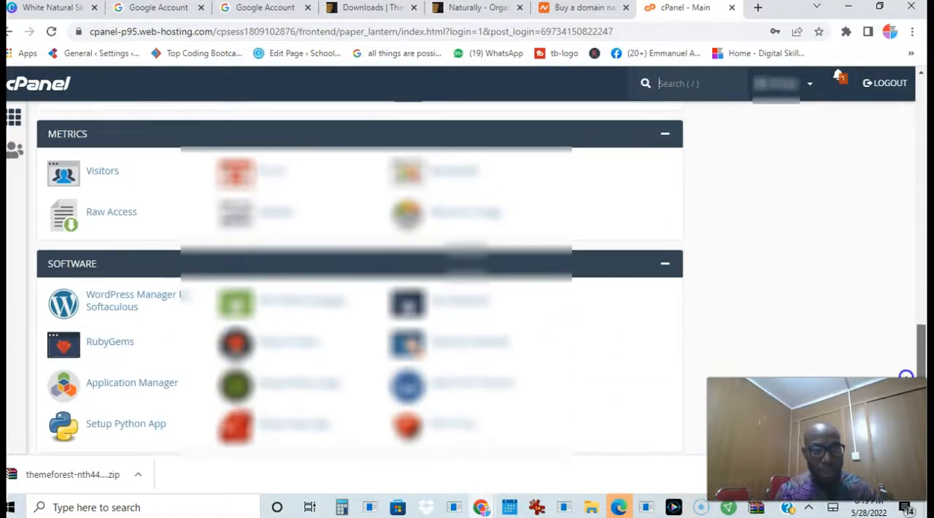
{"action": "scroll", "coordinate": [905, 377], "scroll_direction": "down", "scroll_amount": 5}
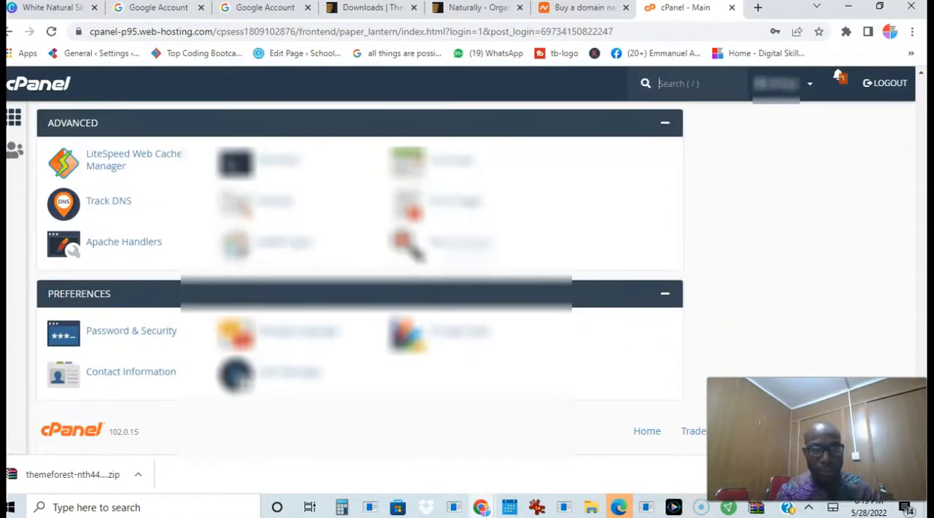
{"action": "scroll", "coordinate": [911, 359], "scroll_direction": "up", "scroll_amount": 10}
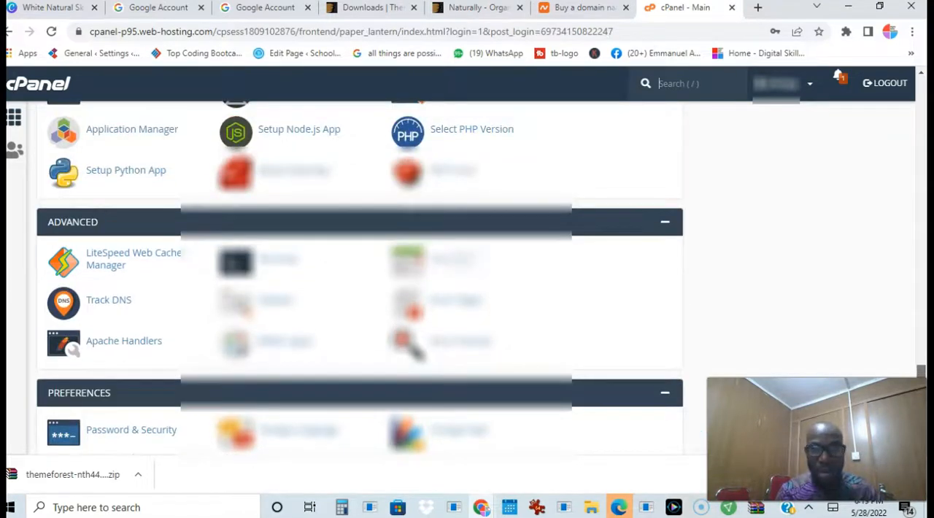
{"action": "scroll", "coordinate": [910, 359], "scroll_direction": "up", "scroll_amount": 10}
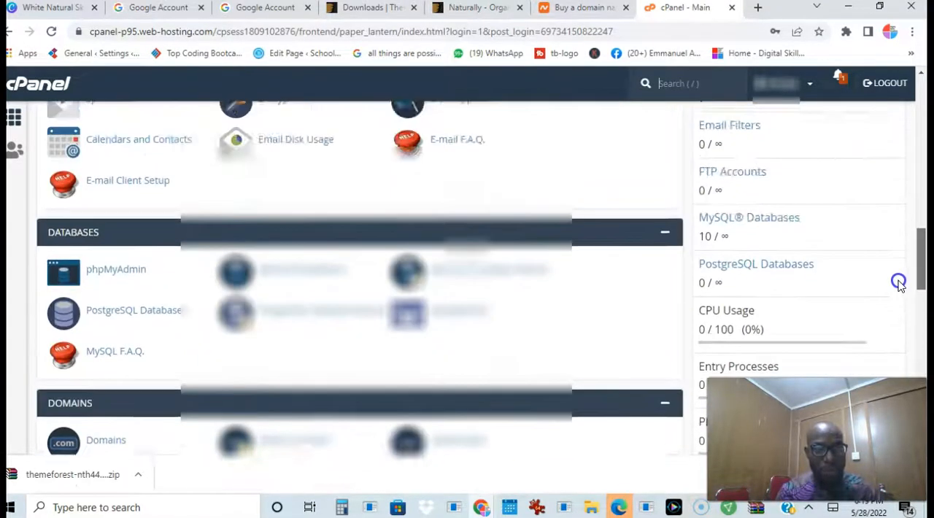
{"action": "scroll", "coordinate": [894, 246], "scroll_direction": "down", "scroll_amount": 10}
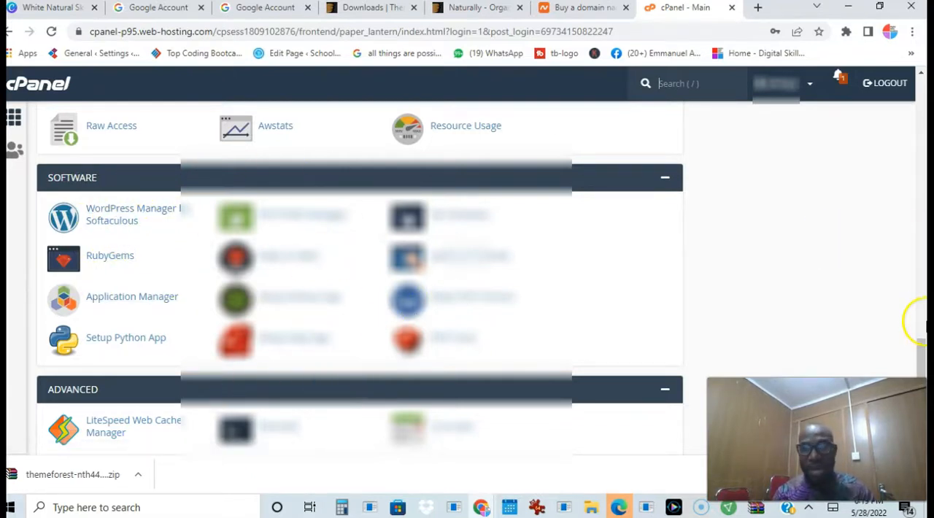
{"action": "left_click_drag", "start_coordinate": [920, 341], "coordinate": [896, 349]}
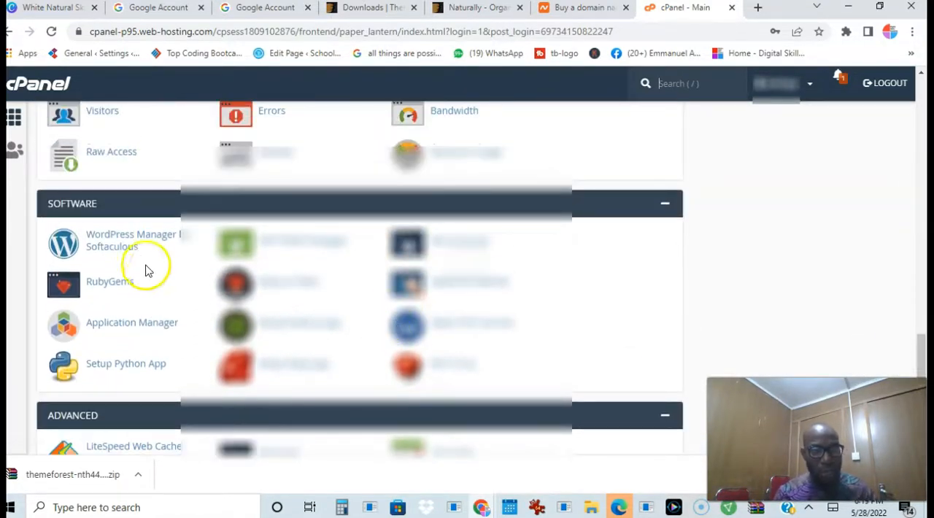
{"action": "left_click", "coordinate": [125, 247]}
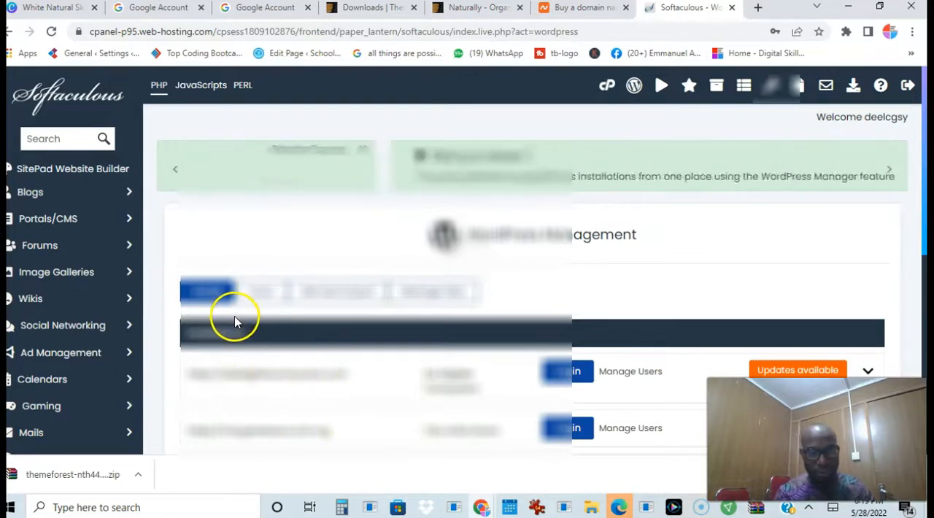
{"action": "left_click", "coordinate": [221, 295]}
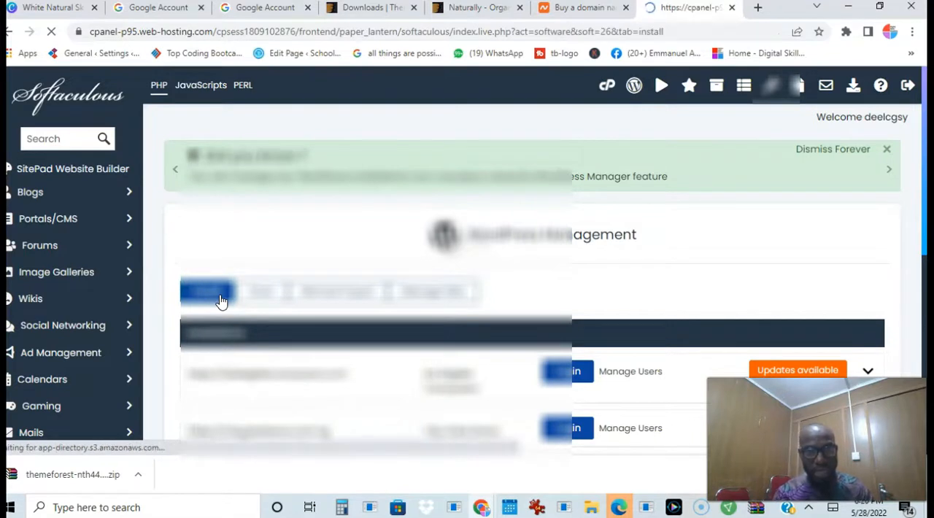
Choose the domain for the installation URL in the WordPress software setup
{"action": "left_click", "coordinate": [419, 378]}
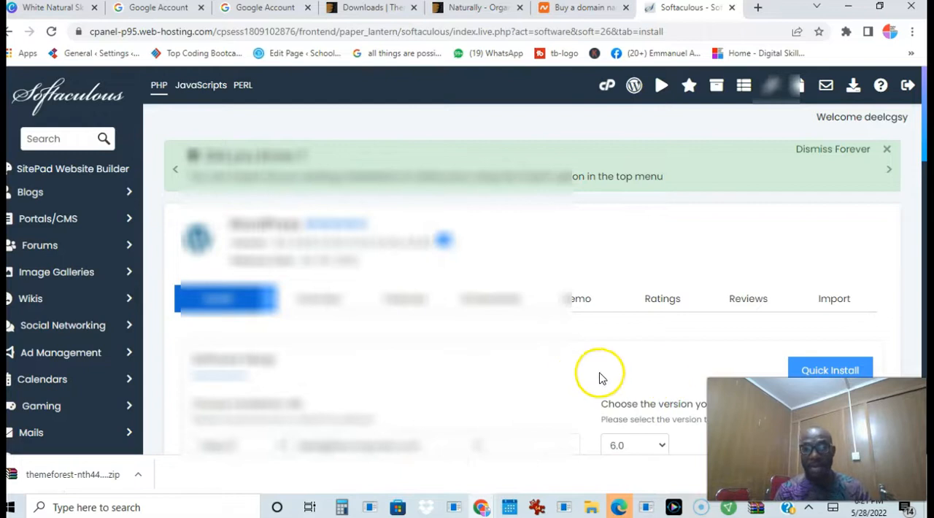
{"action": "left_click", "coordinate": [471, 445]}
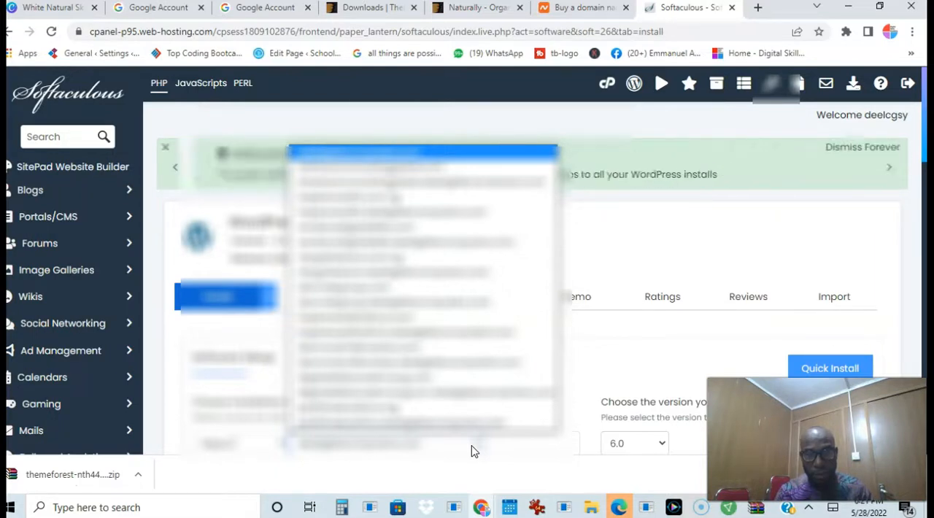
{"action": "left_click", "coordinate": [469, 426]}
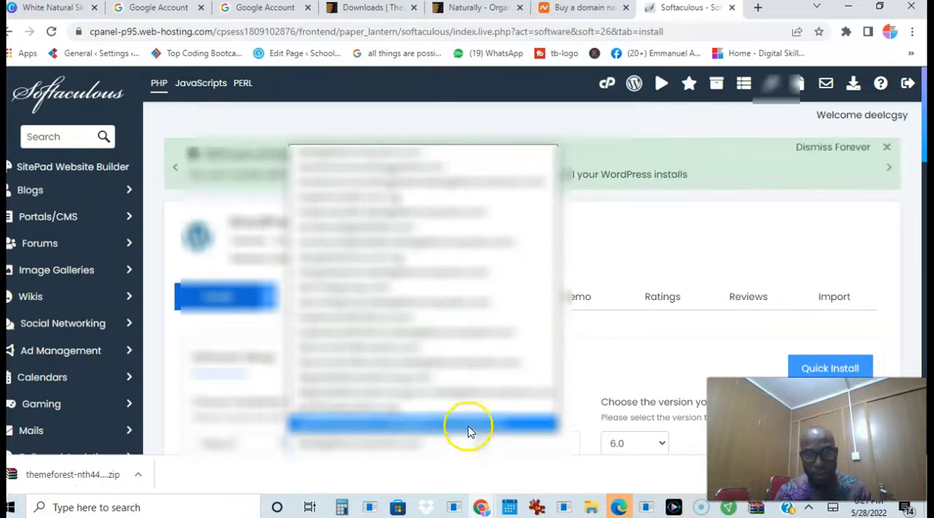
{"action": "left_click", "coordinate": [436, 354]}
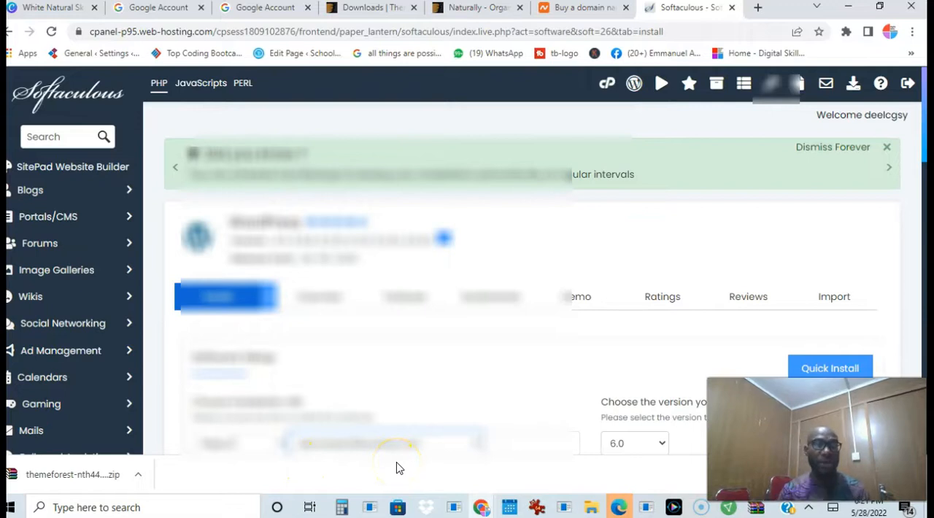
{"action": "left_click", "coordinate": [275, 444]}
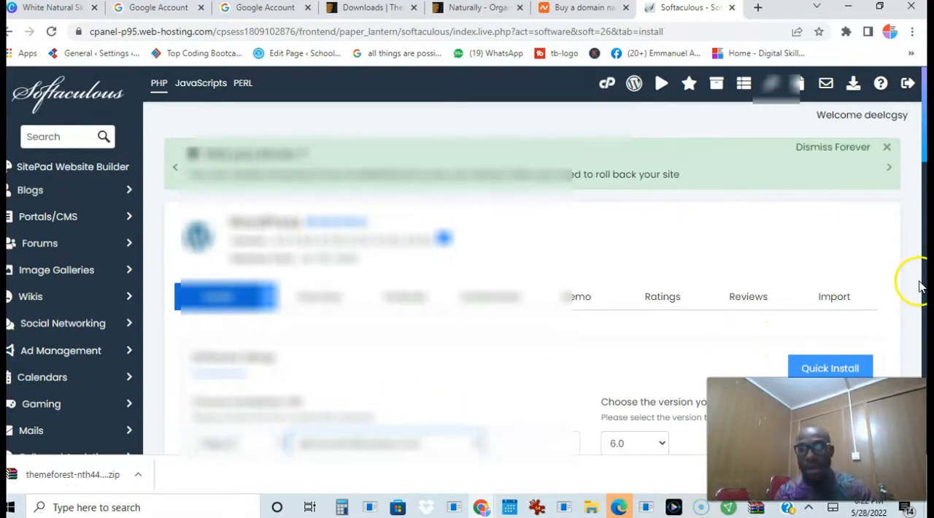
Set the site name to "Organic Food" in the site settings
{"action": "left_click_drag", "start_coordinate": [921, 162], "coordinate": [923, 247]}
{"action": "mouse_move", "coordinate": [925, 246]}
{"action": "left_mouse_down"}
{"action": "mouse_move", "coordinate": [925, 225]}
{"action": "mouse_move", "coordinate": [924, 245]}
{"action": "left_mouse_up"}
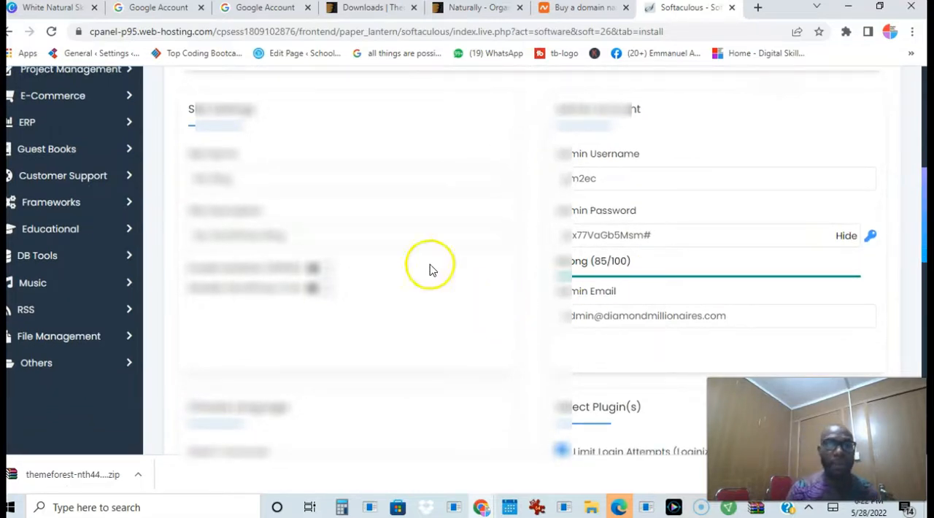
{"action": "left_click", "coordinate": [250, 182]}
{"action": "key", "text": "BackSpace"}
{"action": "key", "text": "BackSpace"}
{"action": "key", "text": "BackSpace"}
{"action": "key", "text": "BackSpace"}
{"action": "key", "text": "BackSpace"}
{"action": "key", "text": "BackSpace"}
{"action": "key", "text": "BackSpace"}
{"action": "key", "text": "BackSpace"}
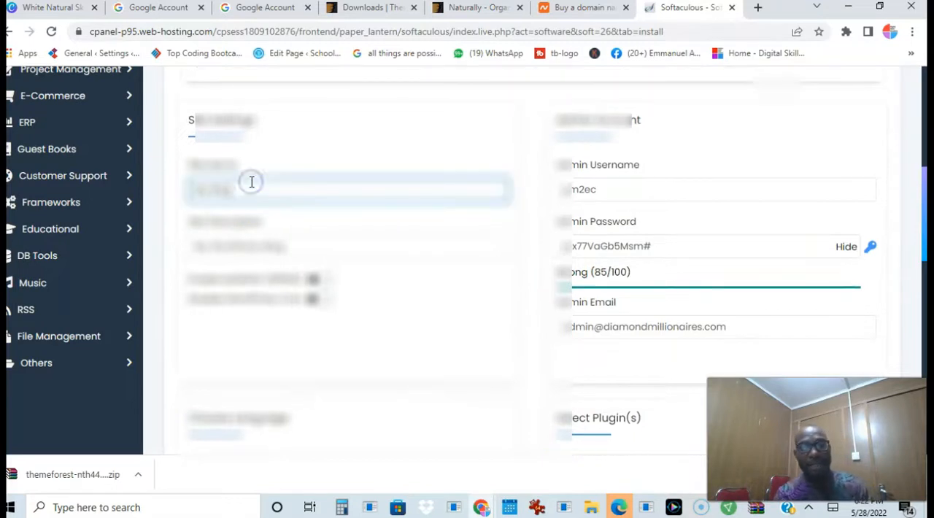
{"action": "type", "text": "Organic"}
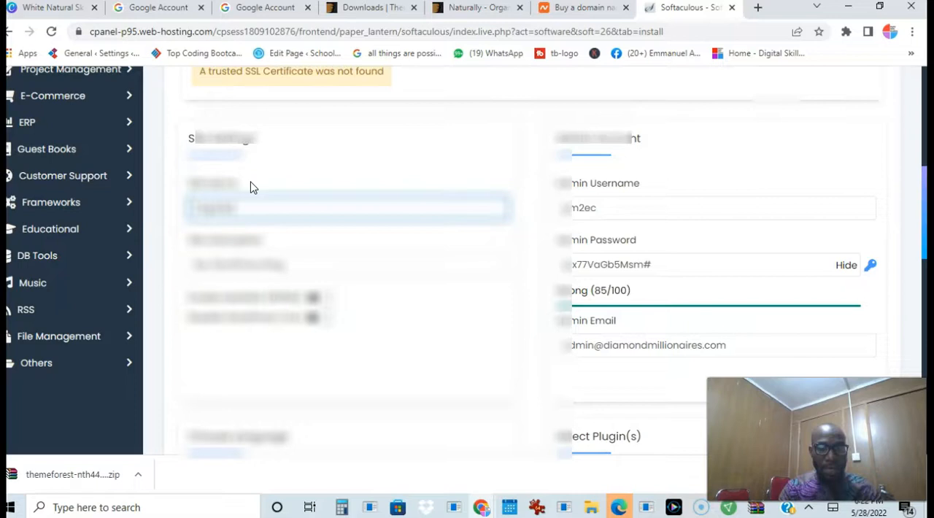
{"action": "type", "text": " Food"}
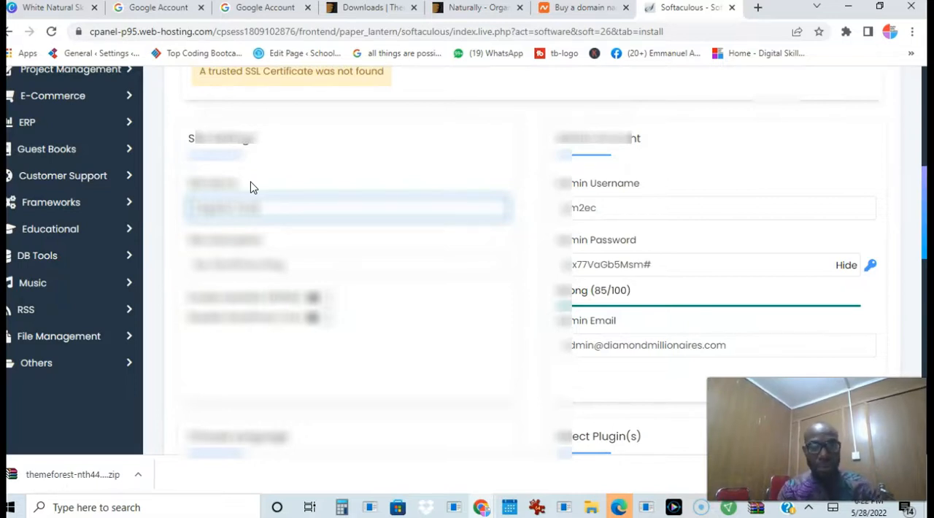
Replace the default site description with "Your home of fresh organic food"
{"action": "left_click_drag", "start_coordinate": [285, 267], "coordinate": [199, 269]}
{"action": "type", "text": "Buy"}
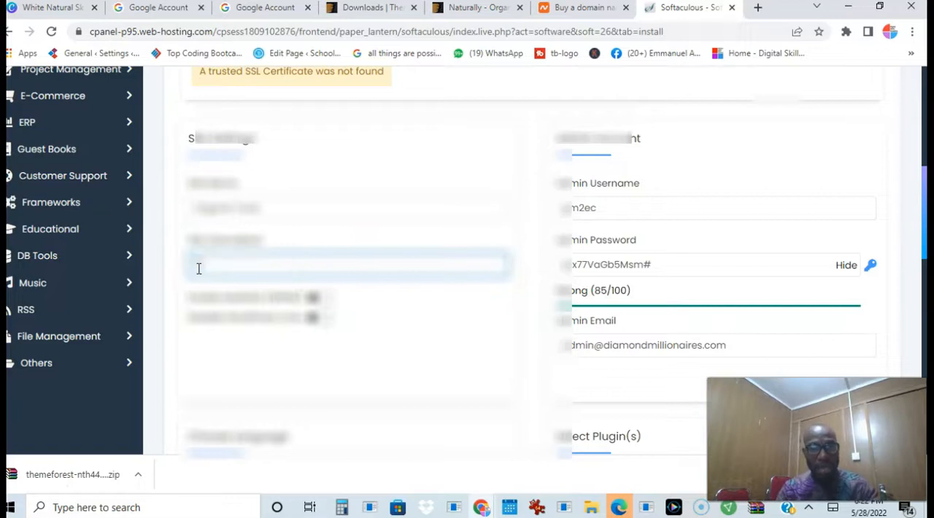
{"action": "type", "text": " Organic f"}
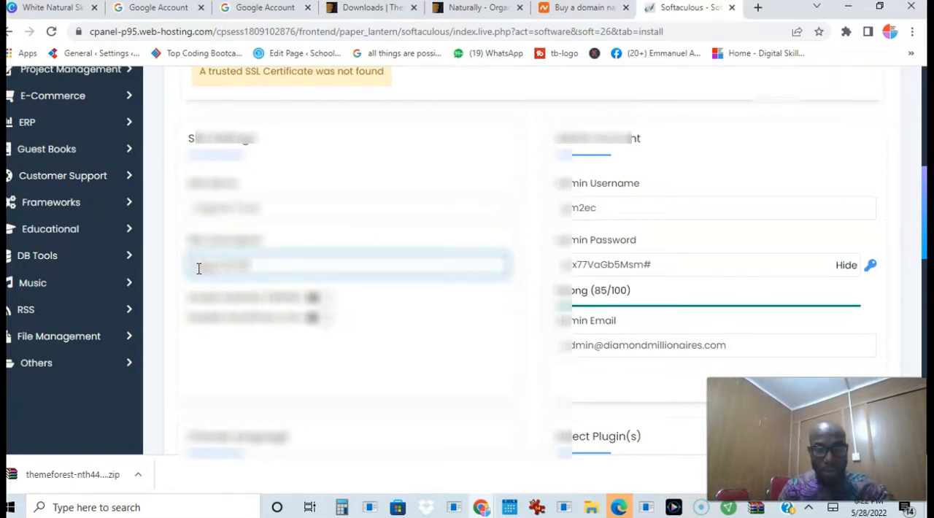
{"action": "type", "text": "oods"}
{"action": "key", "text": "BackSpace"}
{"action": "key", "text": "BackSpace"}
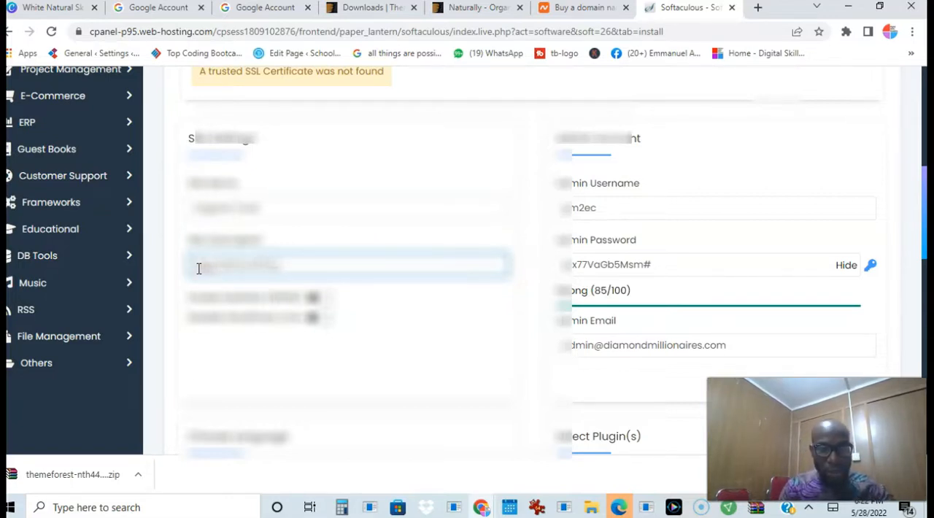
{"action": "key", "text": "BackSpace"}
{"action": "type", "text": "oods"}
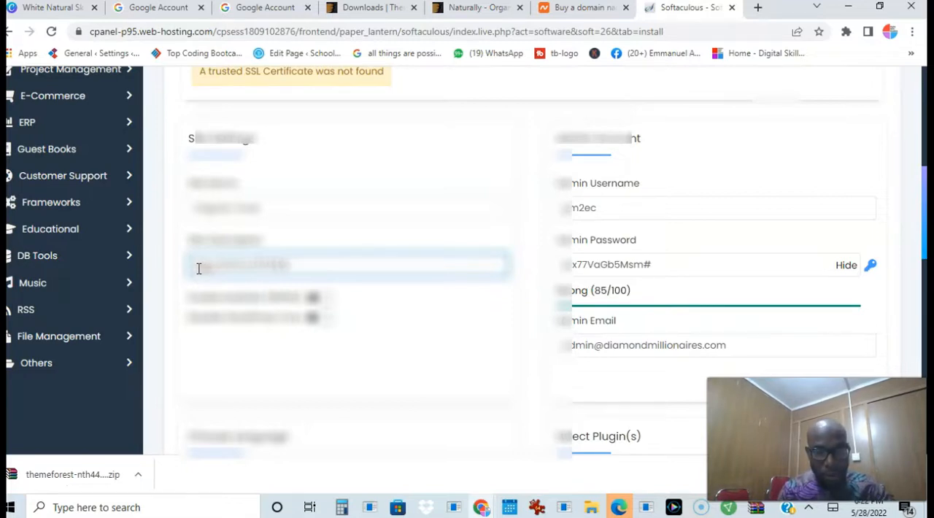
{"action": "type", "text": " products"}
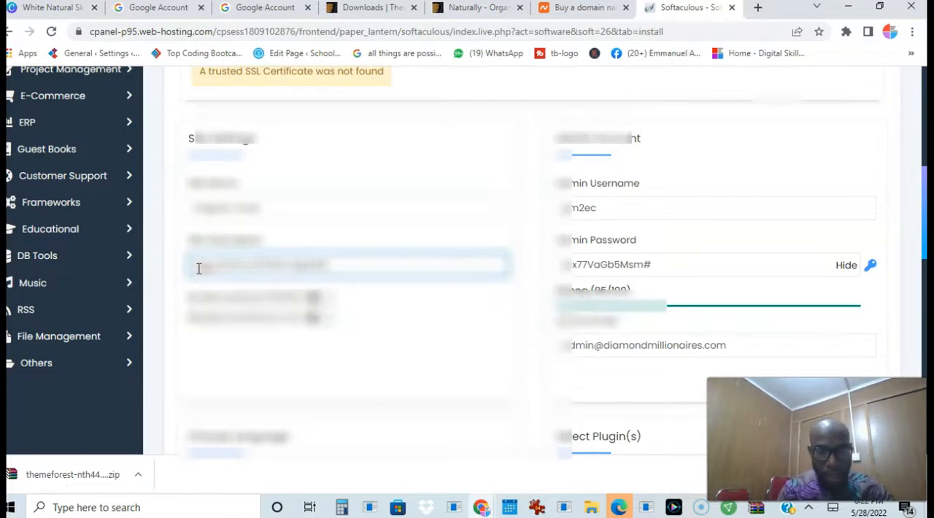
{"action": "type", "text": "s"}
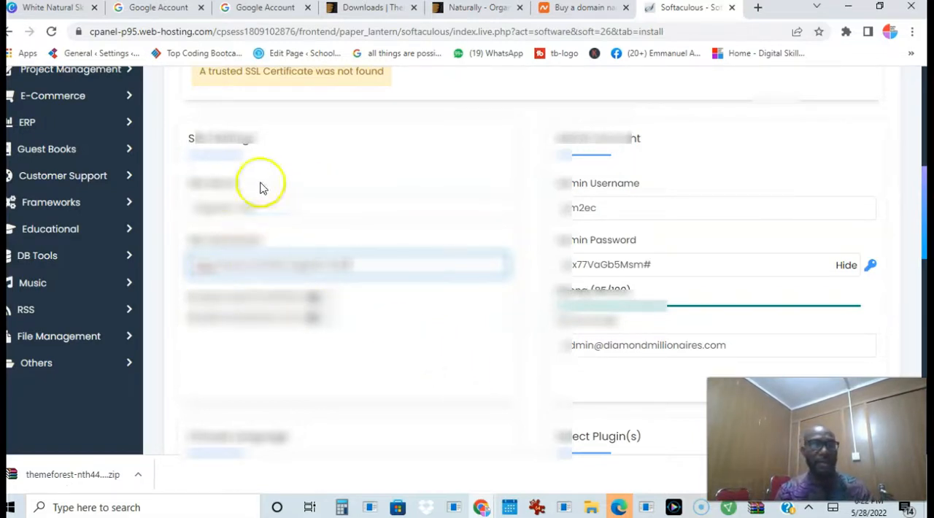
{"action": "left_click", "coordinate": [216, 266]}
{"action": "key", "text": "BackSpace"}
{"action": "key", "text": "BackSpace"}
{"action": "key", "text": "BackSpace"}
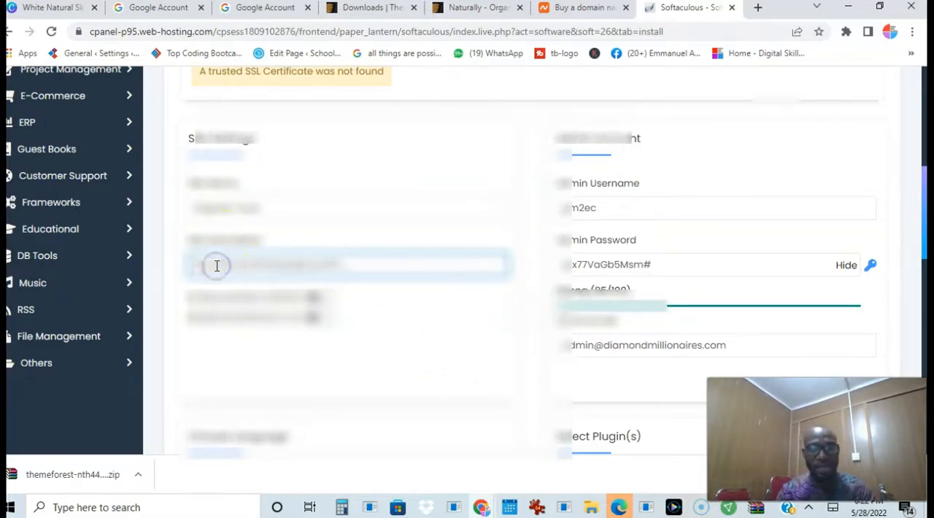
{"action": "type", "text": "The"}
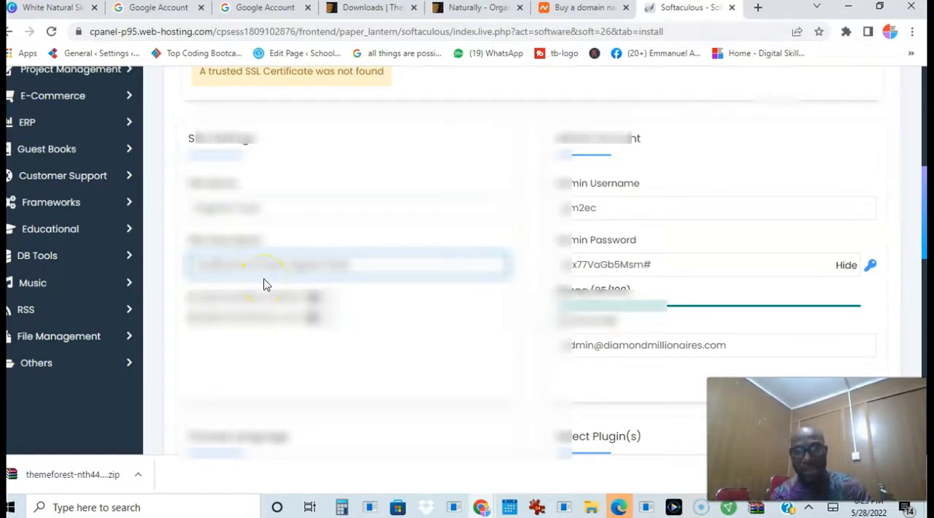
Clear the generated admin username and activate the admin email field for editing
{"action": "left_click", "coordinate": [589, 209]}
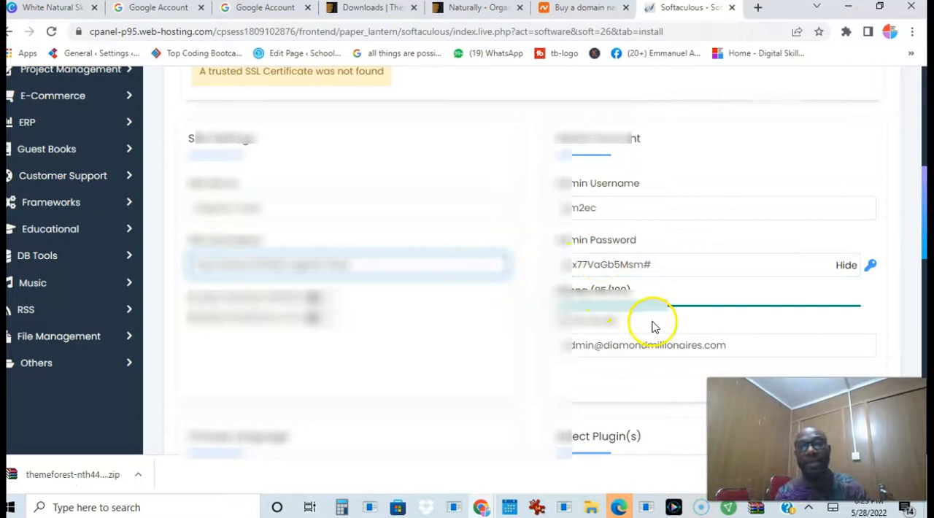
{"action": "left_click", "coordinate": [606, 208]}
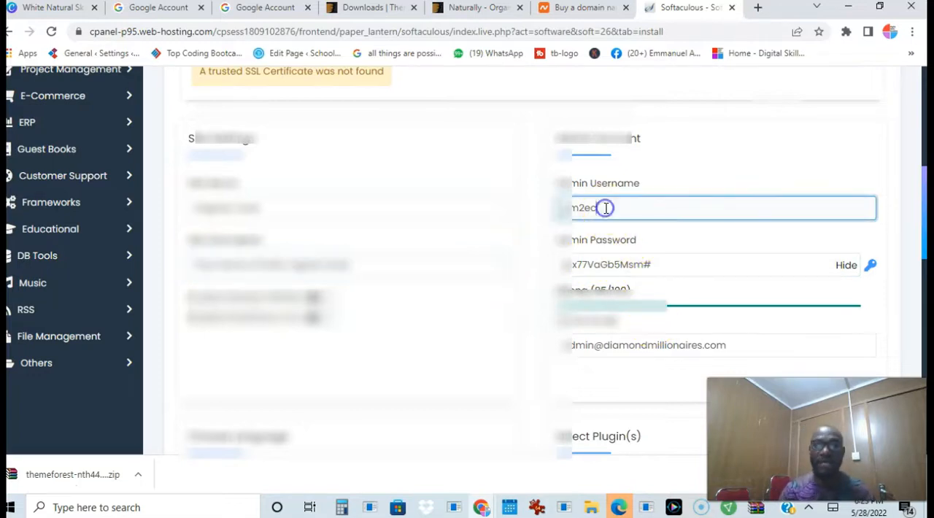
{"action": "key", "text": "BackSpace"}
{"action": "key", "text": "BackSpace"}
{"action": "key", "text": "BackSpace"}
{"action": "key", "text": "BackSpace"}
{"action": "key", "text": "BackSpace"}
{"action": "key", "text": "BackSpace"}
{"action": "key", "text": "BackSpace"}
{"action": "key", "text": "BackSpace"}
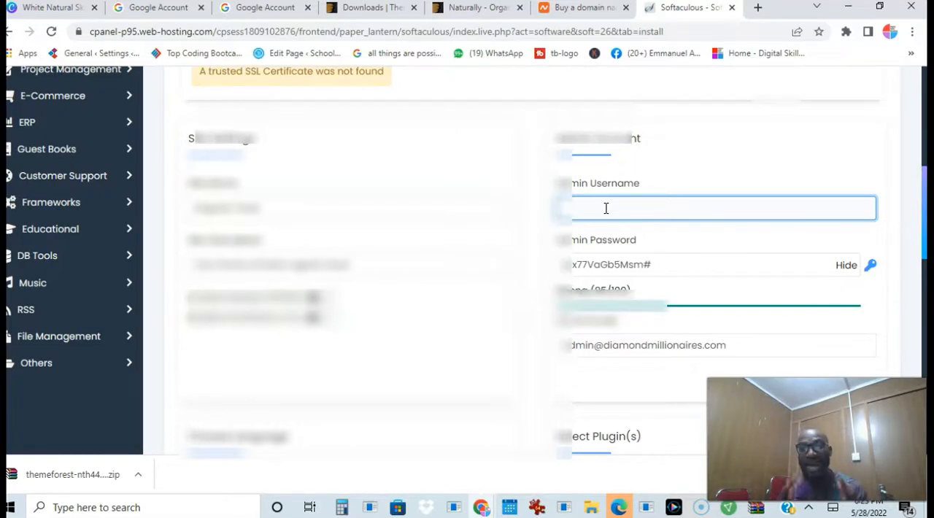
{"action": "left_click", "coordinate": [734, 346]}
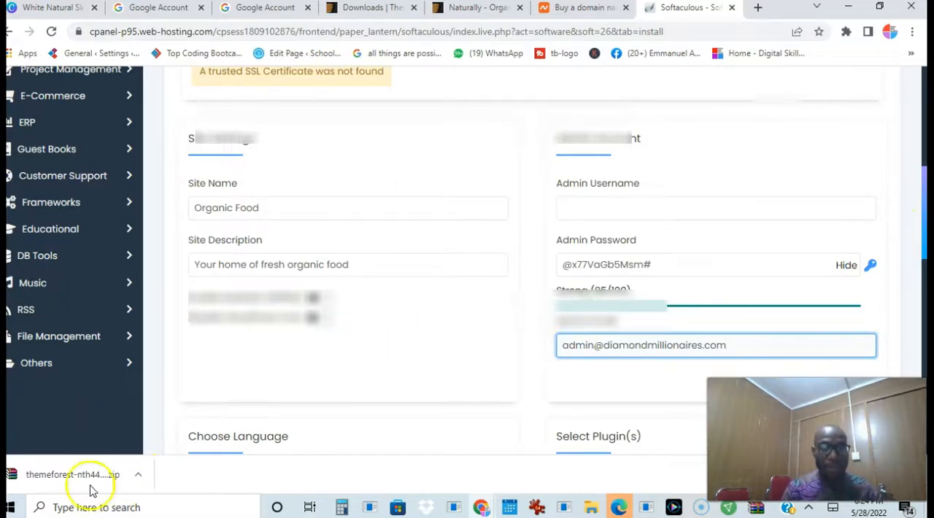
Keep English as the site language and include the Classic Editor plugin in the installation
{"action": "scroll", "coordinate": [420, 360], "scroll_direction": "down", "scroll_amount": 5}
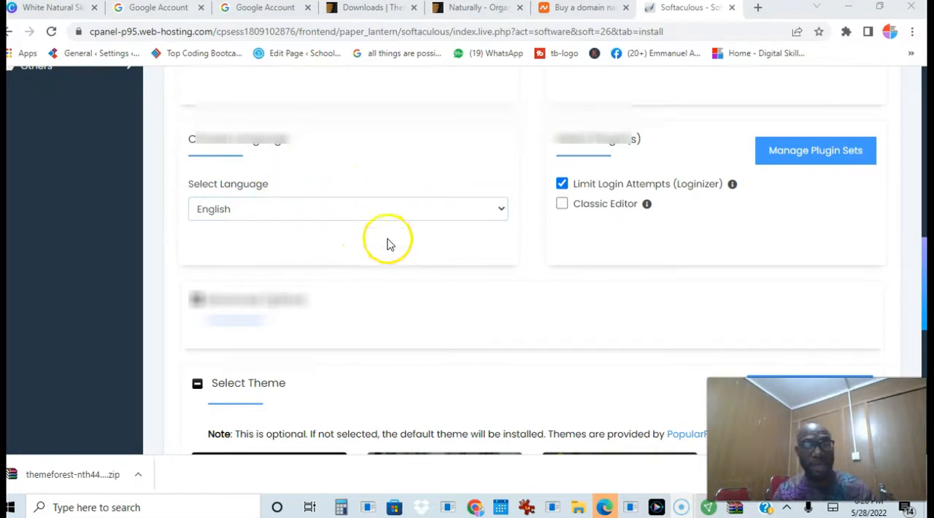
{"action": "left_click", "coordinate": [423, 213]}
{"action": "left_click", "coordinate": [422, 226]}
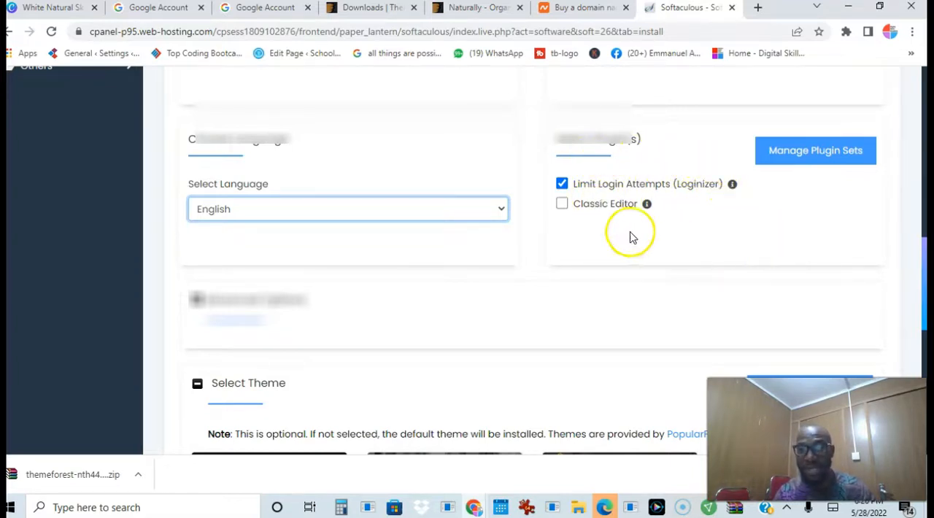
{"action": "left_click", "coordinate": [562, 204]}
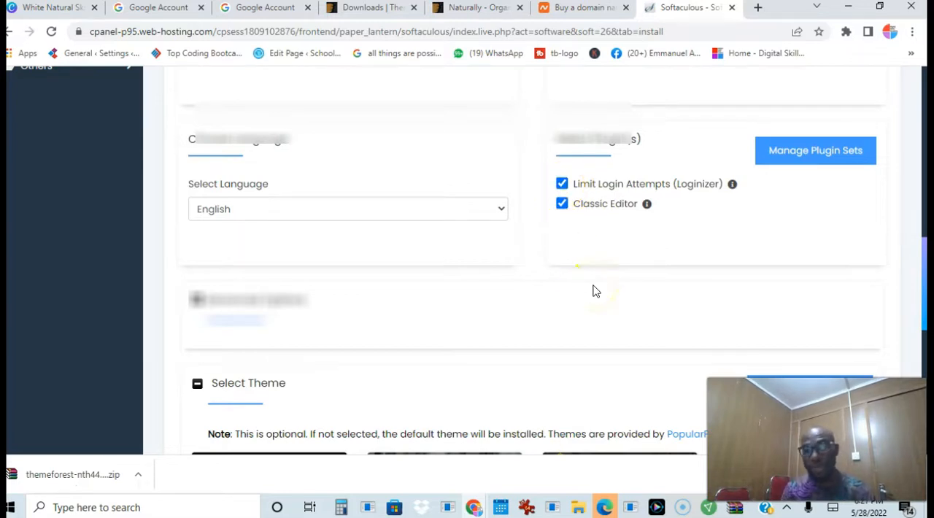
Check the Classic Editor plugin's information note and expand the advanced installation options
{"action": "mouse_move", "coordinate": [646, 204]}
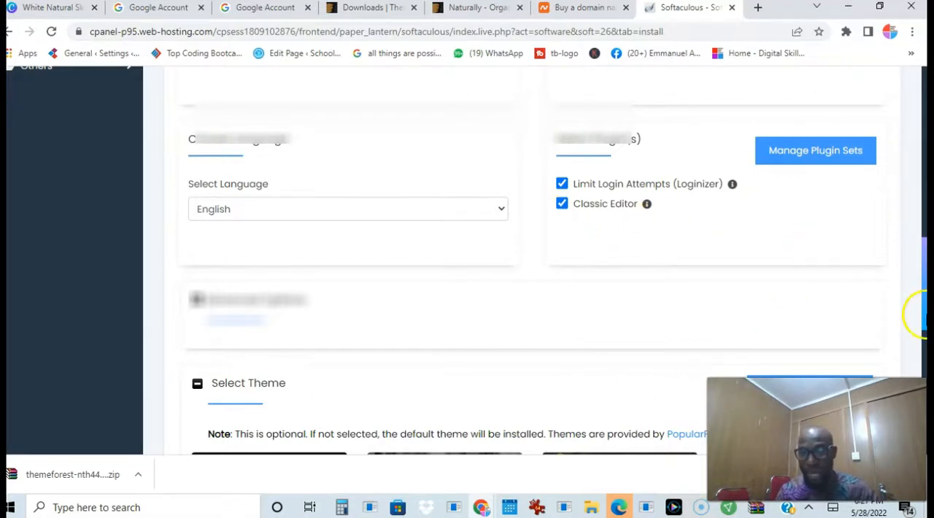
{"action": "scroll", "coordinate": [924, 310], "scroll_direction": "down", "scroll_amount": 1}
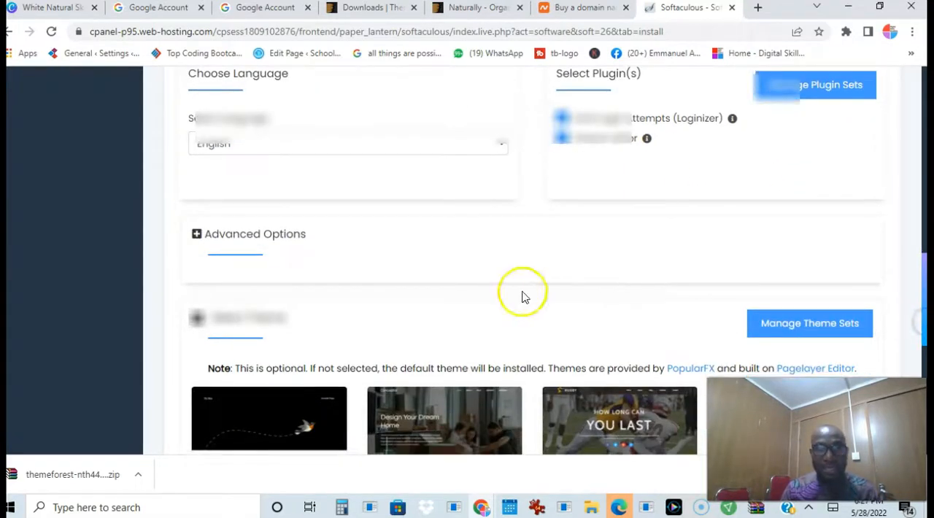
{"action": "left_click", "coordinate": [197, 236]}
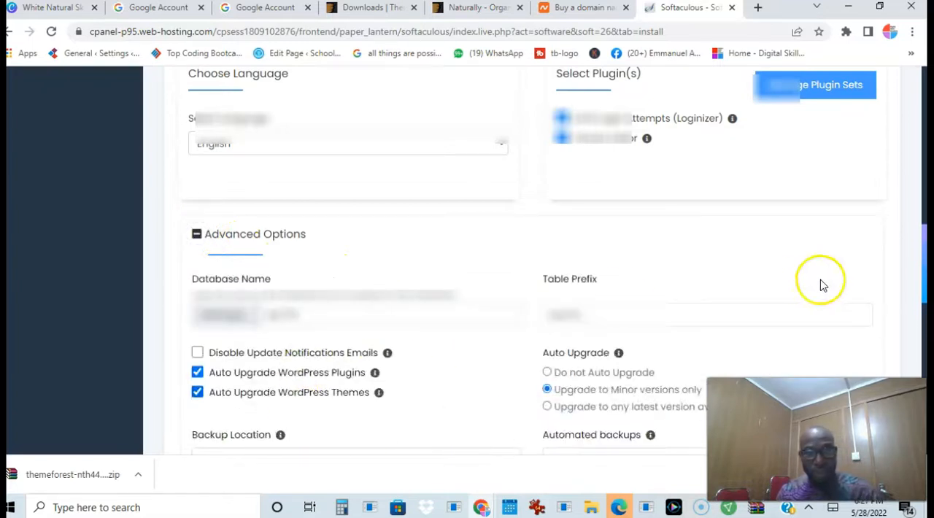
Turn off automatic upgrades for WordPress themes in the advanced options and turn them back on
{"action": "scroll", "coordinate": [821, 285], "scroll_direction": "down", "scroll_amount": 2}
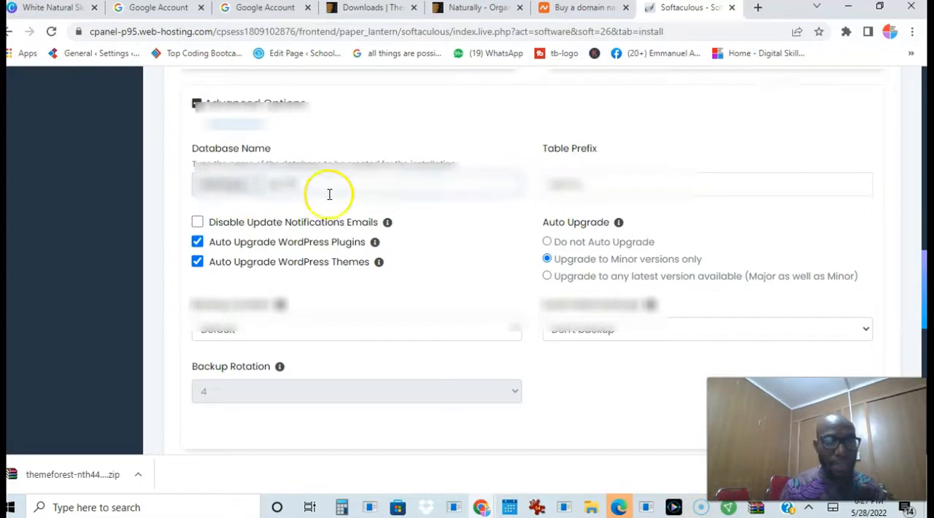
{"action": "left_click", "coordinate": [557, 184]}
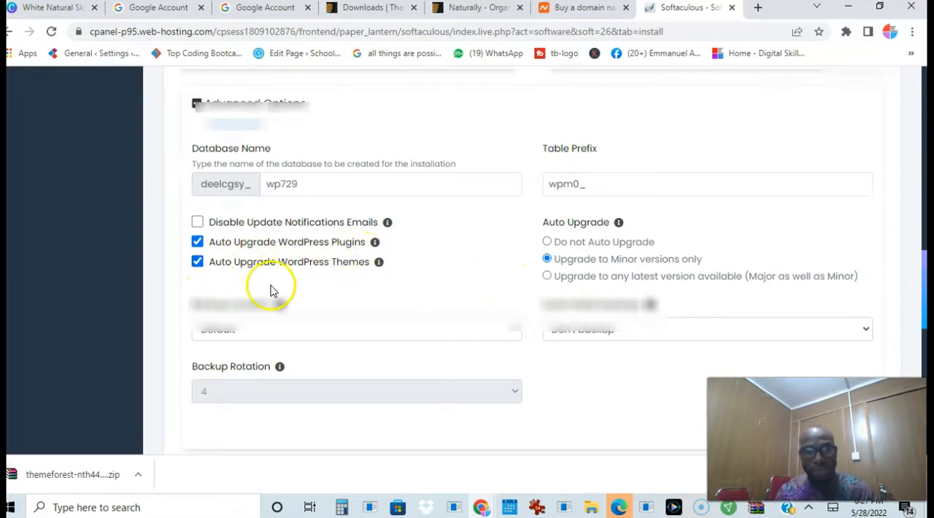
{"action": "mouse_move", "coordinate": [377, 273]}
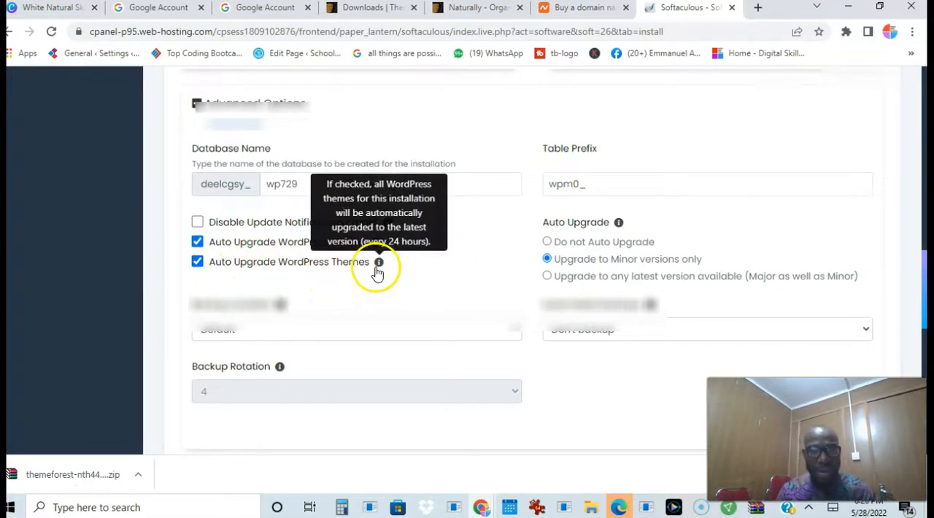
{"action": "left_click", "coordinate": [198, 262]}
{"action": "mouse_move", "coordinate": [381, 265]}
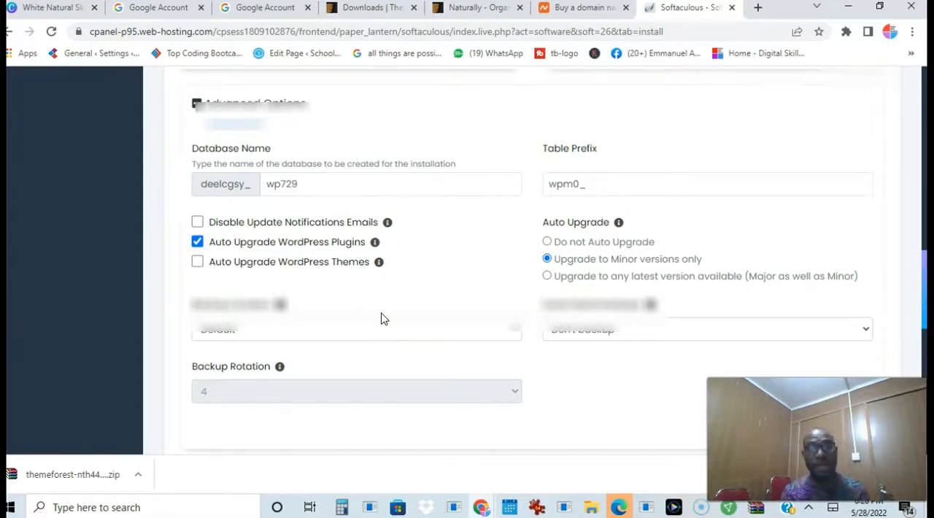
{"action": "left_click", "coordinate": [197, 263]}
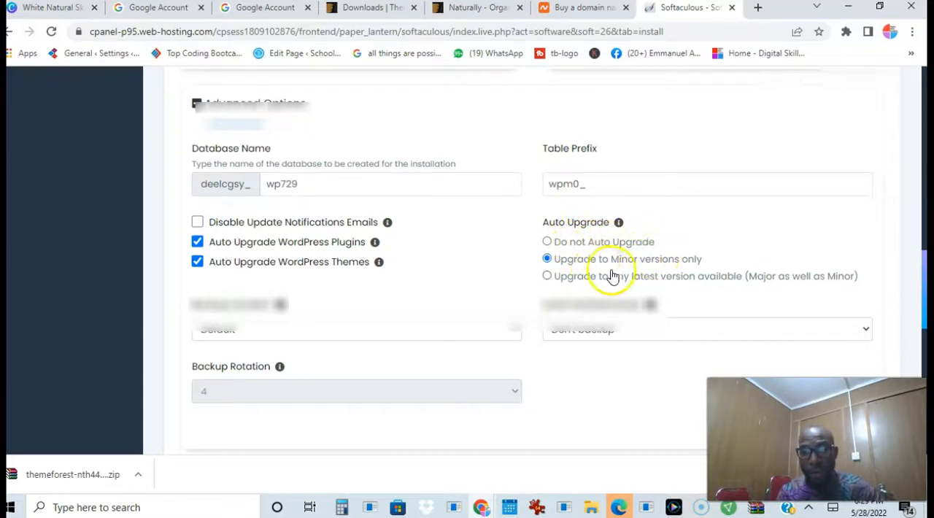
Allow automatic upgrades to any latest WordPress version, major as well as minor, and schedule automated backups once a month
{"action": "left_click", "coordinate": [548, 278]}
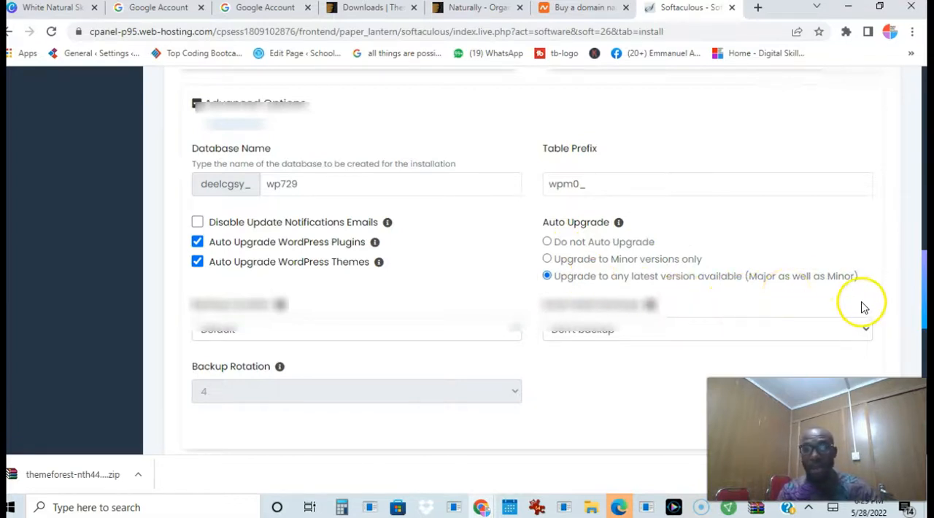
{"action": "scroll", "coordinate": [923, 308], "scroll_direction": "down", "scroll_amount": 1}
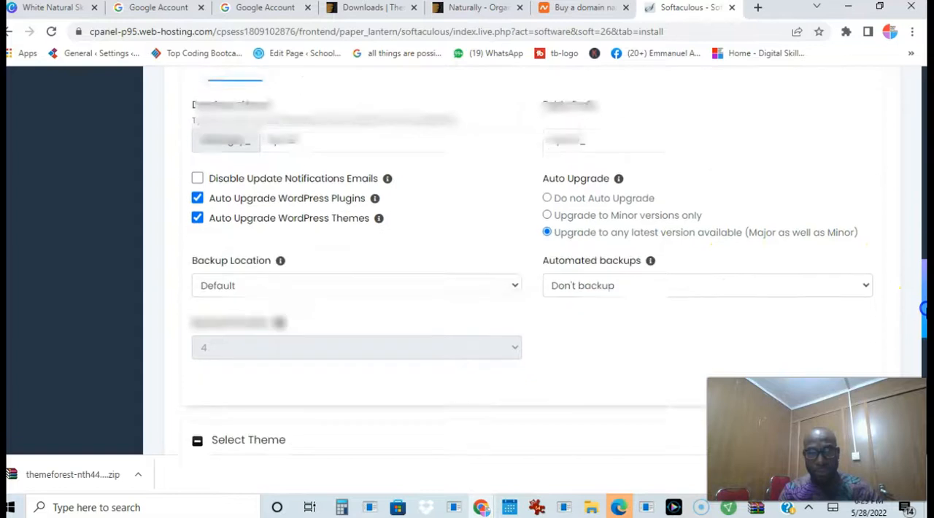
{"action": "left_click_drag", "start_coordinate": [924, 309], "coordinate": [924, 314]}
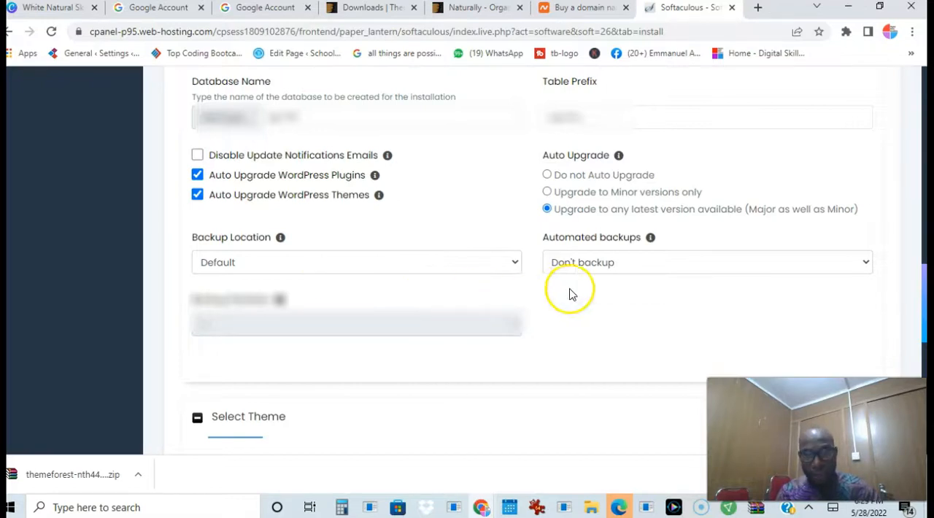
{"action": "left_click", "coordinate": [684, 264]}
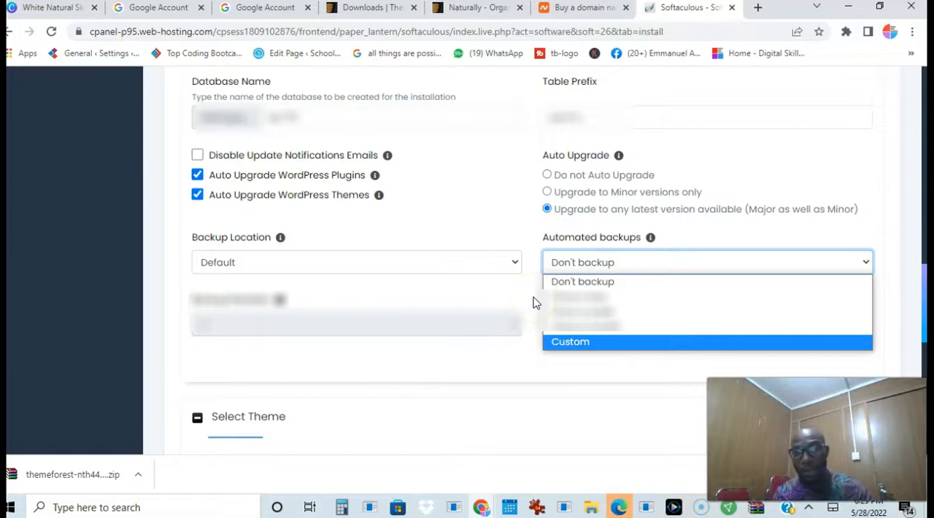
{"action": "mouse_move", "coordinate": [652, 241]}
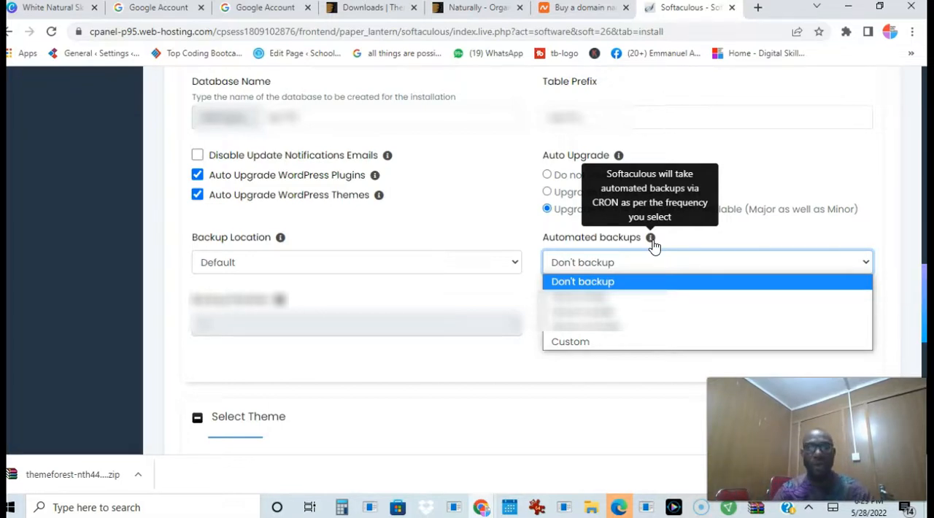
{"action": "left_click", "coordinate": [617, 328]}
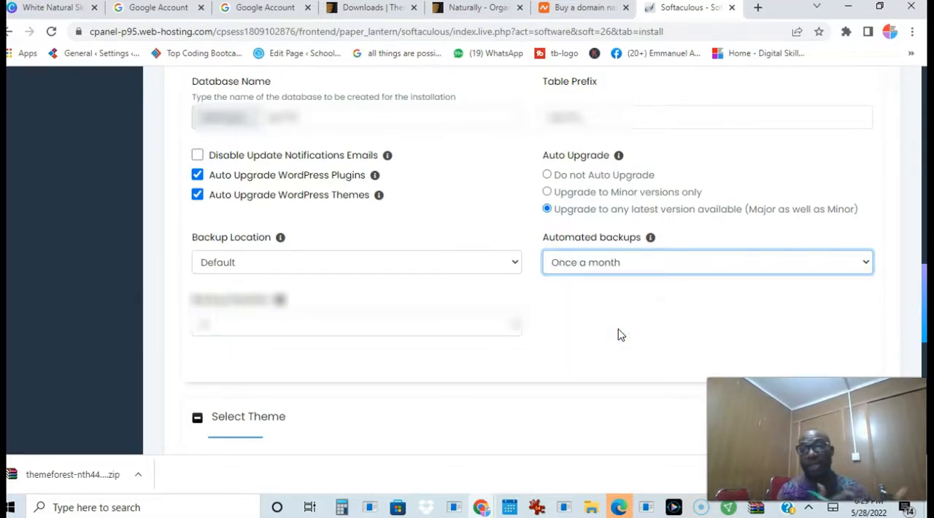
Choose the backup rotation for the automated backups
{"action": "left_click", "coordinate": [489, 330]}
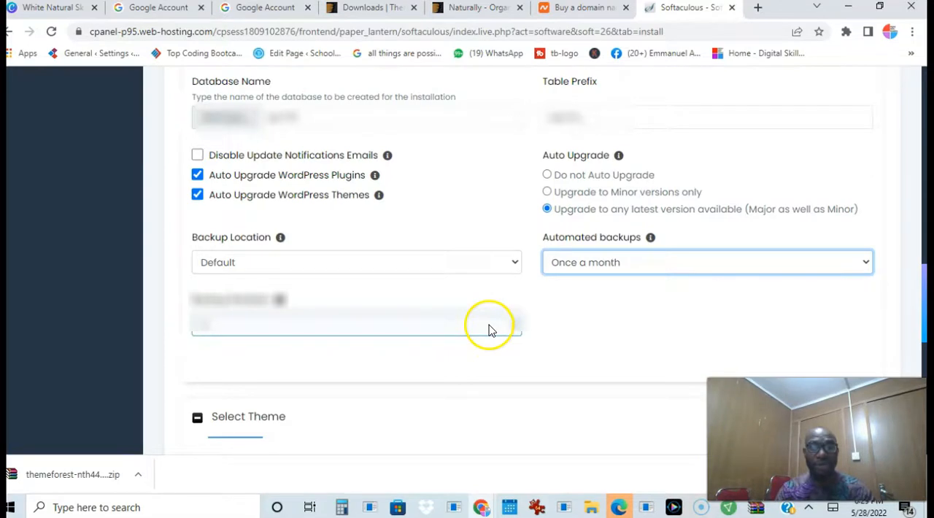
{"action": "left_click", "coordinate": [489, 330]}
{"action": "left_click", "coordinate": [390, 383]}
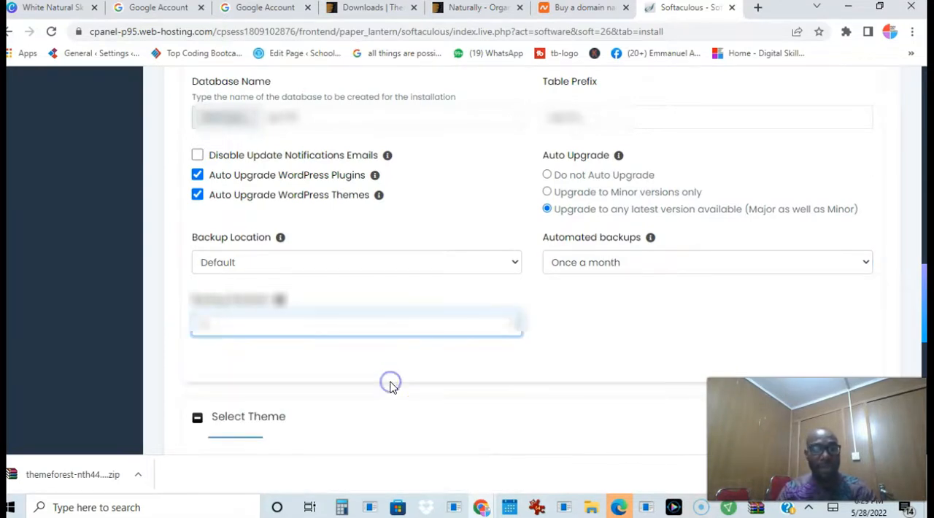
Install WordPress without selecting an optional theme or entering an address for the installation details
{"action": "left_click_drag", "start_coordinate": [923, 276], "coordinate": [925, 334]}
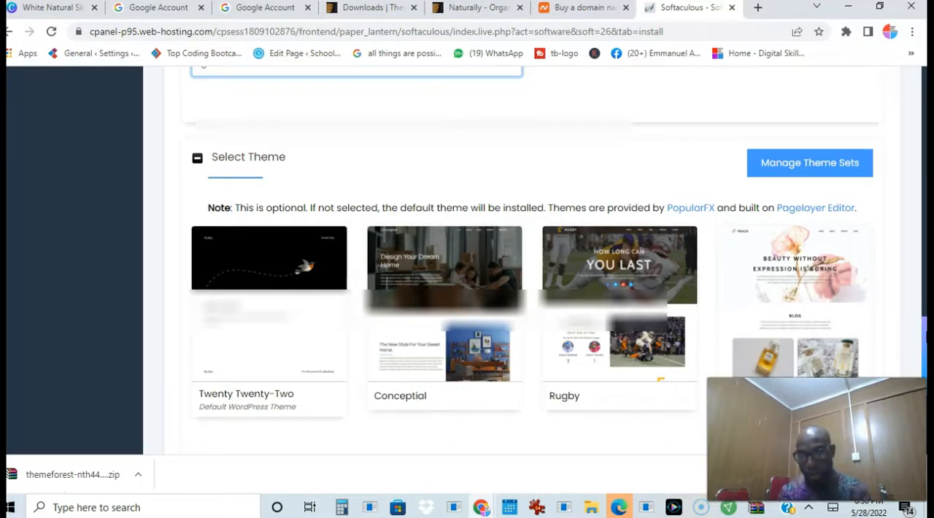
{"action": "scroll", "coordinate": [924, 329], "scroll_direction": "down", "scroll_amount": 3}
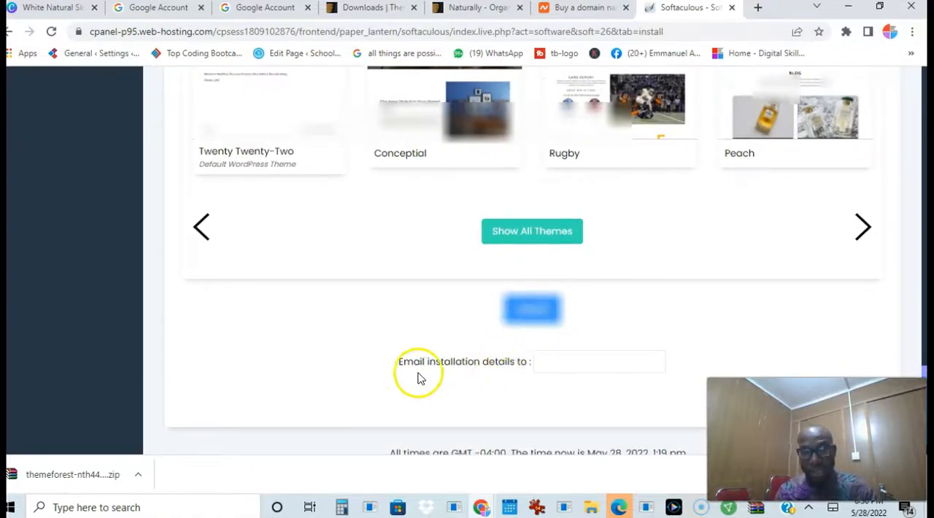
{"action": "left_click", "coordinate": [549, 368]}
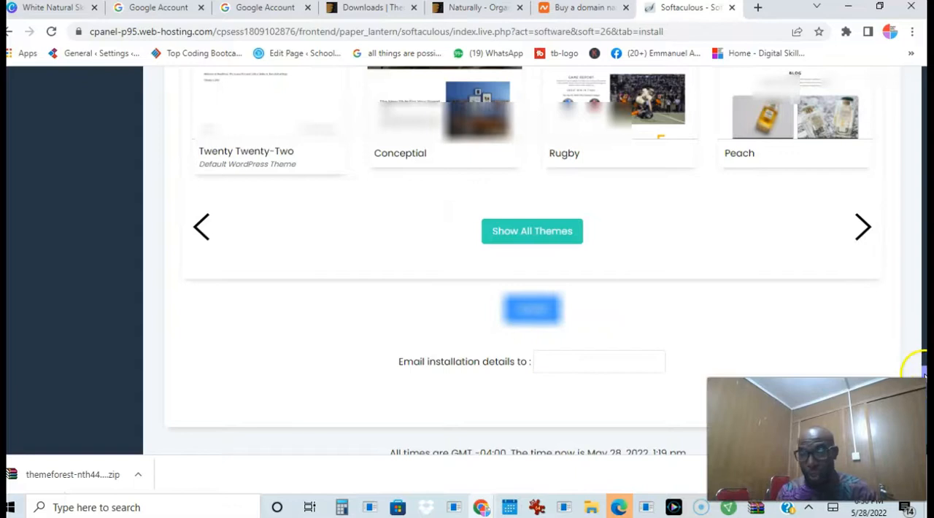
{"action": "scroll", "coordinate": [913, 344], "scroll_direction": "down", "scroll_amount": 1}
{"action": "left_click", "coordinate": [538, 267]}
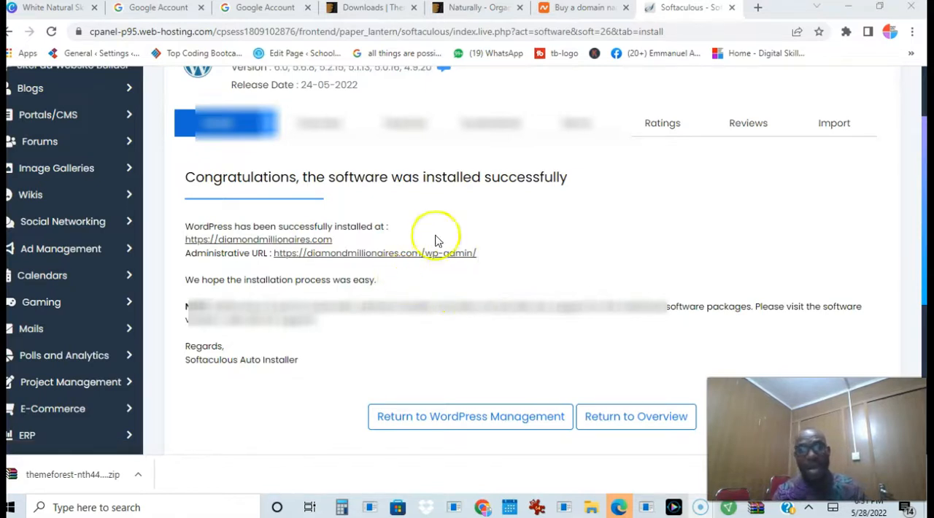
Open the new site's administrative URL and proceed past the browser's privacy warning to diamondmillionaires.com
{"action": "left_click", "coordinate": [386, 253]}
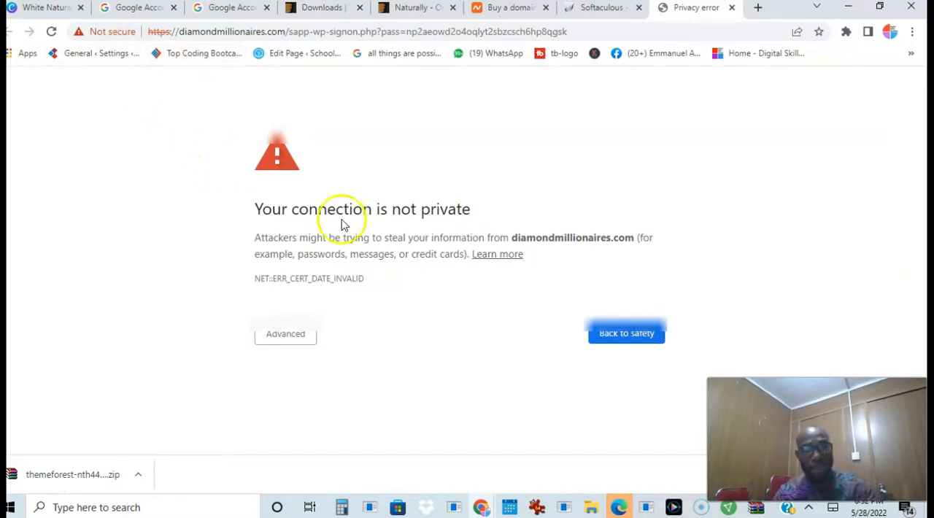
{"action": "left_click", "coordinate": [283, 345]}
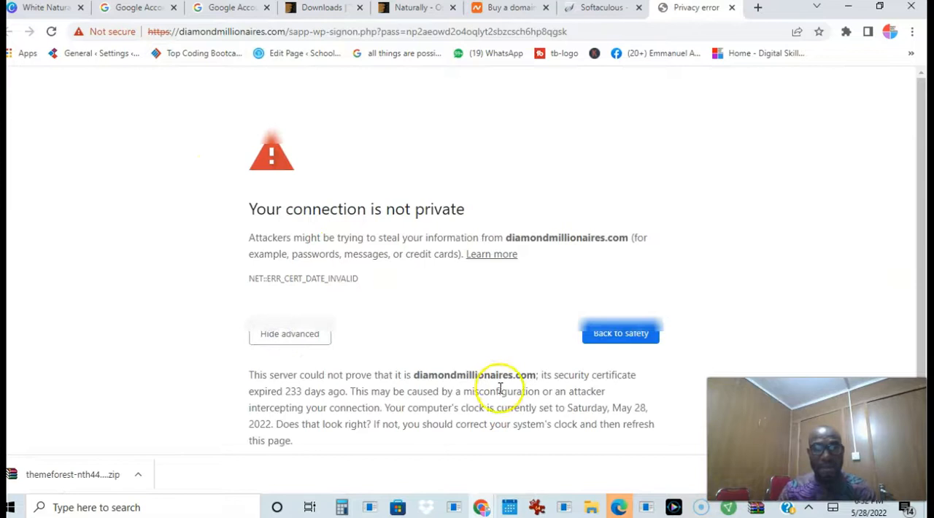
{"action": "scroll", "coordinate": [923, 306], "scroll_direction": "down", "scroll_amount": 1}
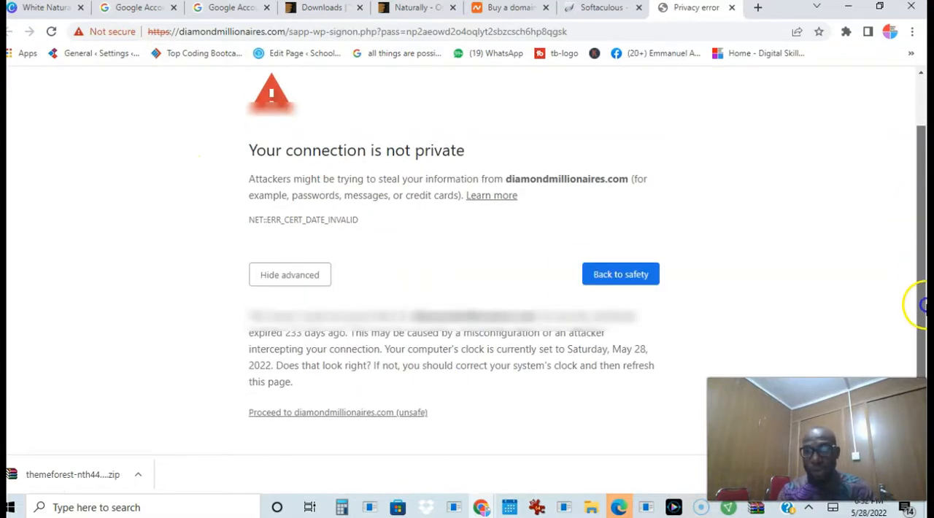
{"action": "left_click", "coordinate": [400, 415]}
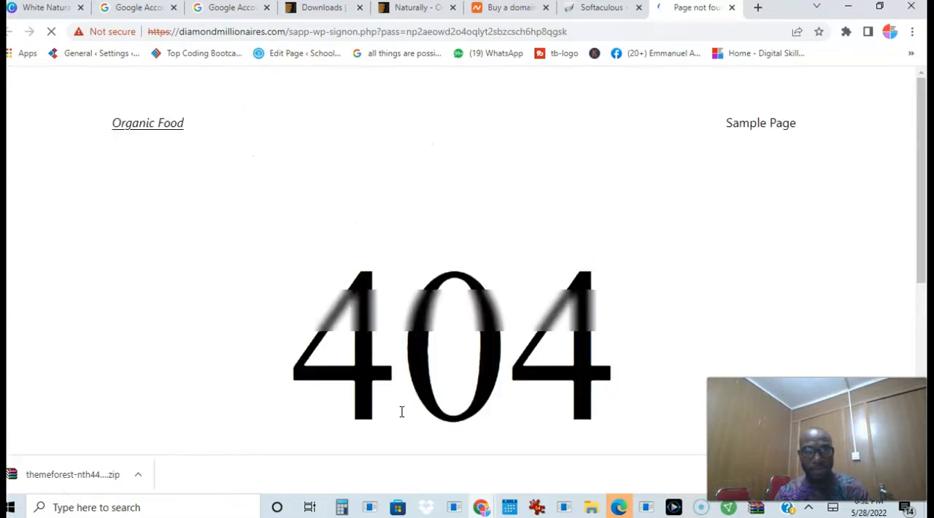
{"action": "left_click_drag", "start_coordinate": [921, 217], "coordinate": [921, 240]}
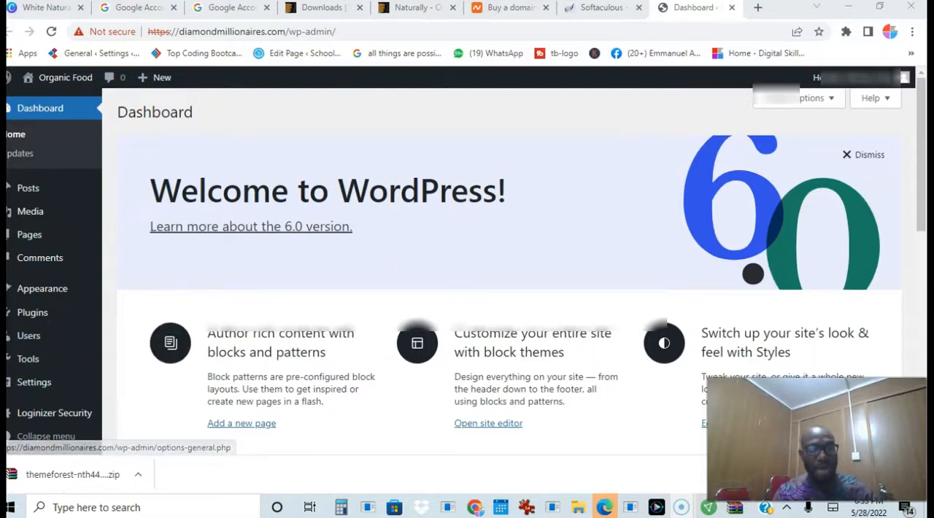
Look at the site's General Settings and return to the WordPress dashboard
{"action": "mouse_move", "coordinate": [92, 392]}
{"action": "left_click", "coordinate": [10, 381]}
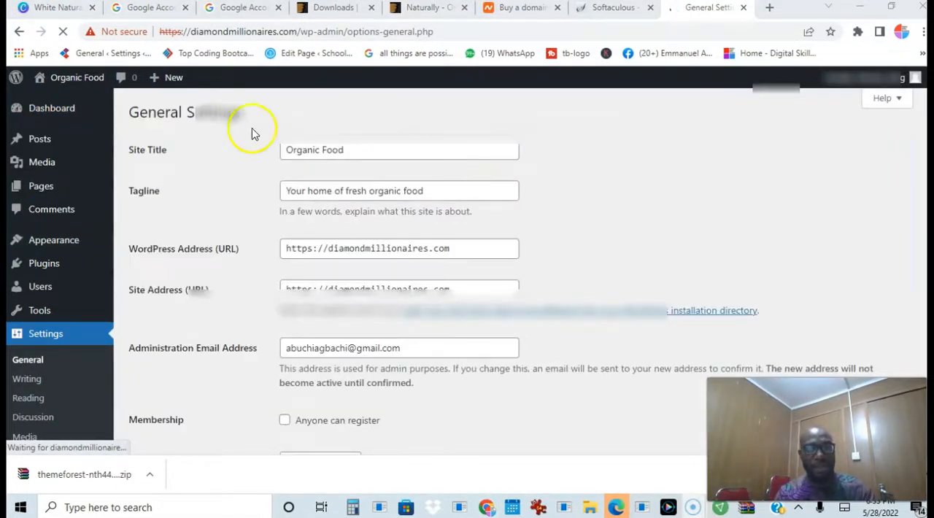
{"action": "left_click", "coordinate": [62, 111]}
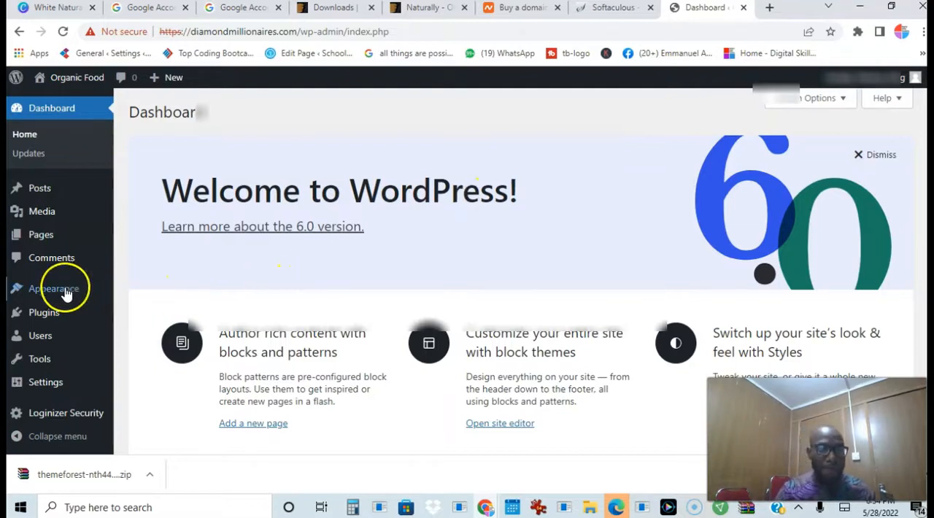
Go to adding a new theme and open the form for uploading a theme in .zip format
{"action": "mouse_move", "coordinate": [62, 295]}
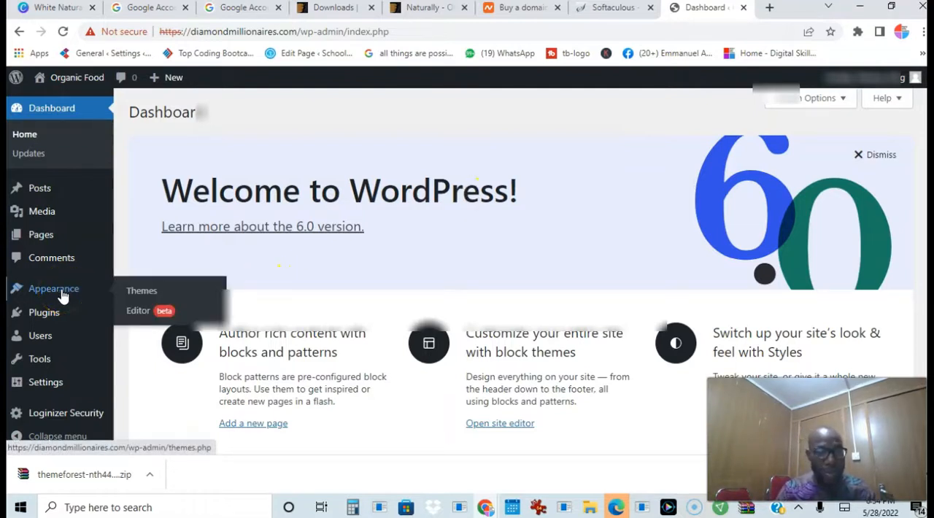
{"action": "left_click", "coordinate": [135, 292]}
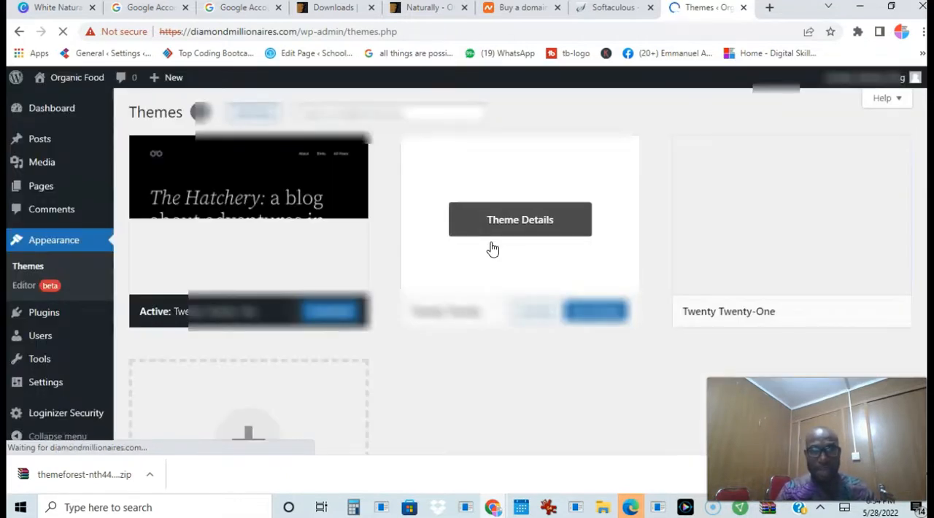
{"action": "left_click", "coordinate": [248, 120]}
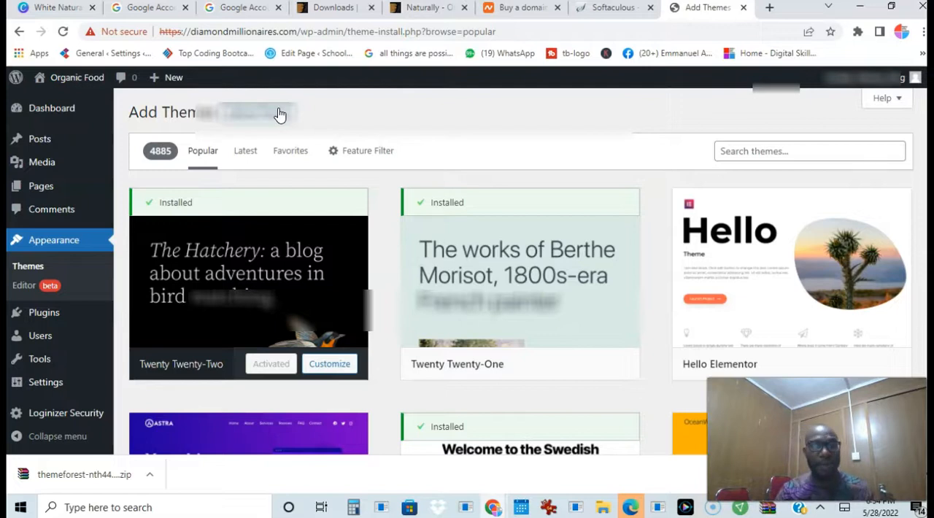
{"action": "left_click", "coordinate": [280, 114]}
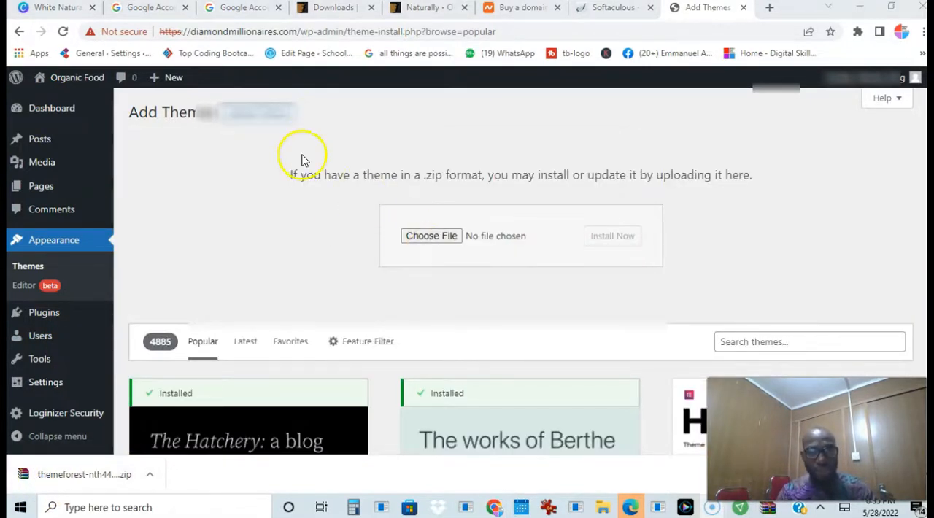
Install the theme from naturally.zip in the extracted themeforest-KRNgmFmw folder under Downloads, and activate it
{"action": "left_click", "coordinate": [431, 236]}
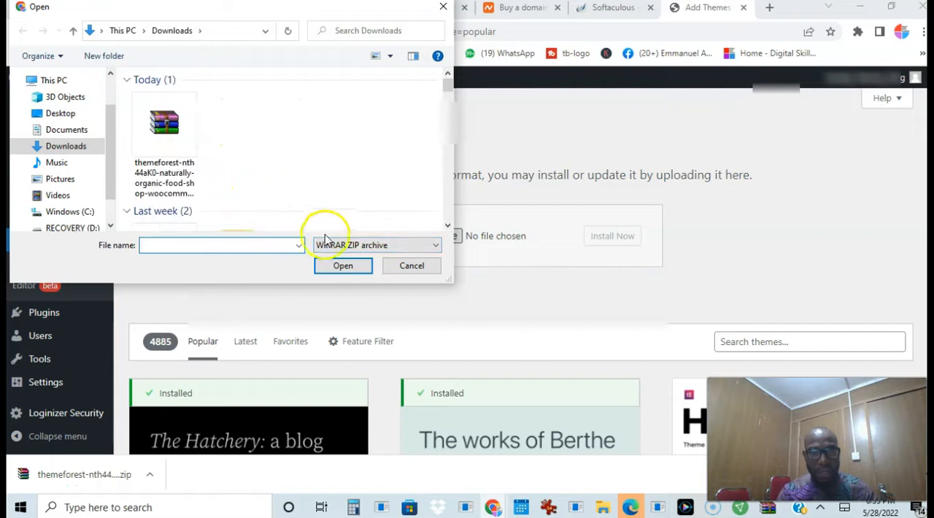
{"action": "left_click", "coordinate": [448, 225]}
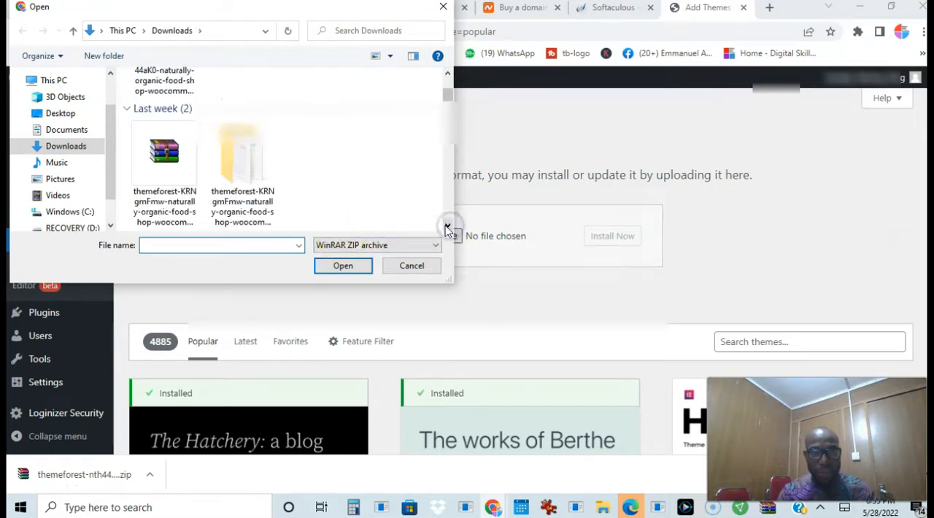
{"action": "double_click", "coordinate": [238, 170]}
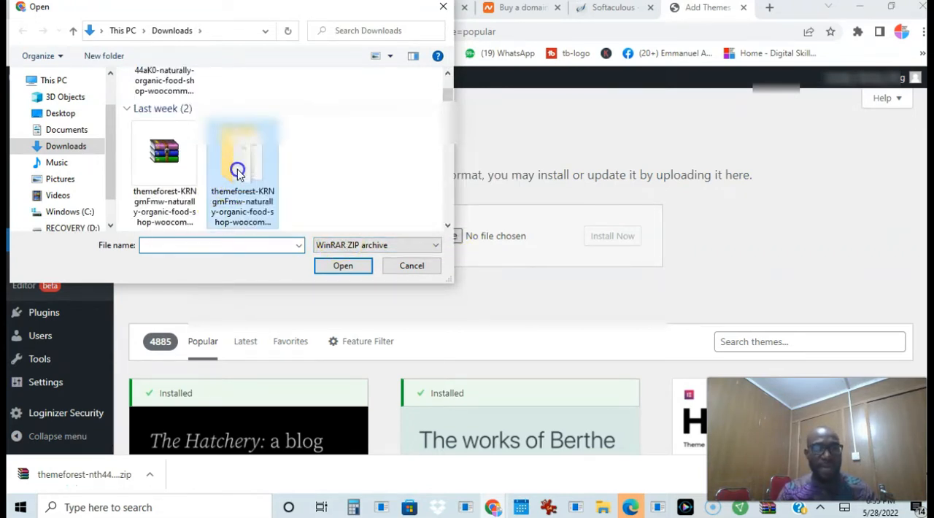
{"action": "left_click", "coordinate": [151, 143]}
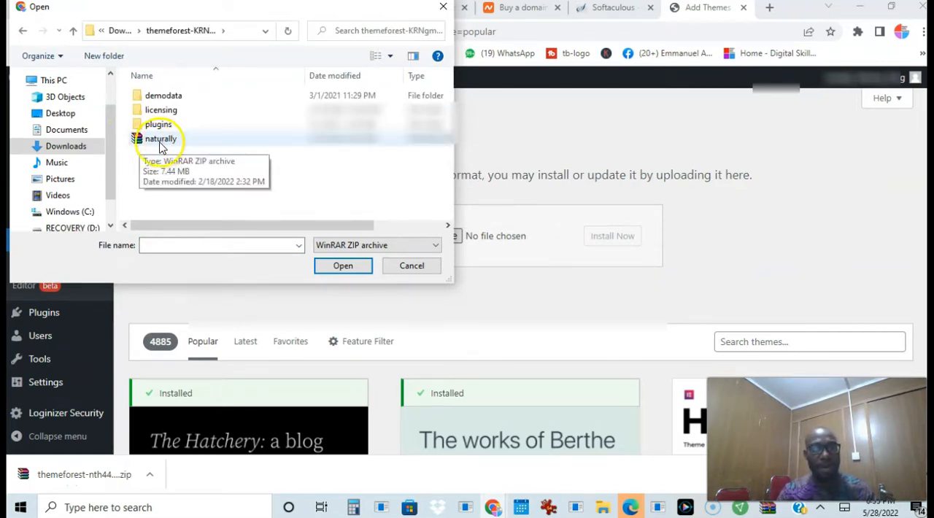
{"action": "left_click", "coordinate": [153, 144]}
{"action": "left_click", "coordinate": [341, 266]}
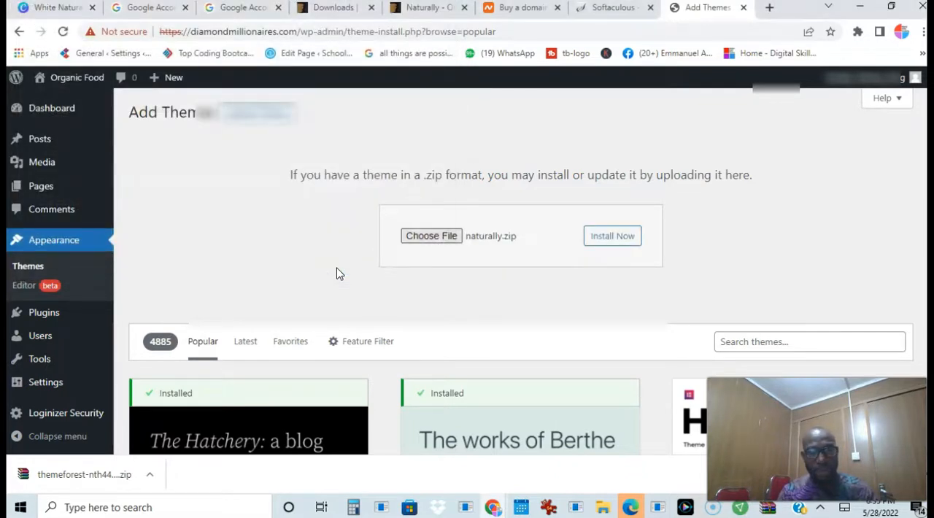
{"action": "left_click", "coordinate": [597, 242]}
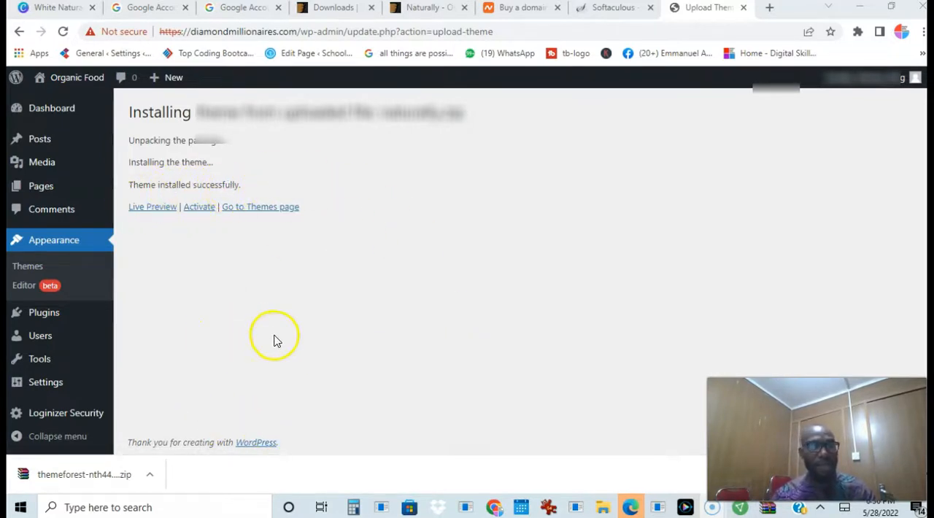
{"action": "left_click", "coordinate": [200, 211]}
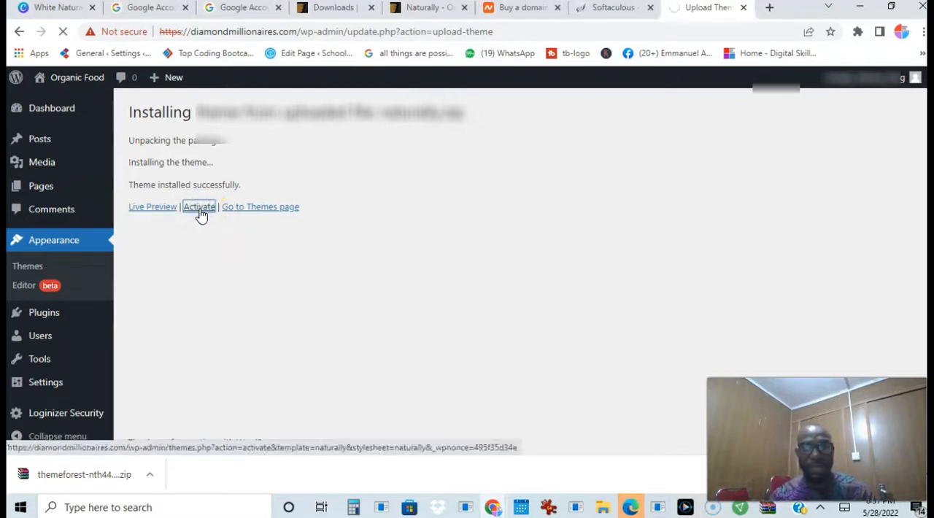
Open the Naturally theme's setup wizard, read its linked page on WordPress server requirements, and return to the wizard
{"action": "left_click", "coordinate": [383, 258]}
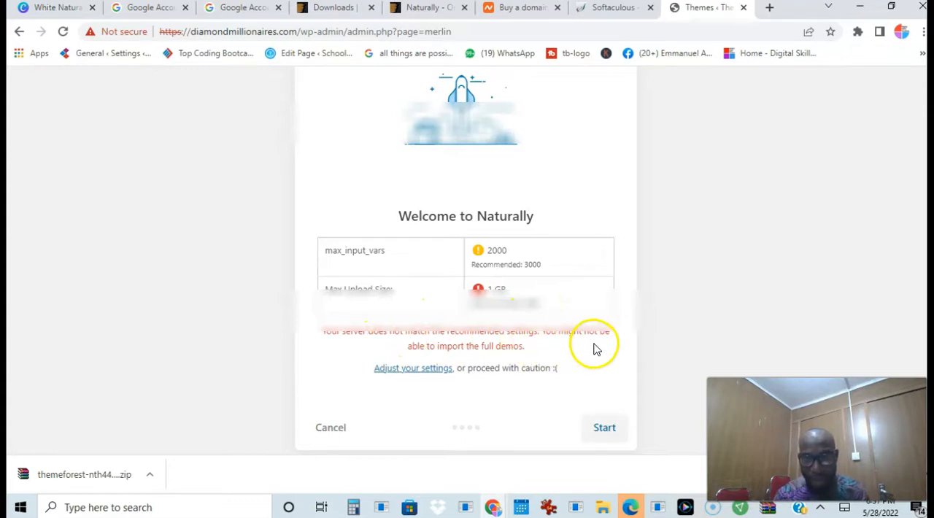
{"action": "left_click", "coordinate": [436, 372]}
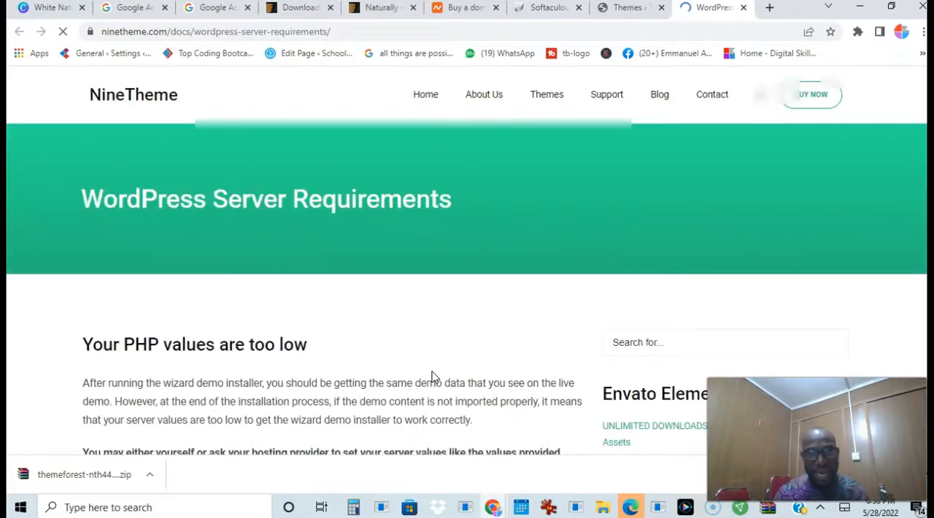
{"action": "left_click", "coordinate": [855, 205]}
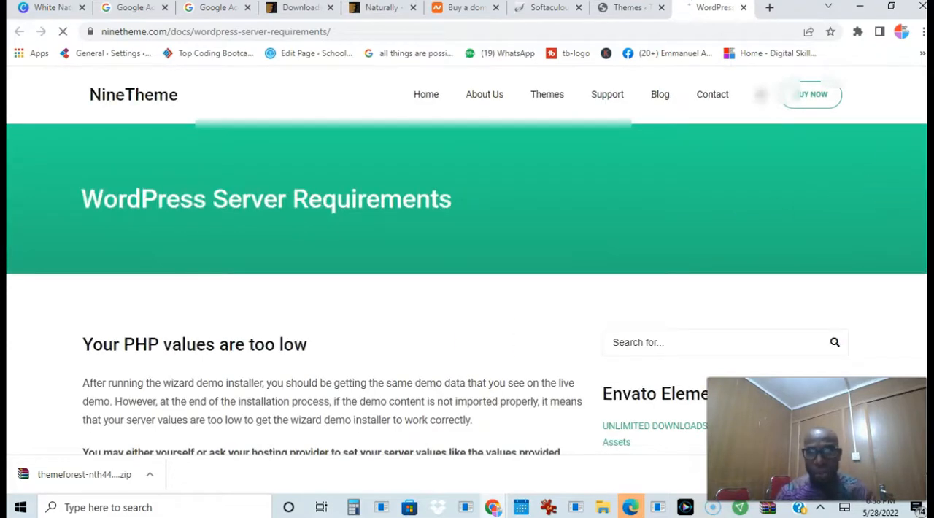
{"action": "scroll", "coordinate": [467, 261], "scroll_direction": "down", "scroll_amount": 3}
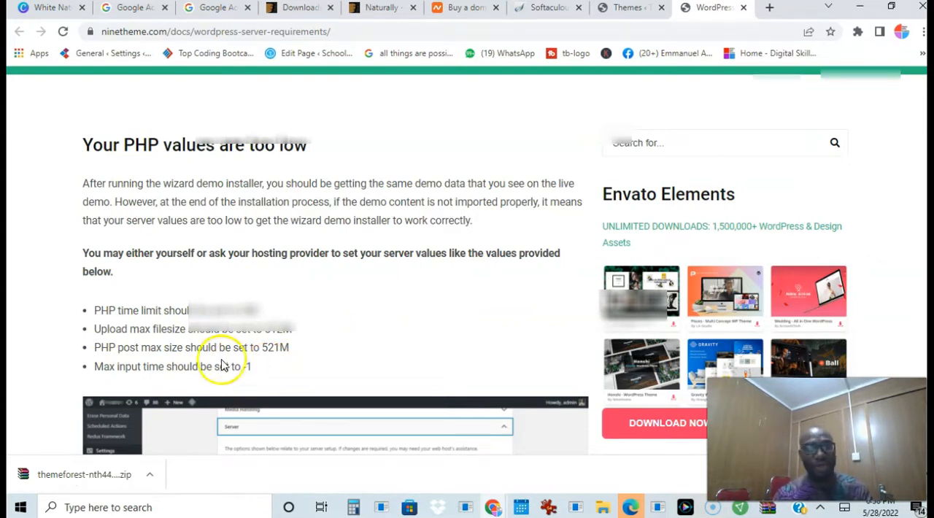
{"action": "left_click", "coordinate": [620, 8]}
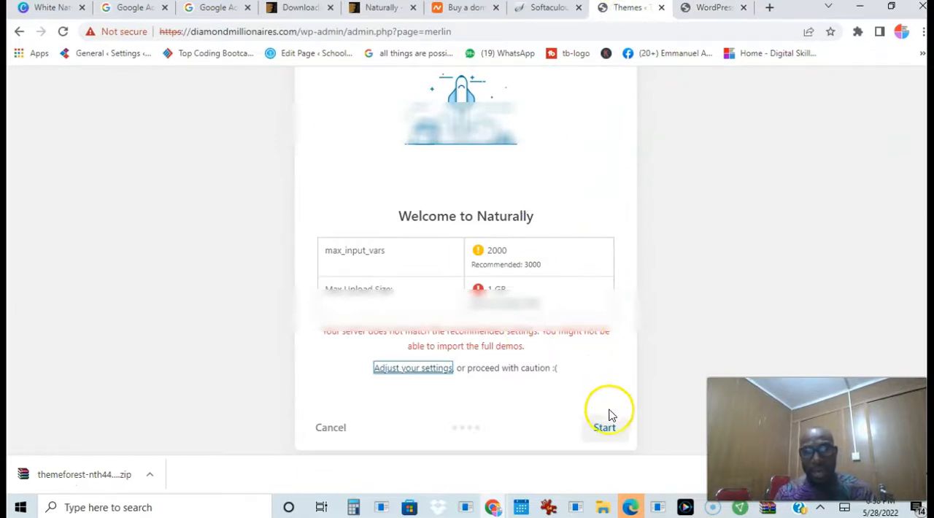
Complete the Naturally setup wizard by installing the child theme and essential plugins and importing the demo content
{"action": "left_click", "coordinate": [609, 435]}
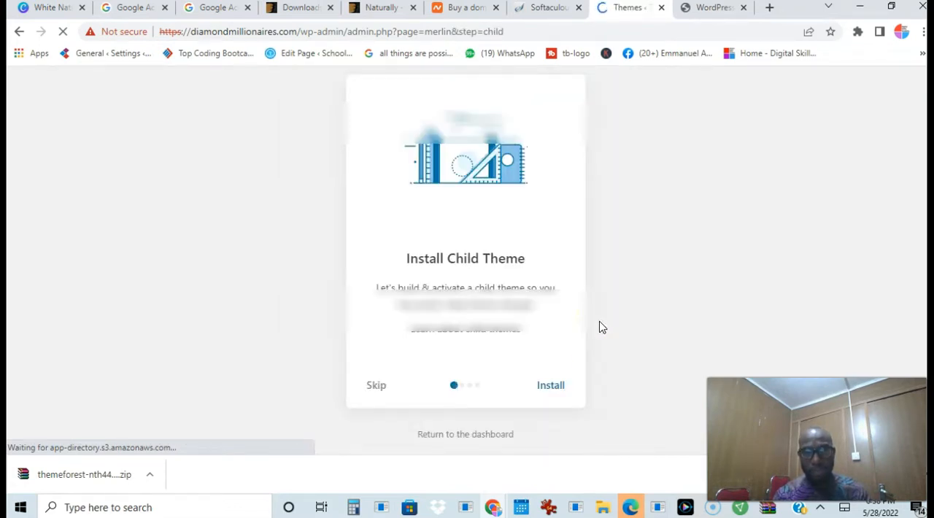
{"action": "left_click", "coordinate": [549, 387]}
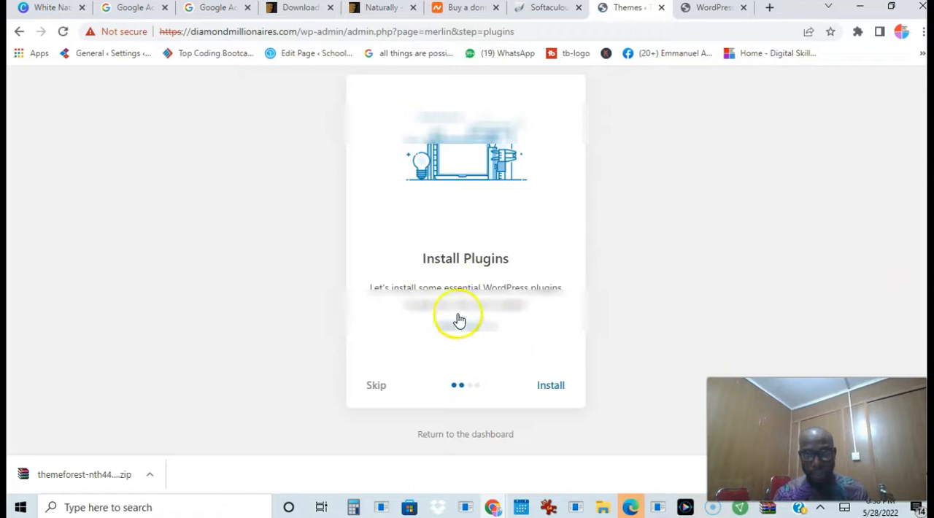
{"action": "left_click", "coordinate": [553, 387]}
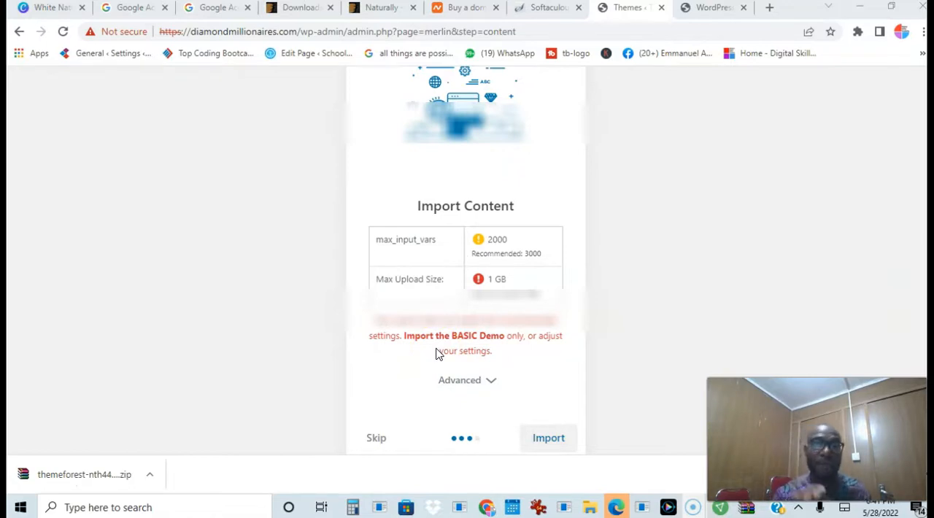
{"action": "left_click", "coordinate": [556, 437]}
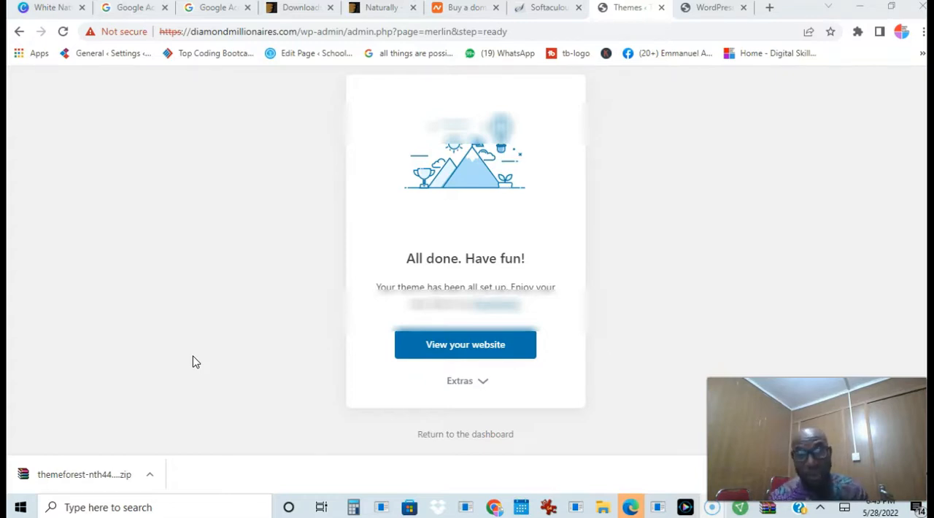
View the finished website and look through its homepage from the Healthy foods banner to the footer
{"action": "left_click", "coordinate": [455, 350]}
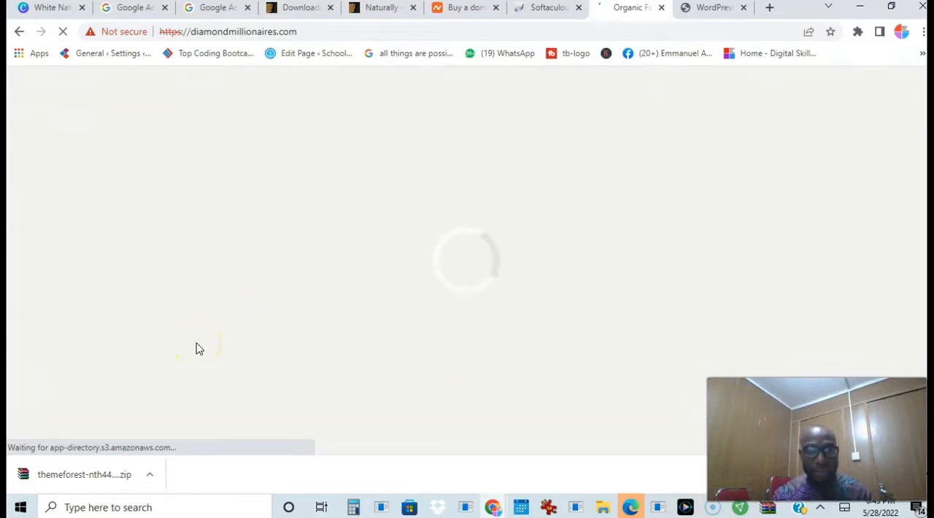
{"action": "left_click", "coordinate": [374, 326]}
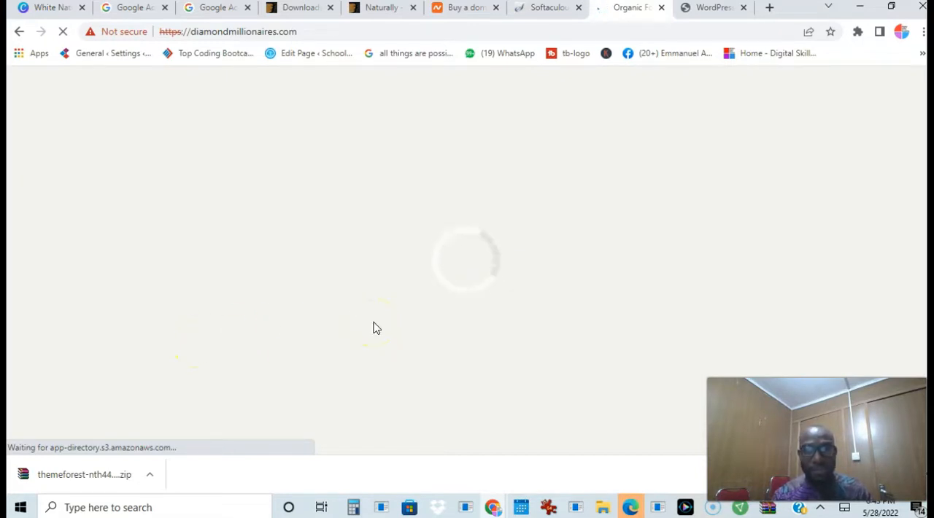
{"action": "left_click", "coordinate": [224, 378]}
{"action": "left_click", "coordinate": [51, 482]}
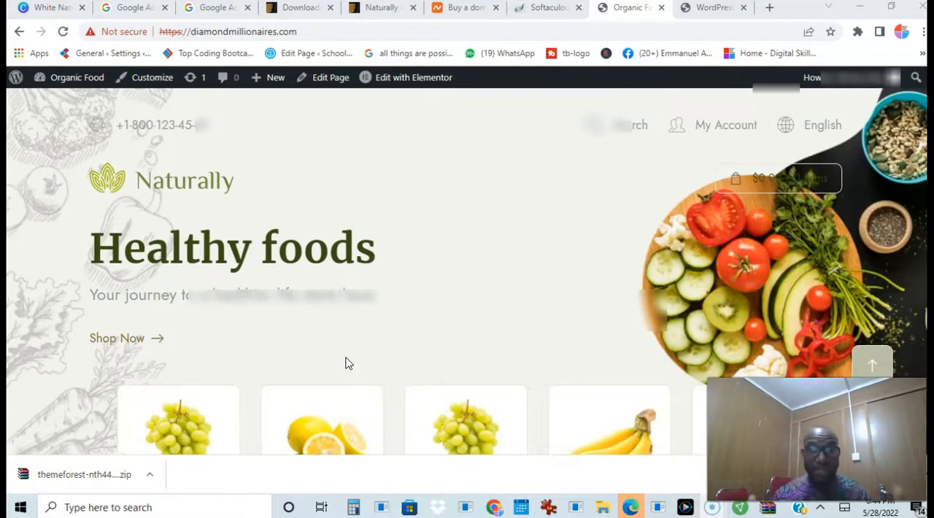
{"action": "left_click", "coordinate": [746, 245]}
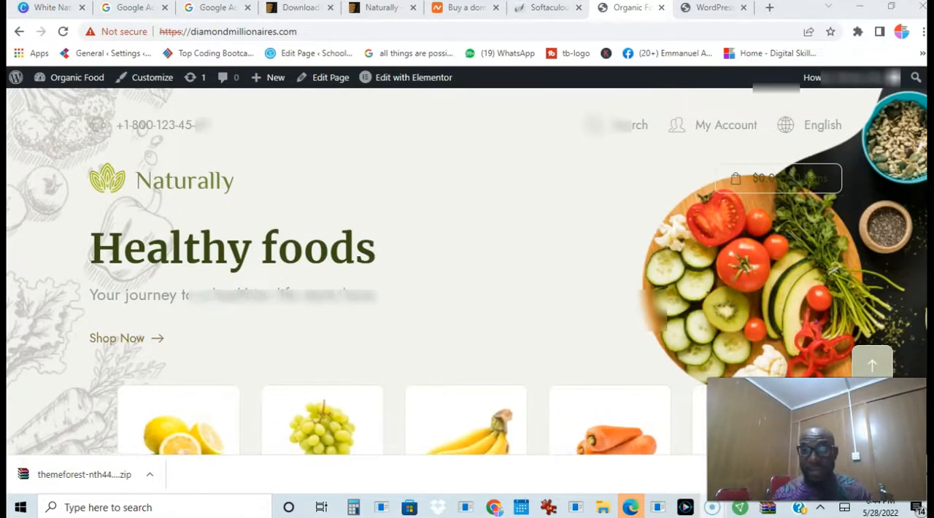
{"action": "scroll", "coordinate": [467, 270], "scroll_direction": "down", "scroll_amount": 10}
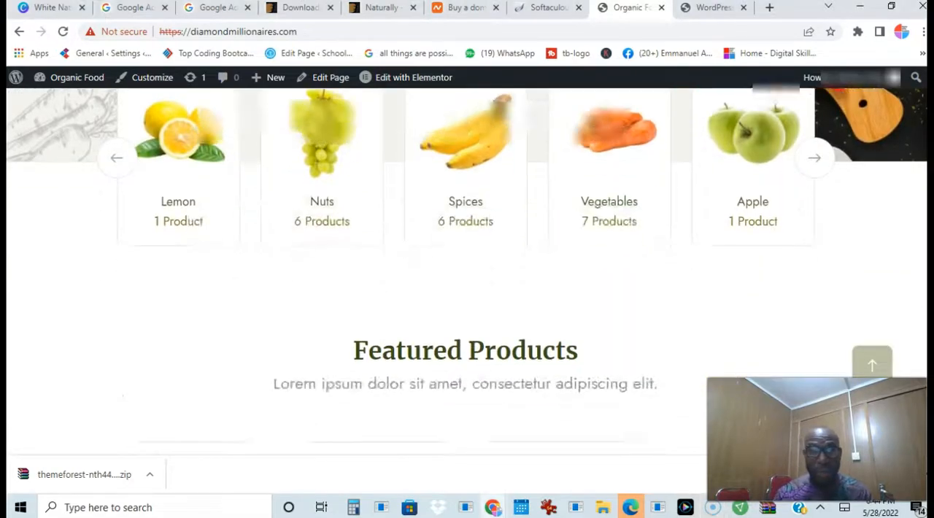
{"action": "scroll", "coordinate": [467, 270], "scroll_direction": "down", "scroll_amount": 10}
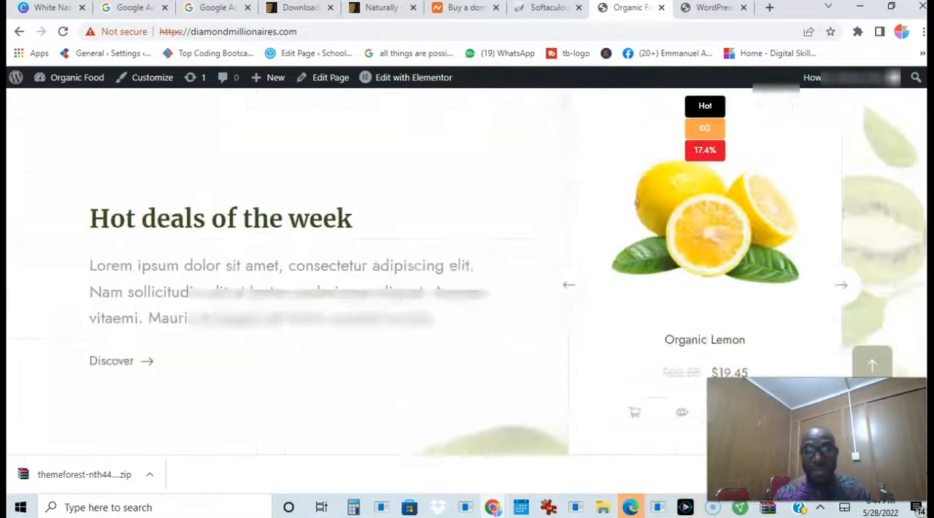
{"action": "scroll", "coordinate": [467, 270], "scroll_direction": "down", "scroll_amount": 10}
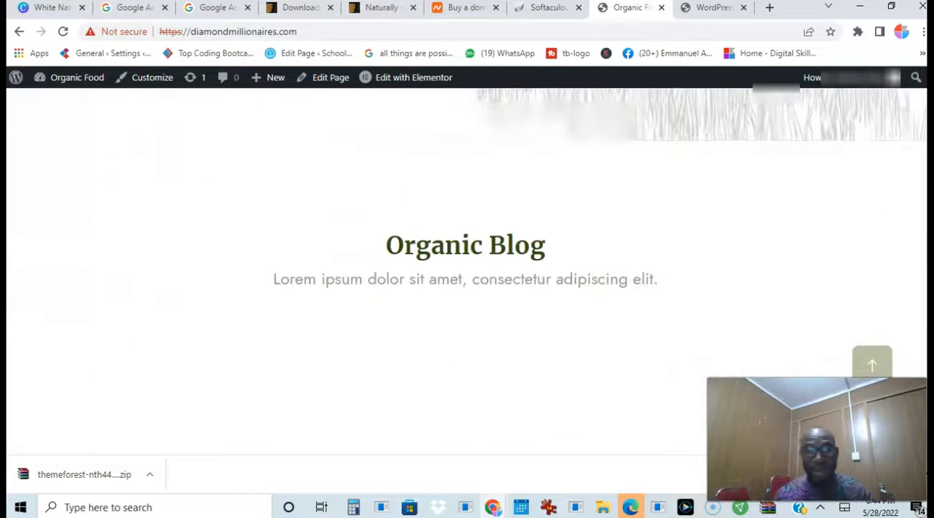
{"action": "scroll", "coordinate": [467, 270], "scroll_direction": "down", "scroll_amount": 3}
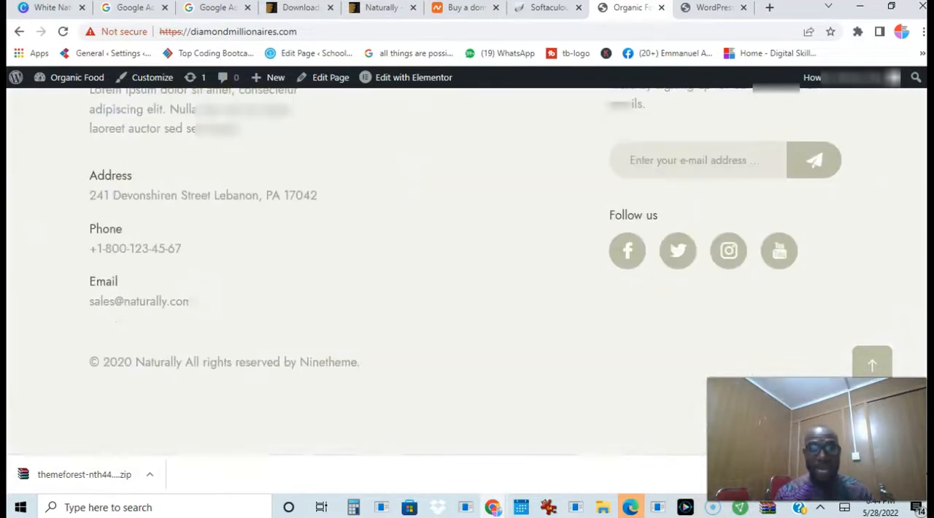
{"action": "scroll", "coordinate": [923, 285], "scroll_direction": "up", "scroll_amount": 15}
{"action": "scroll", "coordinate": [923, 285], "scroll_direction": "up", "scroll_amount": 15}
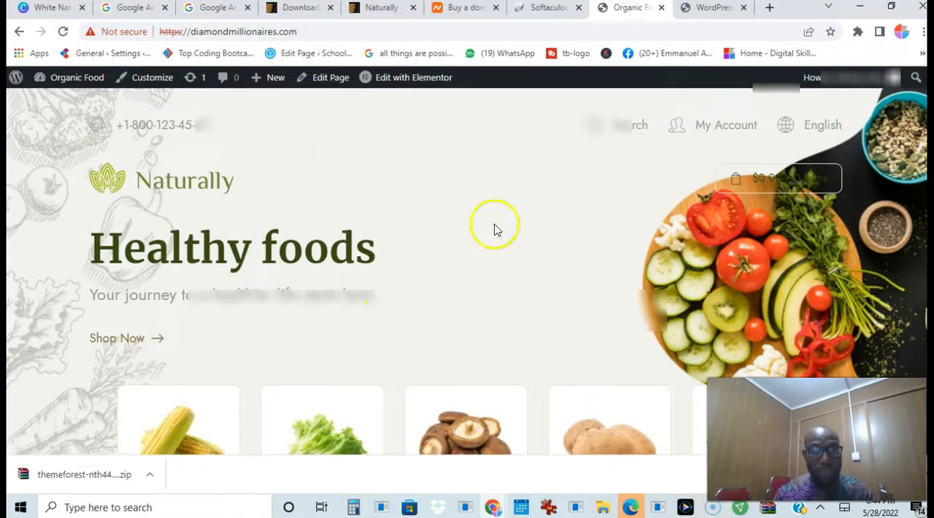
Return to the Organic Food site's WordPress dashboard and open the theme Customizer
{"action": "mouse_move", "coordinate": [73, 84]}
{"action": "left_click", "coordinate": [70, 102]}
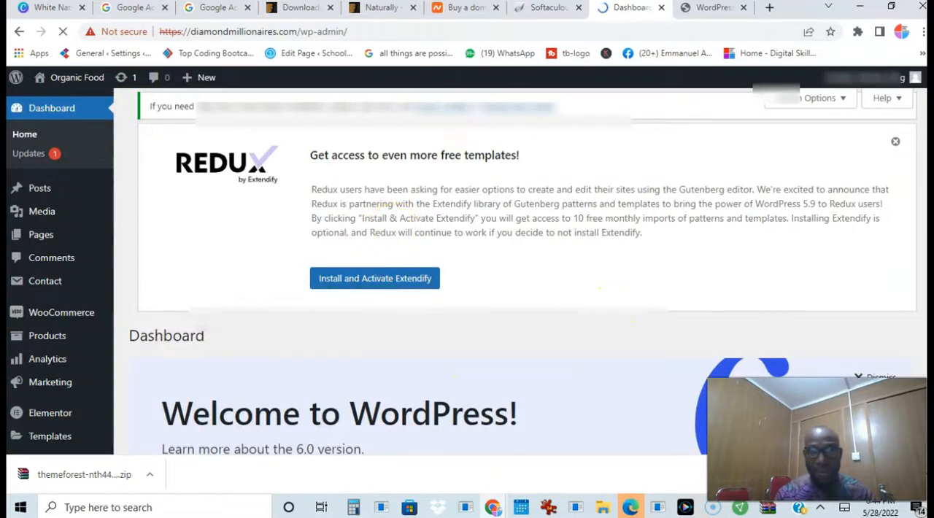
{"action": "scroll", "coordinate": [522, 271], "scroll_direction": "down", "scroll_amount": 1}
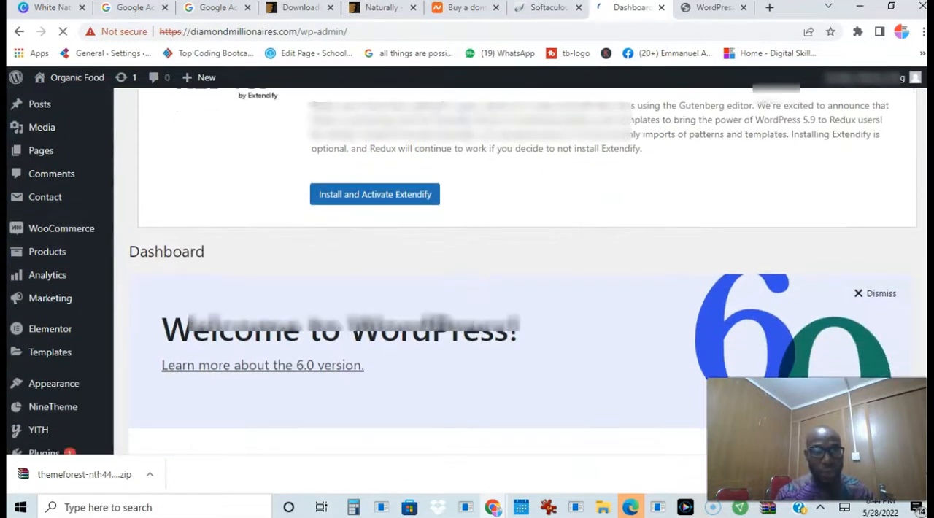
{"action": "scroll", "coordinate": [522, 271], "scroll_direction": "up", "scroll_amount": 1}
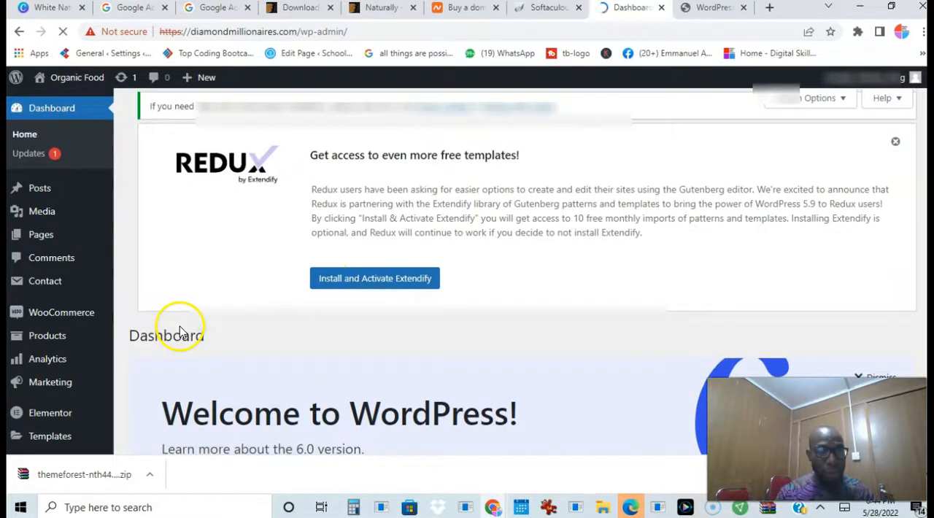
{"action": "scroll", "coordinate": [740, 177], "scroll_direction": "down", "scroll_amount": 3}
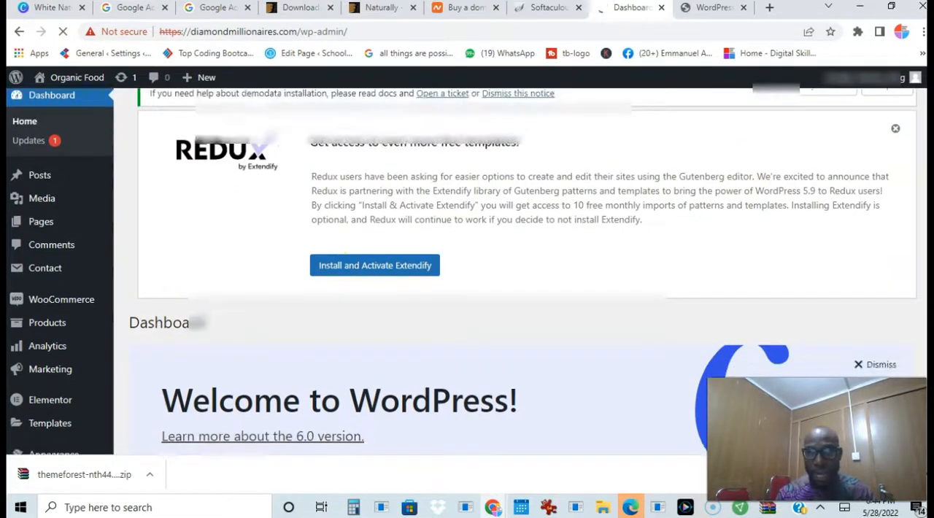
{"action": "scroll", "coordinate": [521, 271], "scroll_direction": "down", "scroll_amount": 1}
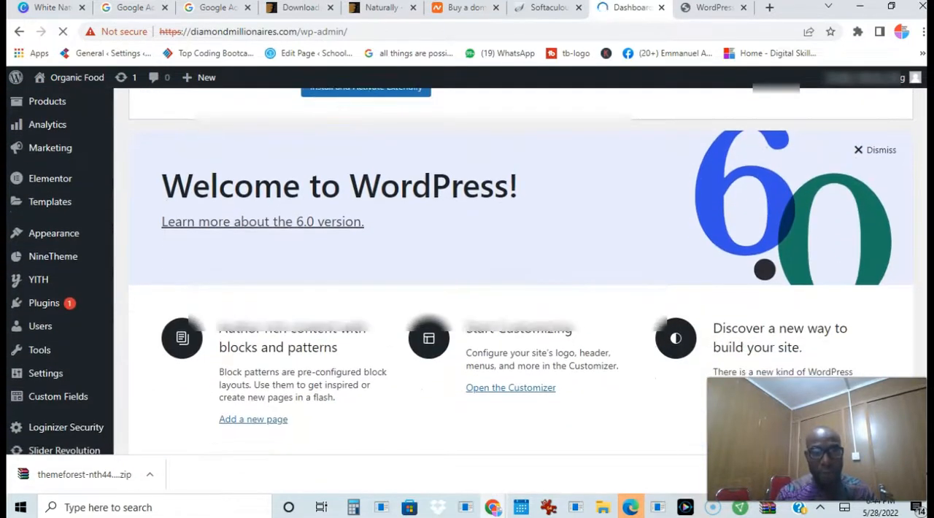
{"action": "scroll", "coordinate": [521, 271], "scroll_direction": "down", "scroll_amount": 1}
{"action": "scroll", "coordinate": [521, 271], "scroll_direction": "up", "scroll_amount": 2}
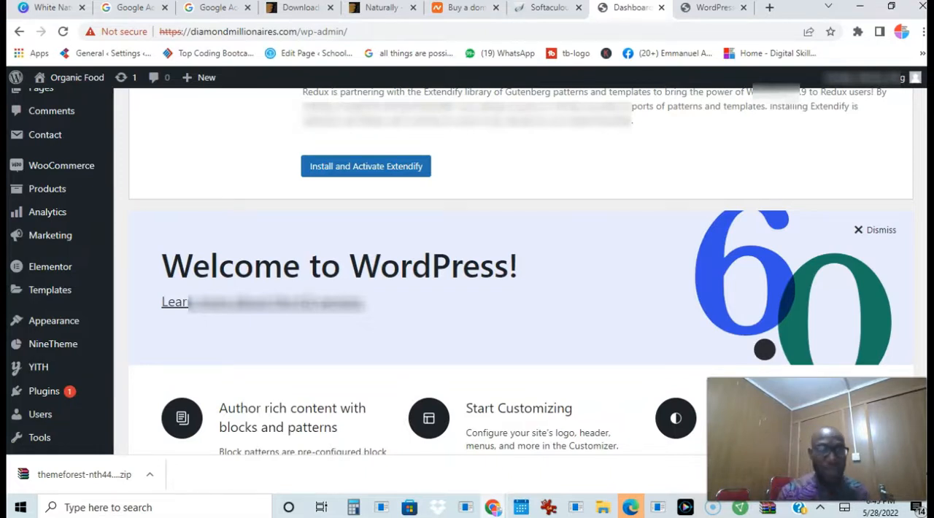
{"action": "mouse_move", "coordinate": [77, 330]}
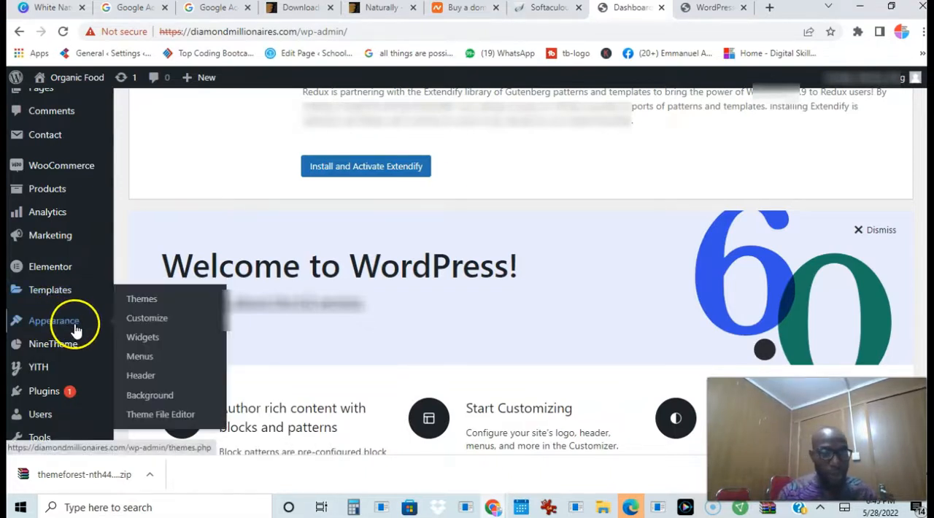
{"action": "left_click", "coordinate": [157, 323]}
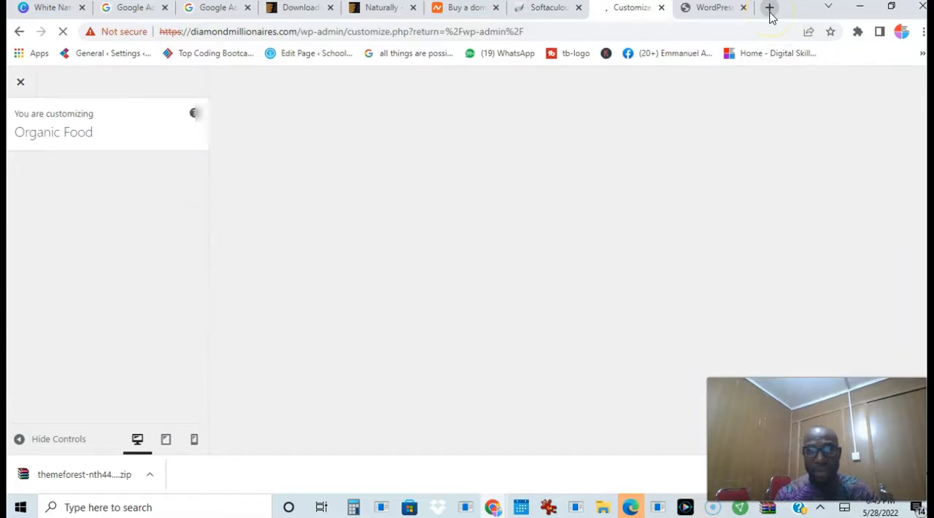
Open canva.com in a new browser tab and start a logo search from the suggested design types
{"action": "left_click", "coordinate": [769, 8]}
{"action": "left_click", "coordinate": [467, 32]}
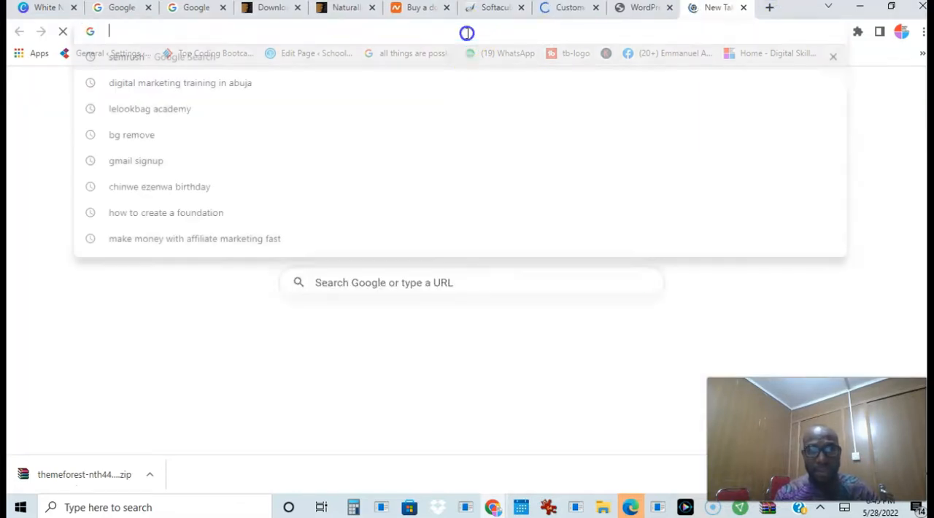
{"action": "type", "text": "canva"}
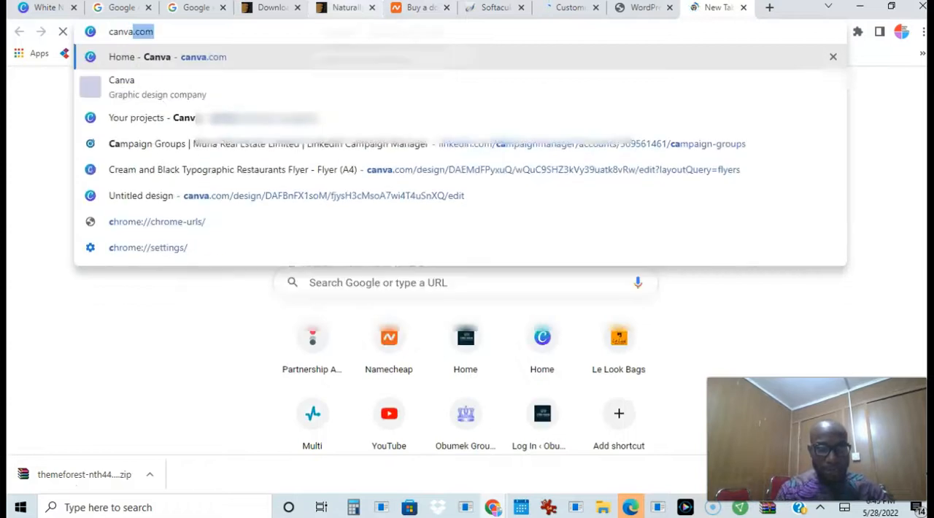
{"action": "key", "text": "Return"}
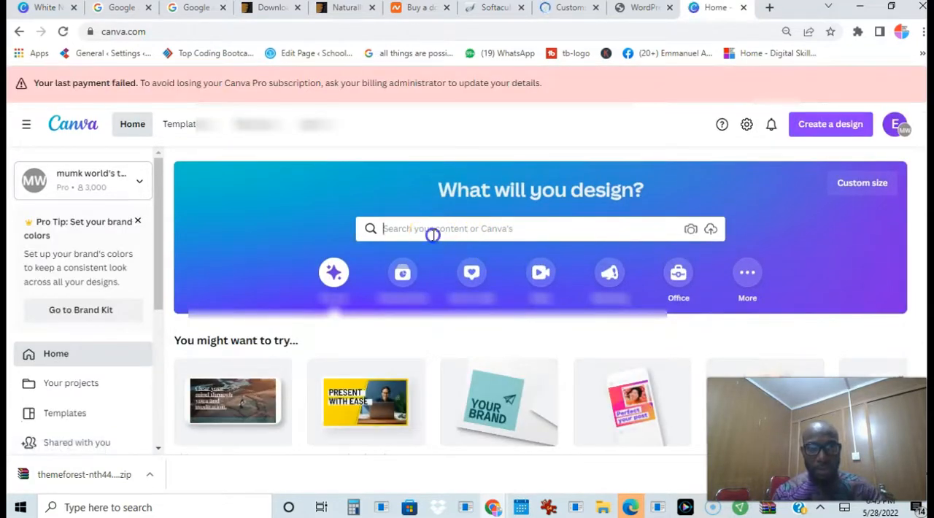
{"action": "left_click", "coordinate": [432, 235]}
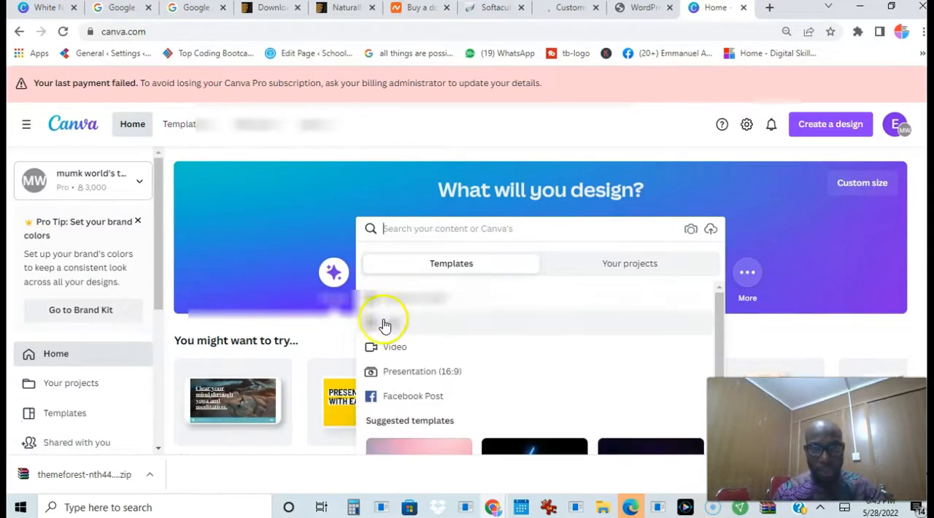
{"action": "left_click", "coordinate": [385, 324]}
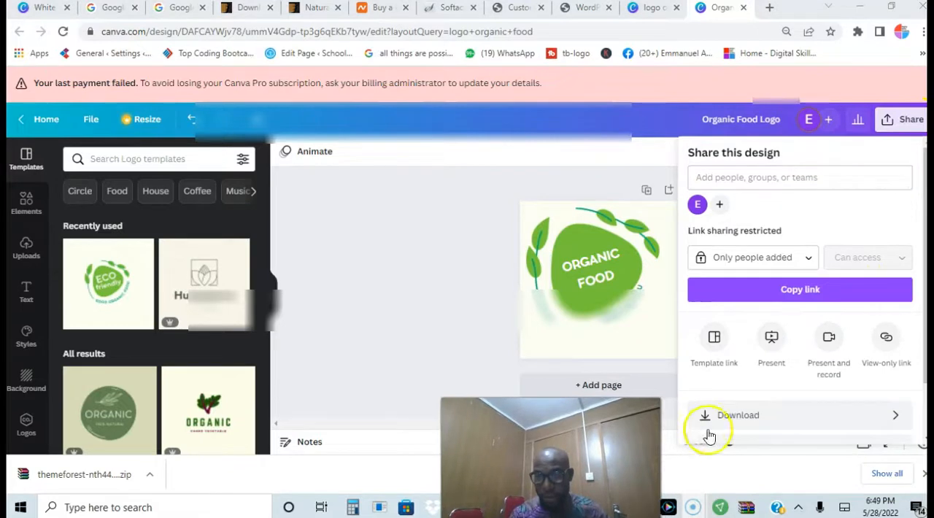
Download the Organic Food Logo design as a PNG and return to the site's WordPress Customizer
{"action": "left_click", "coordinate": [773, 428]}
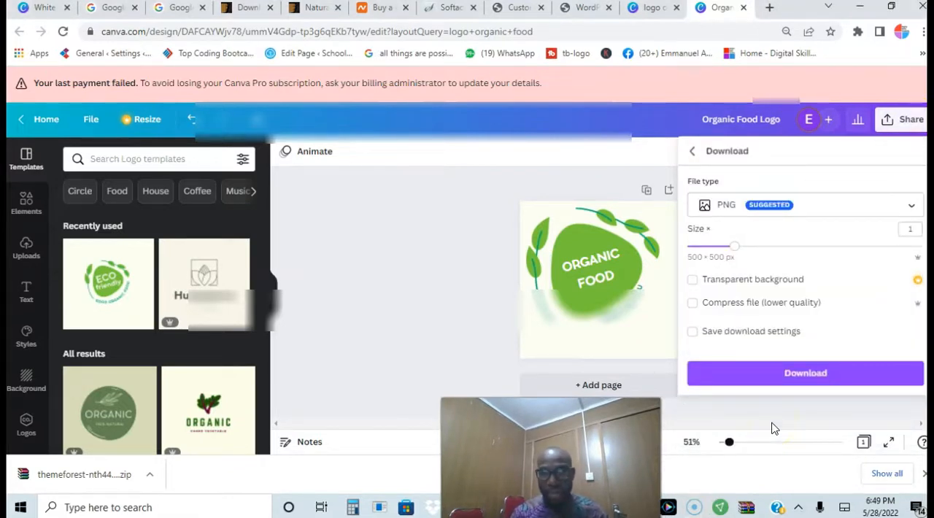
{"action": "left_click", "coordinate": [777, 380]}
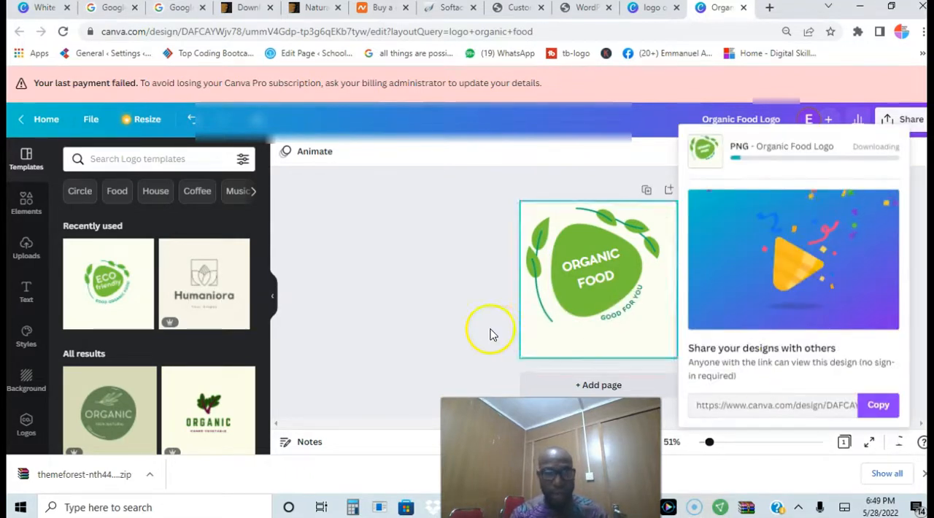
{"action": "left_click", "coordinate": [580, 10]}
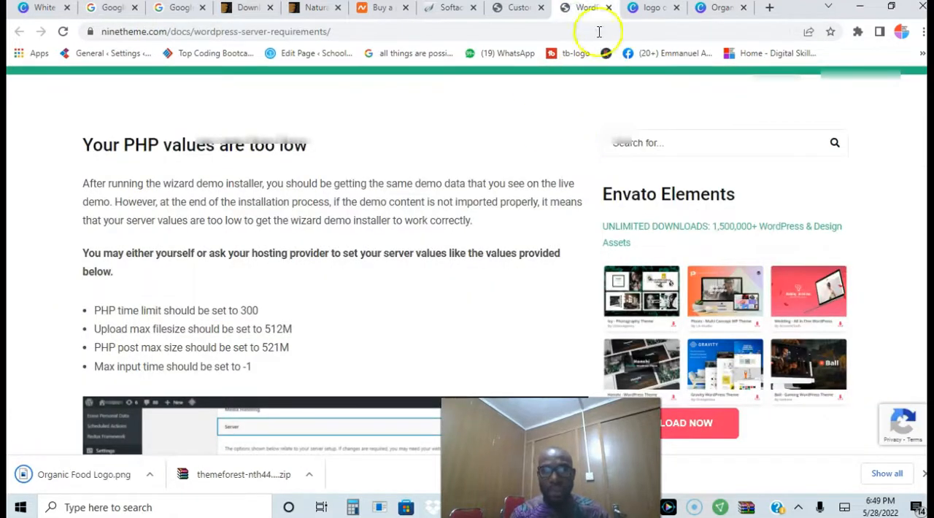
{"action": "left_click", "coordinate": [519, 10]}
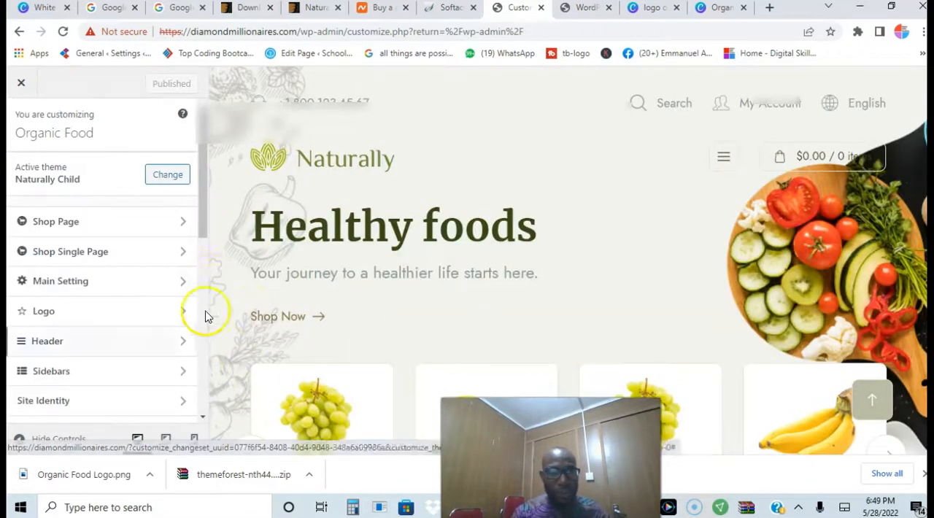
Open the Logo Static settings in the Customizer and start adding media to the custom text for the logo
{"action": "left_click_drag", "start_coordinate": [202, 223], "coordinate": [205, 241]}
{"action": "scroll", "coordinate": [205, 241], "scroll_direction": "down", "scroll_amount": 1}
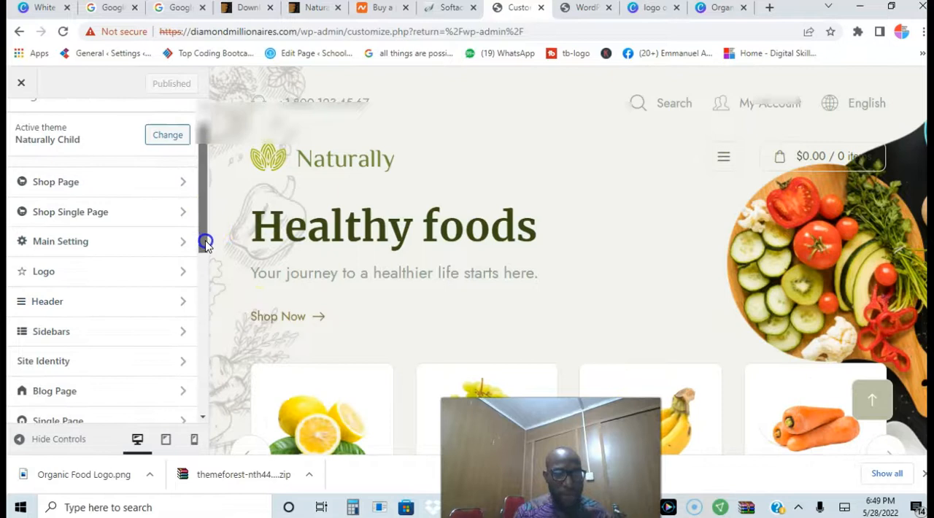
{"action": "left_click", "coordinate": [54, 282]}
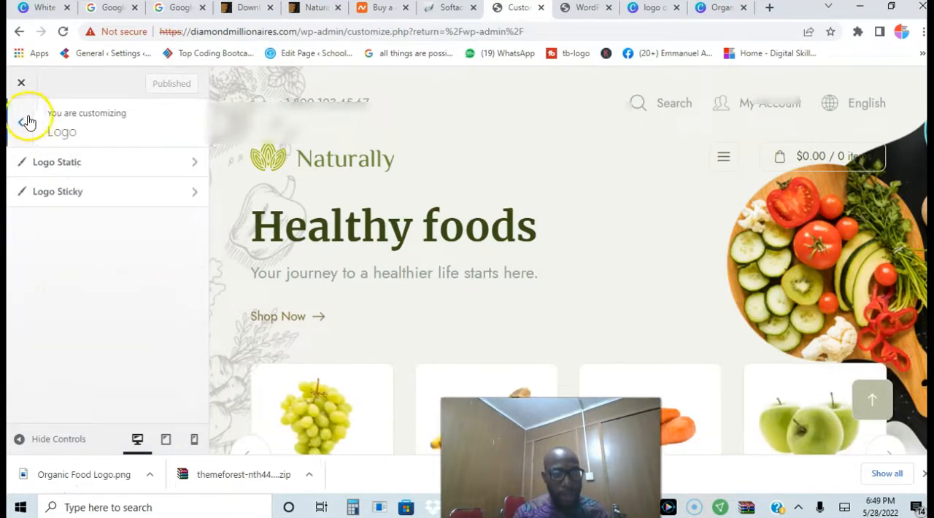
{"action": "left_click", "coordinate": [71, 168]}
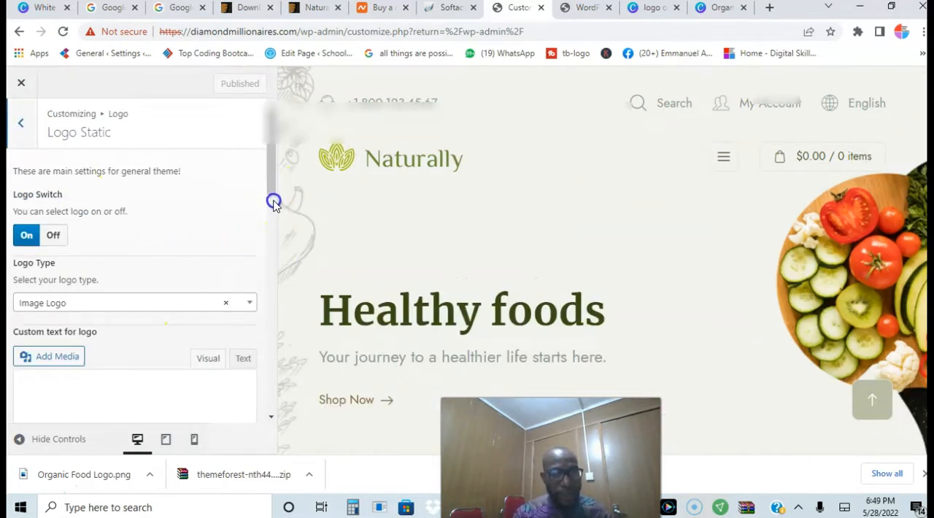
{"action": "left_click", "coordinate": [279, 217]}
{"action": "left_click_drag", "start_coordinate": [276, 219], "coordinate": [268, 187]}
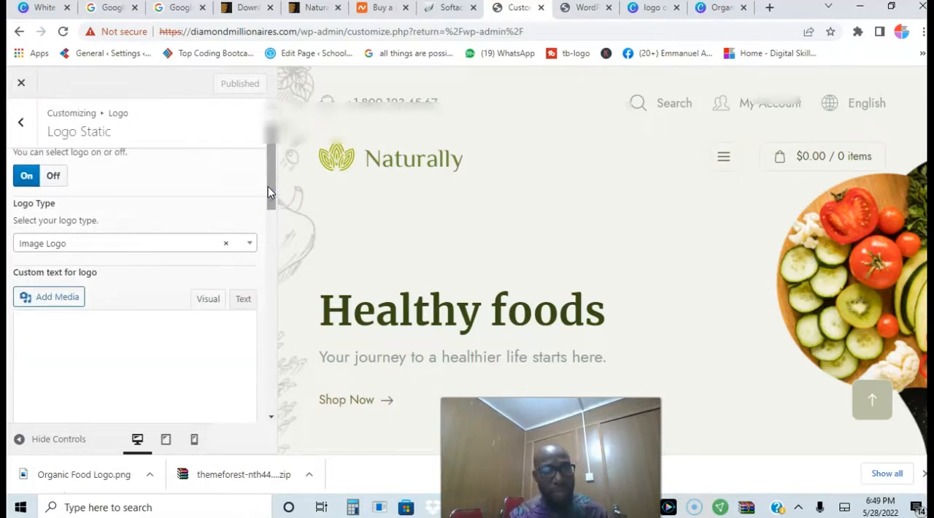
{"action": "left_click", "coordinate": [61, 299]}
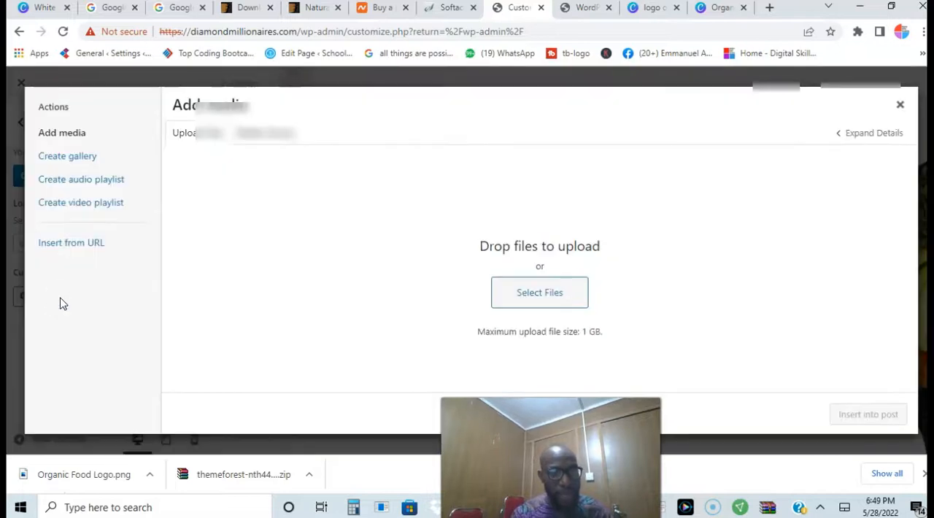
Upload the Organic Food Logo image from the Downloads folder and insert it into the custom logo text
{"action": "left_click", "coordinate": [537, 295]}
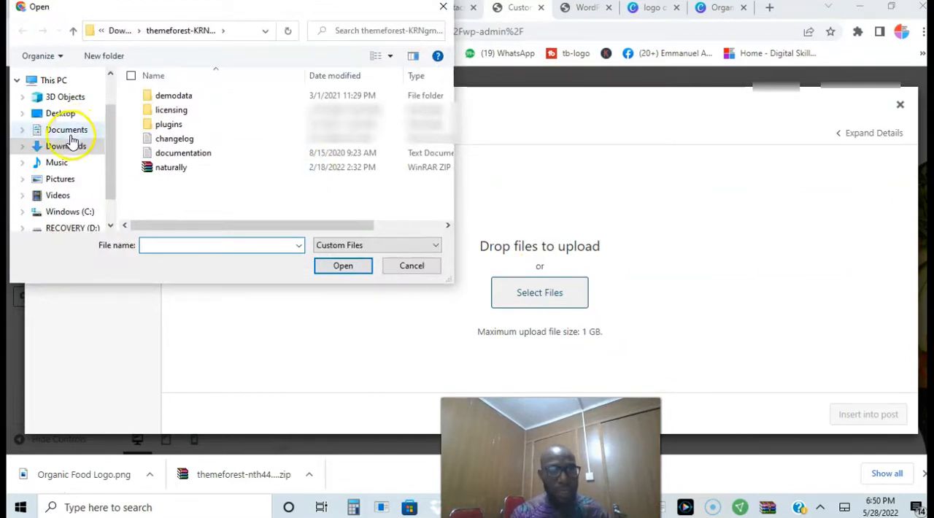
{"action": "left_click", "coordinate": [71, 148]}
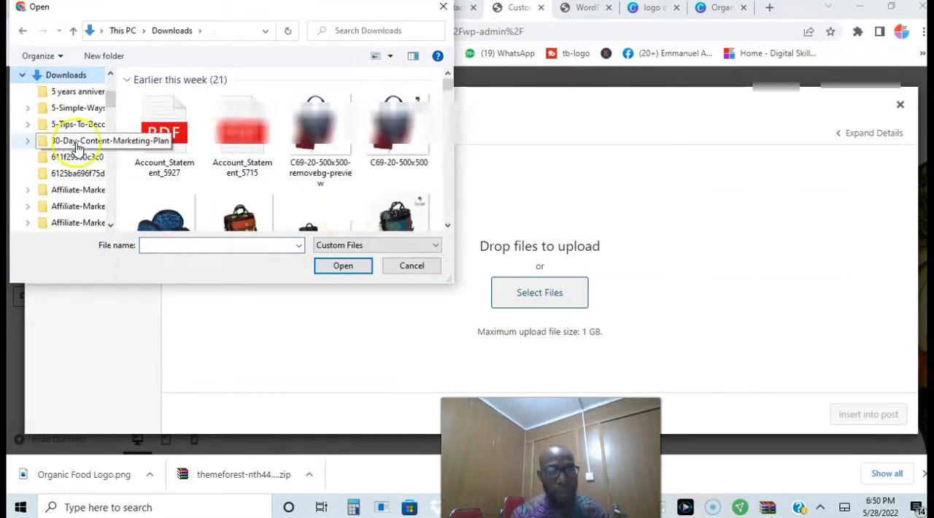
{"action": "scroll", "coordinate": [351, 208], "scroll_direction": "down", "scroll_amount": 3}
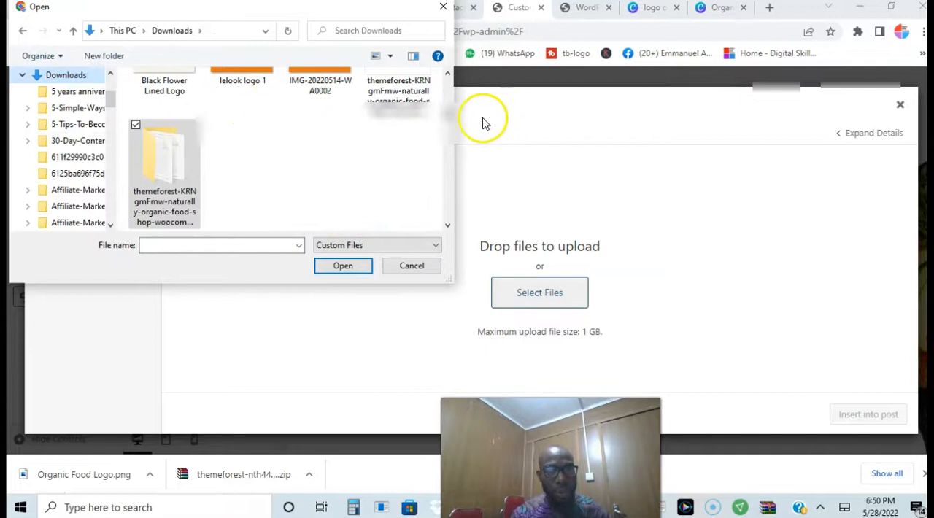
{"action": "left_click", "coordinate": [448, 86]}
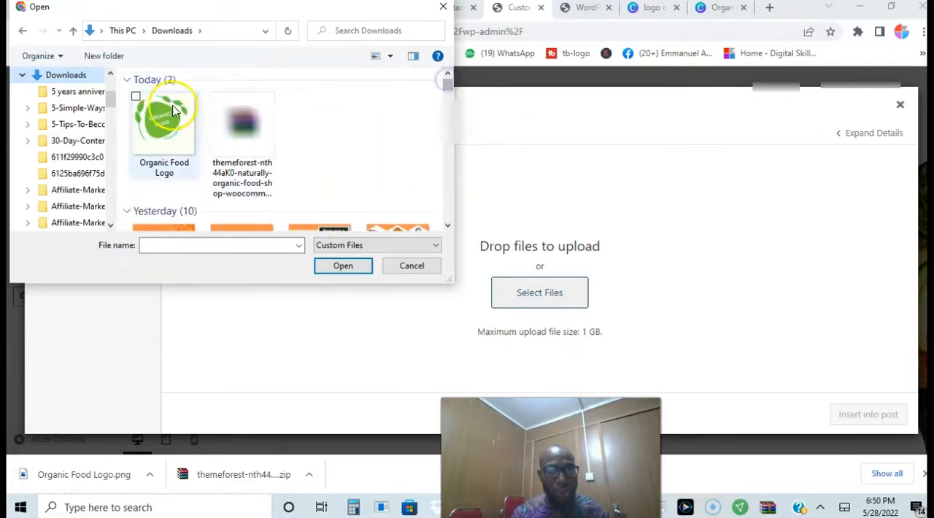
{"action": "left_click", "coordinate": [164, 120]}
{"action": "left_click", "coordinate": [344, 269]}
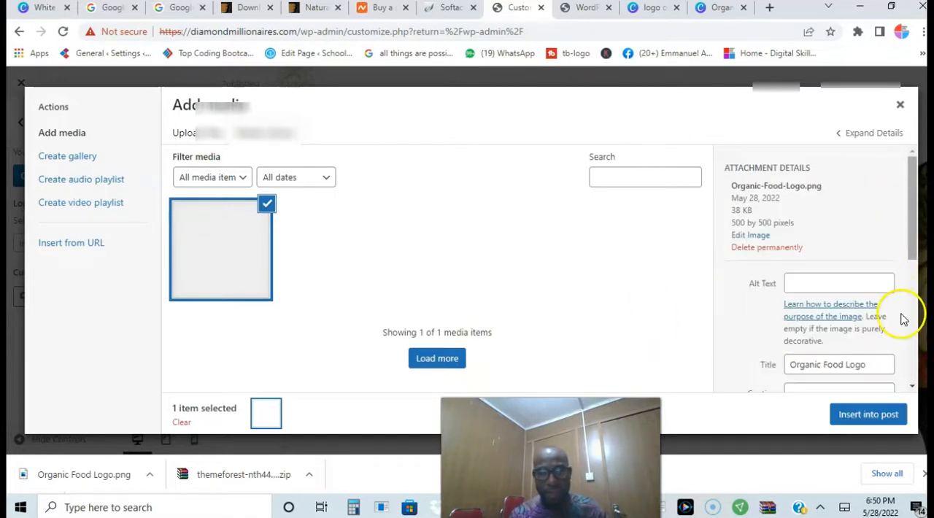
{"action": "left_click", "coordinate": [847, 415]}
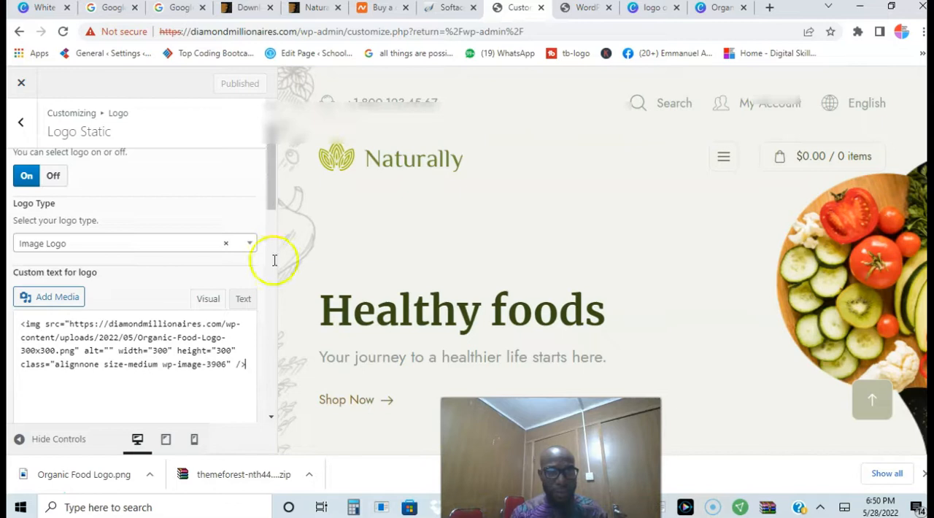
Review the Logo Static settings and the inserted image code, and leave the Customizer for the dashboard
{"action": "left_click", "coordinate": [272, 203]}
{"action": "left_click_drag", "start_coordinate": [272, 203], "coordinate": [271, 167]}
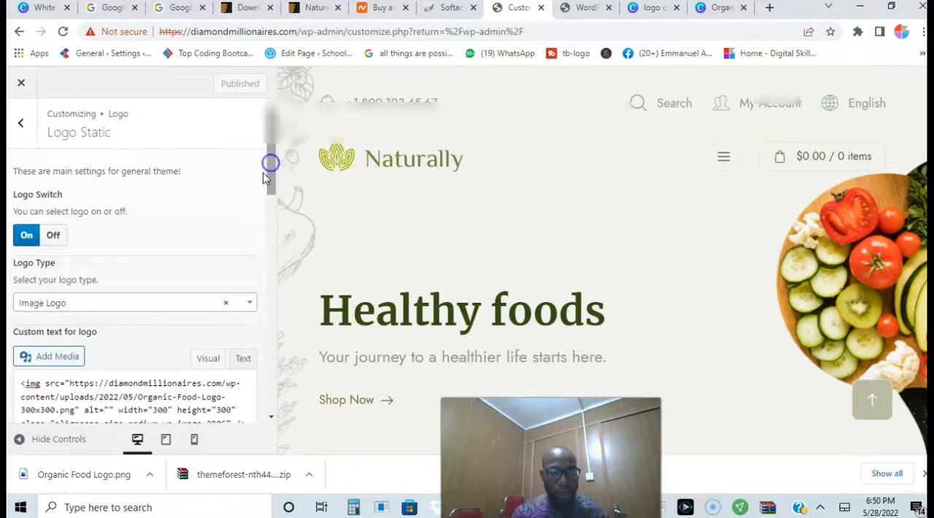
{"action": "left_click_drag", "start_coordinate": [274, 201], "coordinate": [271, 215]}
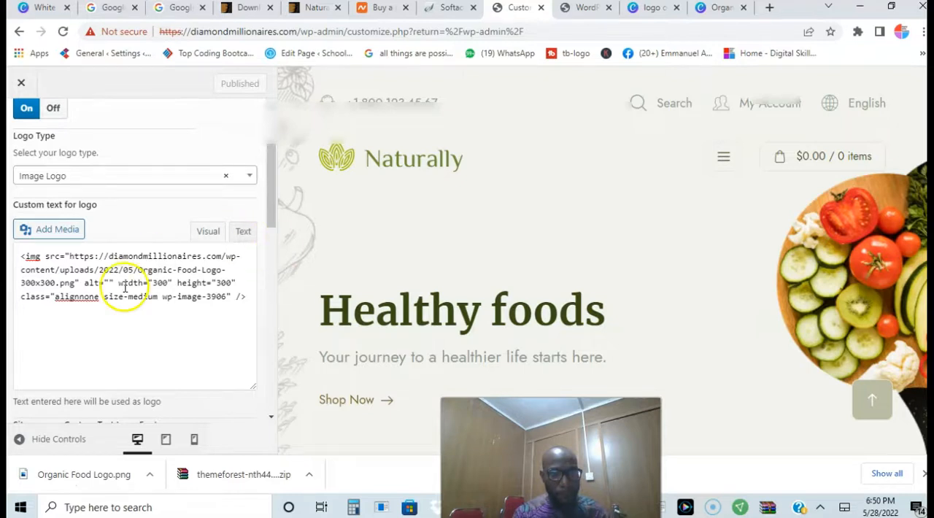
{"action": "left_click_drag", "start_coordinate": [273, 207], "coordinate": [267, 130]}
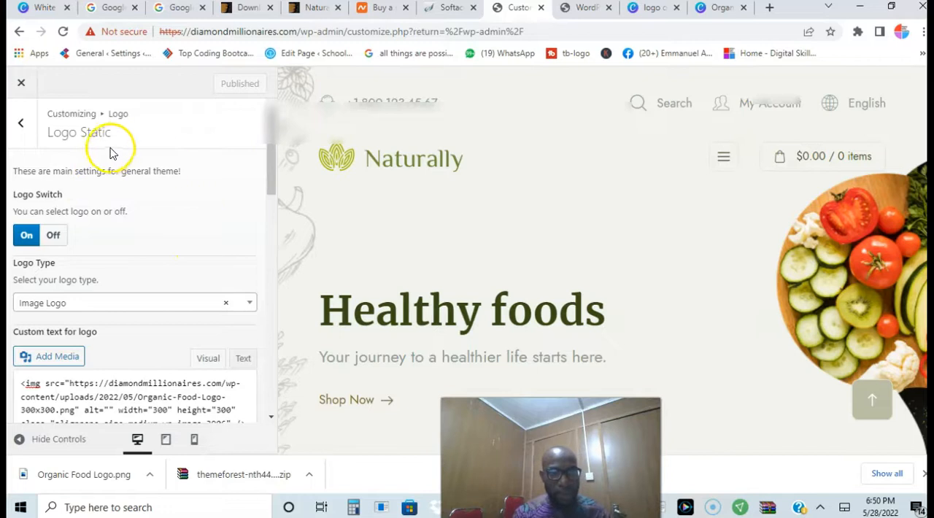
{"action": "left_click", "coordinate": [21, 124]}
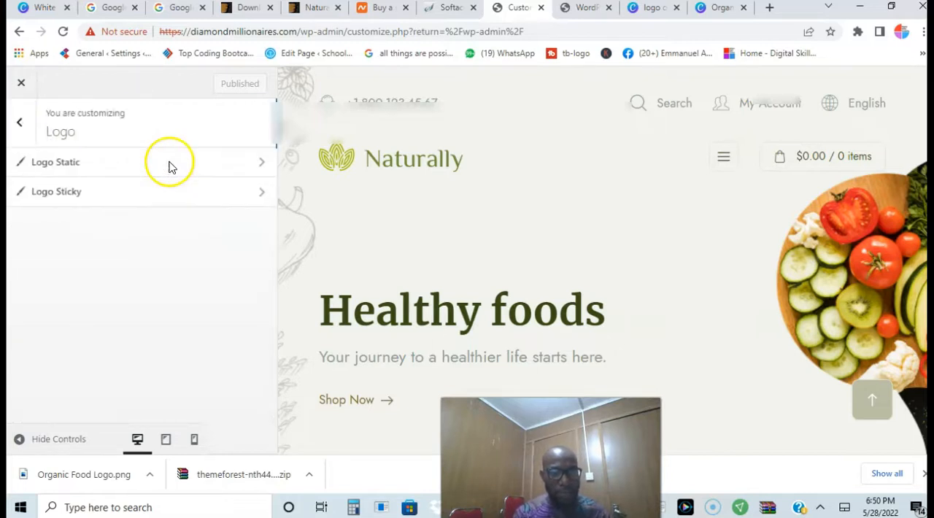
{"action": "left_click", "coordinate": [23, 125]}
{"action": "left_click", "coordinate": [22, 84]}
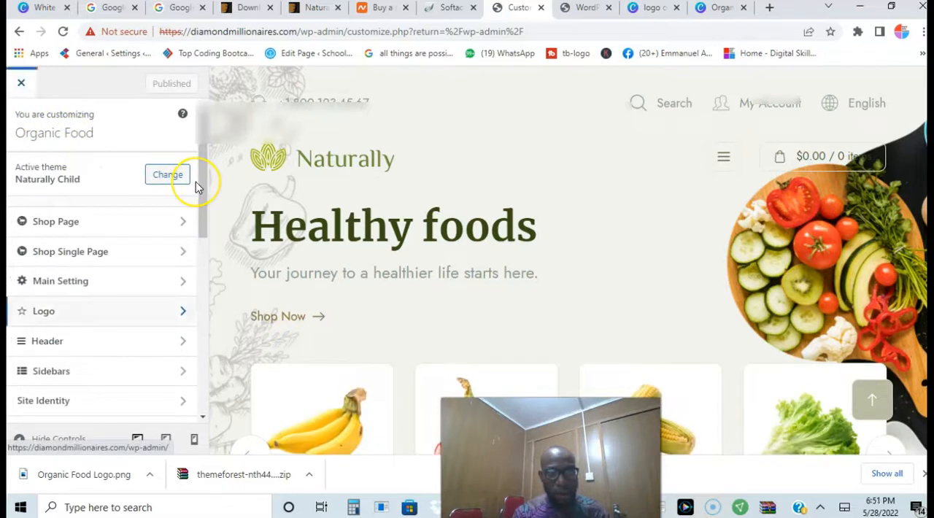
Open the NineTheme Theme Options and bring up the Logo Static section with its logo image setting
{"action": "scroll", "coordinate": [196, 182], "scroll_direction": "down", "scroll_amount": 1}
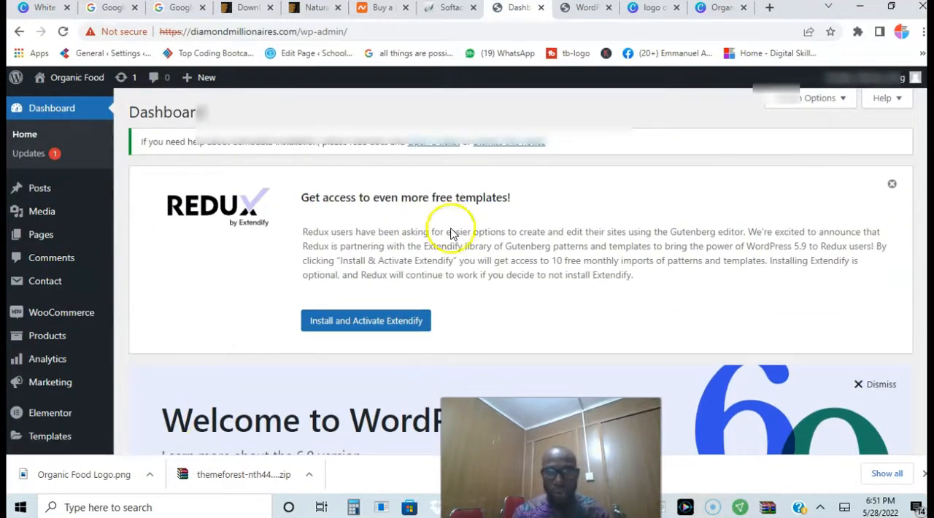
{"action": "scroll", "coordinate": [511, 292], "scroll_direction": "down", "scroll_amount": 5}
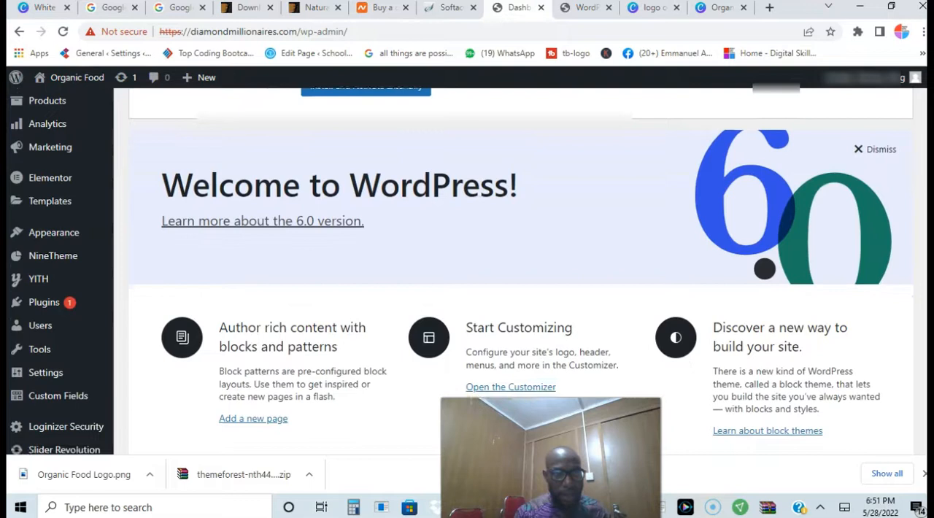
{"action": "scroll", "coordinate": [511, 292], "scroll_direction": "up", "scroll_amount": 2}
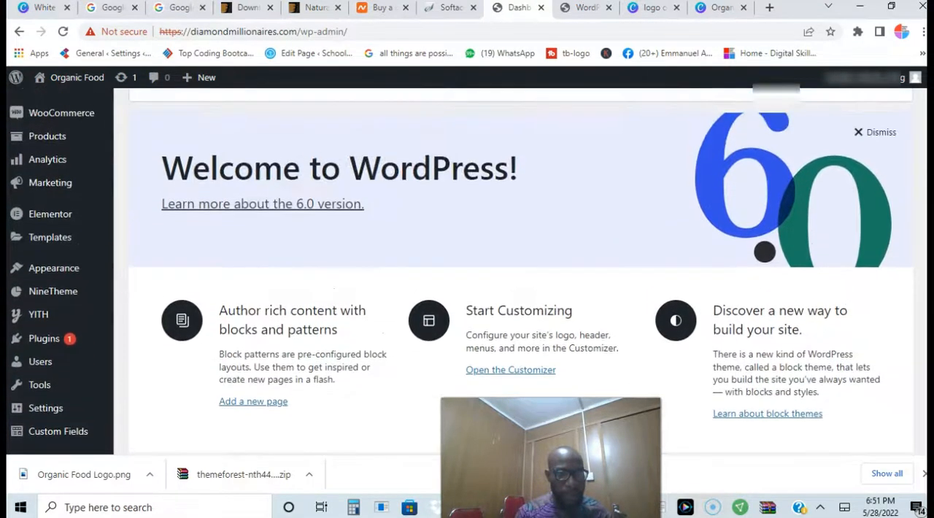
{"action": "mouse_move", "coordinate": [60, 299]}
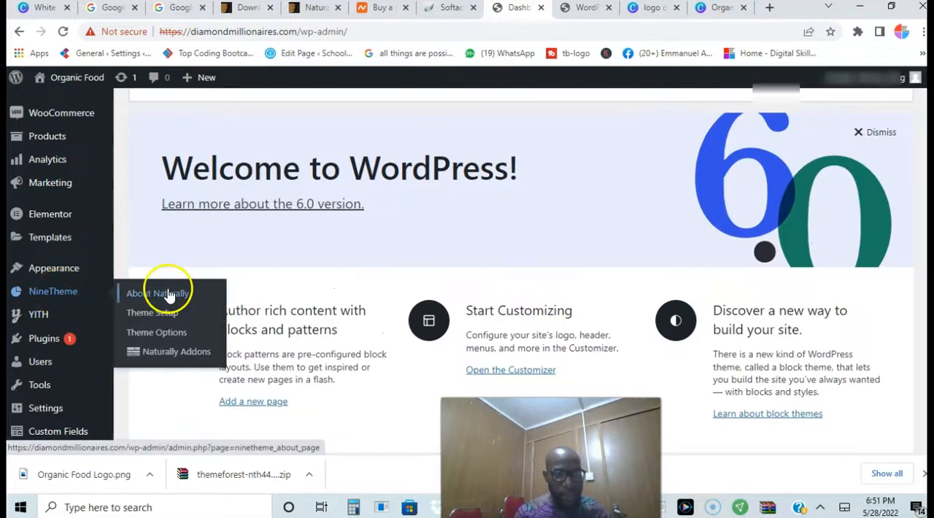
{"action": "left_click", "coordinate": [166, 335]}
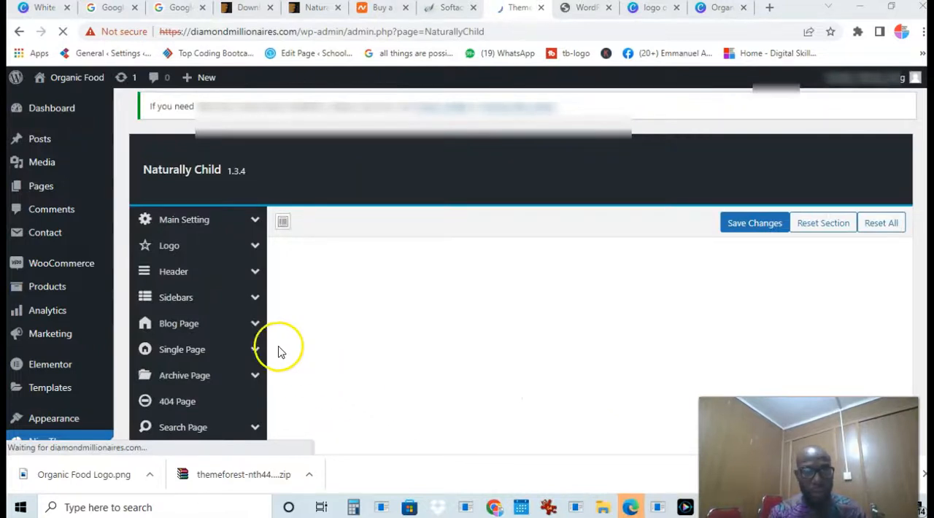
{"action": "left_click", "coordinate": [169, 251]}
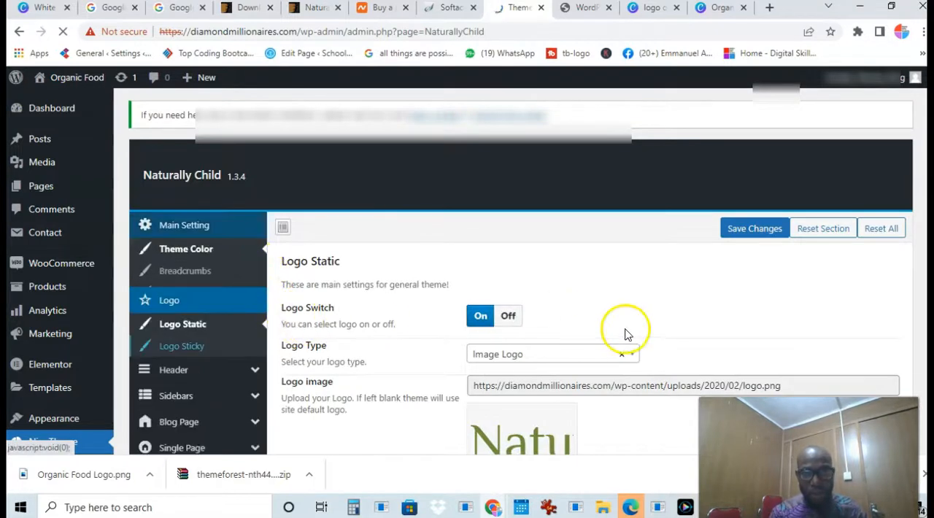
{"action": "scroll", "coordinate": [776, 305], "scroll_direction": "down", "scroll_amount": 2}
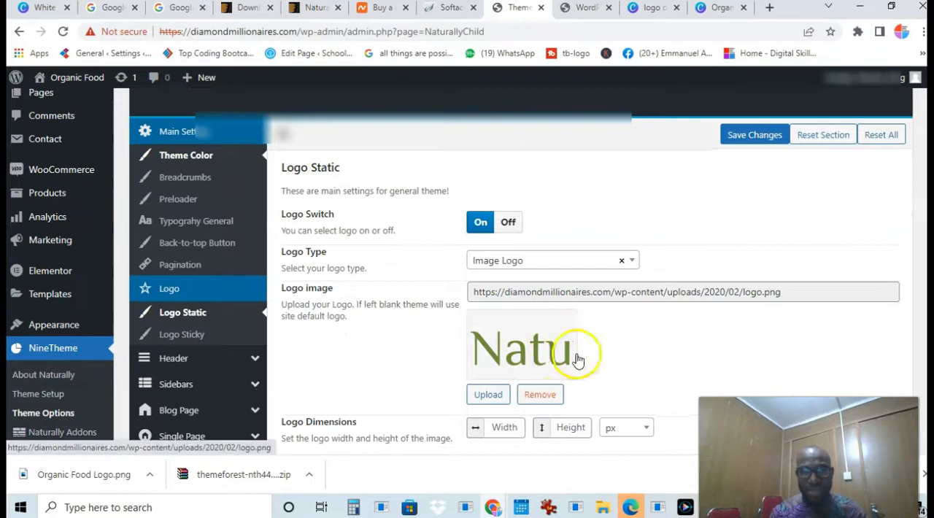
Replace the static logo image with Organic Food Logo from the media library and save the theme options
{"action": "left_click", "coordinate": [494, 395]}
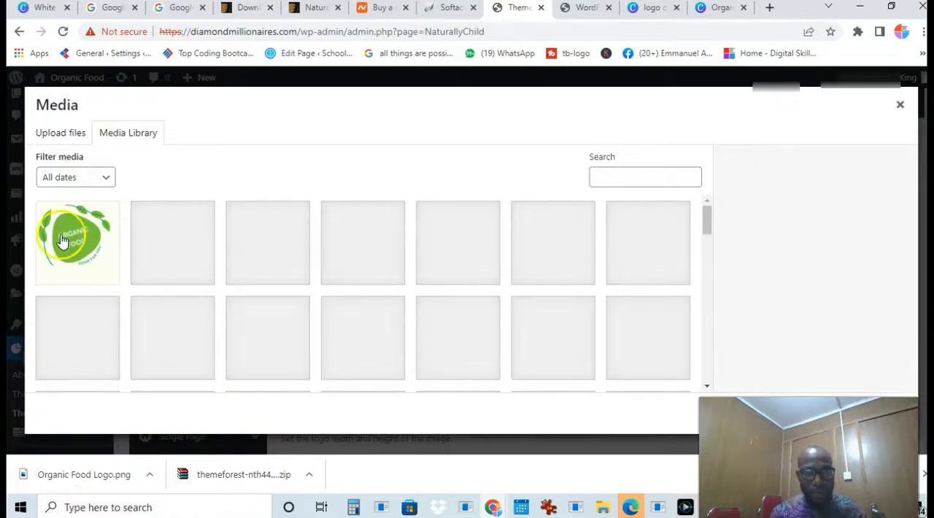
{"action": "left_click", "coordinate": [71, 241]}
{"action": "left_click_drag", "start_coordinate": [918, 251], "coordinate": [921, 368]}
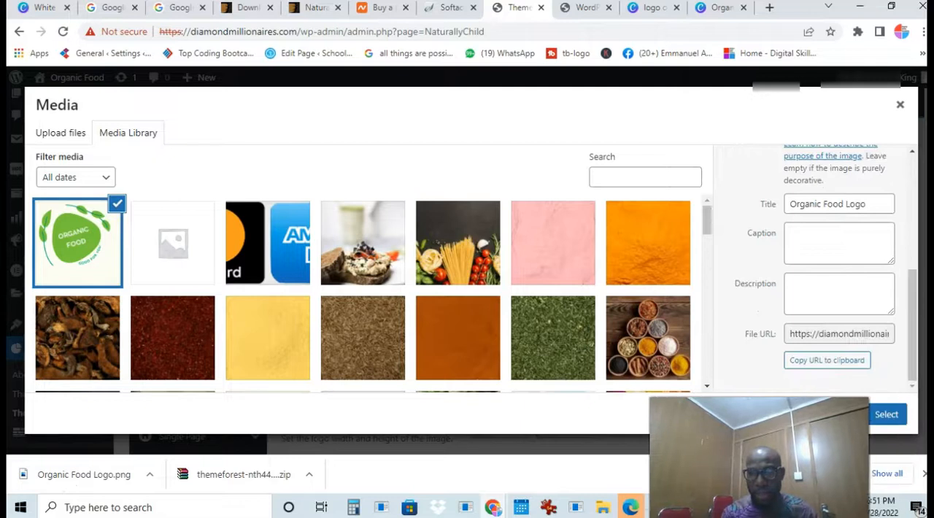
{"action": "left_click", "coordinate": [885, 415]}
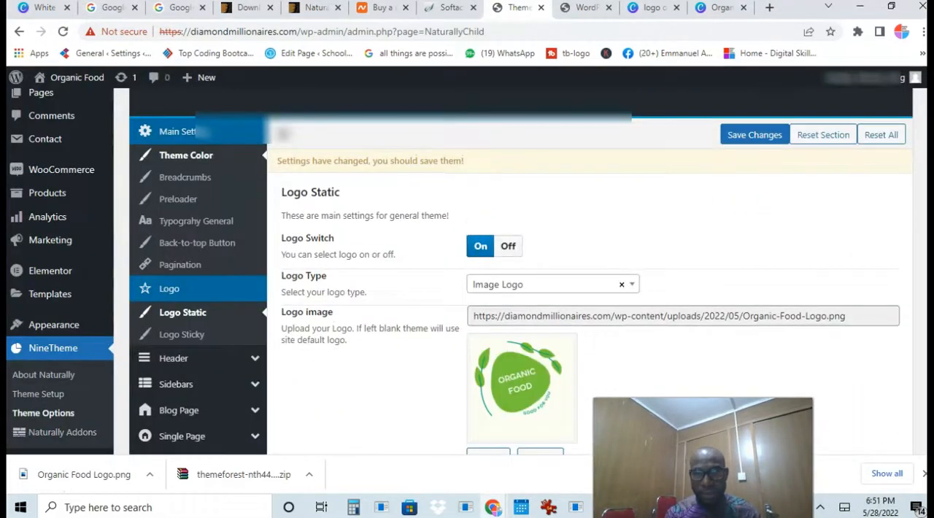
{"action": "left_click", "coordinate": [754, 135]}
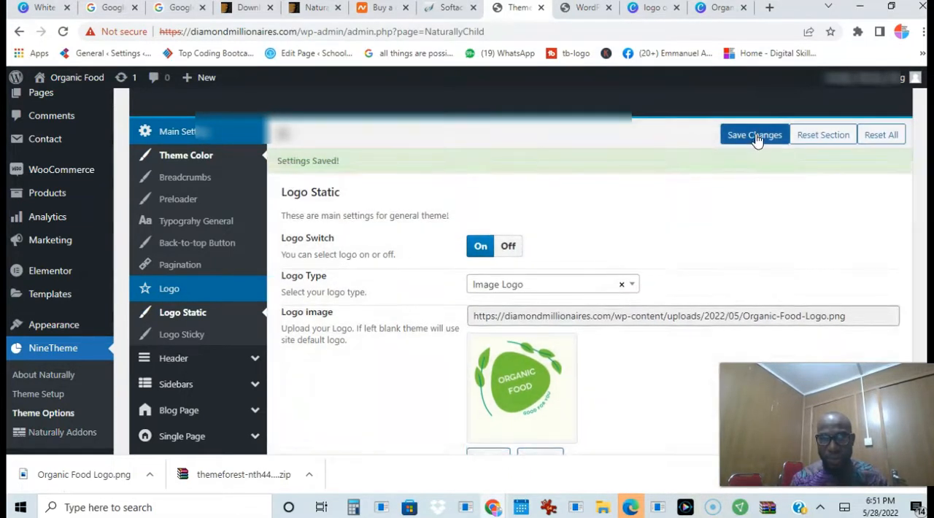
View the live homepage from the header logo down to the footer, and return to the WordPress dashboard
{"action": "mouse_move", "coordinate": [69, 80]}
{"action": "left_click", "coordinate": [60, 104]}
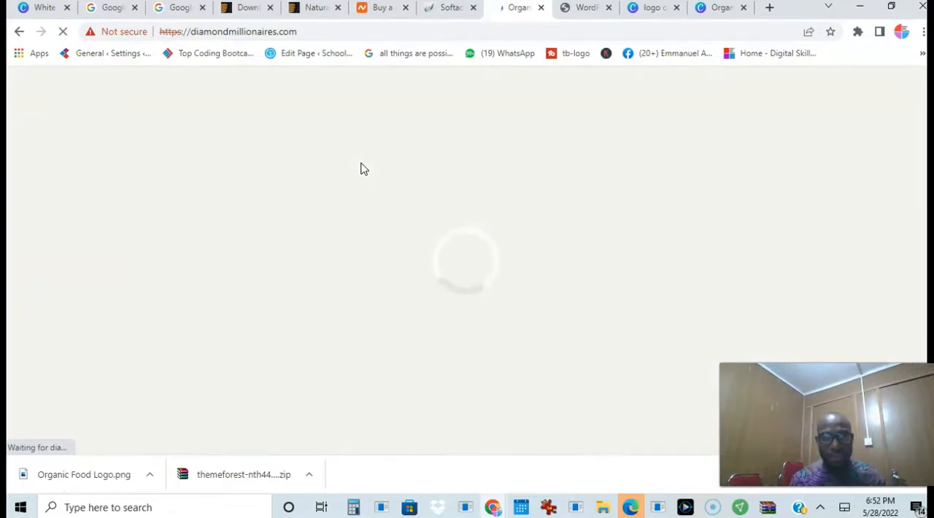
{"action": "left_click", "coordinate": [511, 237]}
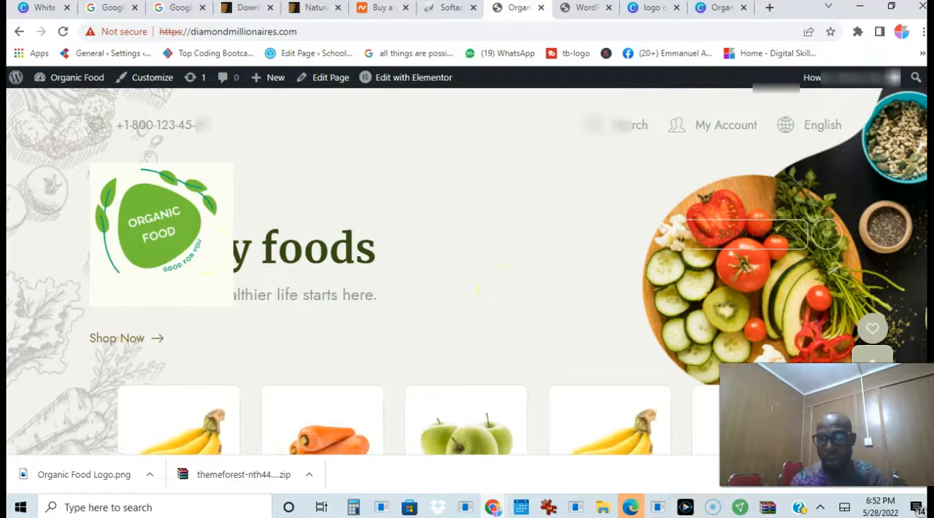
{"action": "scroll", "coordinate": [451, 175], "scroll_direction": "down", "scroll_amount": 5}
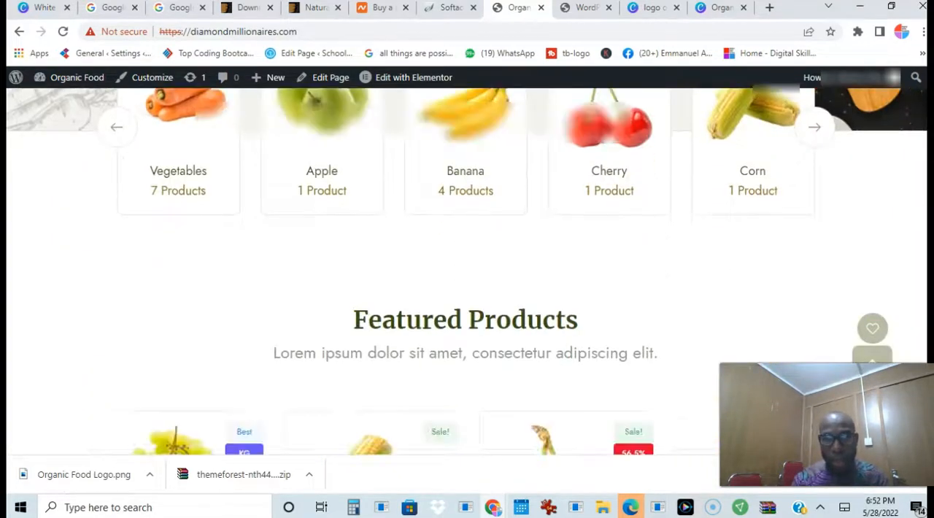
{"action": "scroll", "coordinate": [451, 175], "scroll_direction": "up", "scroll_amount": 2}
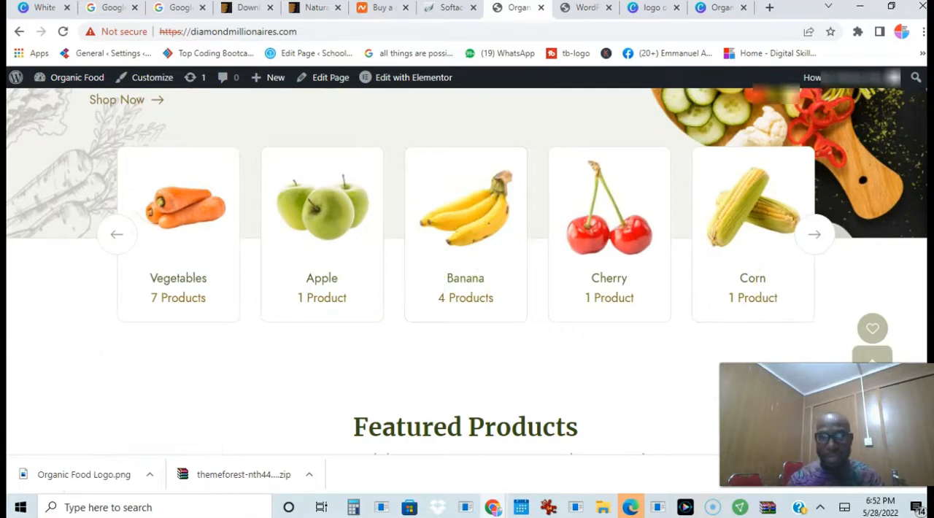
{"action": "scroll", "coordinate": [467, 270], "scroll_direction": "down", "scroll_amount": 15}
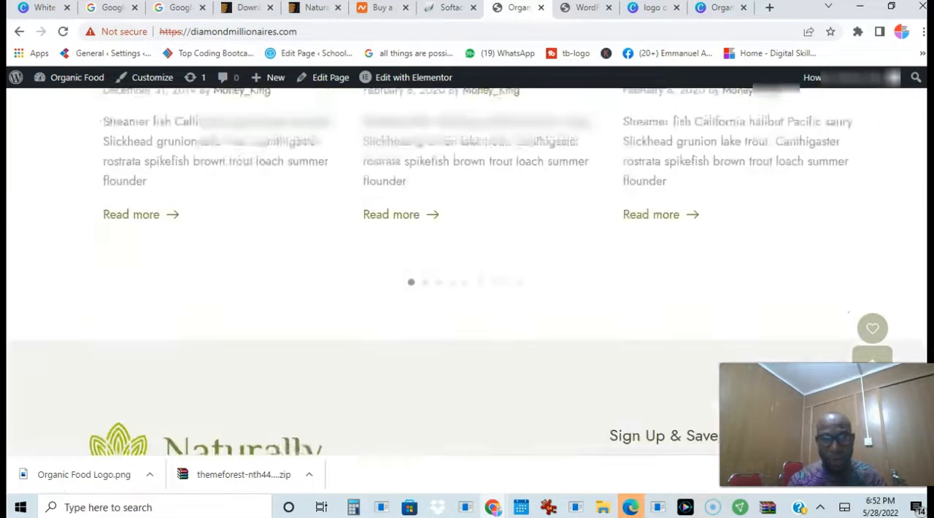
{"action": "scroll", "coordinate": [467, 270], "scroll_direction": "down", "scroll_amount": 5}
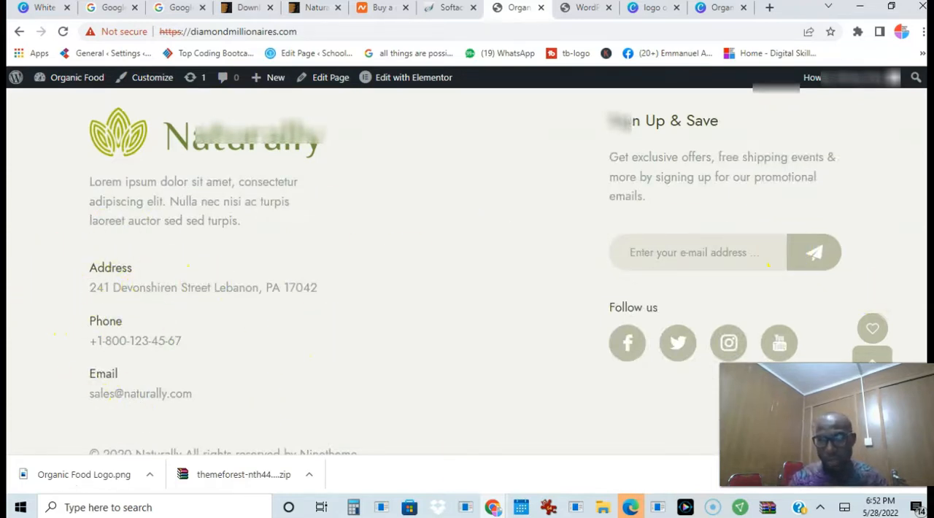
{"action": "mouse_move", "coordinate": [77, 78]}
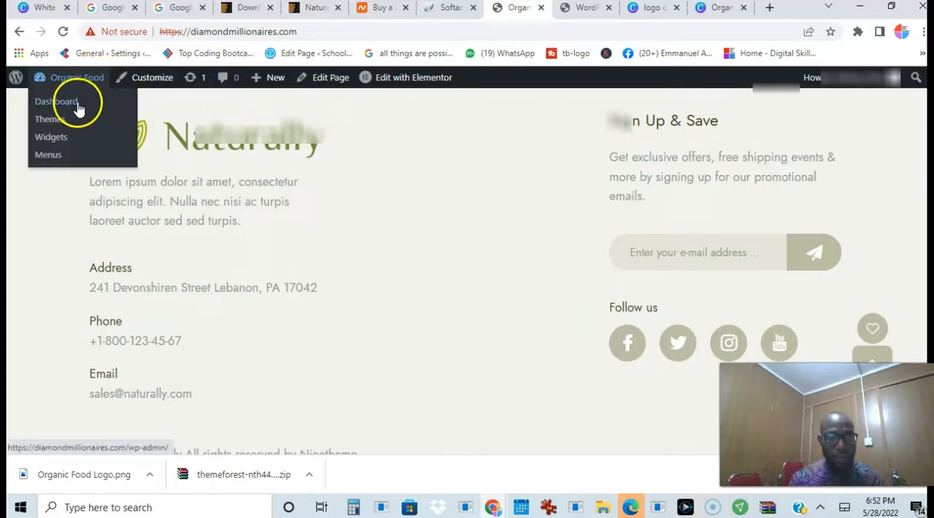
{"action": "left_click", "coordinate": [65, 108]}
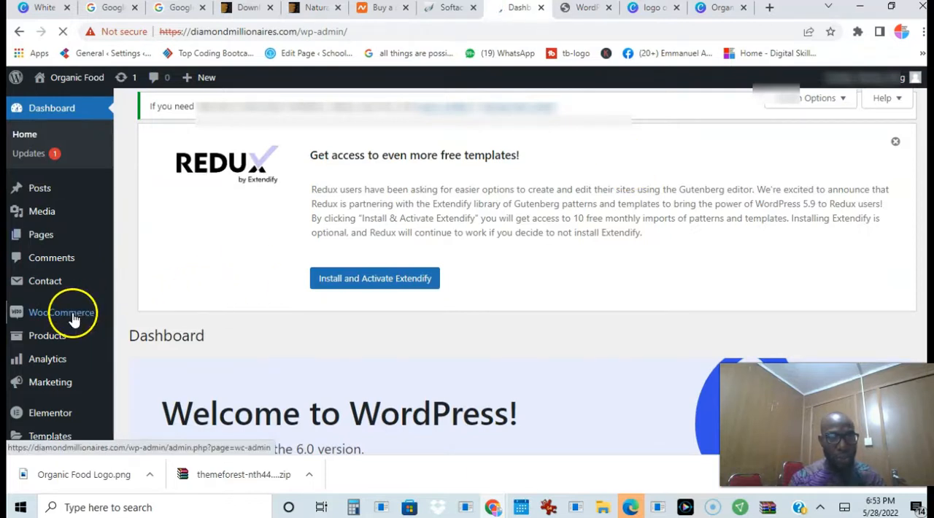
Open the WooCommerce settings to start the store setup wizard and enter the store's street address
{"action": "mouse_move", "coordinate": [73, 318]}
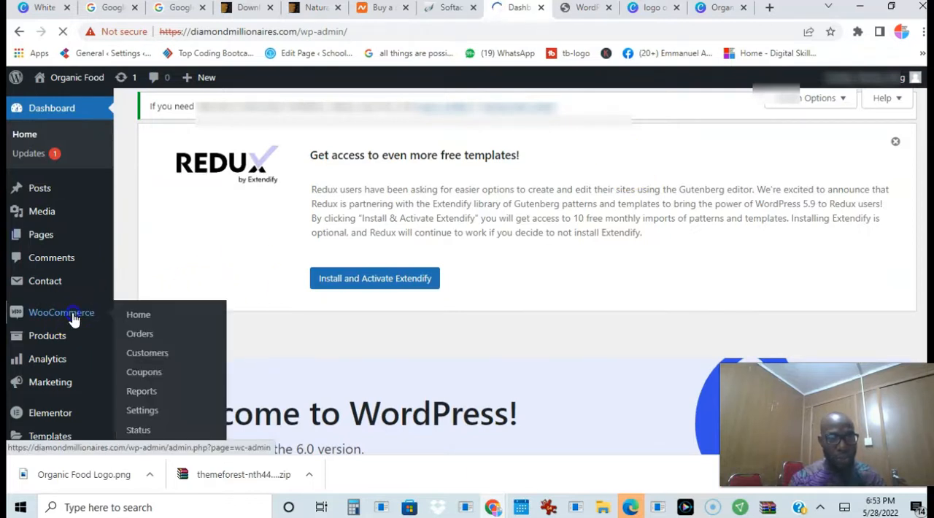
{"action": "left_click", "coordinate": [148, 413]}
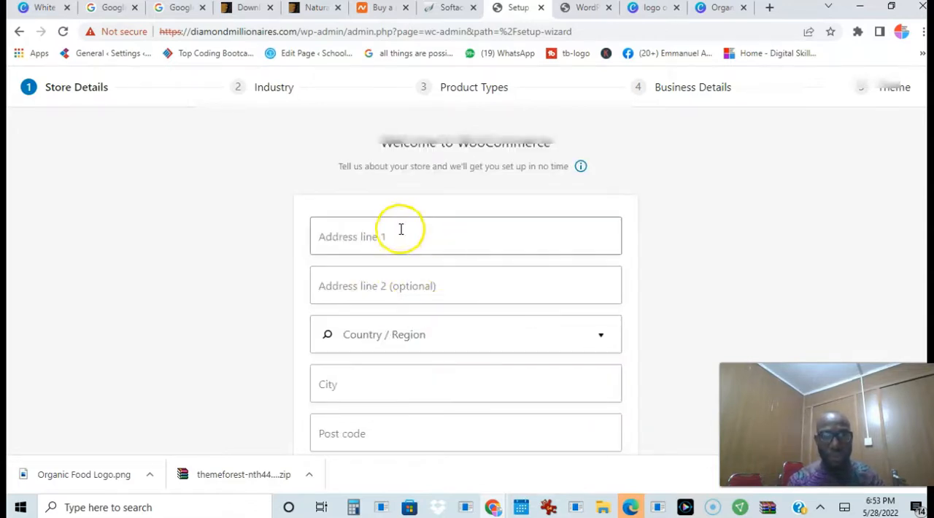
{"action": "left_click", "coordinate": [408, 235]}
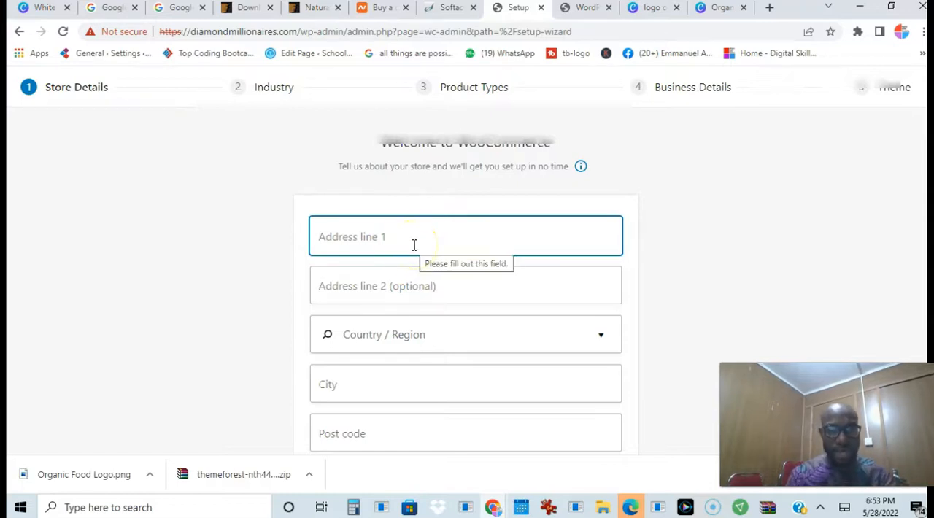
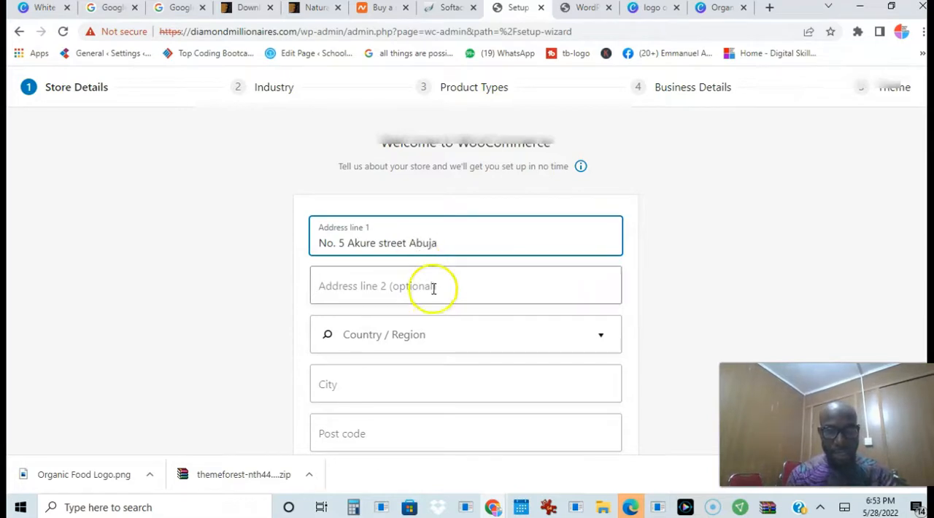
Set the store's country/region to Nigeria — Abuja and fill in the city
{"action": "left_click", "coordinate": [426, 339]}
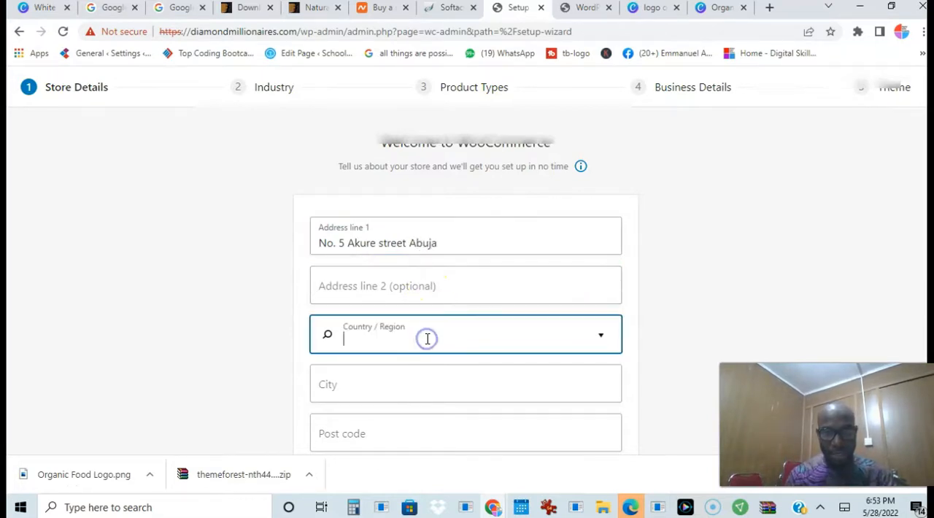
{"action": "type", "text": "Nigeria"}
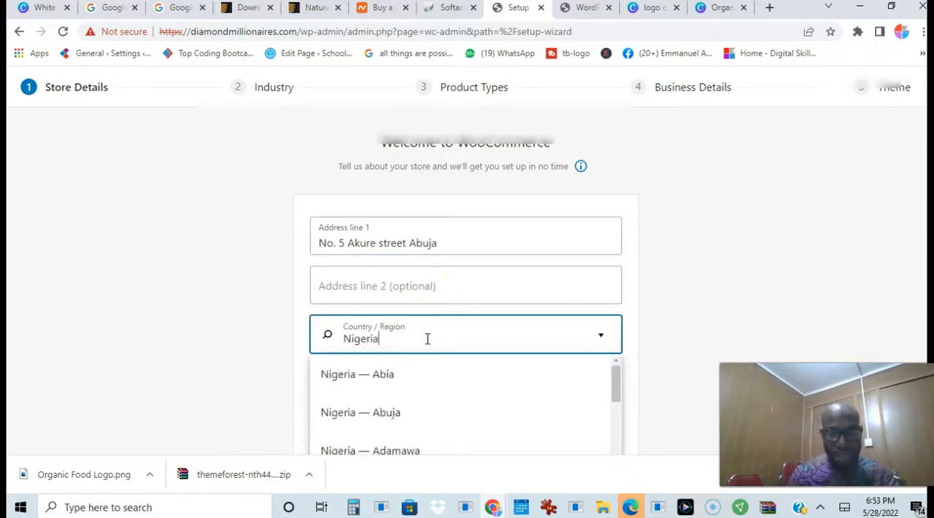
{"action": "left_click", "coordinate": [421, 413]}
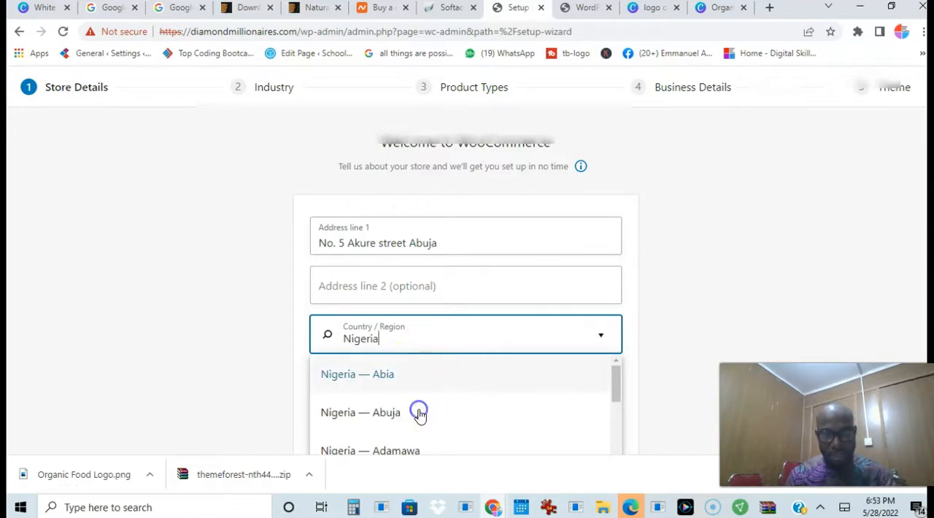
{"action": "left_click", "coordinate": [401, 375]}
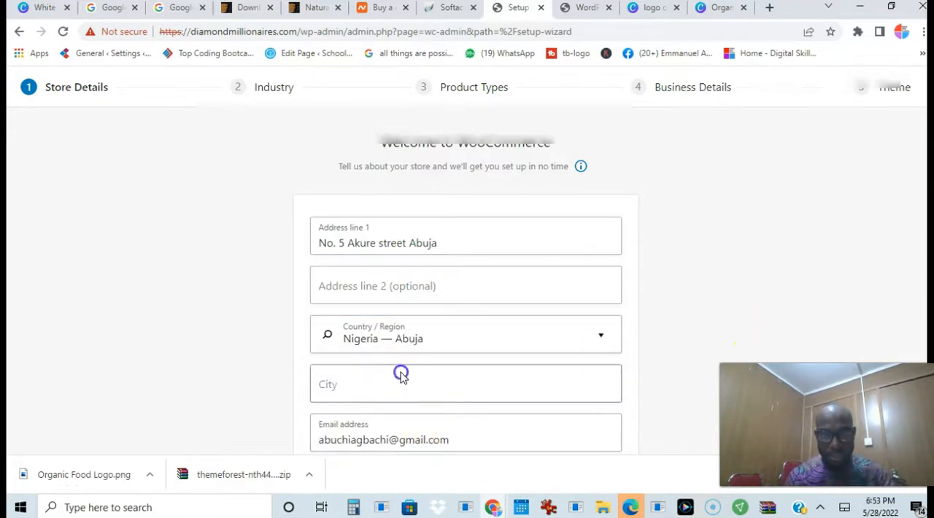
{"action": "type", "text": "Abuja"}
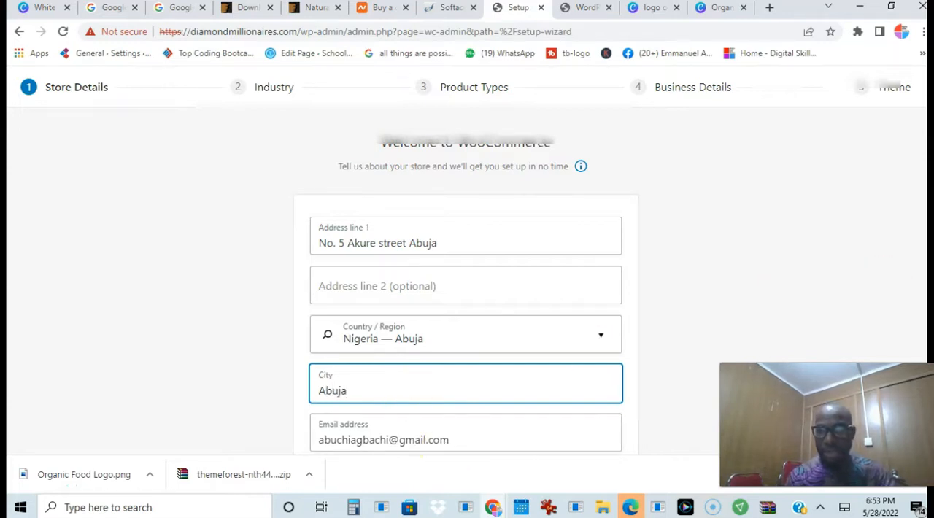
Opt out of the mailbox tips and usage tracking, and continue past the store details
{"action": "scroll", "coordinate": [913, 281], "scroll_direction": "down", "scroll_amount": 1}
{"action": "scroll", "coordinate": [703, 358], "scroll_direction": "down", "scroll_amount": 2}
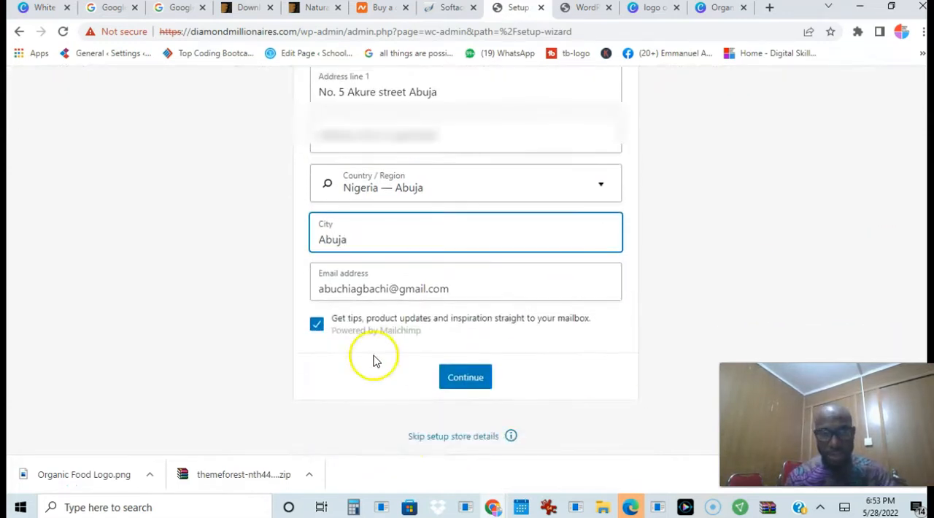
{"action": "left_click", "coordinate": [317, 326]}
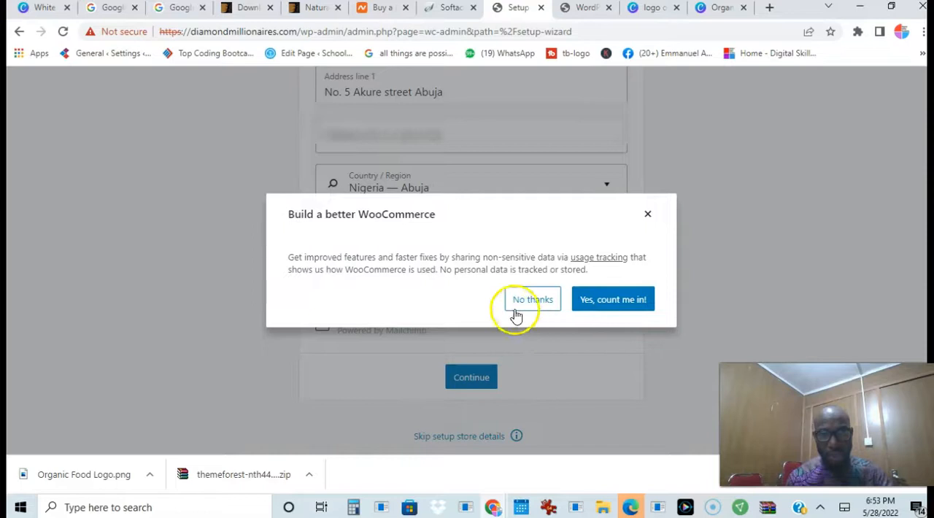
{"action": "left_click", "coordinate": [547, 310]}
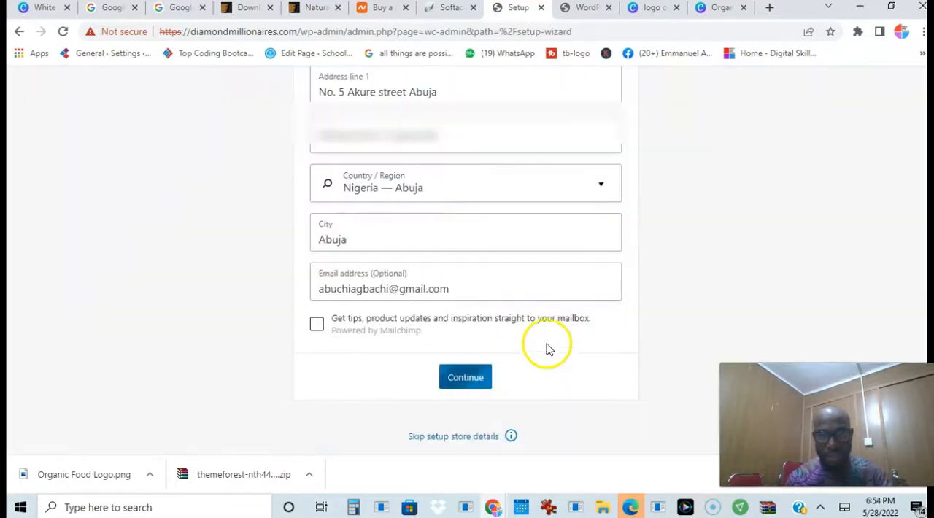
{"action": "left_click", "coordinate": [476, 382]}
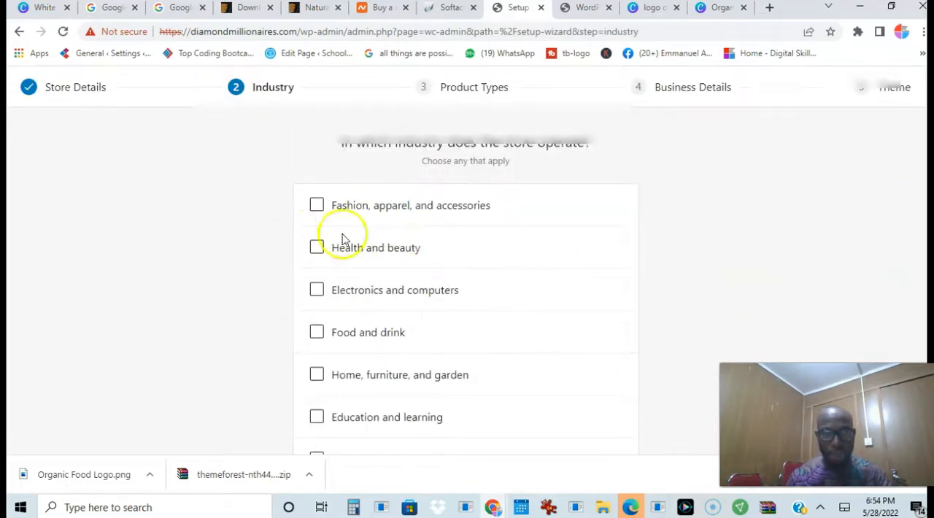
Choose Food and drink as the store's industry and continue to the product types
{"action": "scroll", "coordinate": [465, 270], "scroll_direction": "down", "scroll_amount": 1}
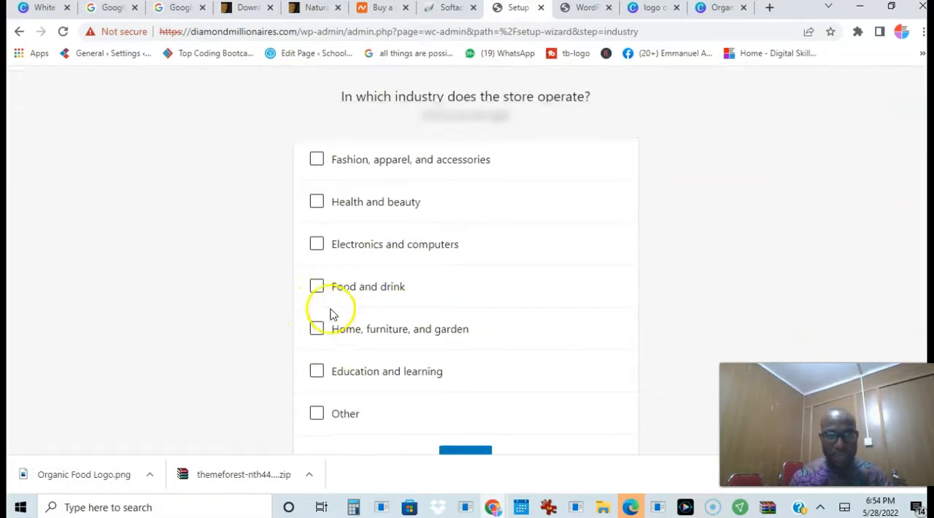
{"action": "left_click", "coordinate": [314, 286]}
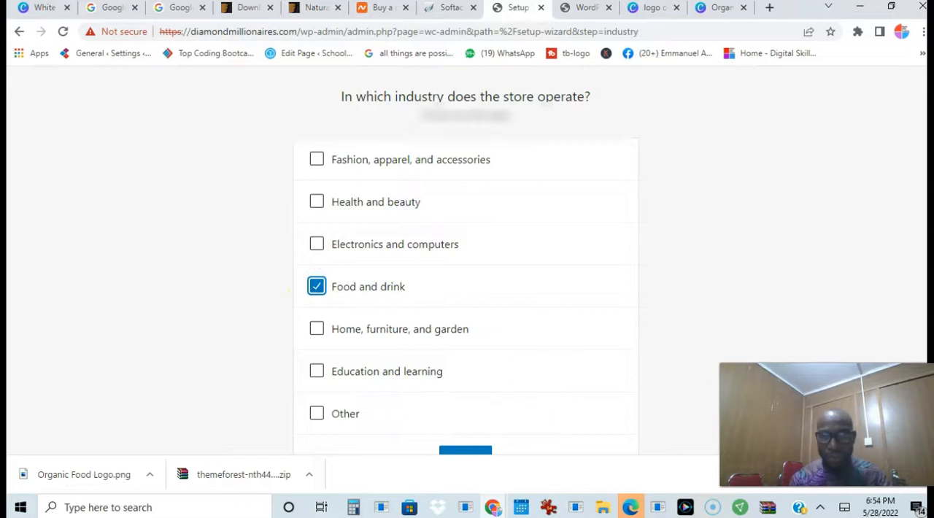
{"action": "scroll", "coordinate": [465, 270], "scroll_direction": "down", "scroll_amount": 1}
{"action": "left_click", "coordinate": [466, 420]}
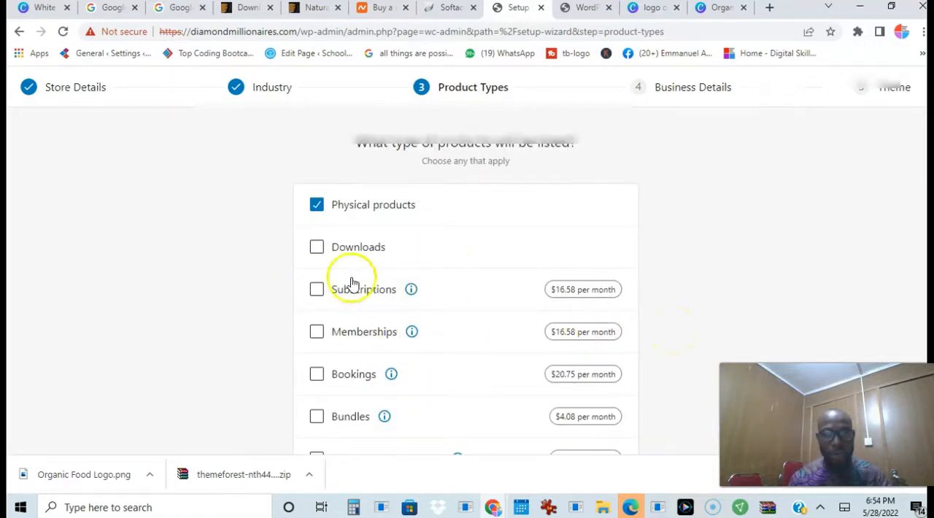
Add Downloads to the store's product types alongside Physical products and continue to the business details
{"action": "left_click", "coordinate": [316, 247]}
{"action": "scroll", "coordinate": [465, 292], "scroll_direction": "down", "scroll_amount": 2}
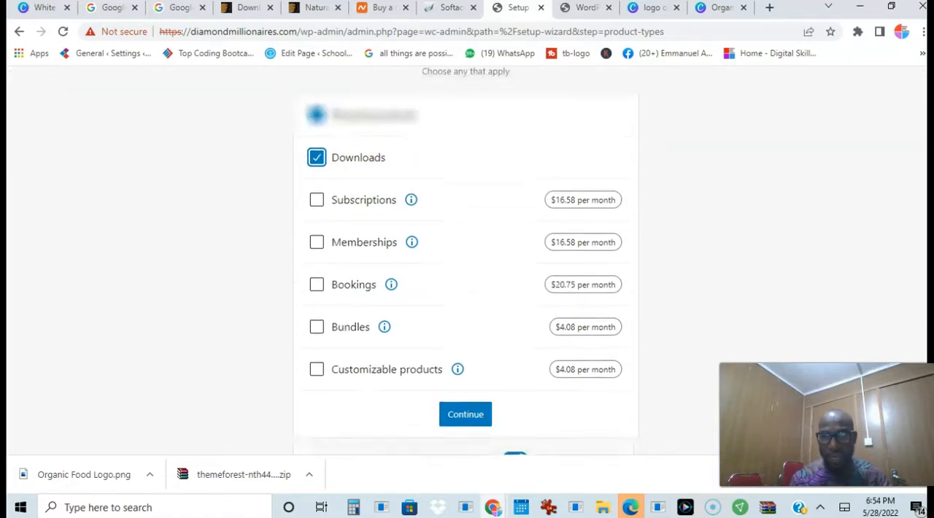
{"action": "left_click", "coordinate": [474, 412]}
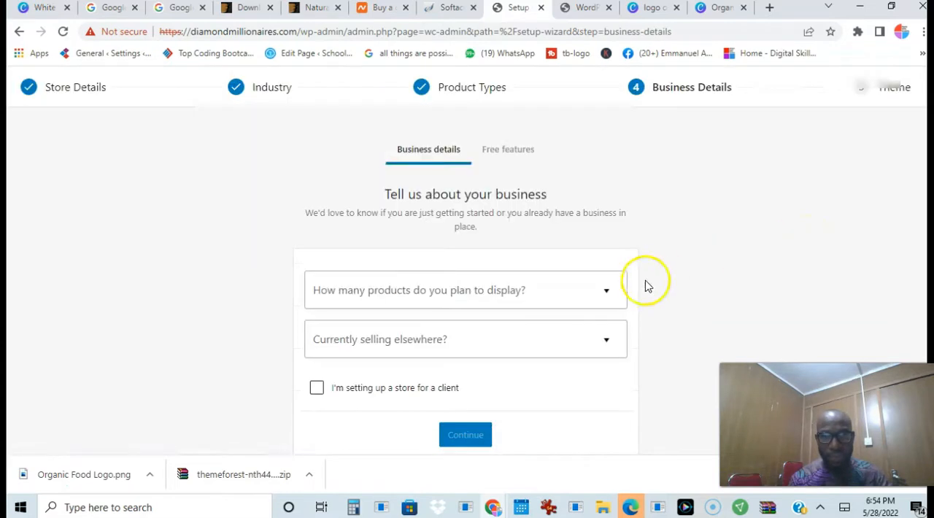
Set the planned number of products to 11 - 100 and currently selling elsewhere to No, and continue
{"action": "left_click", "coordinate": [561, 290]}
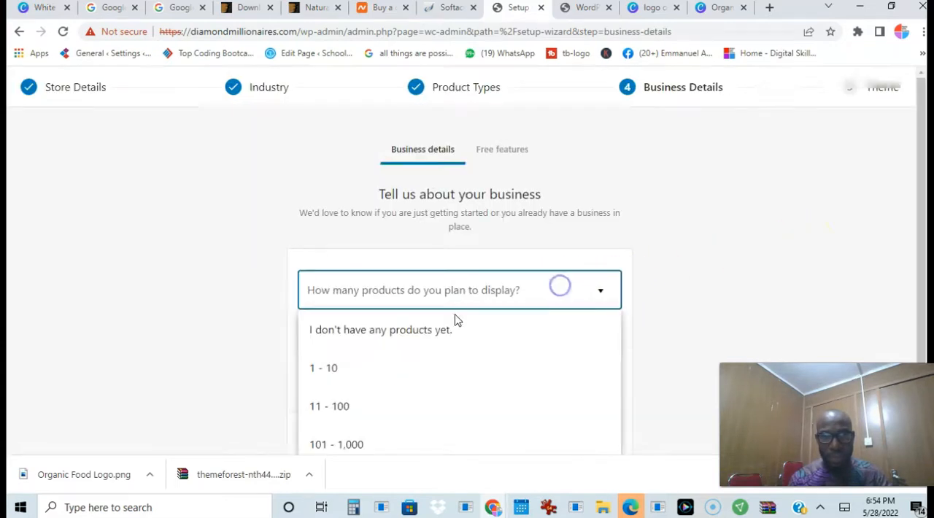
{"action": "left_click", "coordinate": [335, 405]}
{"action": "scroll", "coordinate": [467, 292], "scroll_direction": "down", "scroll_amount": 1}
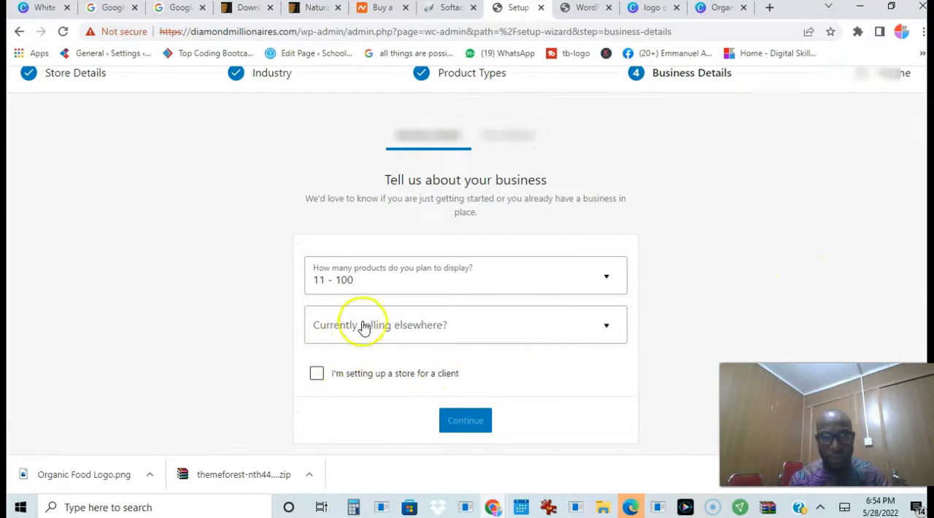
{"action": "left_click", "coordinate": [445, 327]}
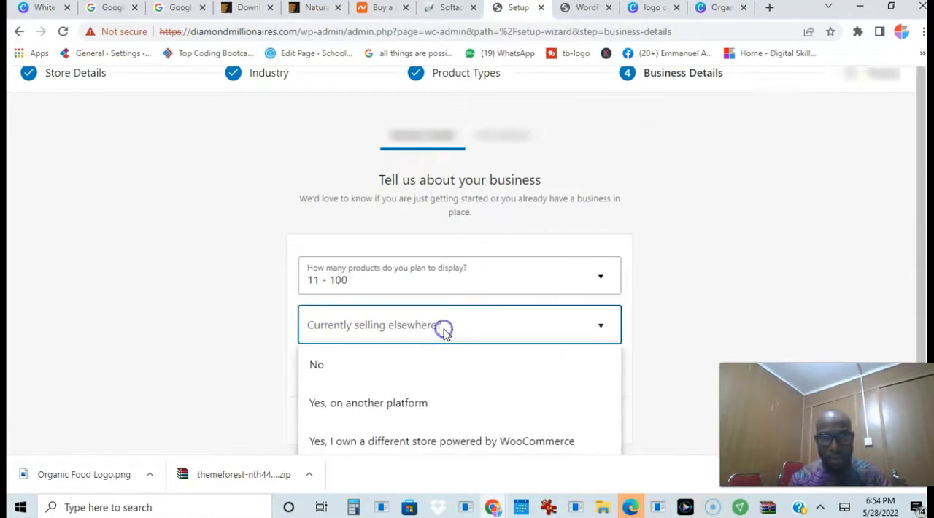
{"action": "left_click", "coordinate": [310, 373]}
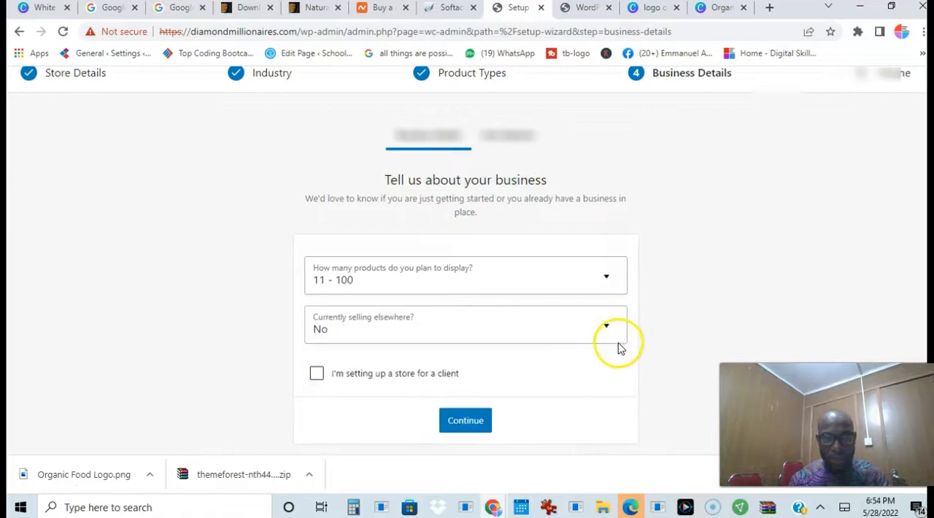
{"action": "double_click", "coordinate": [487, 421]}
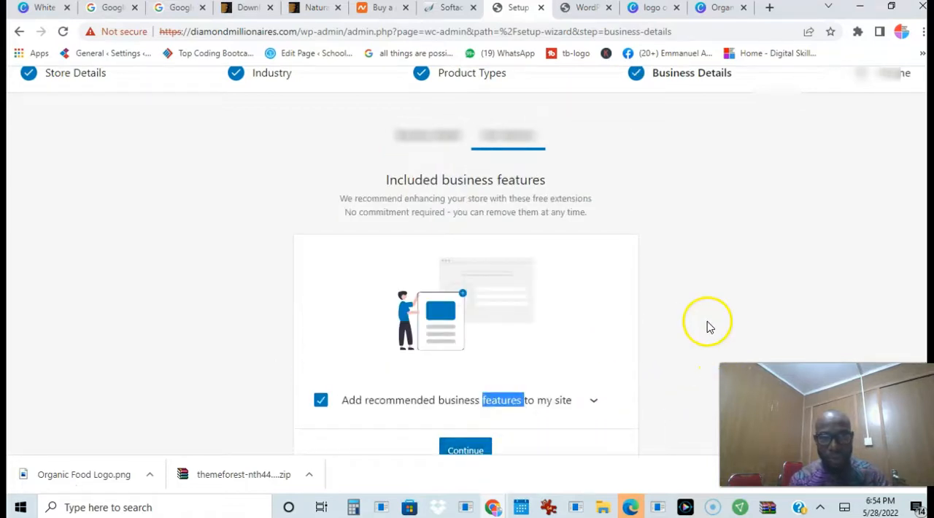
Exclude the recommended business features from the site and continue to the theme choice
{"action": "scroll", "coordinate": [465, 307], "scroll_direction": "down", "scroll_amount": 2}
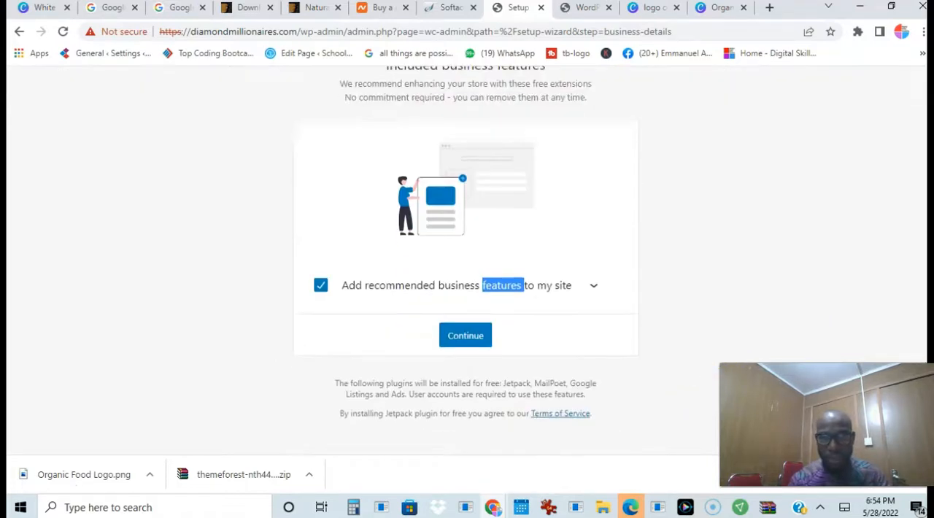
{"action": "left_click", "coordinate": [319, 288]}
{"action": "left_click", "coordinate": [466, 423]}
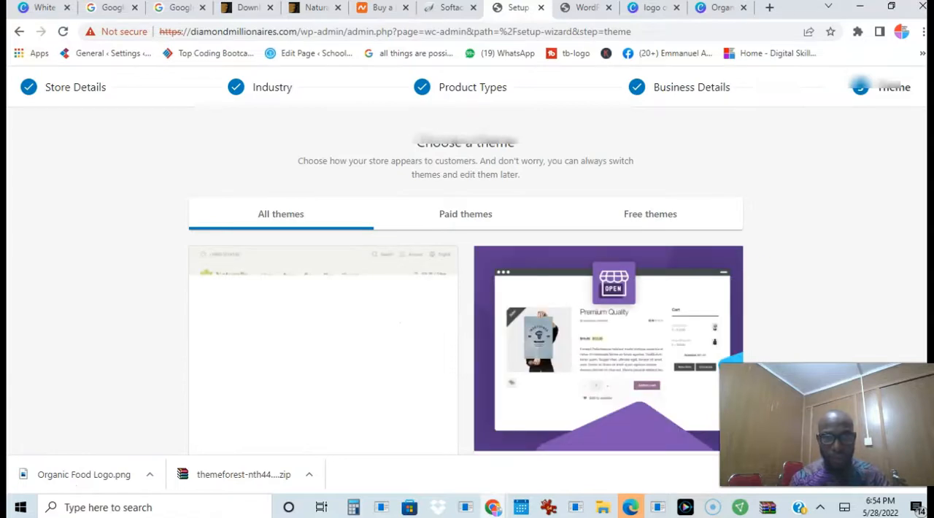
Look through the offered themes and finish the setup wizard with the active Naturally Child theme
{"action": "left_click_drag", "start_coordinate": [929, 99], "coordinate": [923, 41]}
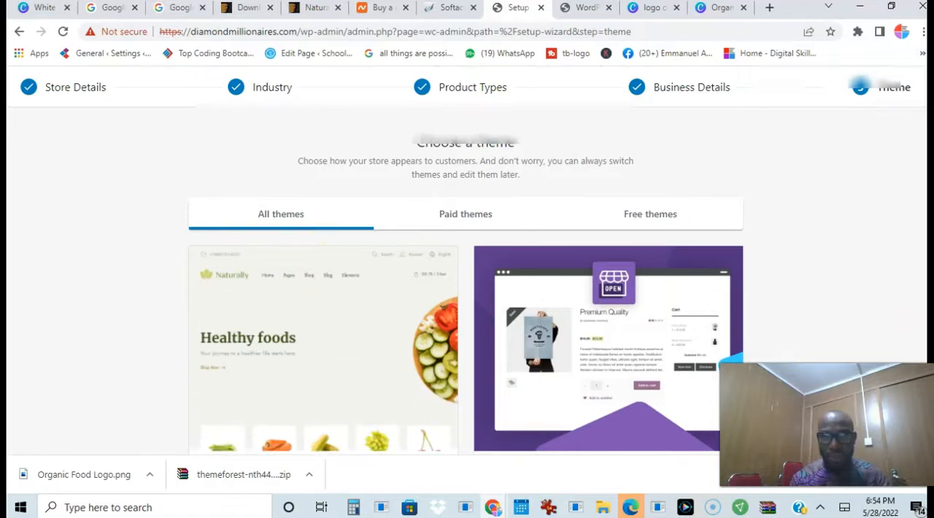
{"action": "scroll", "coordinate": [322, 246], "scroll_direction": "down", "scroll_amount": 20}
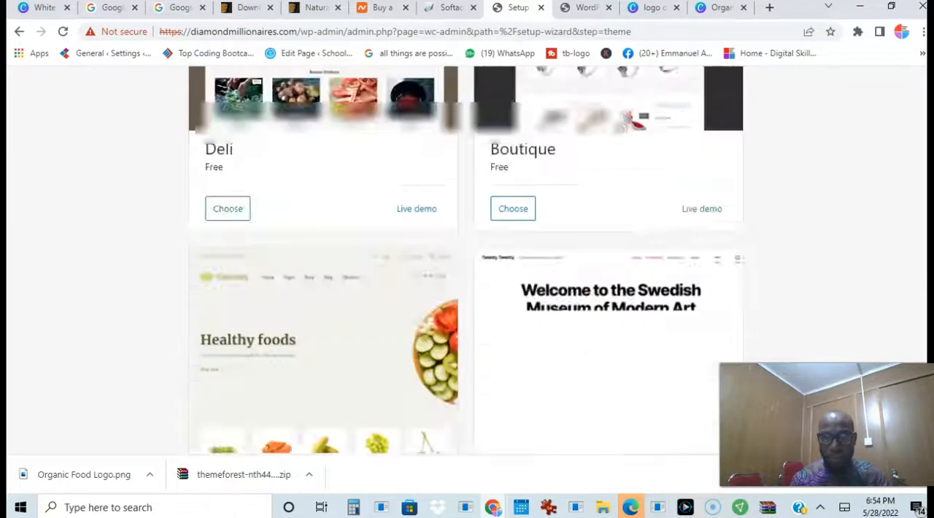
{"action": "left_click_drag", "start_coordinate": [919, 386], "coordinate": [919, 102]}
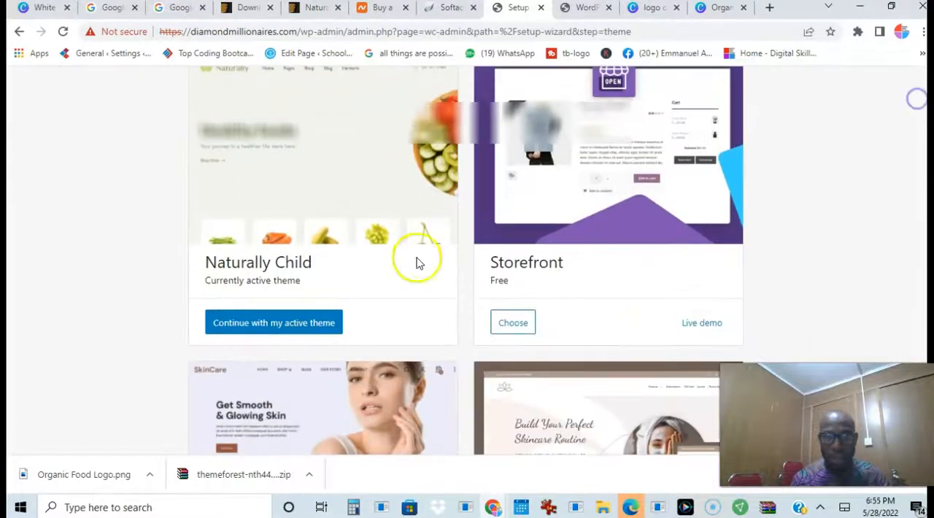
{"action": "left_click", "coordinate": [273, 329]}
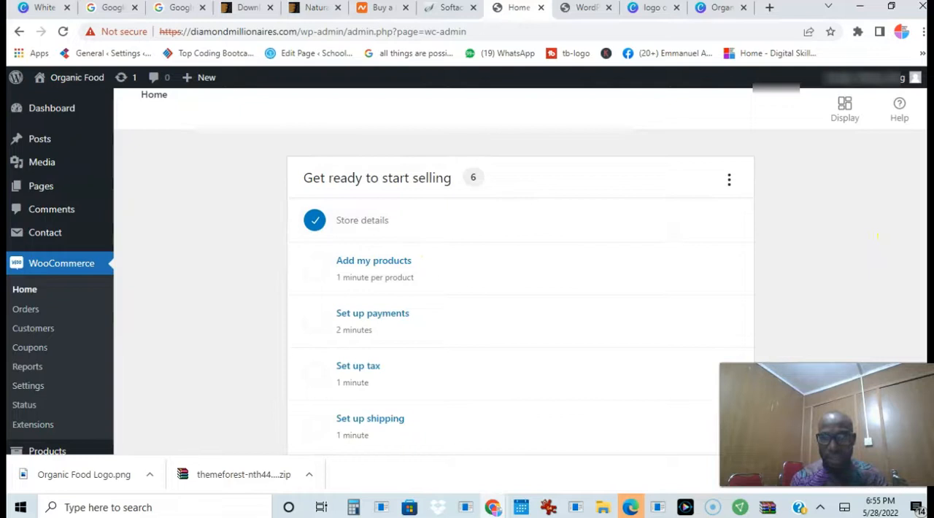
Open the Add my products setup task and view the available ways of adding products
{"action": "scroll", "coordinate": [835, 202], "scroll_direction": "down", "scroll_amount": 1}
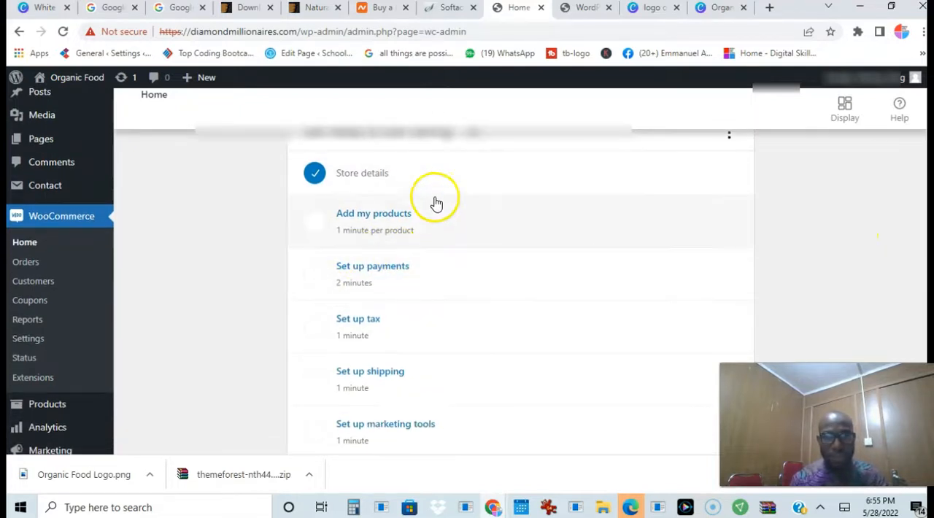
{"action": "left_click", "coordinate": [405, 215]}
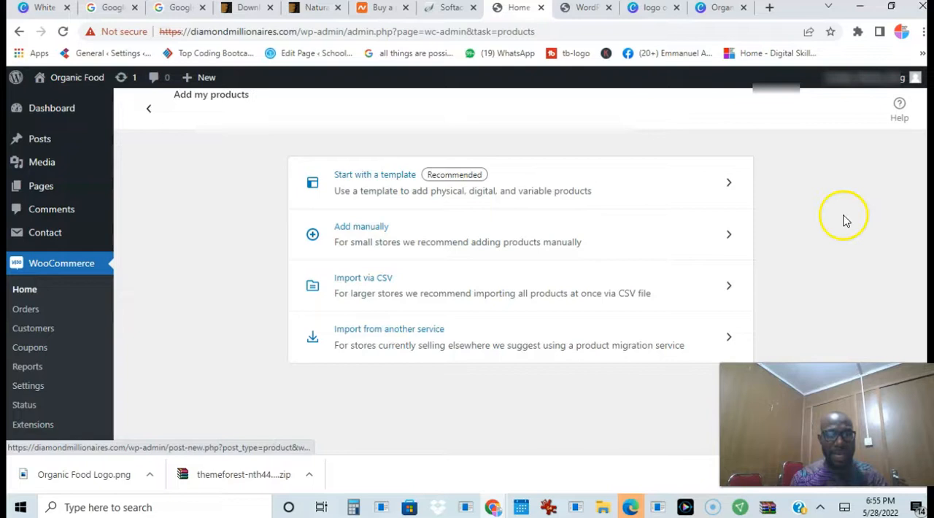
{"action": "scroll", "coordinate": [219, 336], "scroll_direction": "down", "scroll_amount": 2}
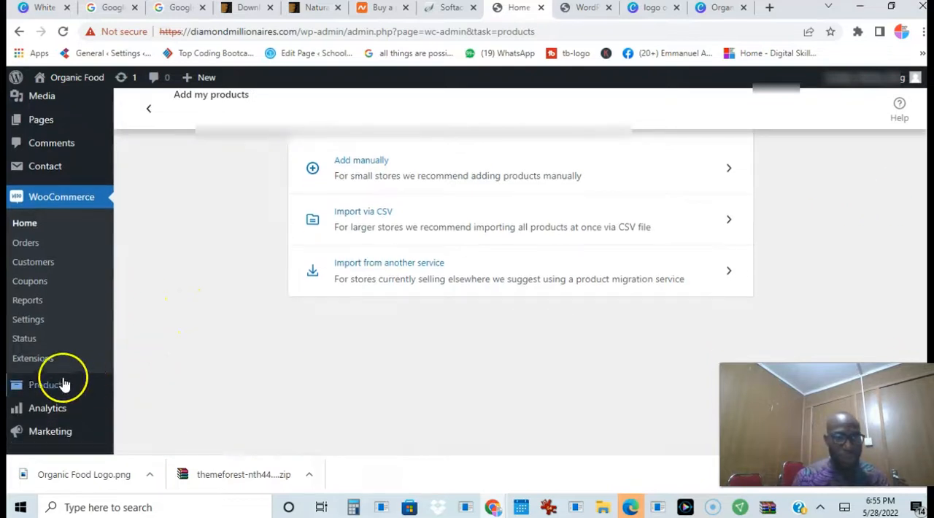
Open the list of all products and look through the imported demo items
{"action": "mouse_move", "coordinate": [53, 389]}
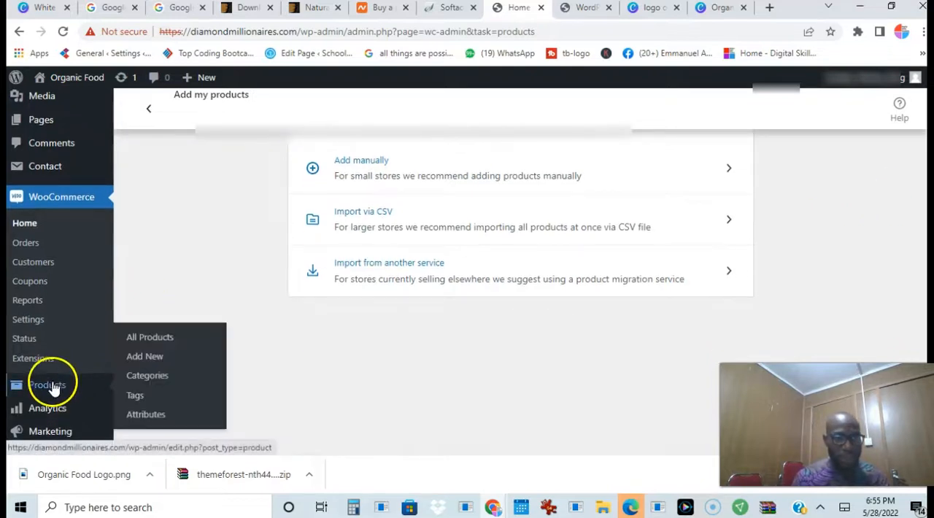
{"action": "left_click", "coordinate": [159, 339]}
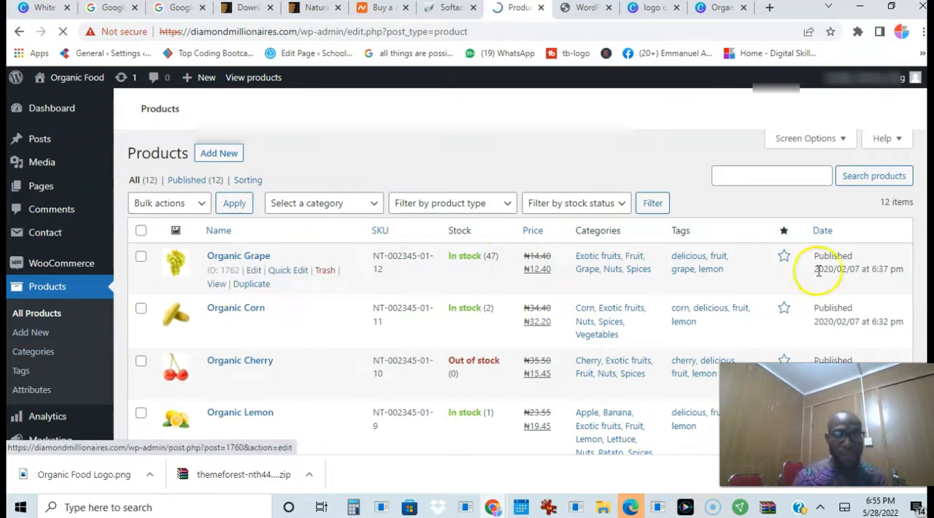
{"action": "scroll", "coordinate": [825, 274], "scroll_direction": "down", "scroll_amount": 1}
{"action": "scroll", "coordinate": [267, 278], "scroll_direction": "down", "scroll_amount": 2}
{"action": "scroll", "coordinate": [267, 278], "scroll_direction": "up", "scroll_amount": 2}
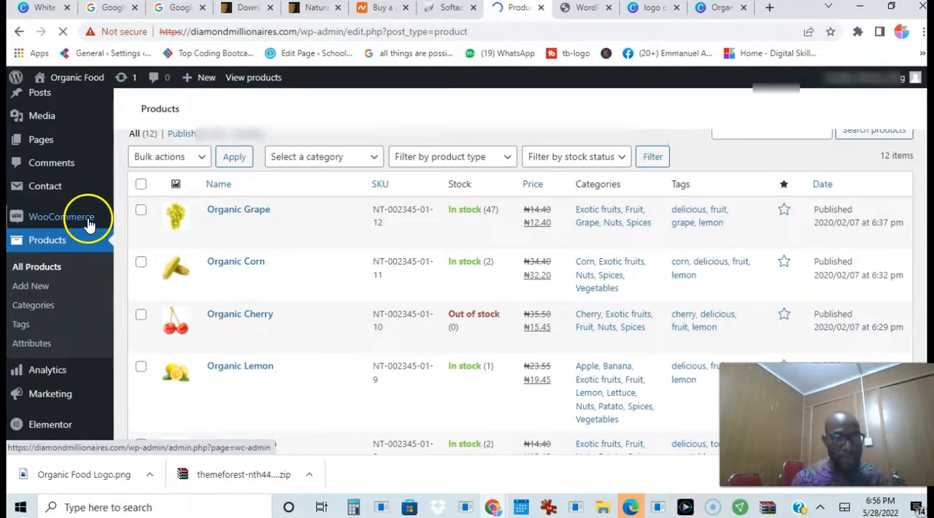
Open the WooCommerce home page and decline the Jetpack traffic stats offer in the stats overview
{"action": "mouse_move", "coordinate": [79, 215]}
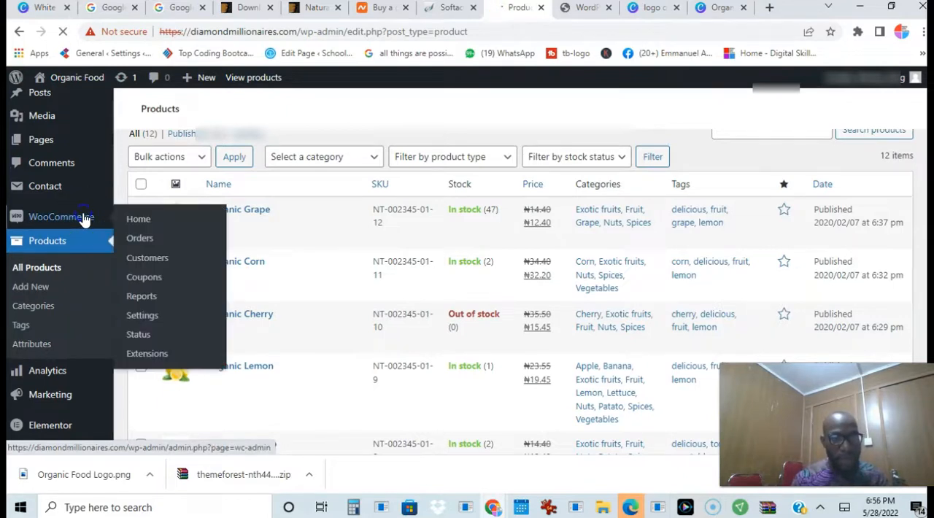
{"action": "left_click", "coordinate": [143, 315]}
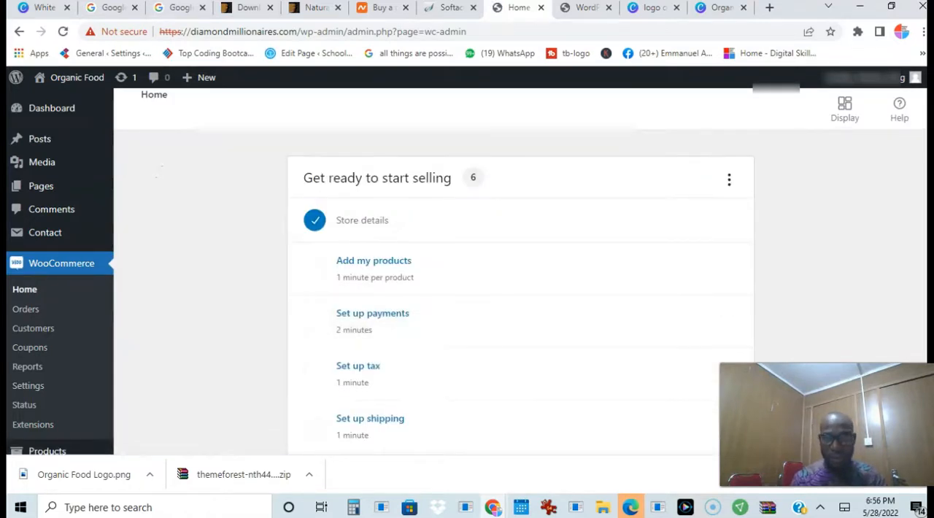
{"action": "scroll", "coordinate": [467, 277], "scroll_direction": "down", "scroll_amount": 5}
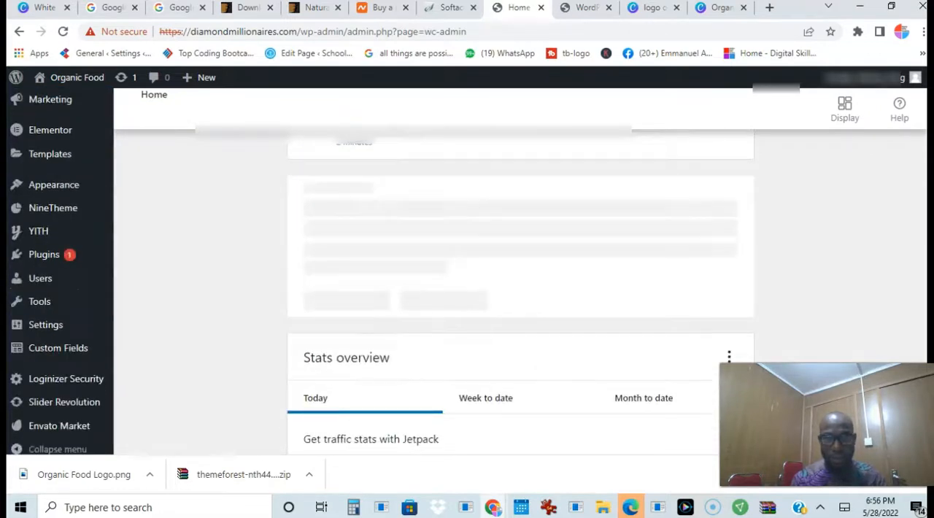
{"action": "scroll", "coordinate": [467, 277], "scroll_direction": "down", "scroll_amount": 5}
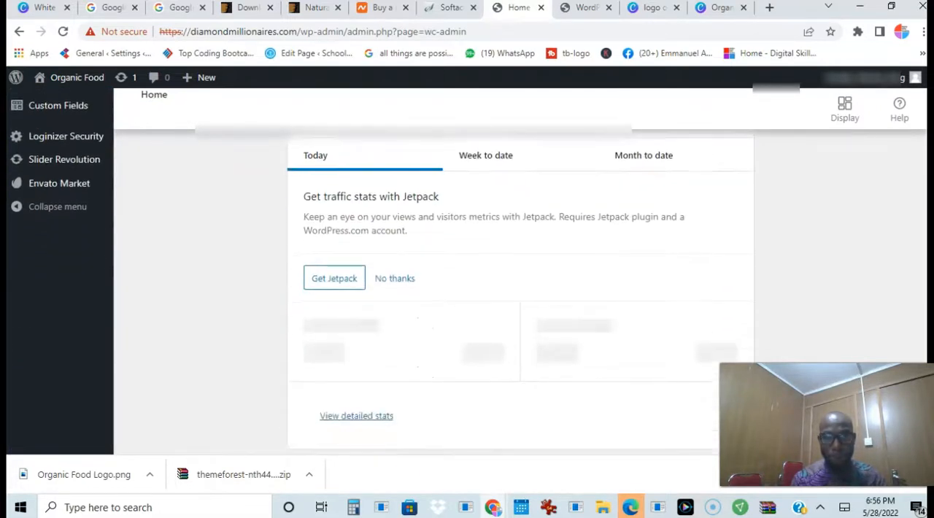
{"action": "left_click", "coordinate": [400, 278]}
{"action": "scroll", "coordinate": [672, 285], "scroll_direction": "down", "scroll_amount": 3}
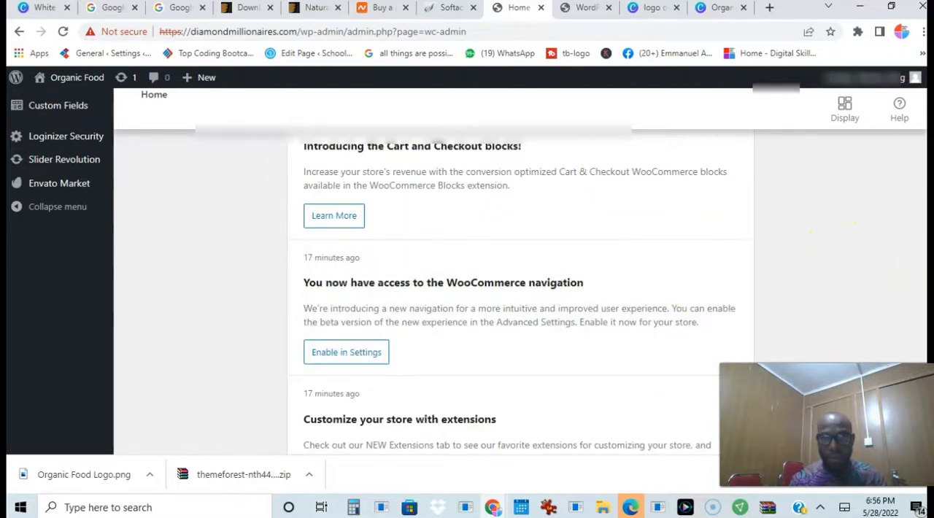
{"action": "scroll", "coordinate": [511, 292], "scroll_direction": "down", "scroll_amount": 15}
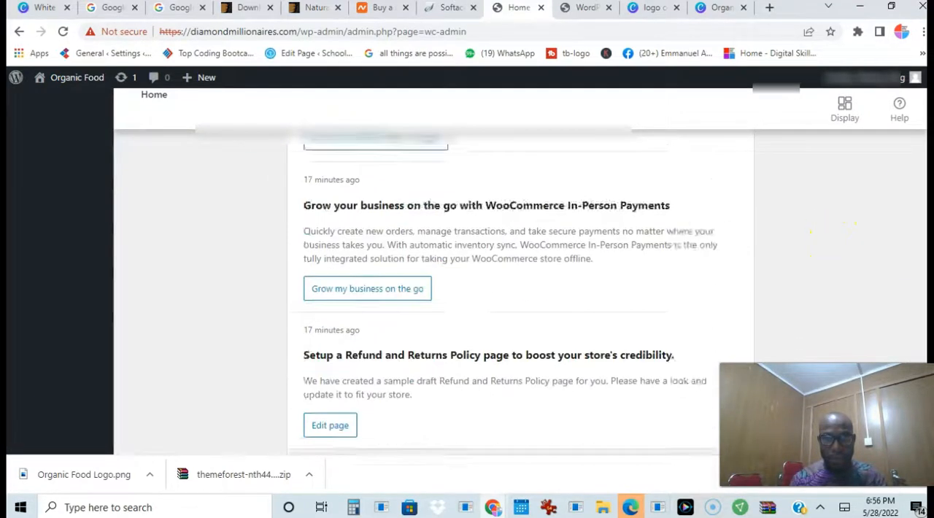
{"action": "scroll", "coordinate": [519, 292], "scroll_direction": "down", "scroll_amount": 4}
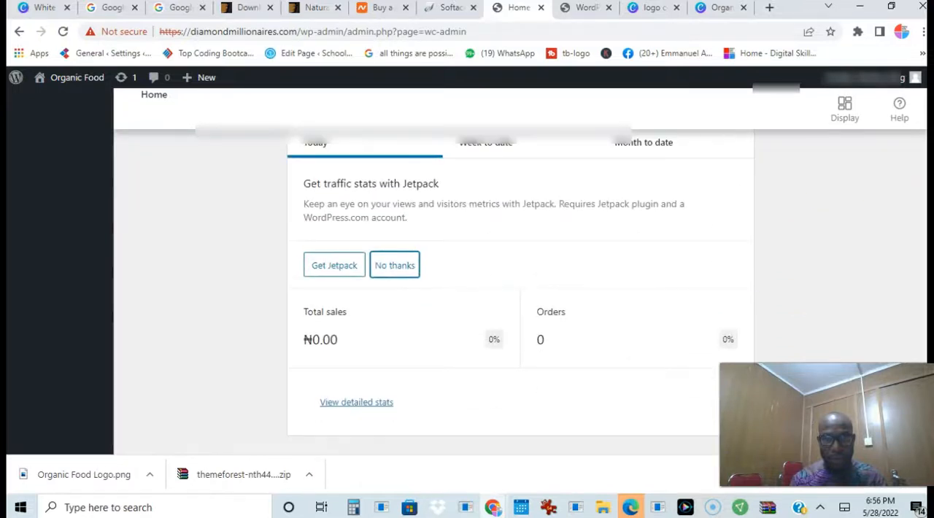
{"action": "left_click", "coordinate": [398, 265]}
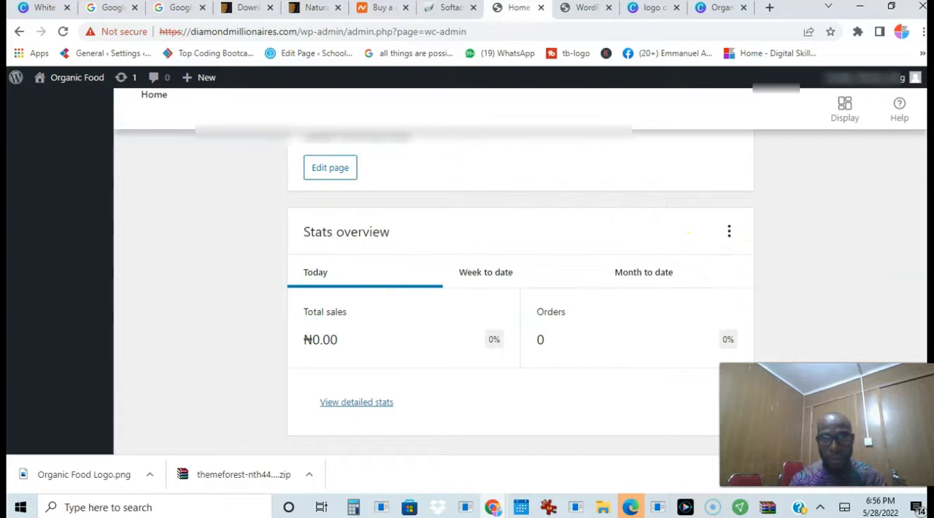
Reopen the completed Store details setup task, review the entered store information and return to the WooCommerce home page
{"action": "scroll", "coordinate": [520, 291], "scroll_direction": "up", "scroll_amount": 10}
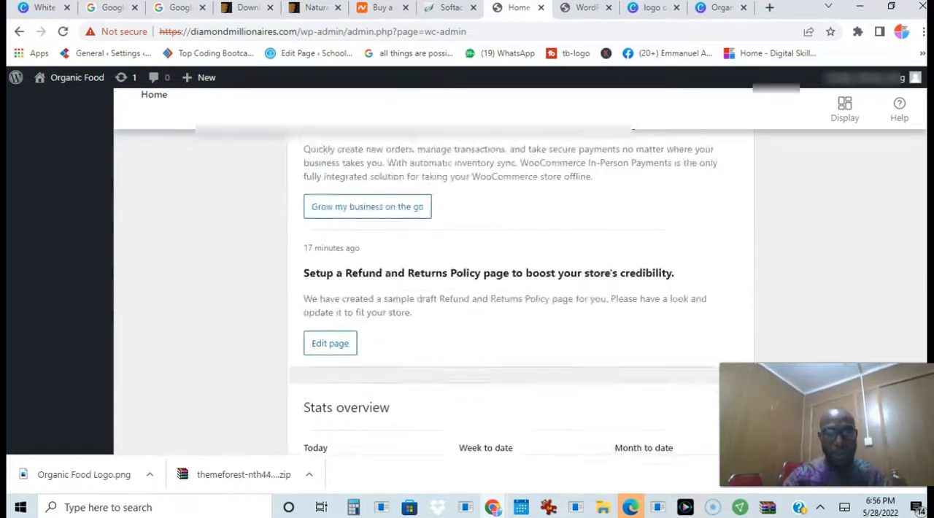
{"action": "scroll", "coordinate": [520, 292], "scroll_direction": "up", "scroll_amount": 7}
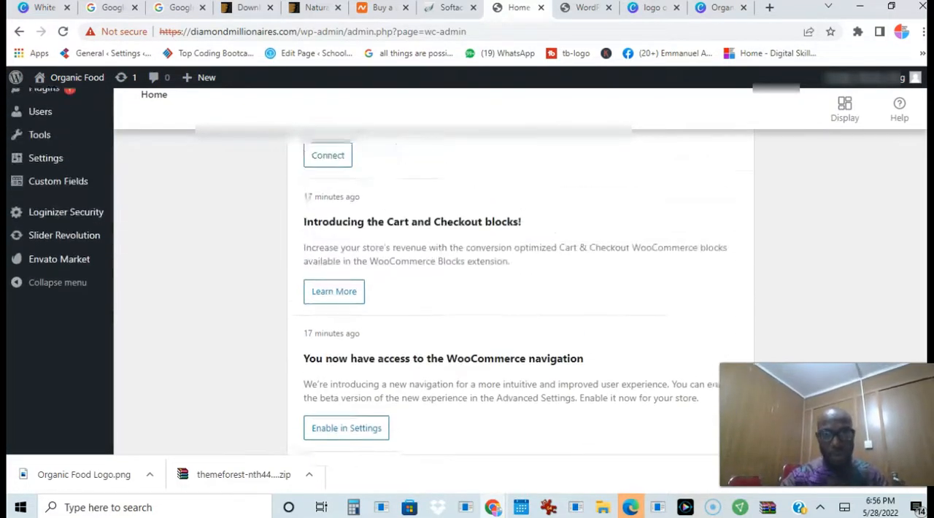
{"action": "scroll", "coordinate": [520, 291], "scroll_direction": "up", "scroll_amount": 6}
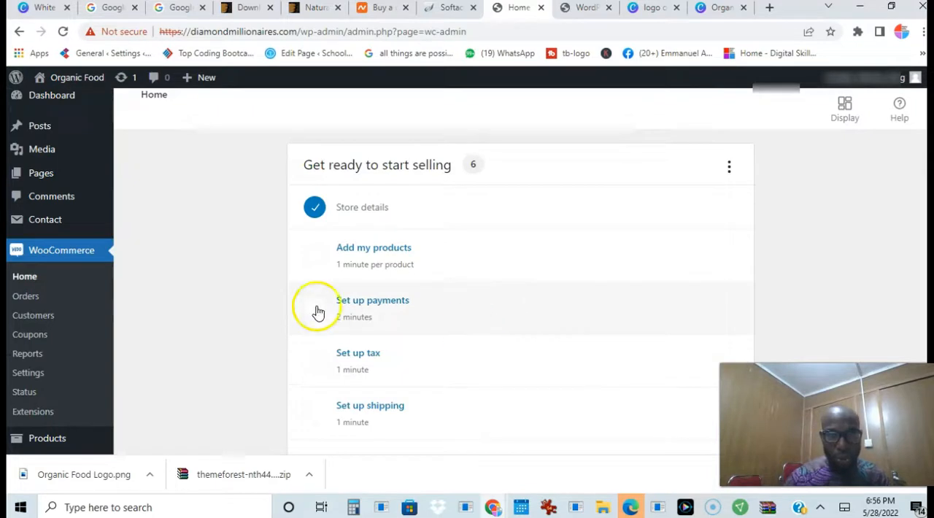
{"action": "left_click", "coordinate": [314, 208]}
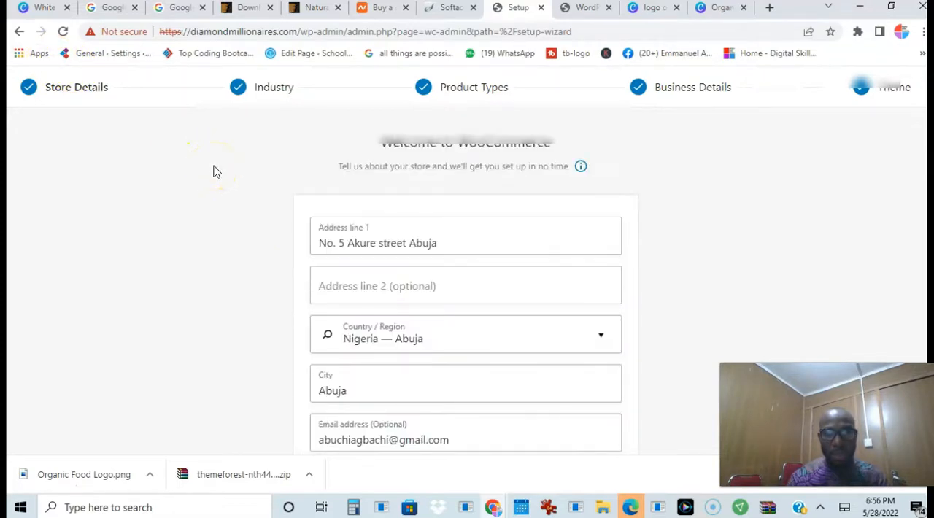
{"action": "scroll", "coordinate": [212, 164], "scroll_direction": "down", "scroll_amount": 2}
{"action": "scroll", "coordinate": [212, 164], "scroll_direction": "up", "scroll_amount": 2}
{"action": "left_click", "coordinate": [22, 32]}
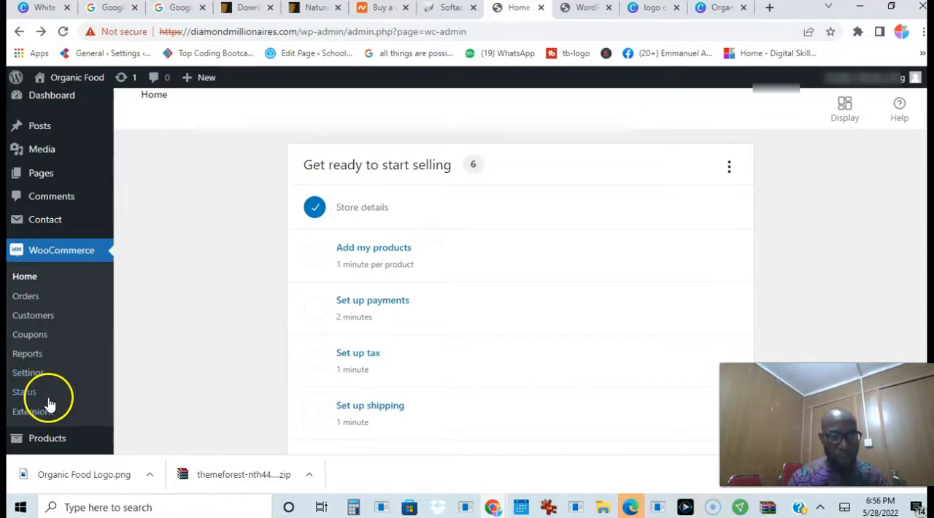
Open the WooCommerce general settings and review the store address, selling, tax, coupon and currency options
{"action": "left_click", "coordinate": [38, 378]}
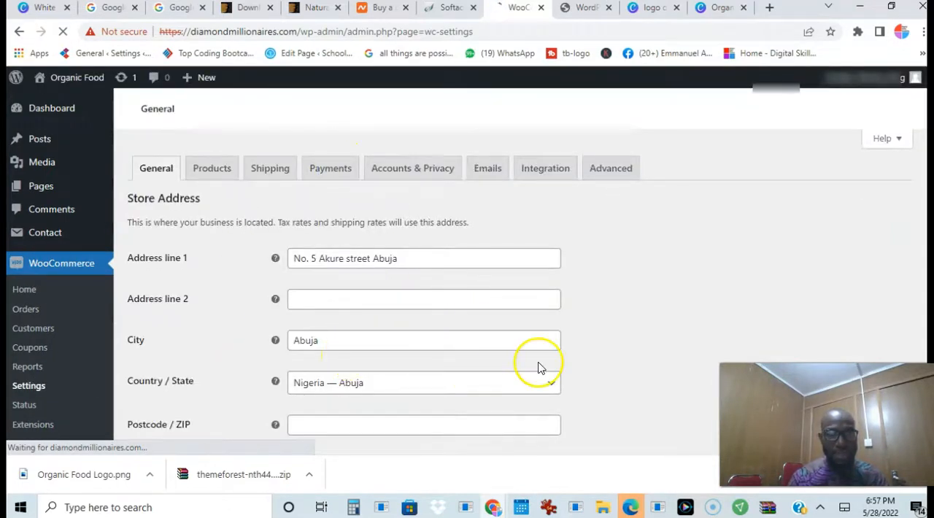
{"action": "scroll", "coordinate": [400, 257], "scroll_direction": "down", "scroll_amount": 1}
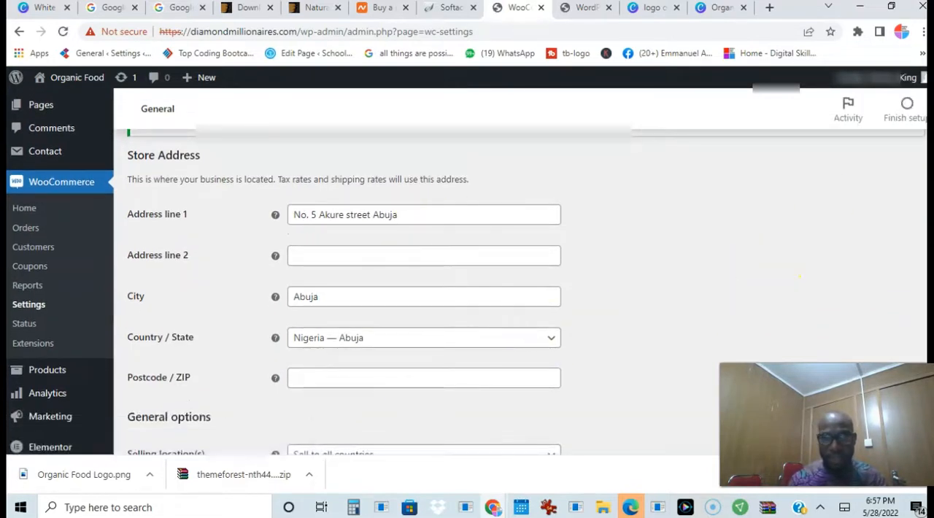
{"action": "scroll", "coordinate": [909, 284], "scroll_direction": "down", "scroll_amount": 4}
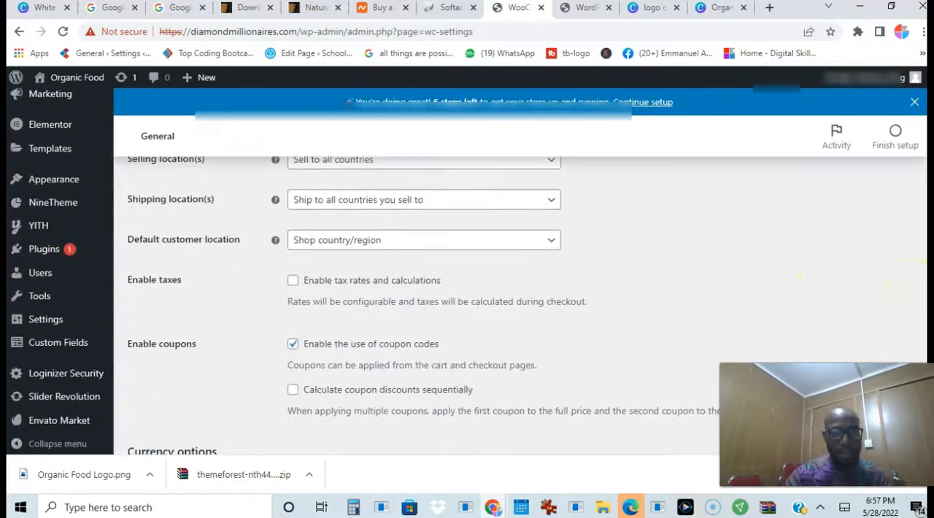
{"action": "scroll", "coordinate": [401, 292], "scroll_direction": "up", "scroll_amount": 6}
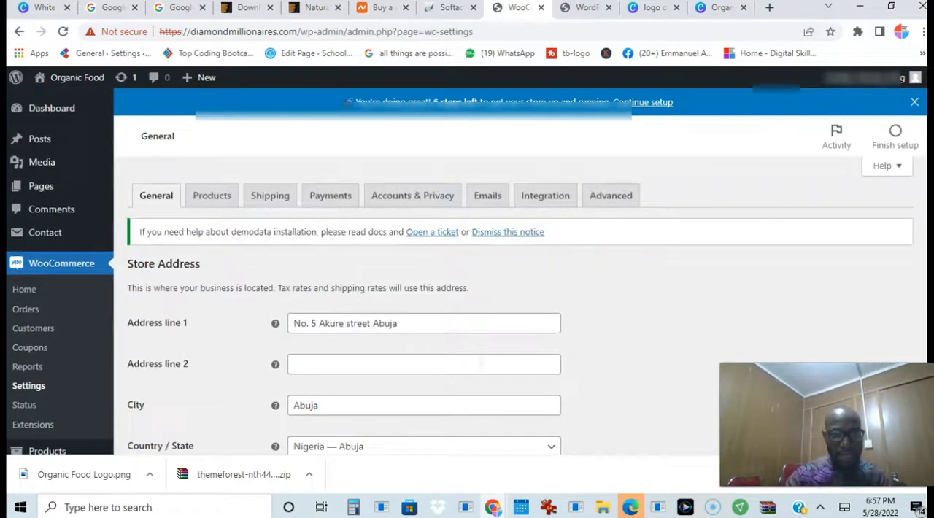
{"action": "scroll", "coordinate": [400, 292], "scroll_direction": "down", "scroll_amount": 3}
{"action": "scroll", "coordinate": [467, 292], "scroll_direction": "down", "scroll_amount": 8}
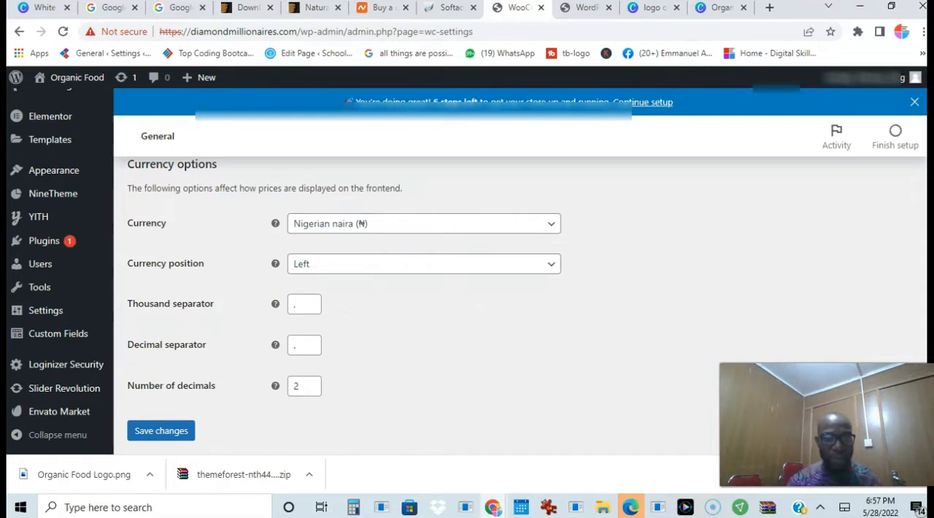
{"action": "scroll", "coordinate": [921, 138], "scroll_direction": "up", "scroll_amount": 12}
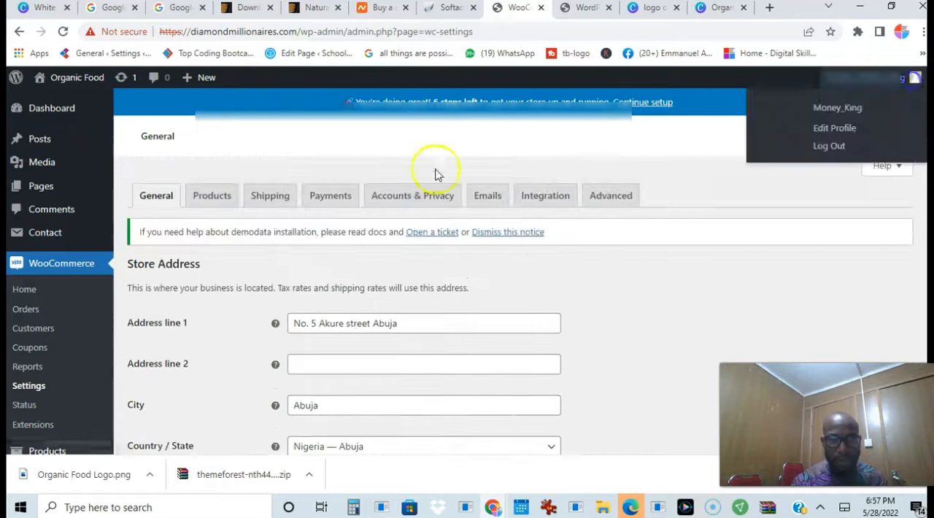
Review the WooCommerce product settings, including the shop page and add-to-cart behaviour
{"action": "left_click", "coordinate": [212, 207]}
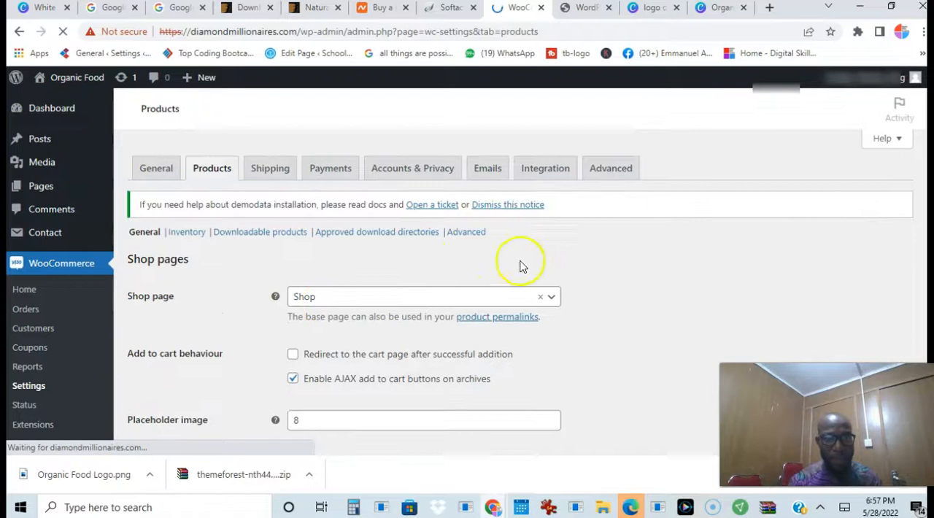
{"action": "scroll", "coordinate": [521, 265], "scroll_direction": "down", "scroll_amount": 3}
{"action": "scroll", "coordinate": [905, 208], "scroll_direction": "down", "scroll_amount": 3}
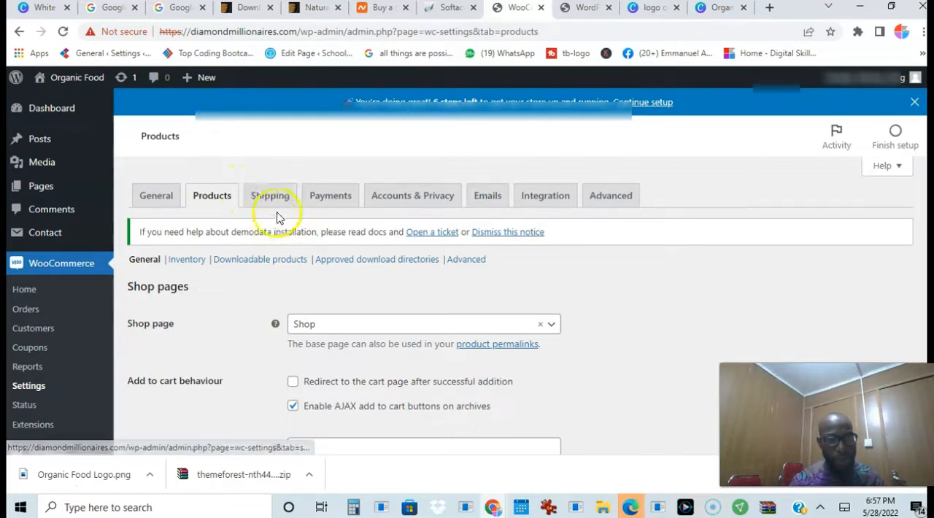
Open the WooCommerce payment settings and look through the installed payment methods
{"action": "left_click", "coordinate": [330, 203]}
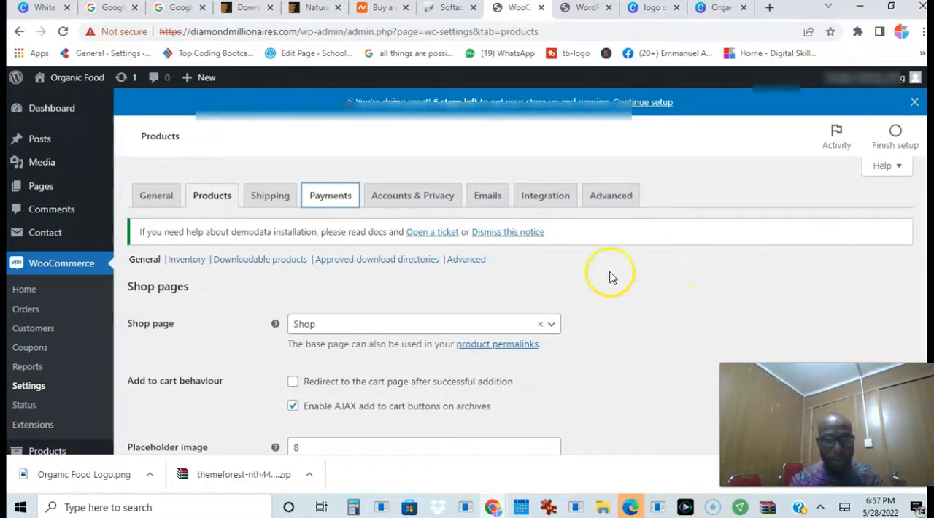
{"action": "left_click", "coordinate": [335, 199]}
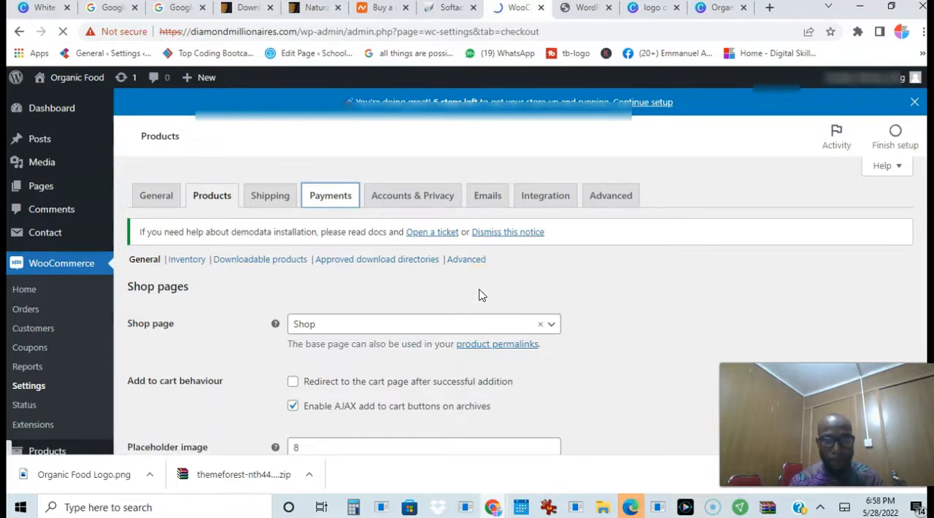
{"action": "scroll", "coordinate": [510, 292], "scroll_direction": "down", "scroll_amount": 1}
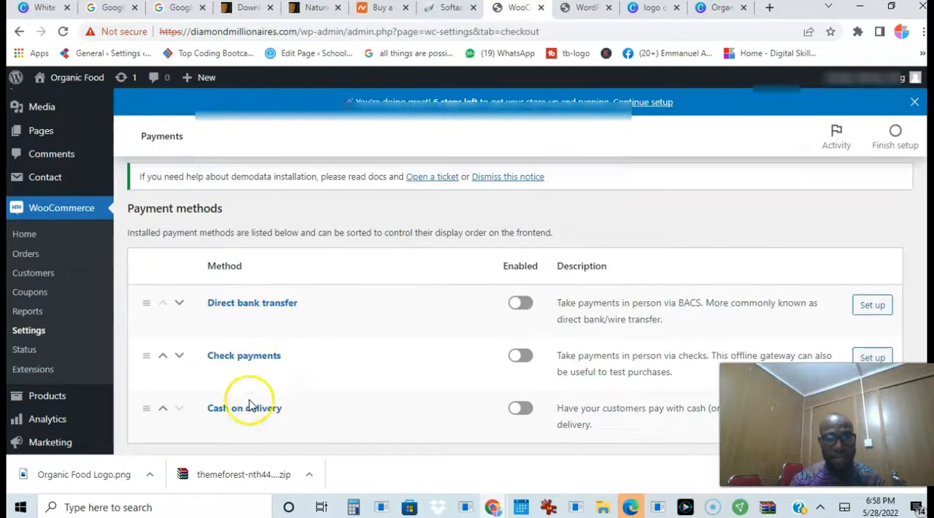
{"action": "scroll", "coordinate": [370, 388], "scroll_direction": "down", "scroll_amount": 2}
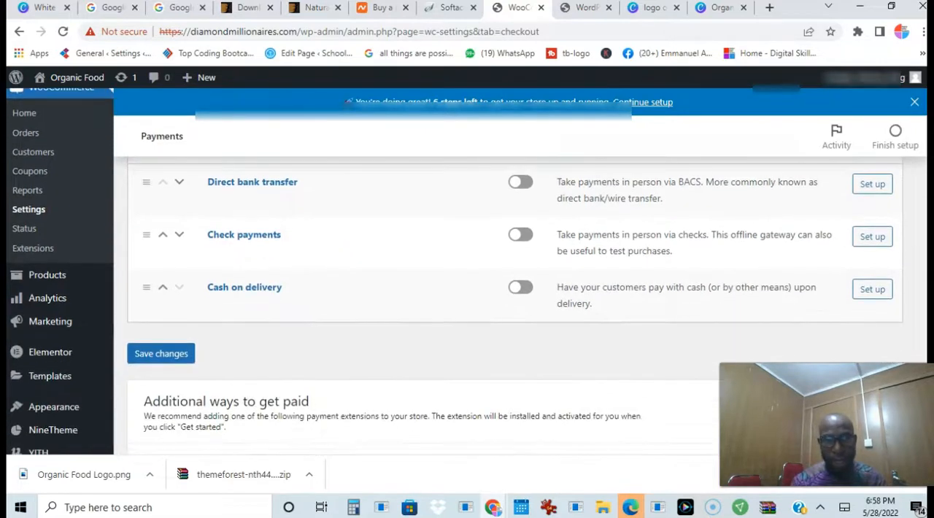
{"action": "scroll", "coordinate": [455, 276], "scroll_direction": "up", "scroll_amount": 1}
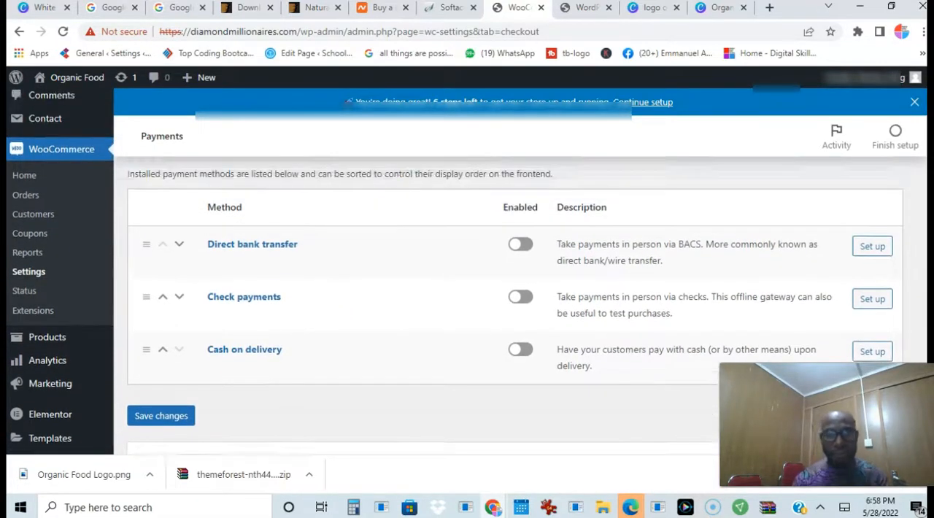
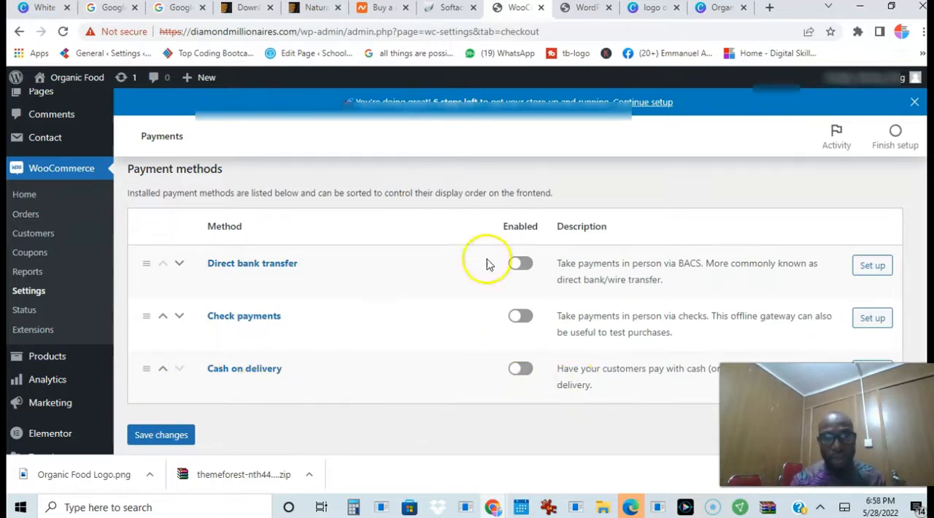
Enable the Direct bank transfer and Cash on delivery payment methods for the store
{"action": "left_click", "coordinate": [525, 267]}
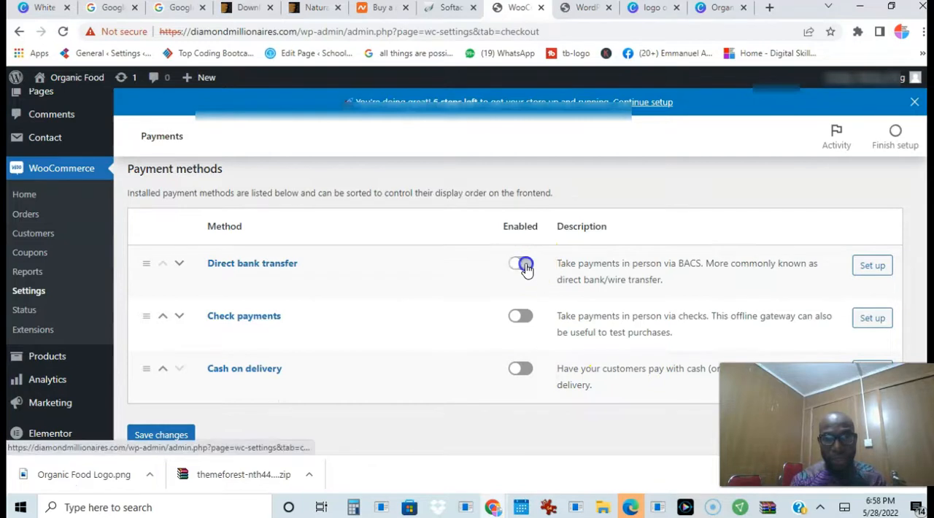
{"action": "left_click", "coordinate": [523, 370]}
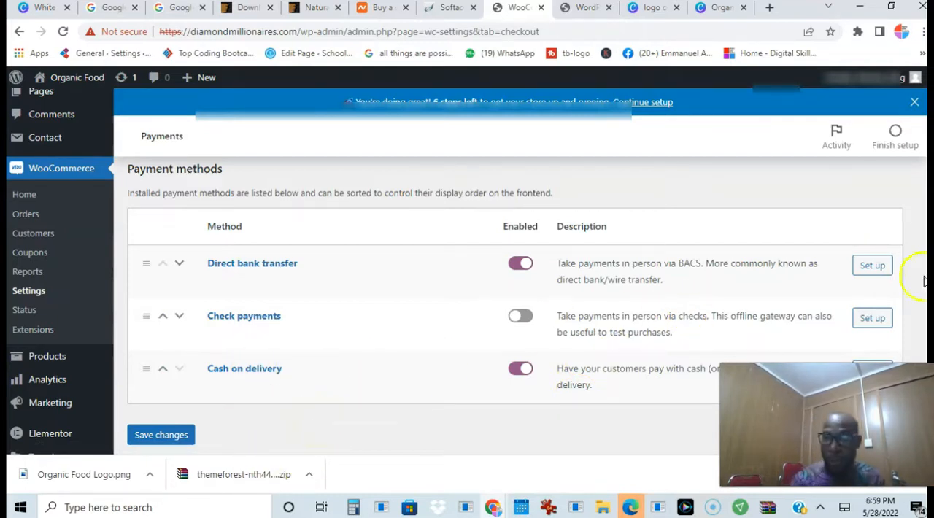
{"action": "scroll", "coordinate": [905, 267], "scroll_direction": "down", "scroll_amount": 1}
{"action": "scroll", "coordinate": [905, 267], "scroll_direction": "up", "scroll_amount": 1}
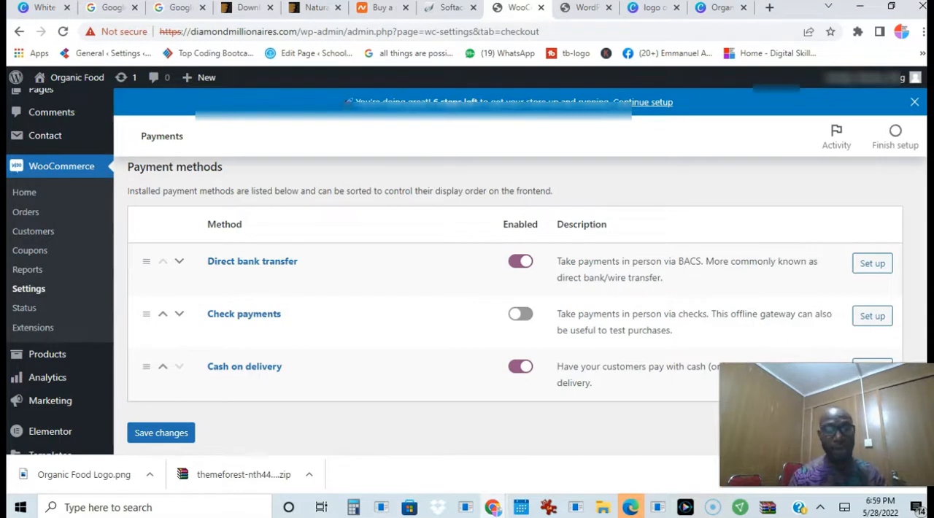
{"action": "scroll", "coordinate": [467, 292], "scroll_direction": "down", "scroll_amount": 1}
{"action": "scroll", "coordinate": [467, 292], "scroll_direction": "up", "scroll_amount": 1}
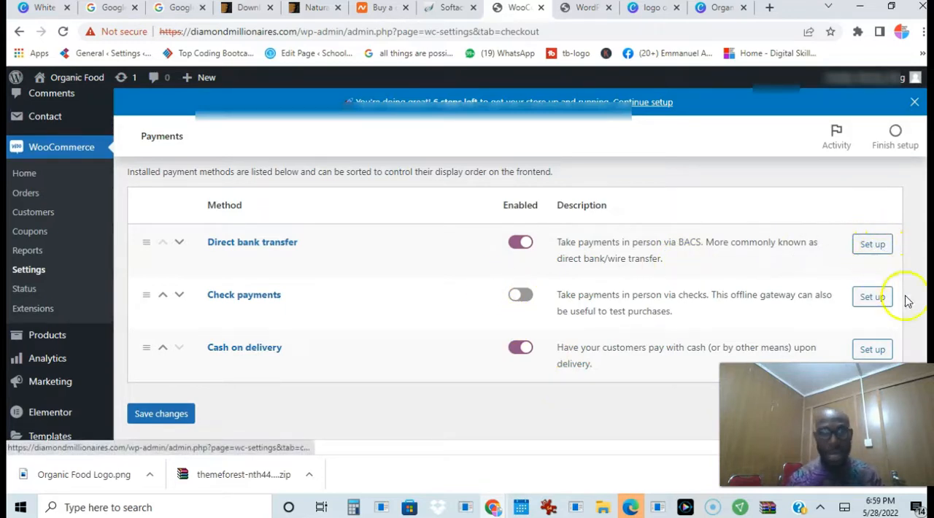
{"action": "scroll", "coordinate": [449, 383], "scroll_direction": "up", "scroll_amount": 2}
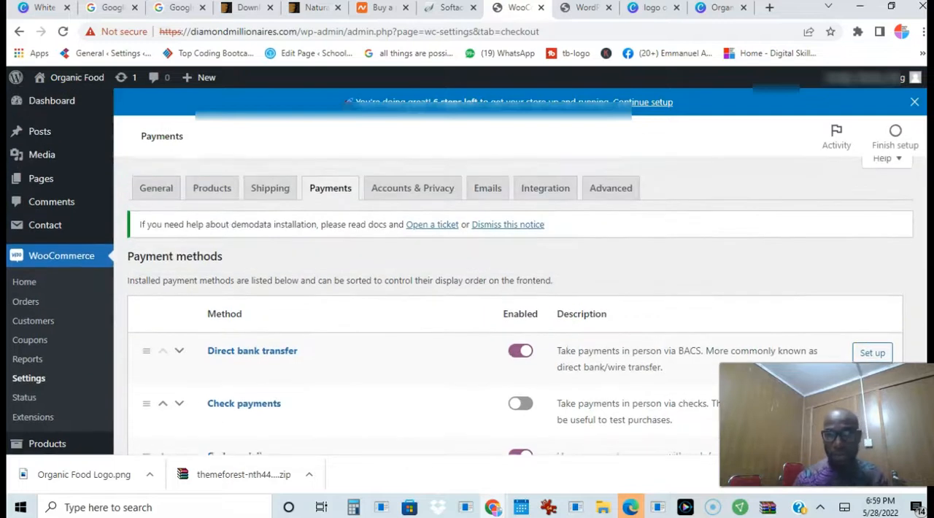
Open the WooCommerce email settings and review the list of order notification emails and their recipients
{"action": "left_click", "coordinate": [488, 198]}
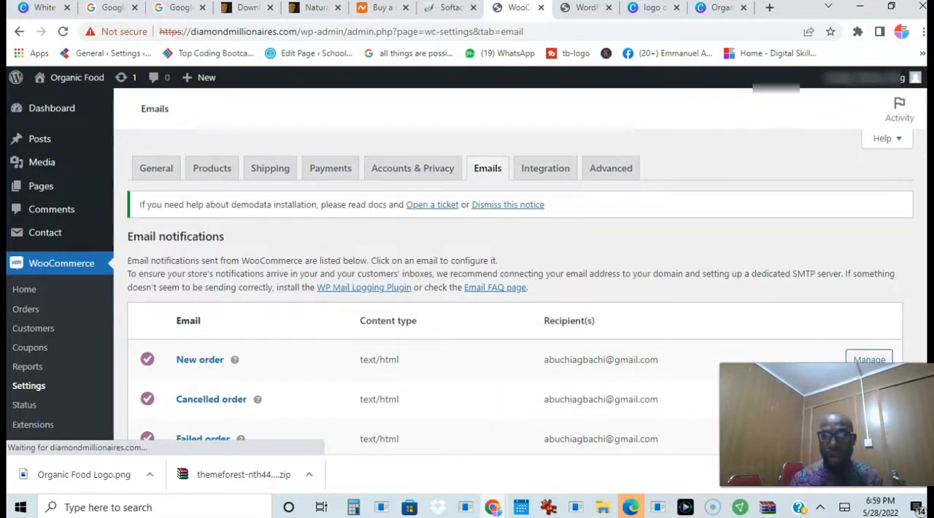
{"action": "scroll", "coordinate": [574, 309], "scroll_direction": "down", "scroll_amount": 2}
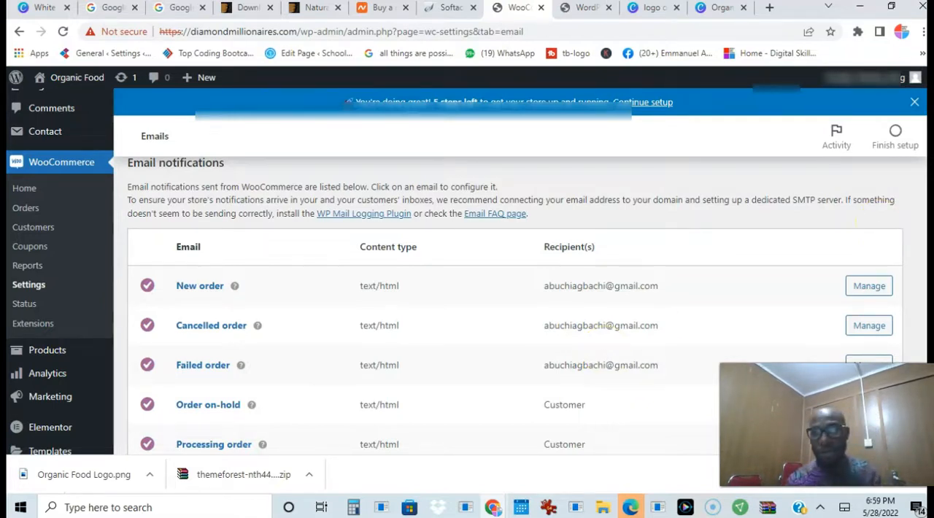
{"action": "scroll", "coordinate": [839, 197], "scroll_direction": "up", "scroll_amount": 2}
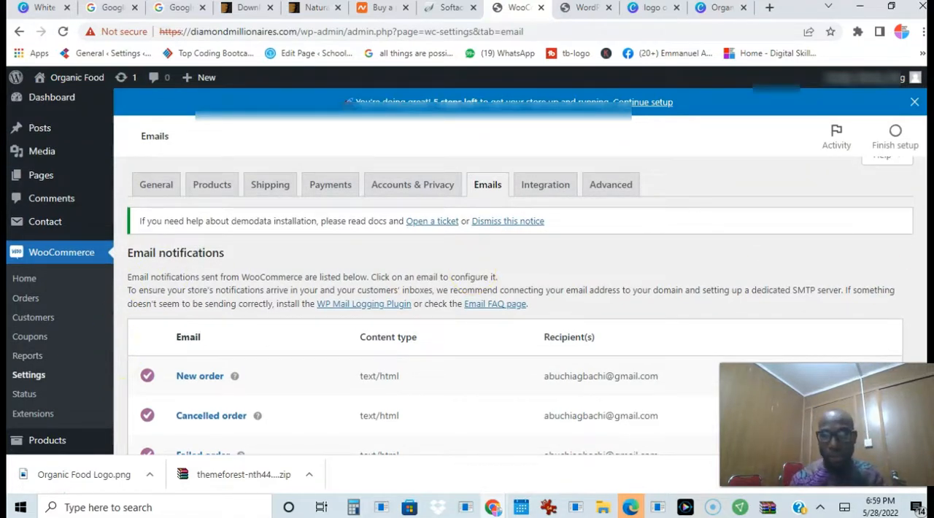
{"action": "scroll", "coordinate": [892, 288], "scroll_direction": "up", "scroll_amount": 1}
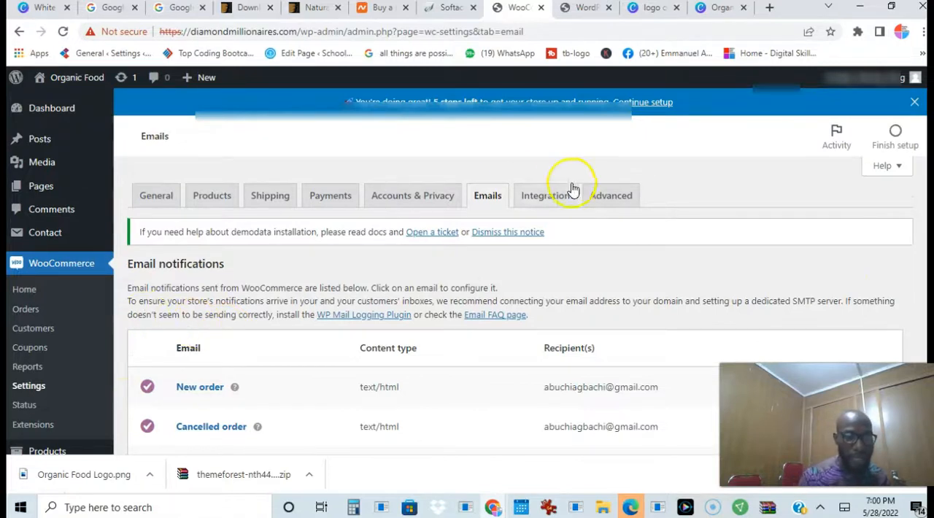
{"action": "scroll", "coordinate": [908, 143], "scroll_direction": "down", "scroll_amount": 4}
{"action": "scroll", "coordinate": [908, 129], "scroll_direction": "up", "scroll_amount": 4}
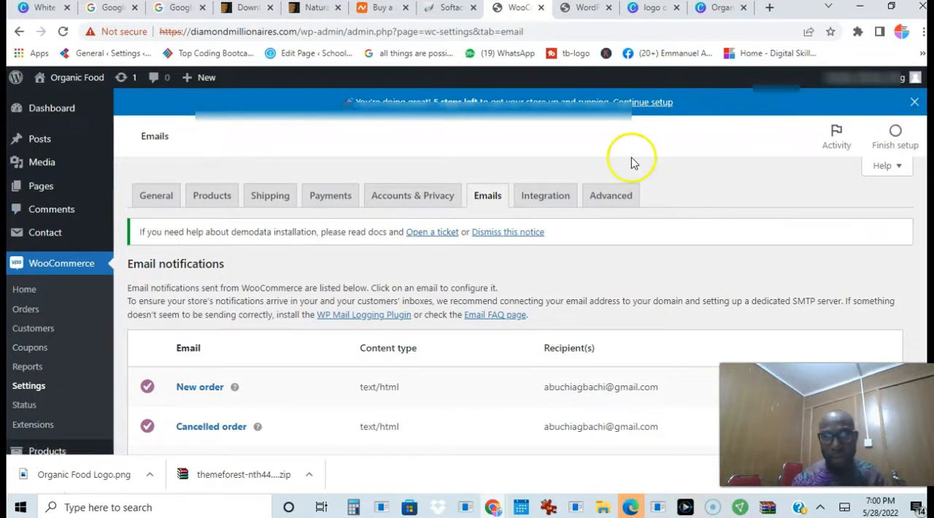
Open the theme customizer and go to the Header Topbar settings of the site header
{"action": "mouse_move", "coordinate": [58, 126]}
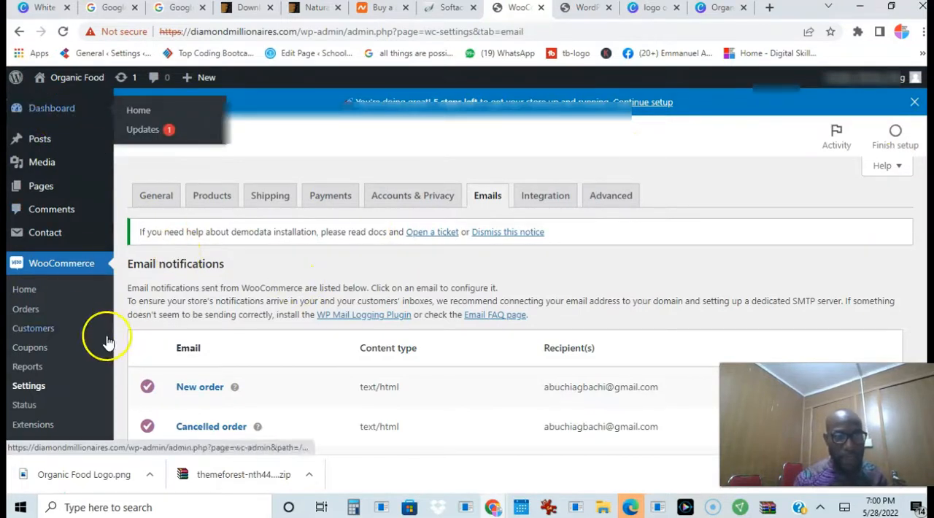
{"action": "scroll", "coordinate": [844, 194], "scroll_direction": "down", "scroll_amount": 2}
{"action": "scroll", "coordinate": [514, 306], "scroll_direction": "down", "scroll_amount": 2}
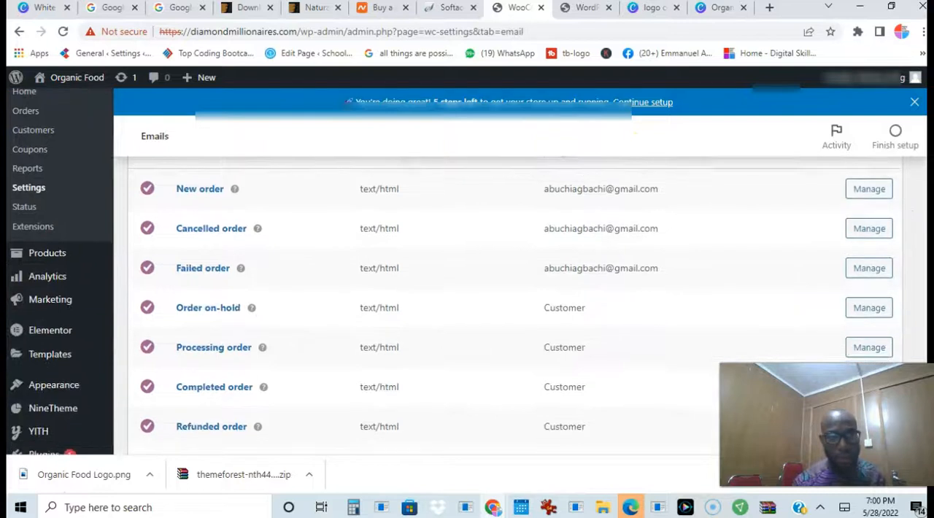
{"action": "scroll", "coordinate": [467, 306], "scroll_direction": "down", "scroll_amount": 1}
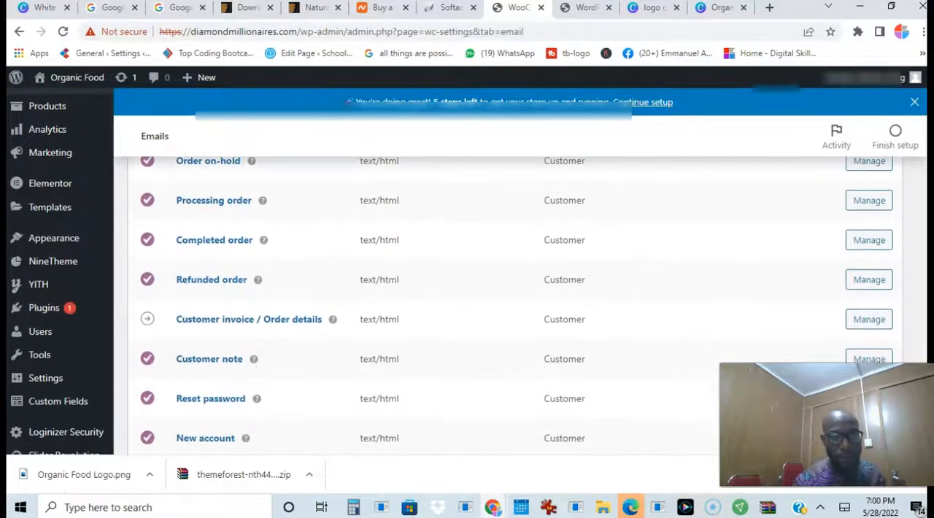
{"action": "mouse_move", "coordinate": [51, 238]}
{"action": "left_click", "coordinate": [146, 263]}
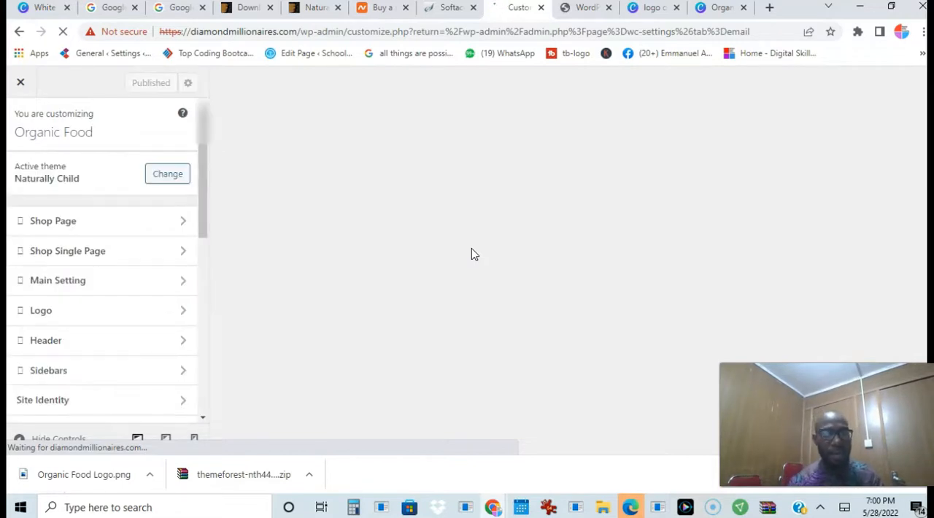
{"action": "left_click", "coordinate": [127, 344]}
{"action": "left_click", "coordinate": [48, 254]}
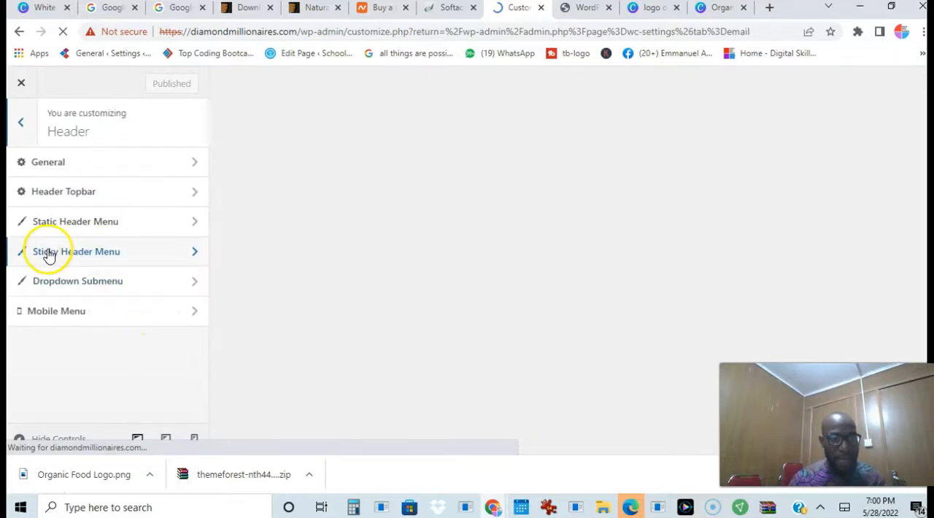
{"action": "left_click", "coordinate": [102, 195]}
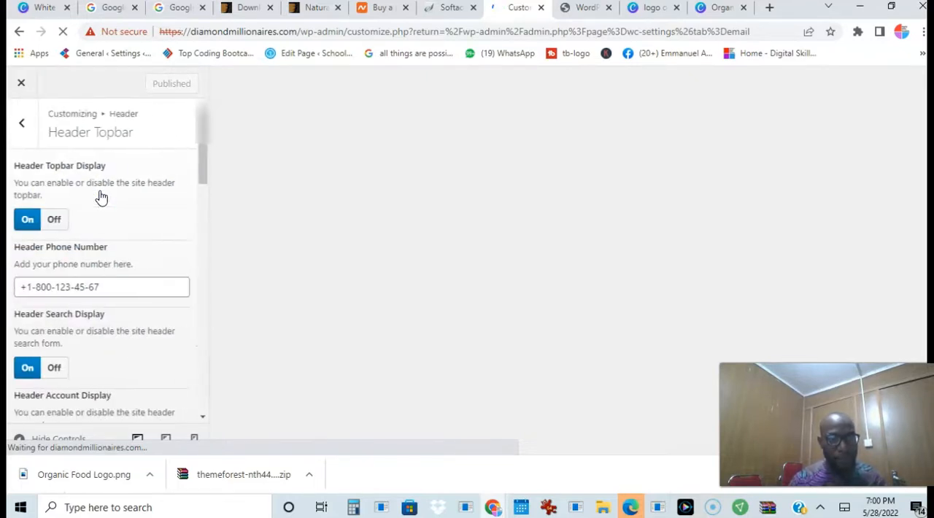
Check the header phone number field without changing it and close the customizer
{"action": "double_click", "coordinate": [103, 287]}
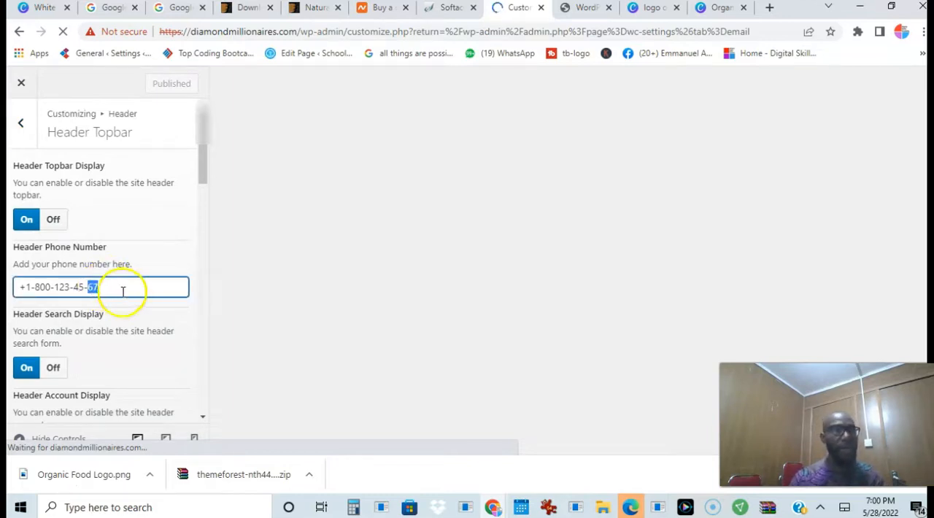
{"action": "left_click", "coordinate": [126, 292]}
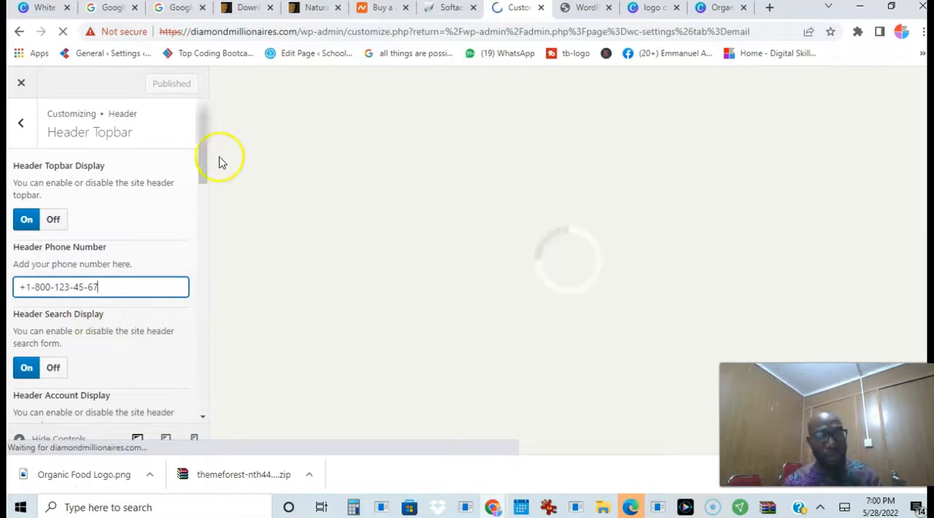
{"action": "left_click", "coordinate": [21, 123]}
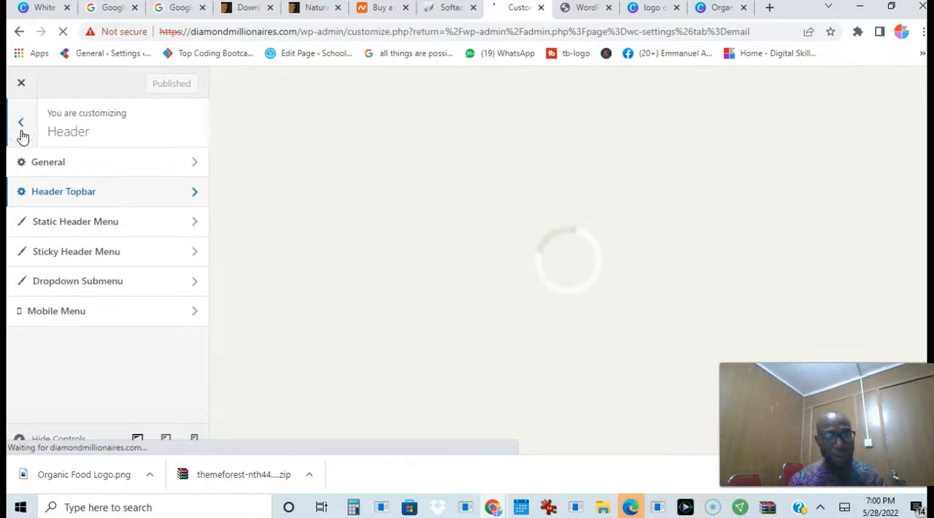
{"action": "left_click", "coordinate": [21, 82]}
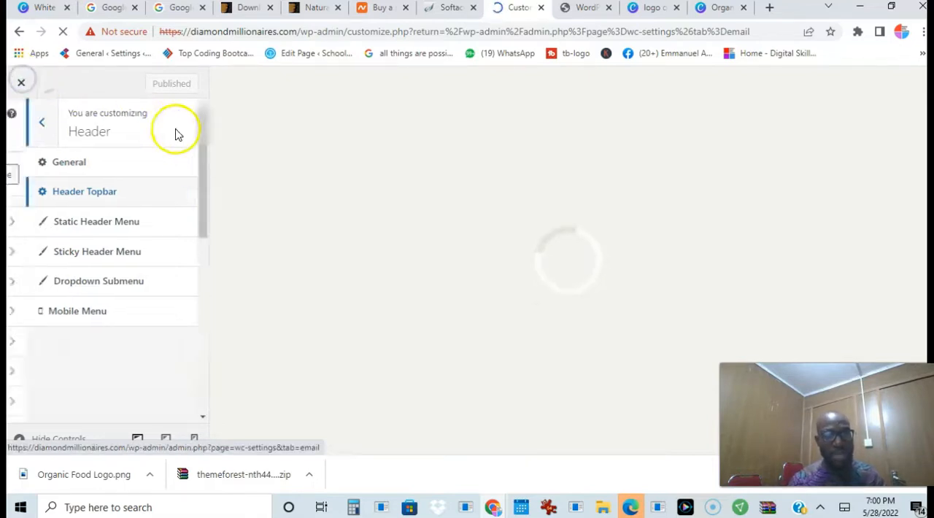
{"action": "left_click", "coordinate": [21, 82]}
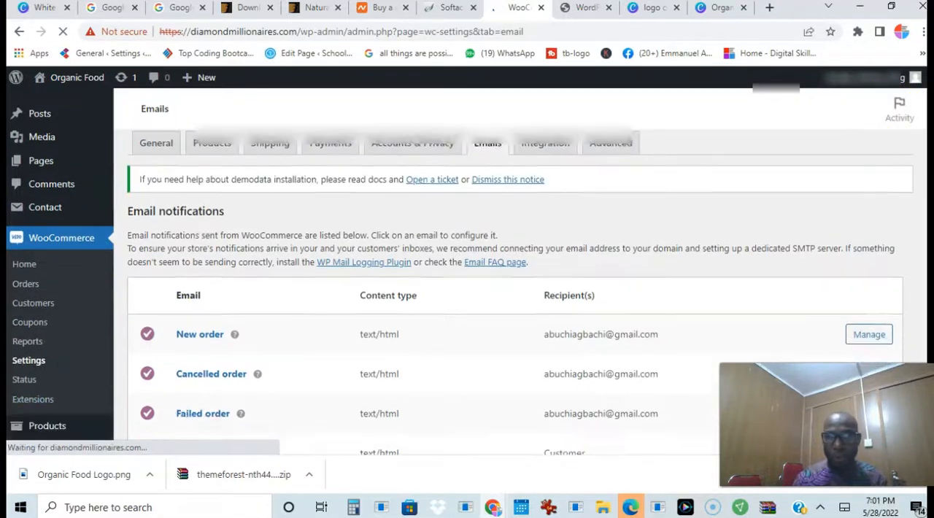
Open the Organic Grape product for editing from the full product list and look through its product data and image
{"action": "scroll", "coordinate": [434, 219], "scroll_direction": "down", "scroll_amount": 3}
{"action": "mouse_move", "coordinate": [48, 208]}
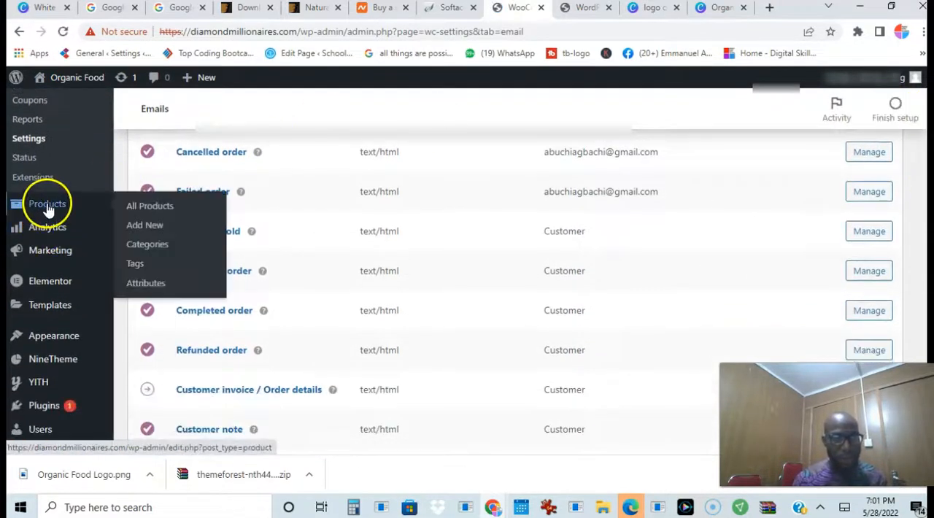
{"action": "left_click", "coordinate": [162, 209]}
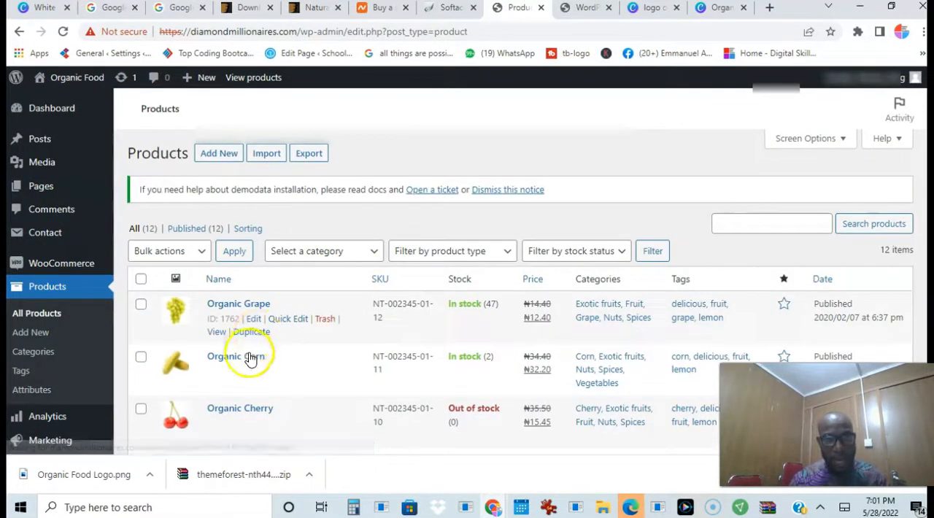
{"action": "left_click", "coordinate": [253, 319]}
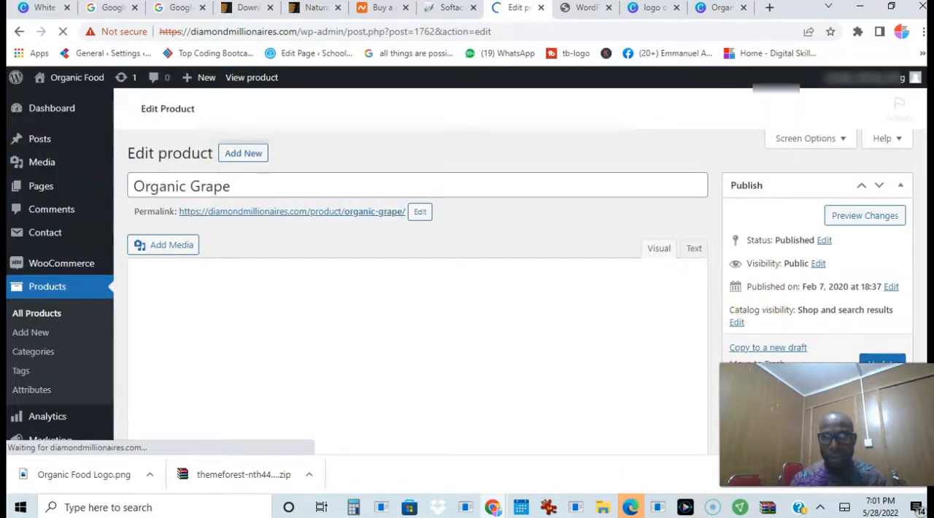
{"action": "scroll", "coordinate": [418, 292], "scroll_direction": "down", "scroll_amount": 5}
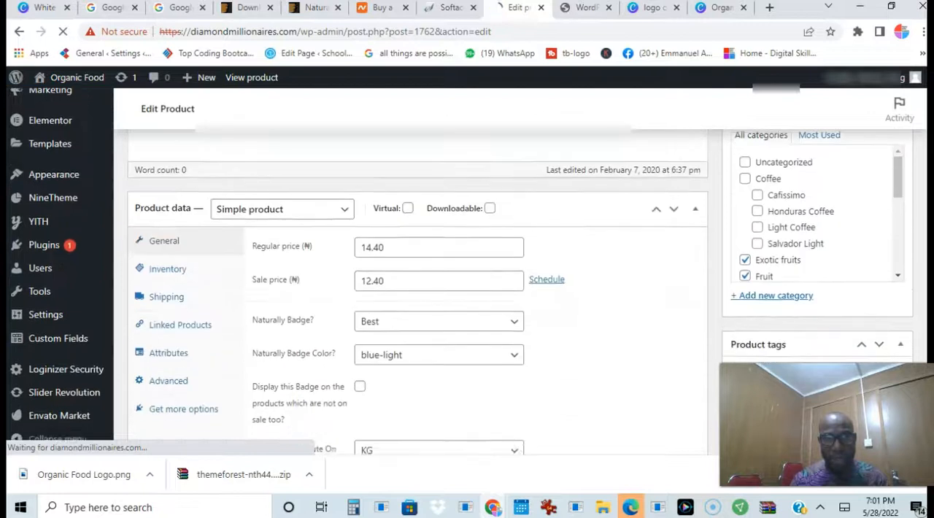
{"action": "scroll", "coordinate": [818, 219], "scroll_direction": "down", "scroll_amount": 2}
{"action": "scroll", "coordinate": [380, 266], "scroll_direction": "down", "scroll_amount": 4}
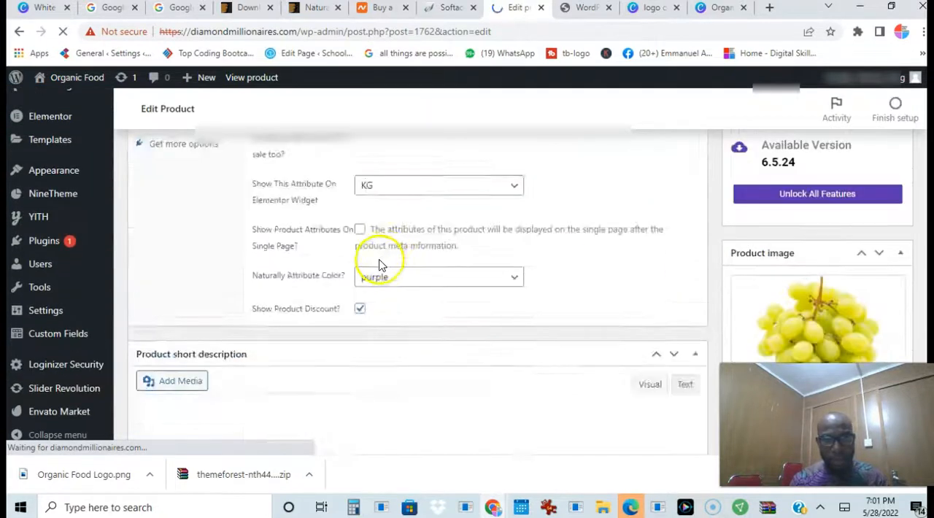
{"action": "scroll", "coordinate": [379, 266], "scroll_direction": "down", "scroll_amount": 5}
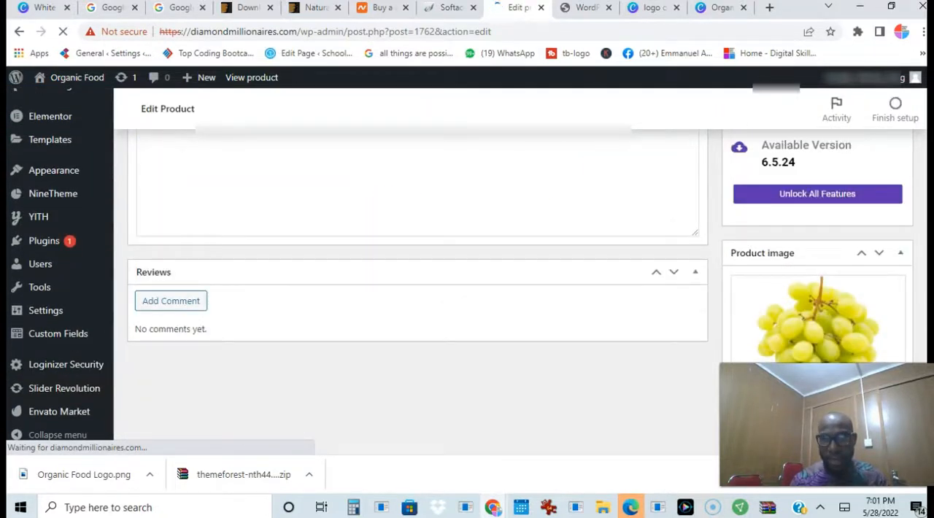
Set the Organic Grape product's regular price to 20 and its sale price to 15
{"action": "scroll", "coordinate": [922, 234], "scroll_direction": "up", "scroll_amount": 5}
{"action": "scroll", "coordinate": [922, 233], "scroll_direction": "up", "scroll_amount": 3}
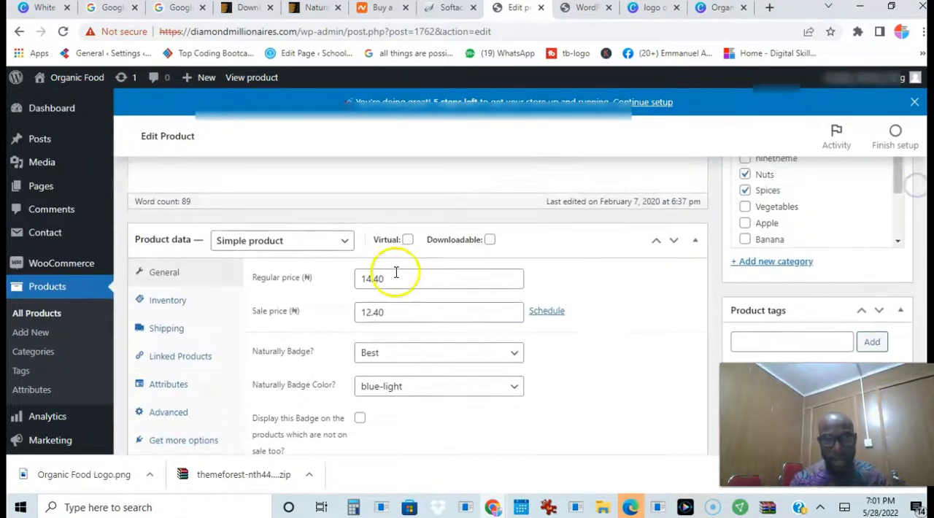
{"action": "left_click", "coordinate": [386, 278]}
{"action": "key", "text": "BackSpace"}
{"action": "key", "text": "BackSpace"}
{"action": "key", "text": "BackSpace"}
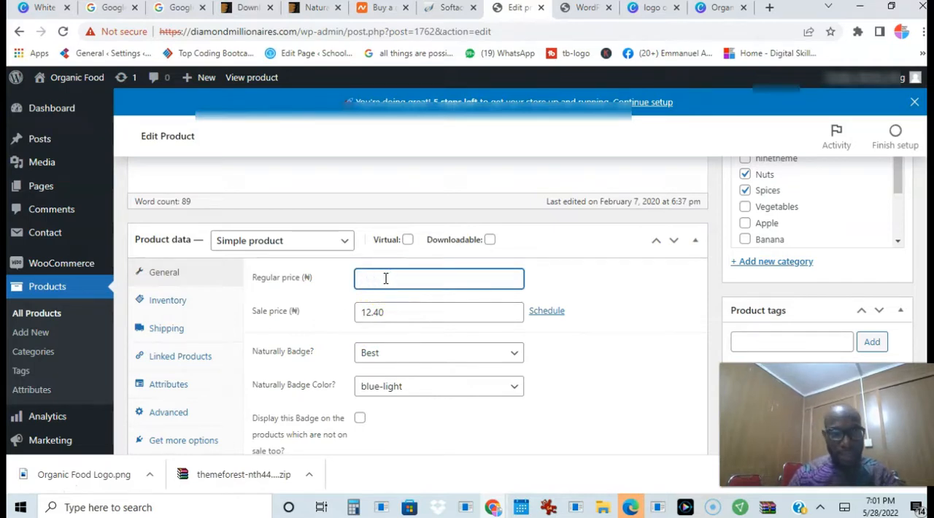
{"action": "type", "text": "20"}
{"action": "left_click", "coordinate": [387, 311]}
{"action": "key", "text": "BackSpace"}
{"action": "key", "text": "BackSpace"}
{"action": "key", "text": "BackSpace"}
{"action": "key", "text": "BackSpace"}
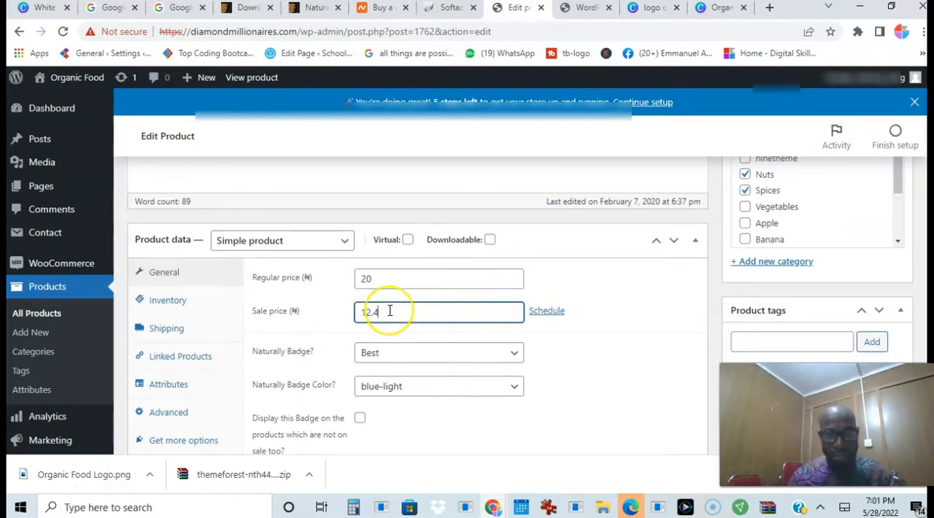
{"action": "type", "text": "15"}
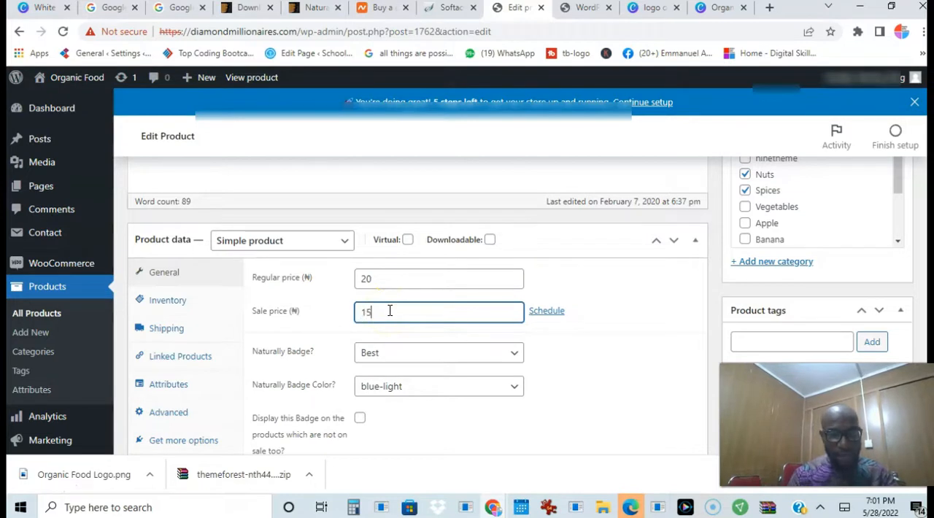
Replace the placeholder product short description with "Tasty organic grape"
{"action": "scroll", "coordinate": [524, 294], "scroll_direction": "down", "scroll_amount": 10}
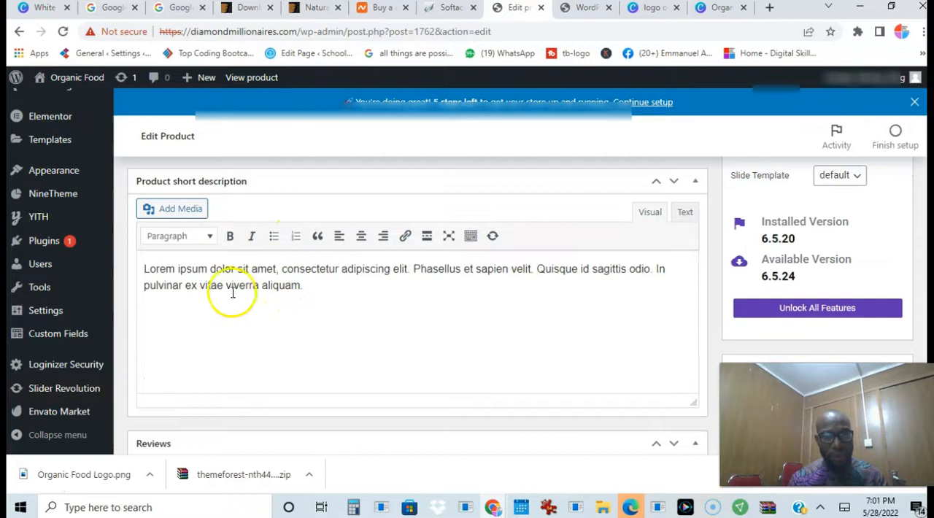
{"action": "left_click_drag", "start_coordinate": [325, 290], "coordinate": [144, 264]}
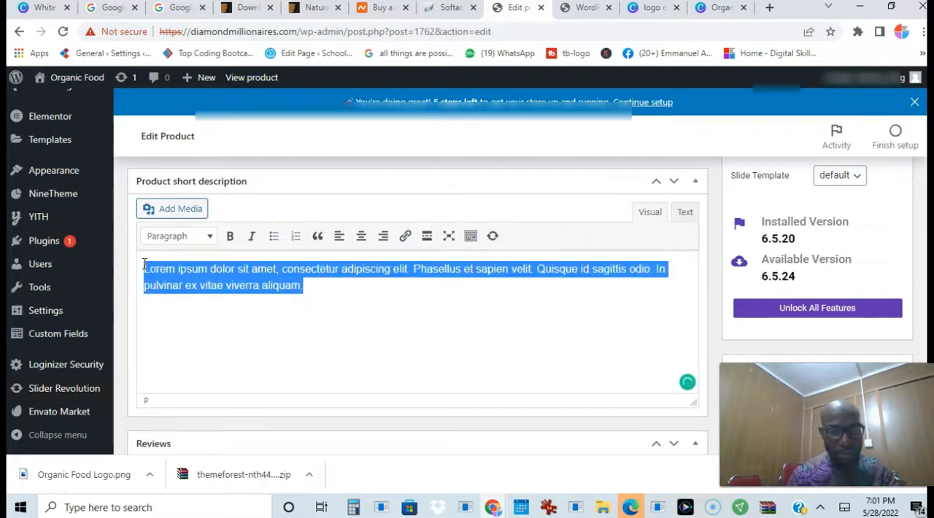
{"action": "type", "text": "Tasty organic grape"}
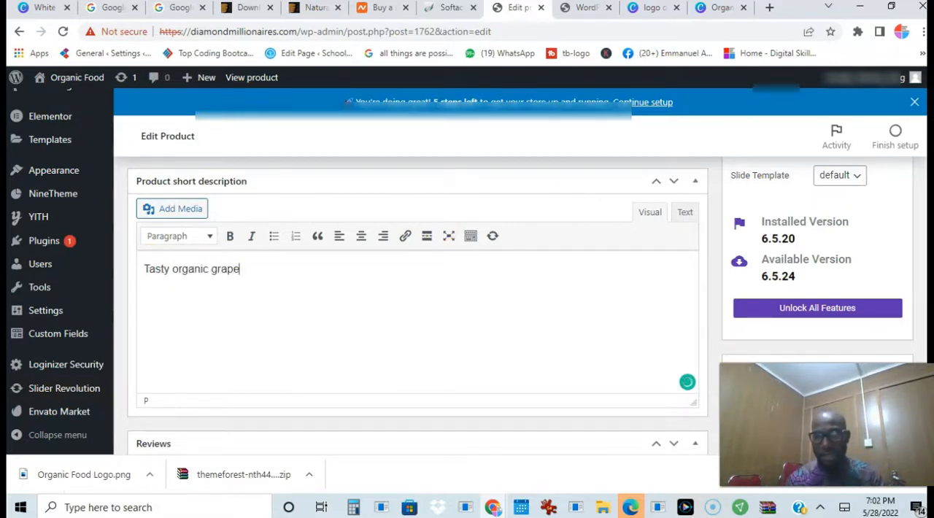
{"action": "scroll", "coordinate": [721, 273], "scroll_direction": "down", "scroll_amount": 3}
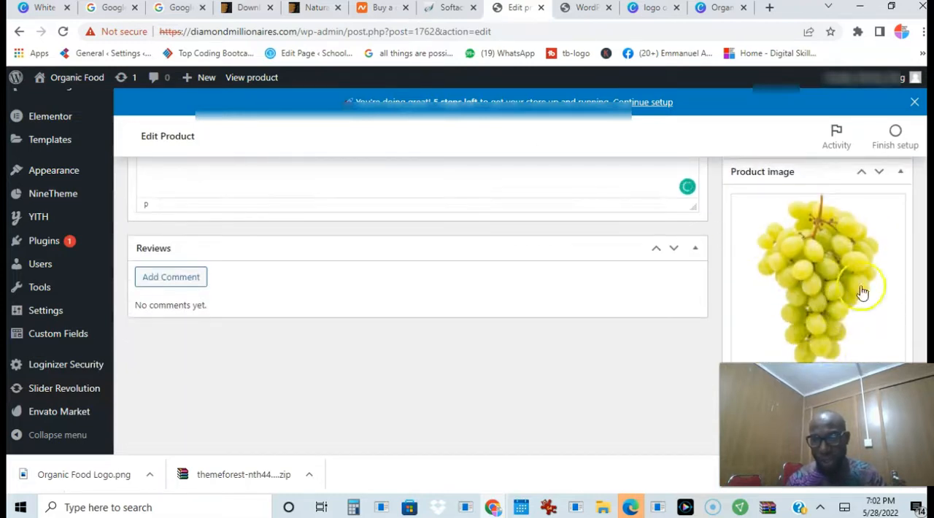
Update the Organic Grape product to save its edited prices and short description
{"action": "scroll", "coordinate": [766, 277], "scroll_direction": "down", "scroll_amount": 2}
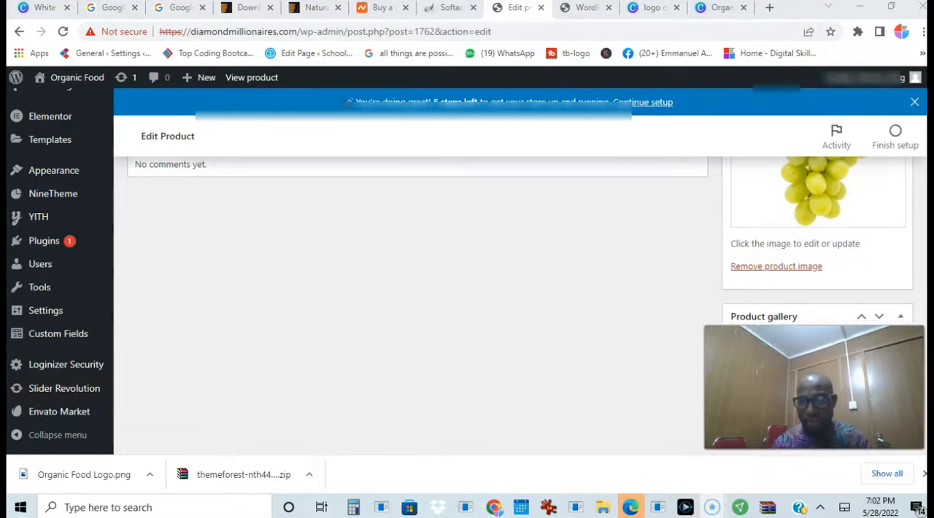
{"action": "left_click_drag", "start_coordinate": [924, 394], "coordinate": [919, 129]}
{"action": "left_click", "coordinate": [883, 362]}
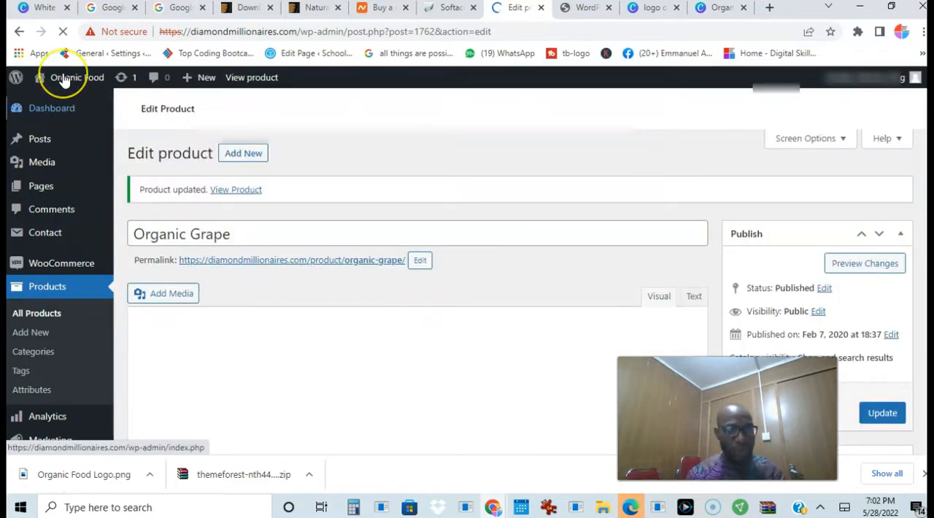
Visit the live site's front page from the product editor and go to its product category cards
{"action": "left_click", "coordinate": [65, 80]}
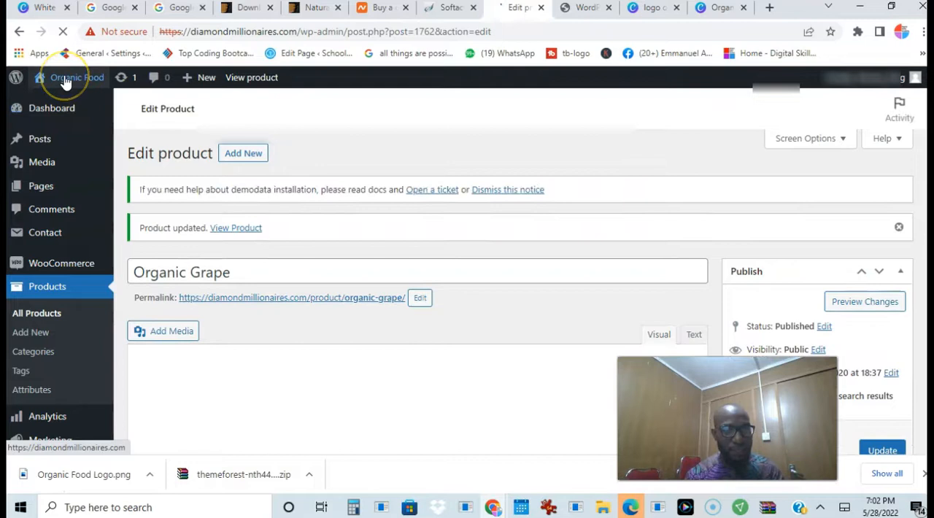
{"action": "left_click", "coordinate": [57, 81]}
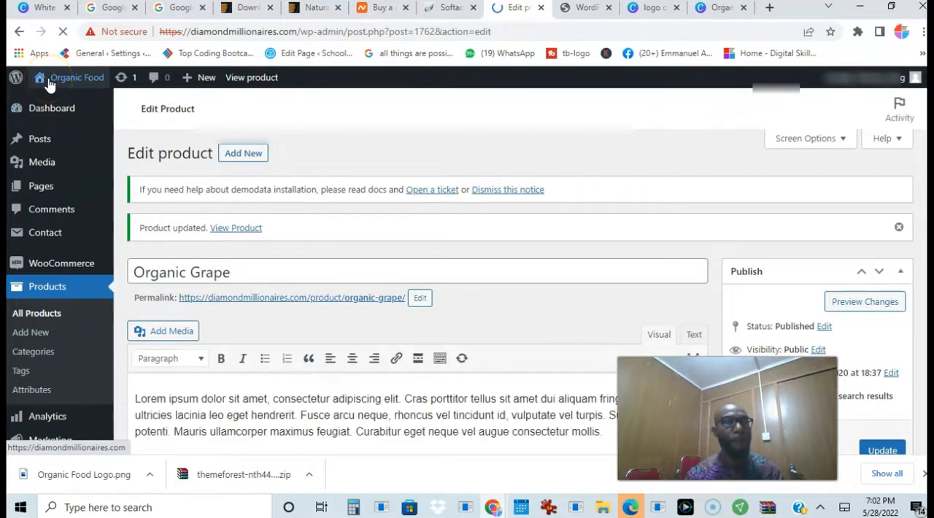
{"action": "left_click", "coordinate": [67, 82]}
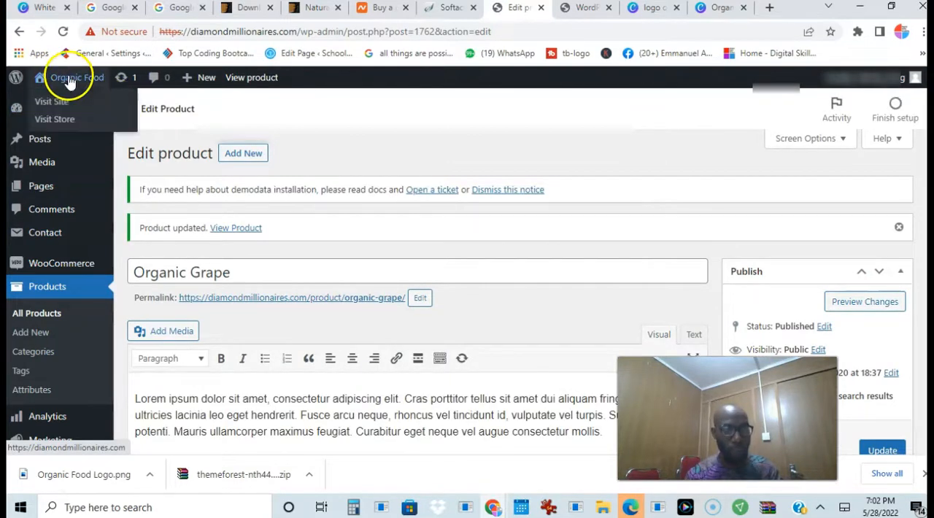
{"action": "left_click", "coordinate": [63, 101]}
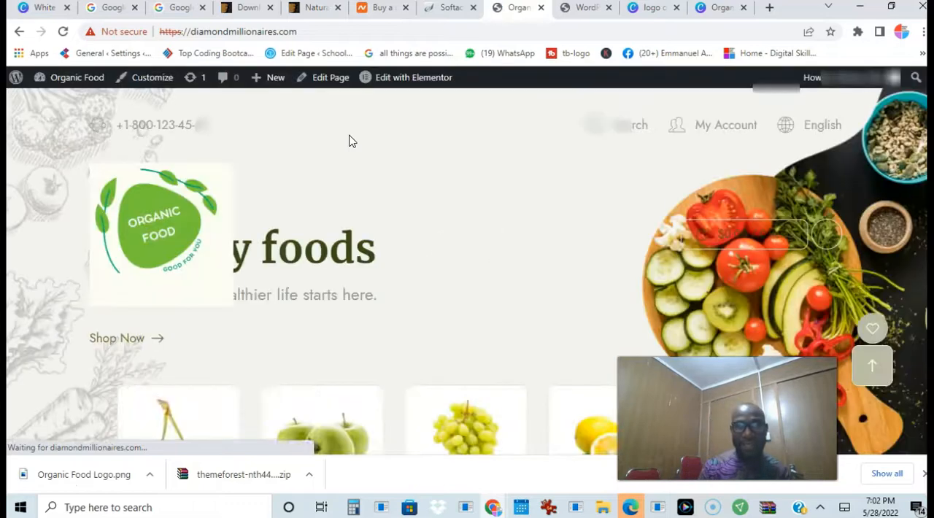
{"action": "left_click_drag", "start_coordinate": [929, 91], "coordinate": [923, 65]}
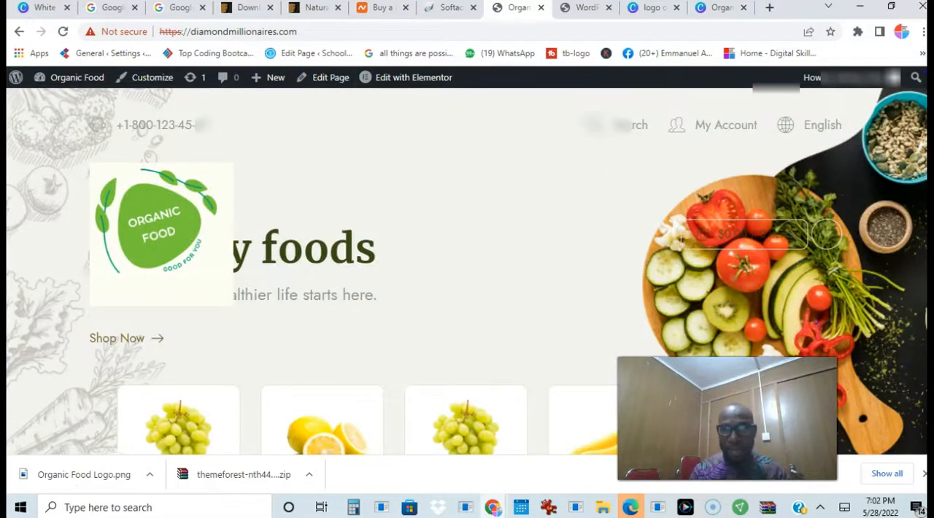
{"action": "scroll", "coordinate": [763, 152], "scroll_direction": "down", "scroll_amount": 4}
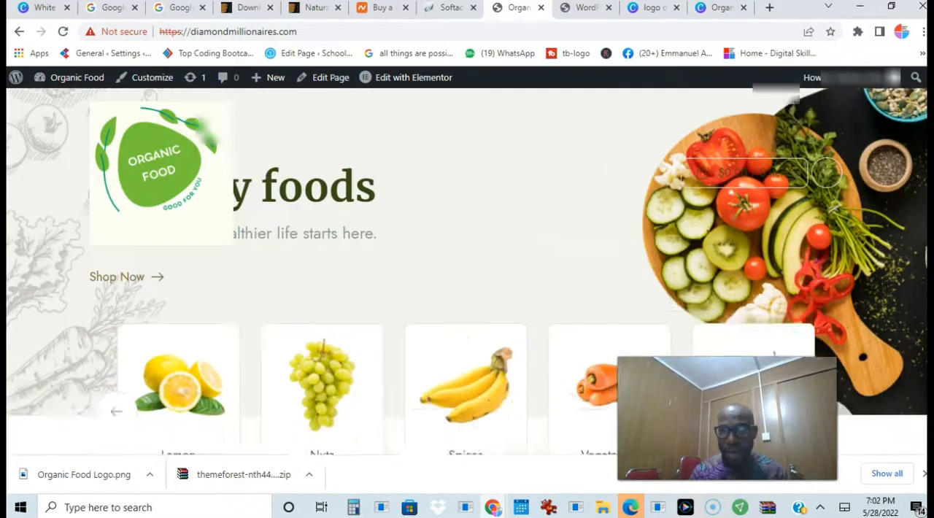
Open the Nuts category and find Organic Grape among its products
{"action": "left_click", "coordinate": [328, 210]}
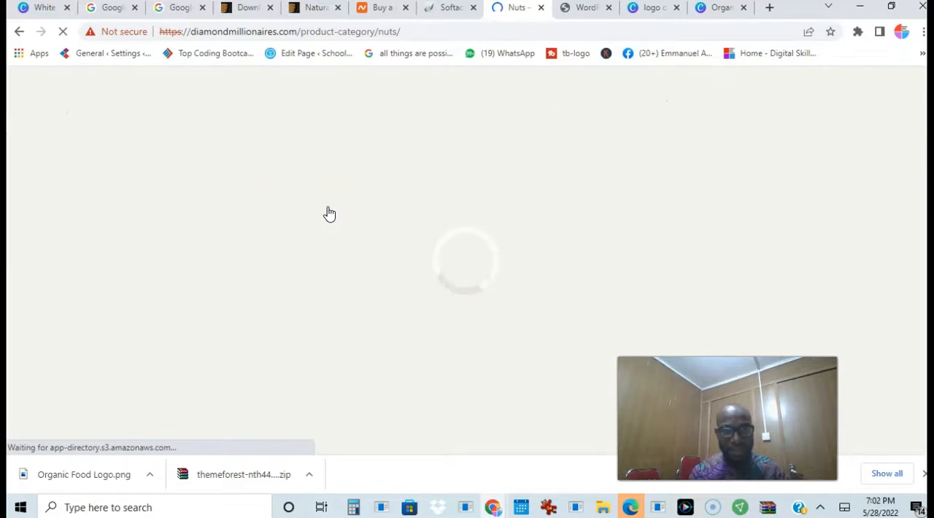
{"action": "left_click", "coordinate": [560, 251]}
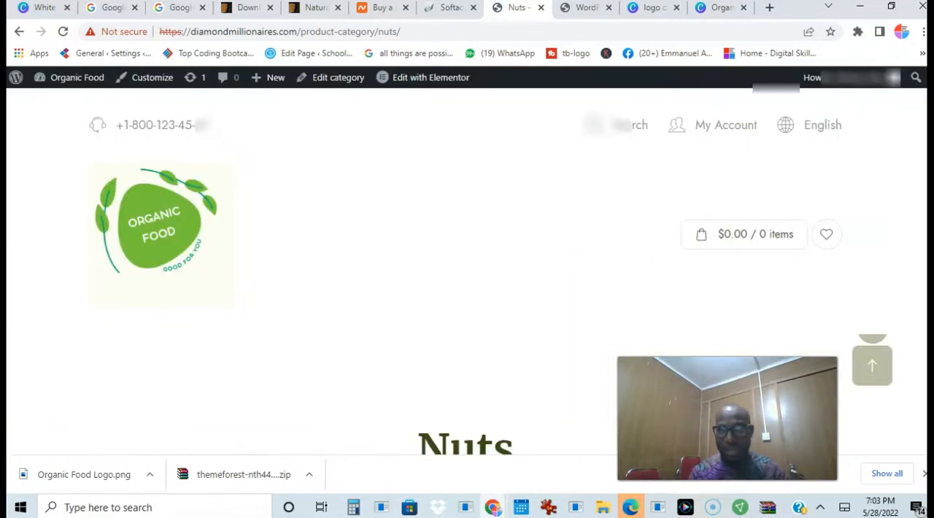
{"action": "scroll", "coordinate": [489, 279], "scroll_direction": "down", "scroll_amount": 9}
{"action": "scroll", "coordinate": [468, 271], "scroll_direction": "down", "scroll_amount": 1}
{"action": "scroll", "coordinate": [467, 271], "scroll_direction": "up", "scroll_amount": 3}
{"action": "scroll", "coordinate": [467, 271], "scroll_direction": "down", "scroll_amount": 1}
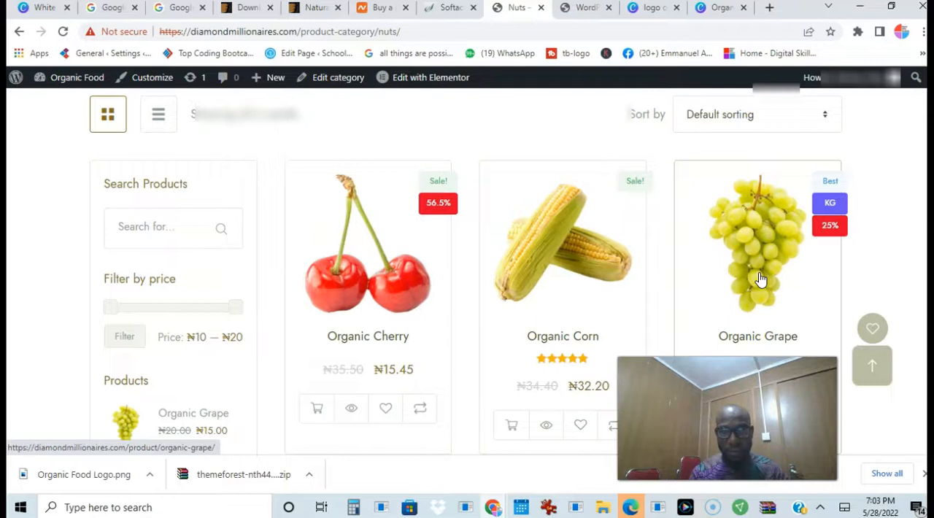
Open the Organic Grape product page and add one unit to the cart
{"action": "left_click", "coordinate": [759, 280]}
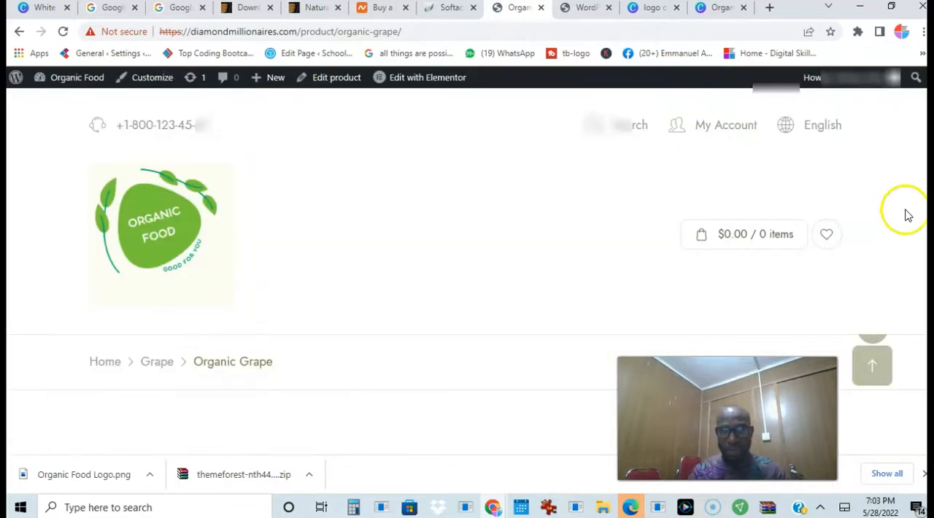
{"action": "scroll", "coordinate": [853, 201], "scroll_direction": "down", "scroll_amount": 7}
{"action": "scroll", "coordinate": [853, 201], "scroll_direction": "up", "scroll_amount": 1}
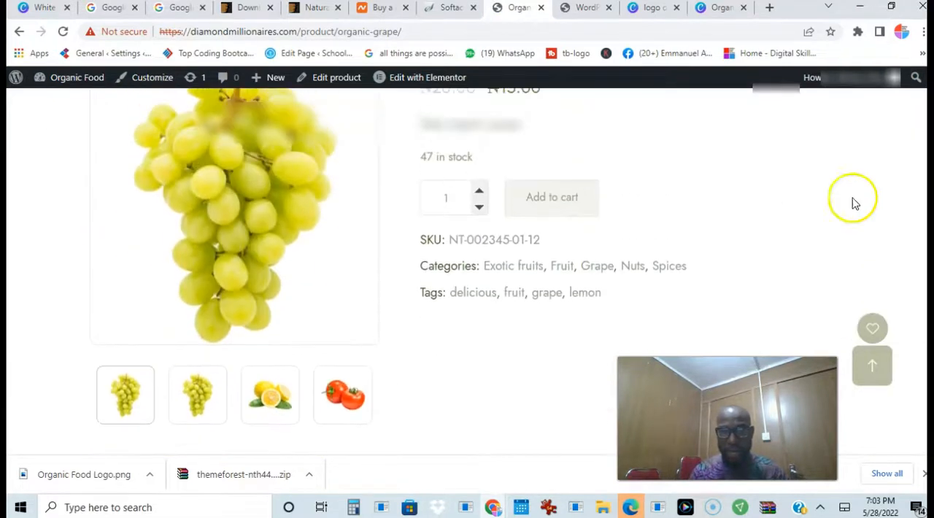
{"action": "left_click", "coordinate": [564, 208]}
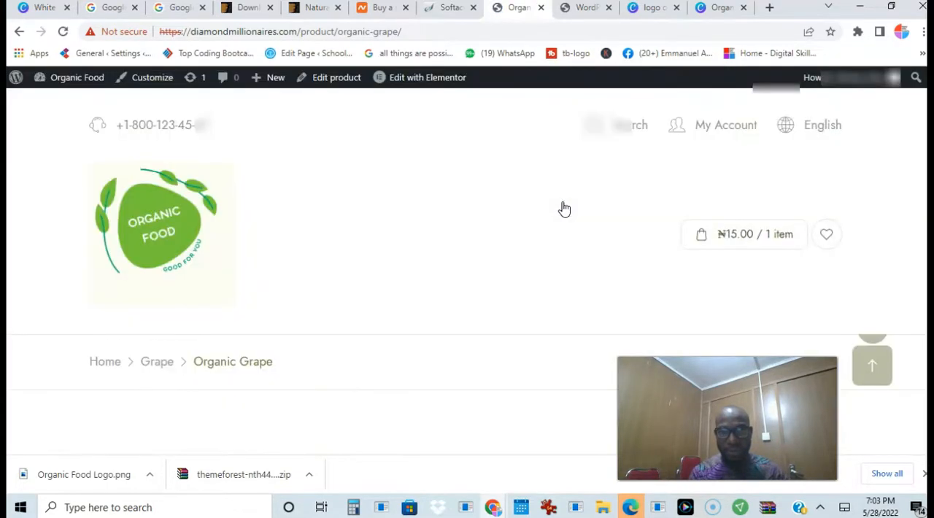
{"action": "left_click", "coordinate": [897, 218]}
Check the product's price, short description and header cart total, and open the cart
{"action": "scroll", "coordinate": [467, 292], "scroll_direction": "down", "scroll_amount": 8}
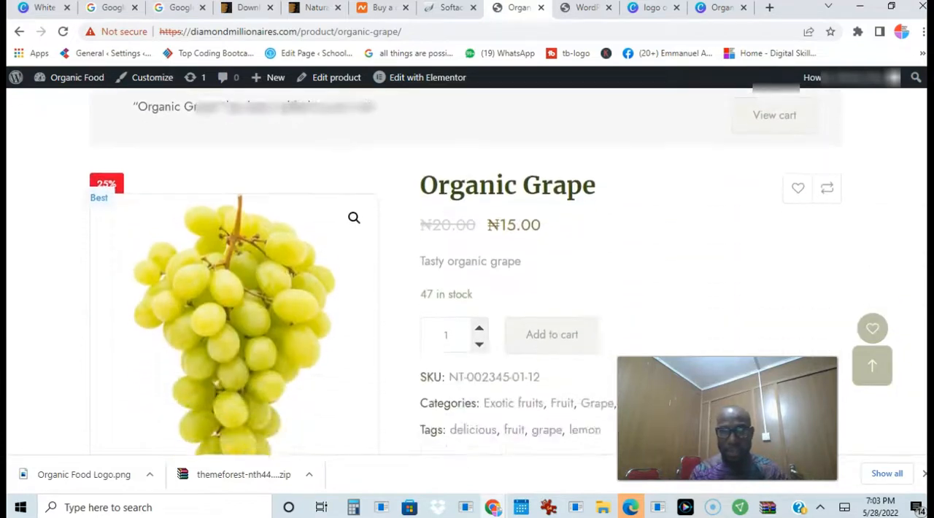
{"action": "scroll", "coordinate": [923, 105], "scroll_direction": "up", "scroll_amount": 8}
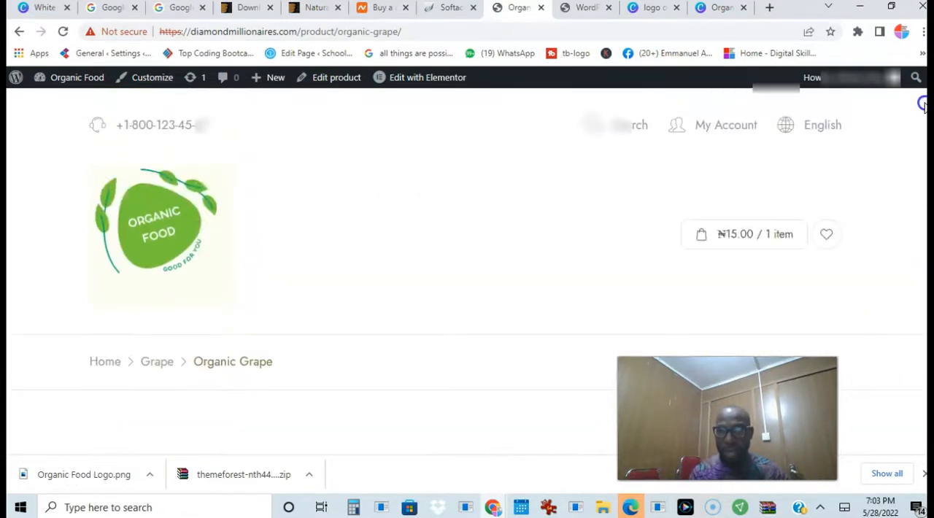
{"action": "left_click_drag", "start_coordinate": [923, 104], "coordinate": [918, 181]}
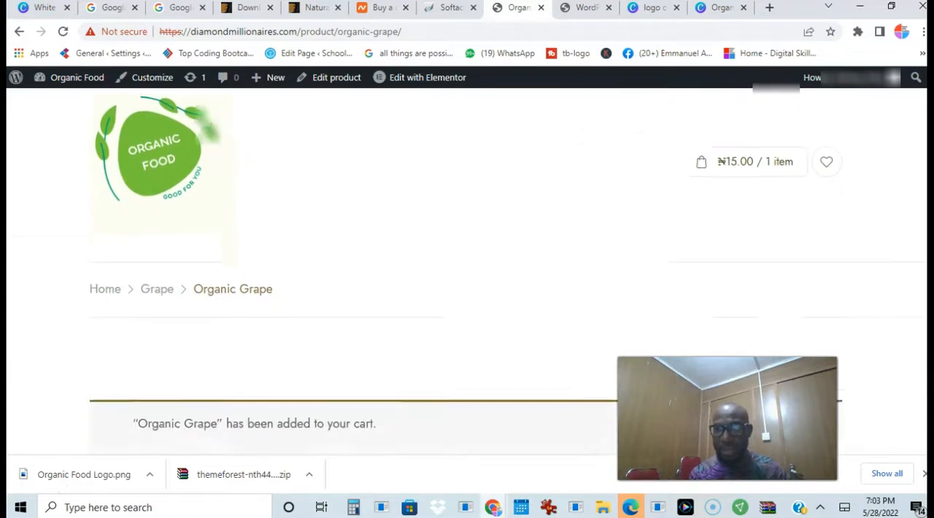
{"action": "left_click", "coordinate": [772, 287]}
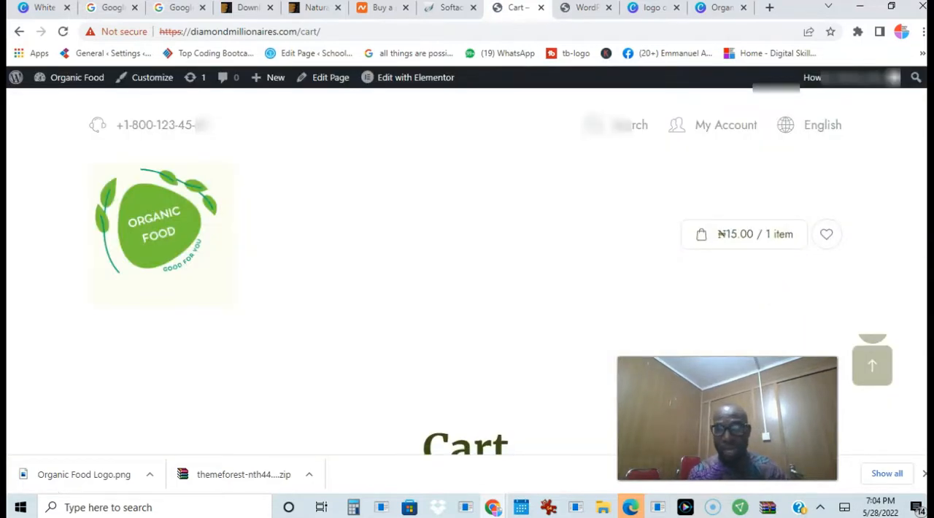
Review the Organic Grape line and the totals in the cart and proceed to checkout
{"action": "scroll", "coordinate": [917, 237], "scroll_direction": "down", "scroll_amount": 5}
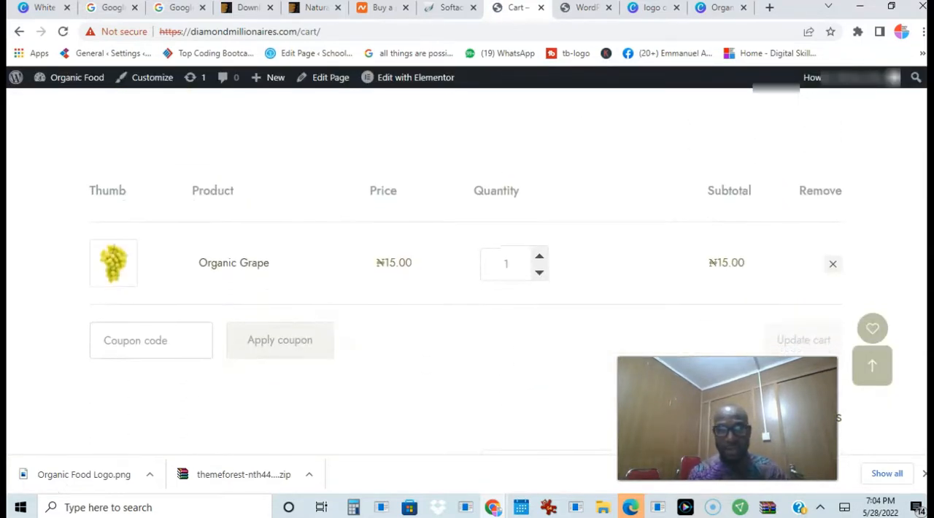
{"action": "scroll", "coordinate": [642, 277], "scroll_direction": "down", "scroll_amount": 1}
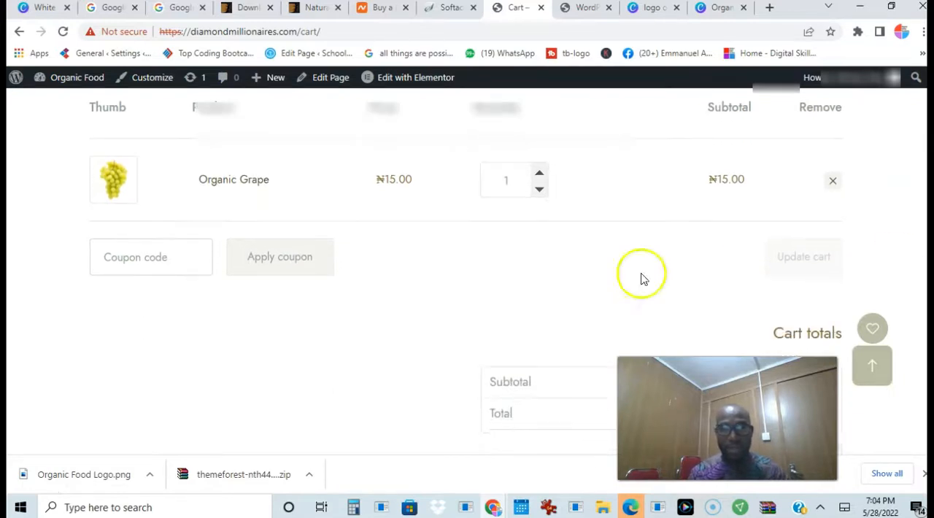
{"action": "scroll", "coordinate": [839, 256], "scroll_direction": "down", "scroll_amount": 2}
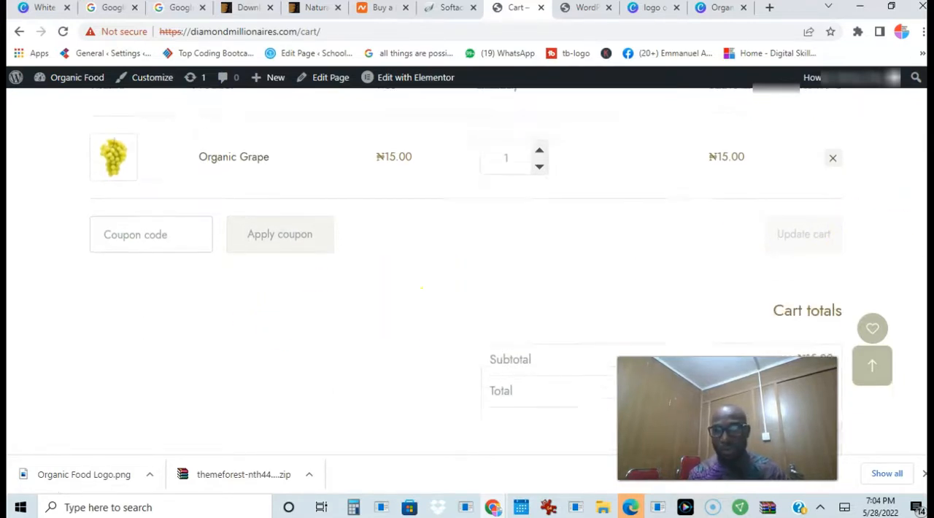
{"action": "left_click", "coordinate": [810, 267]}
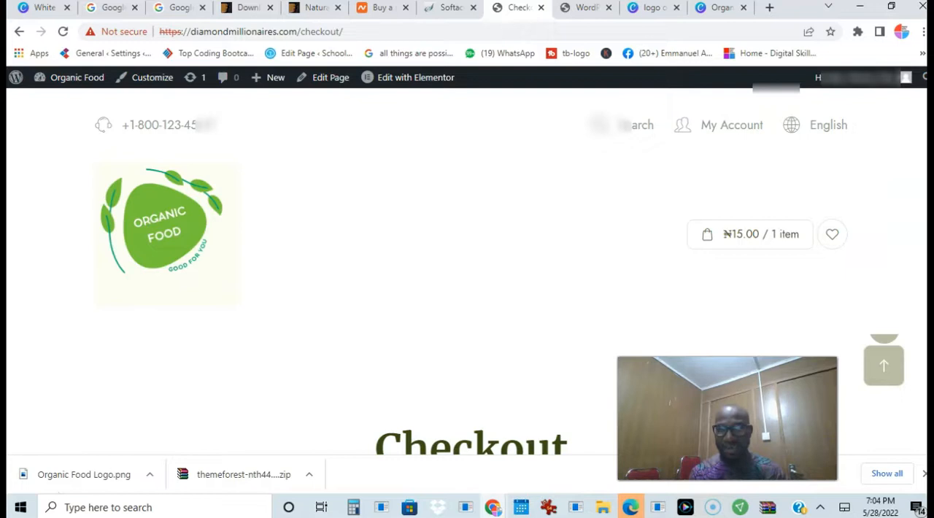
Enter the customer's first and last name in the billing details, leaving the company name blank
{"action": "scroll", "coordinate": [467, 292], "scroll_direction": "down", "scroll_amount": 5}
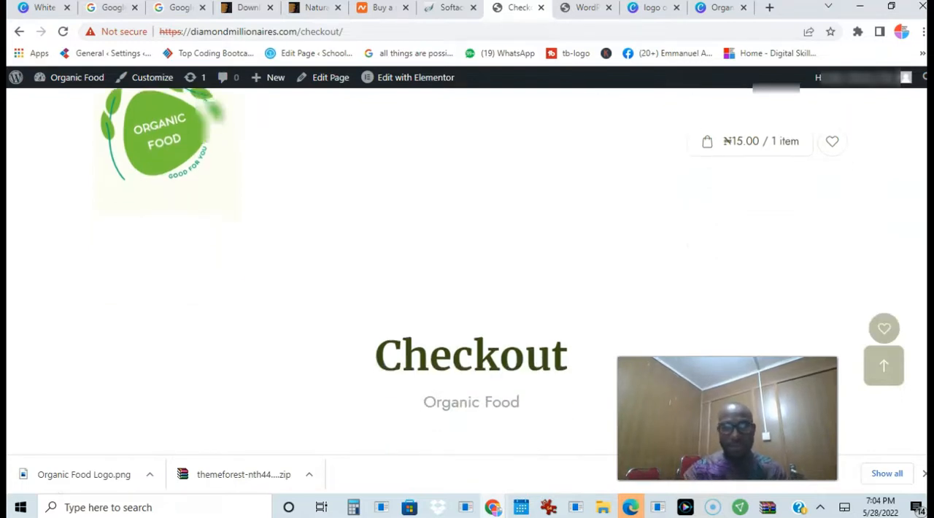
{"action": "scroll", "coordinate": [461, 365], "scroll_direction": "down", "scroll_amount": 3}
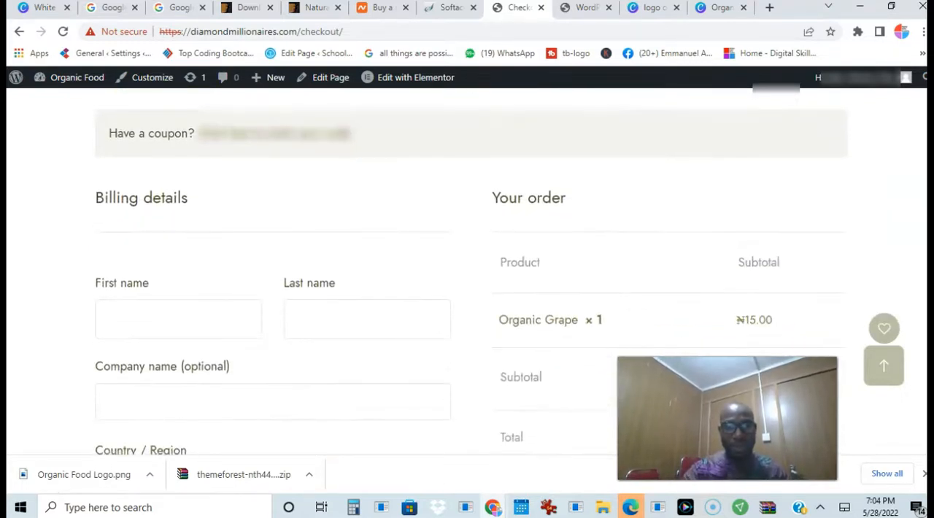
{"action": "left_click", "coordinate": [172, 267]}
{"action": "type", "text": "Emmanuel"}
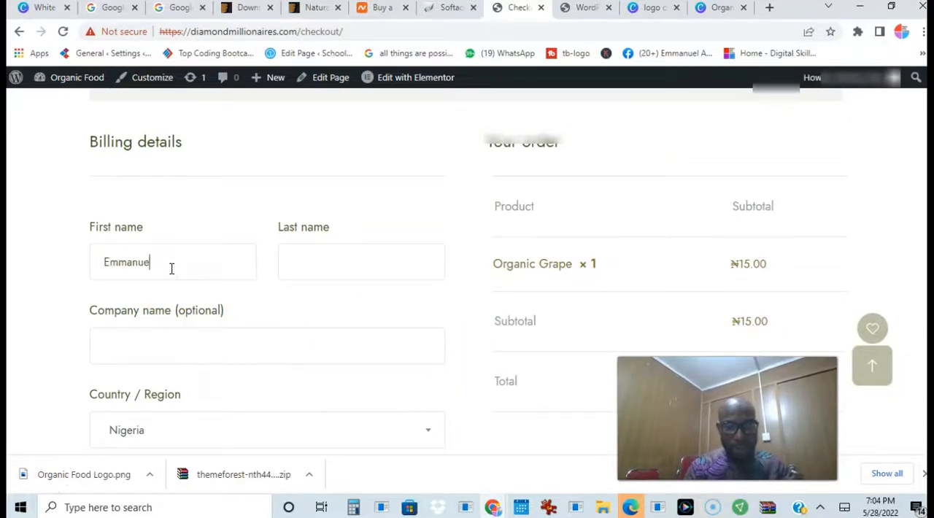
{"action": "left_click", "coordinate": [304, 261]}
{"action": "type", "text": "A"}
{"action": "left_click", "coordinate": [231, 353]}
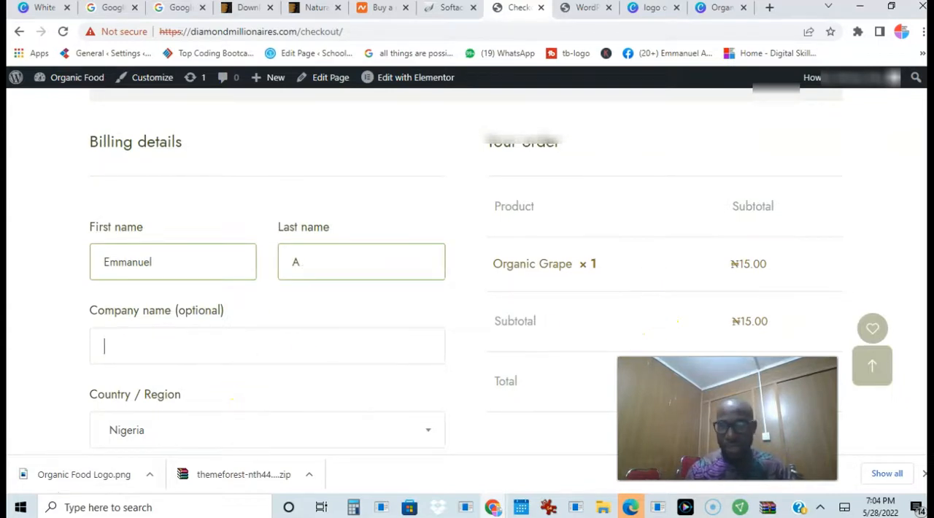
Fill in the customer's street address and town in the billing details
{"action": "scroll", "coordinate": [653, 315], "scroll_direction": "down", "scroll_amount": 3}
{"action": "left_click", "coordinate": [296, 266]}
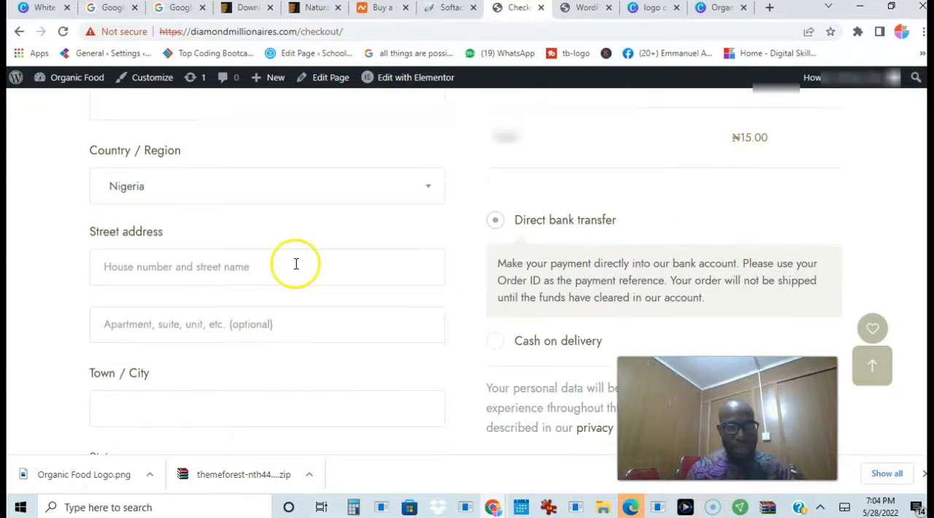
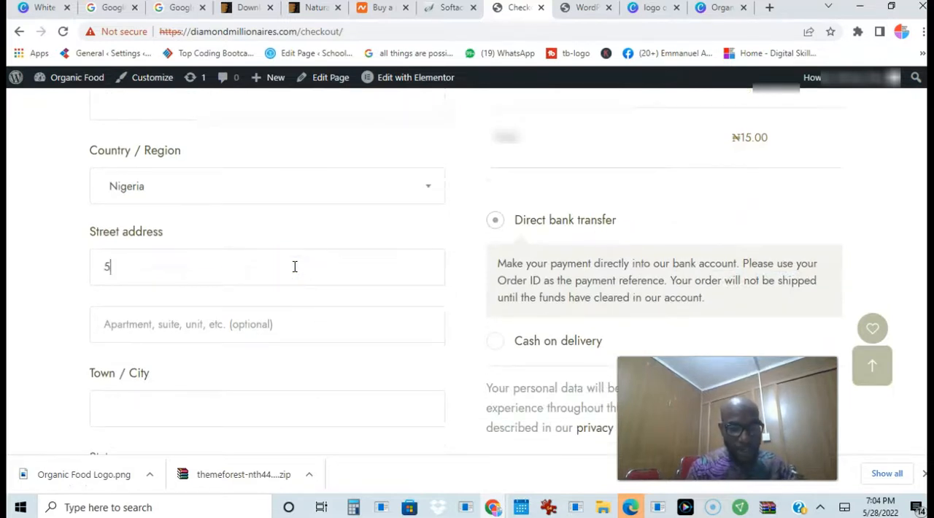
{"action": "left_click", "coordinate": [319, 267]}
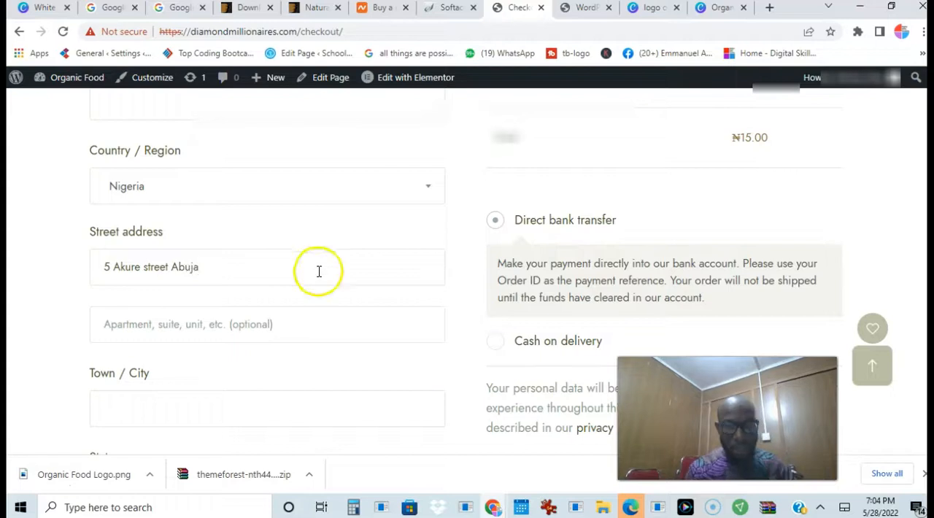
{"action": "left_click", "coordinate": [137, 401]}
{"action": "type", "text": "Abuja"}
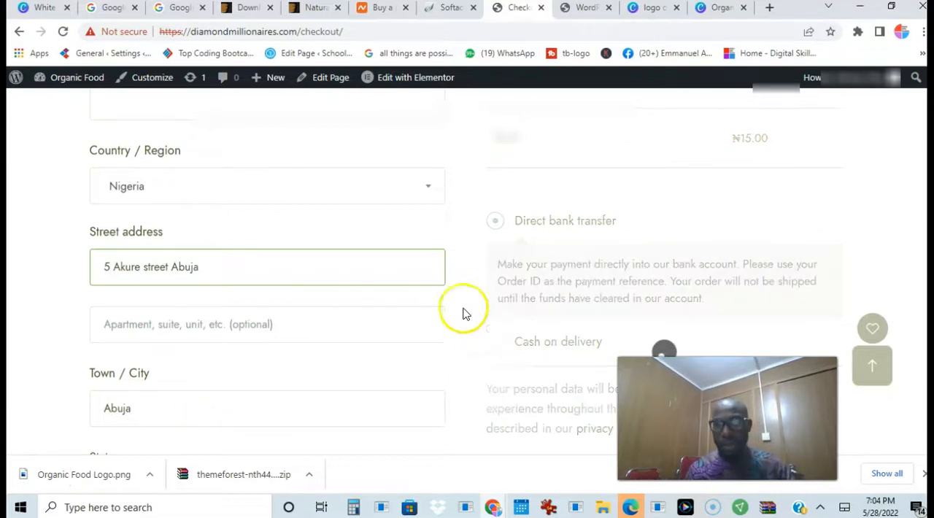
Choose Cash on delivery as the payment method and look over the billing form
{"action": "scroll", "coordinate": [467, 270], "scroll_direction": "down", "scroll_amount": 1}
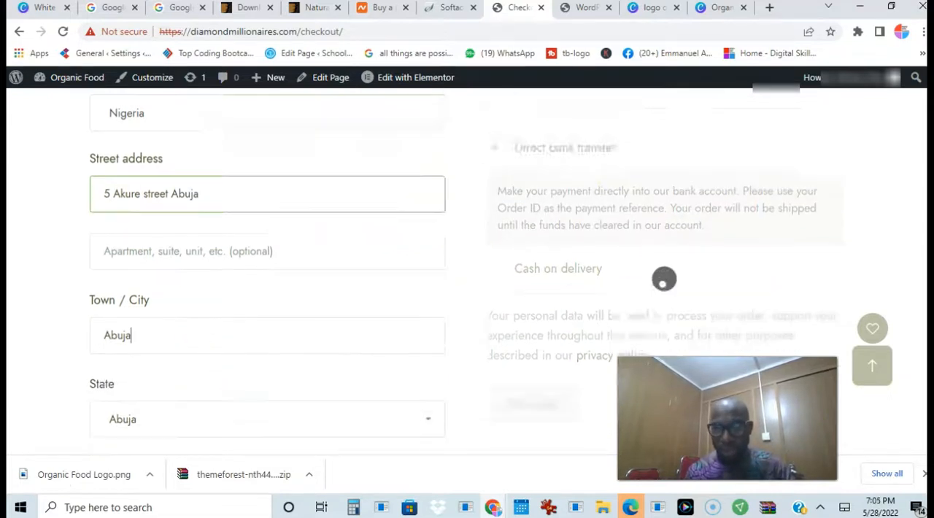
{"action": "scroll", "coordinate": [511, 219], "scroll_direction": "down", "scroll_amount": 1}
{"action": "left_click", "coordinate": [498, 187]}
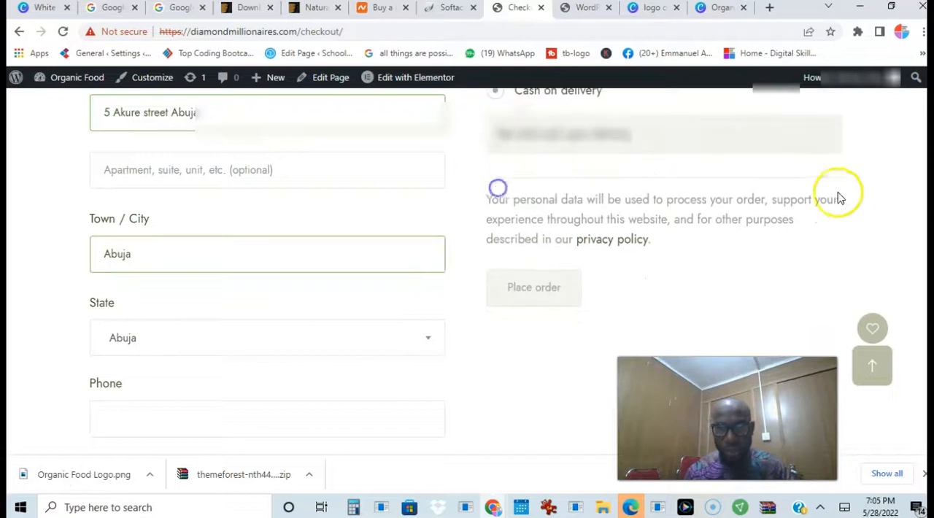
{"action": "scroll", "coordinate": [467, 270], "scroll_direction": "up", "scroll_amount": 5}
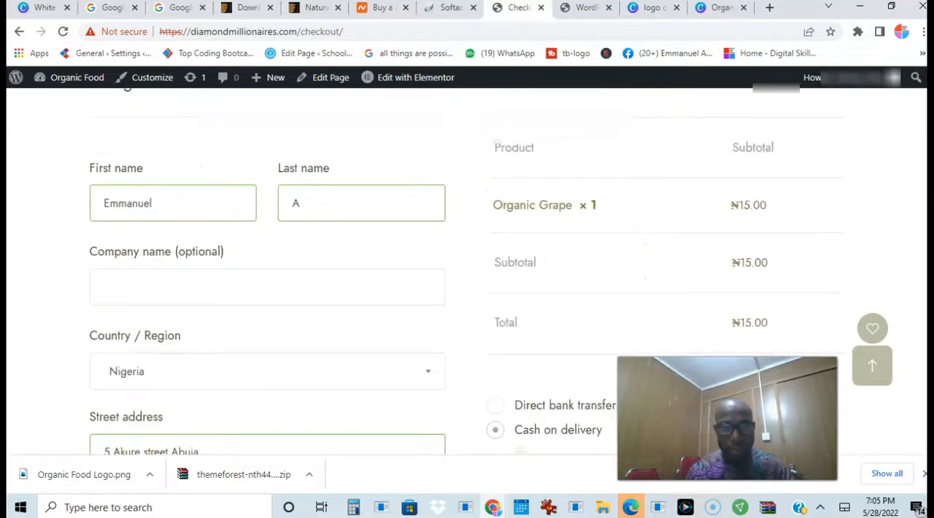
{"action": "scroll", "coordinate": [314, 270], "scroll_direction": "down", "scroll_amount": 7}
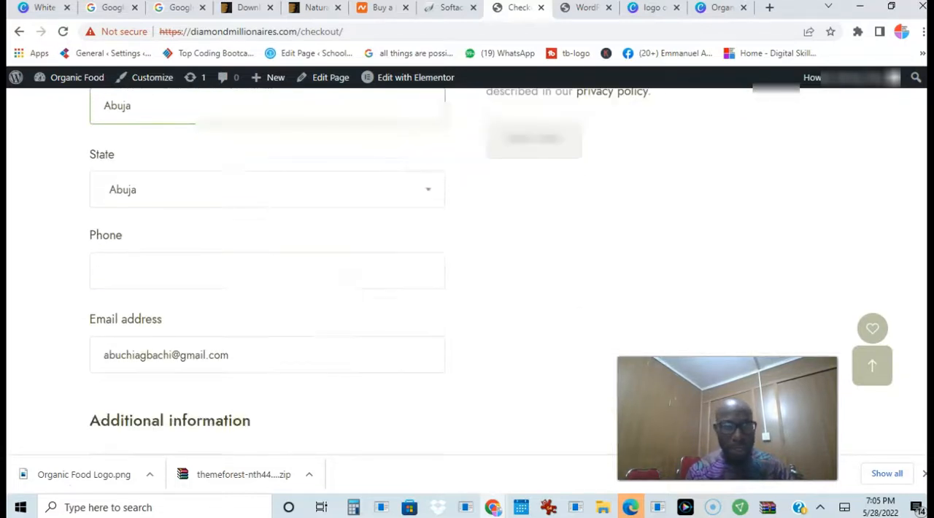
Enter the customer's phone number in the billing details
{"action": "left_click", "coordinate": [279, 280]}
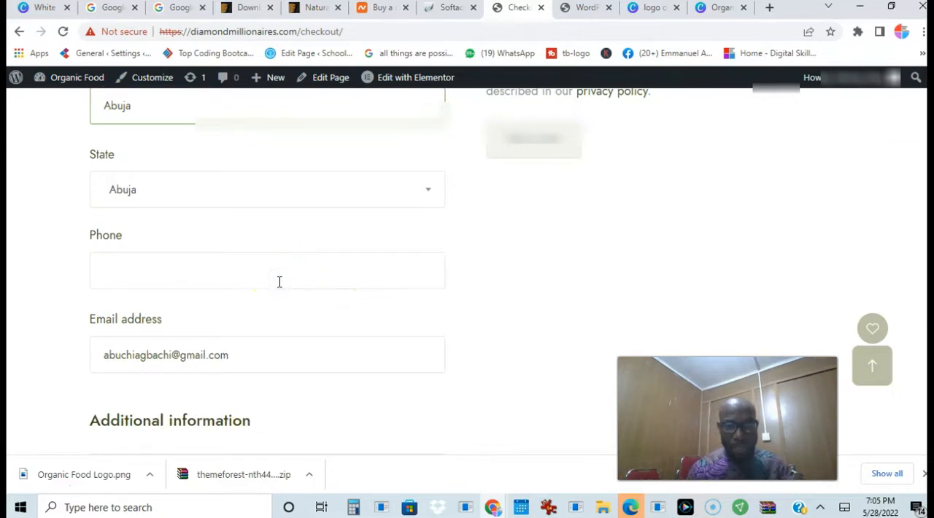
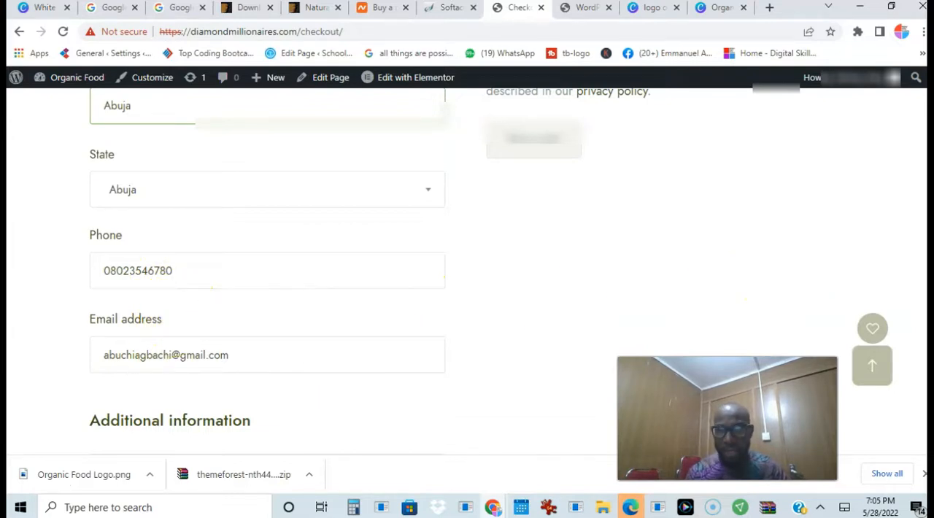
Place the cash-on-delivery order and review the order summary and details on the order confirmation page
{"action": "scroll", "coordinate": [763, 256], "scroll_direction": "down", "scroll_amount": 2}
{"action": "scroll", "coordinate": [763, 257], "scroll_direction": "up", "scroll_amount": 5}
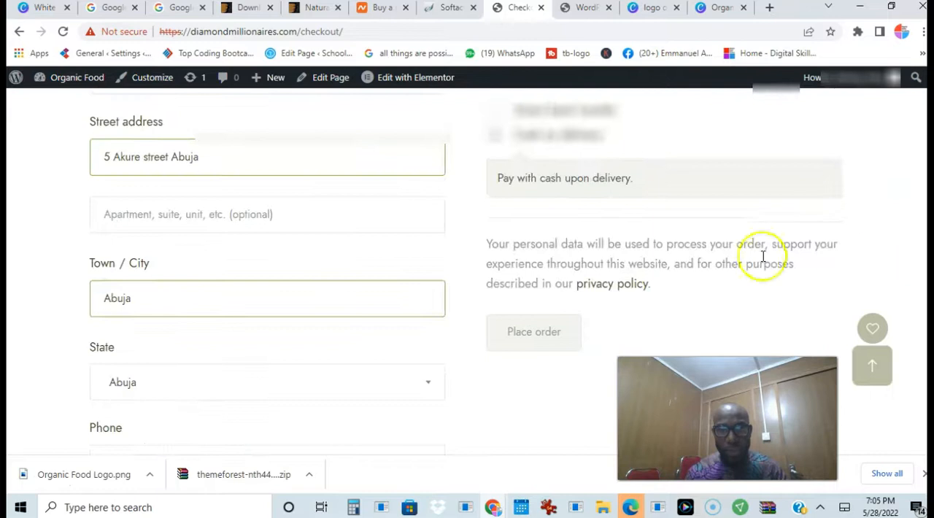
{"action": "left_click", "coordinate": [513, 342]}
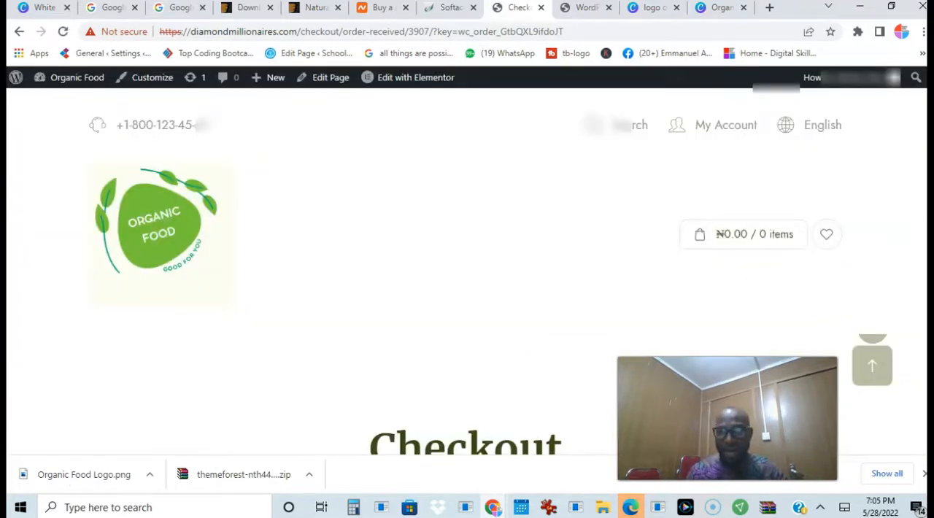
{"action": "scroll", "coordinate": [861, 285], "scroll_direction": "down", "scroll_amount": 4}
{"action": "scroll", "coordinate": [464, 277], "scroll_direction": "down", "scroll_amount": 3}
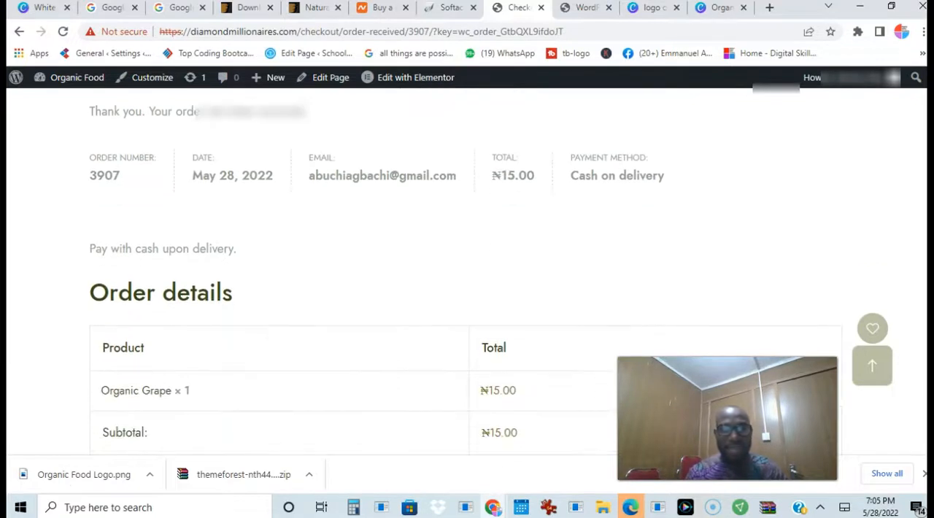
{"action": "scroll", "coordinate": [465, 285], "scroll_direction": "up", "scroll_amount": 1}
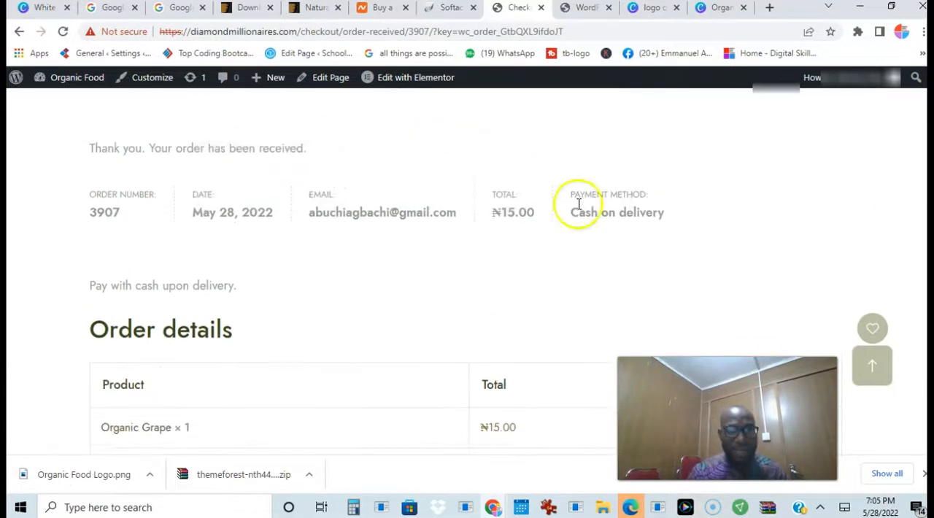